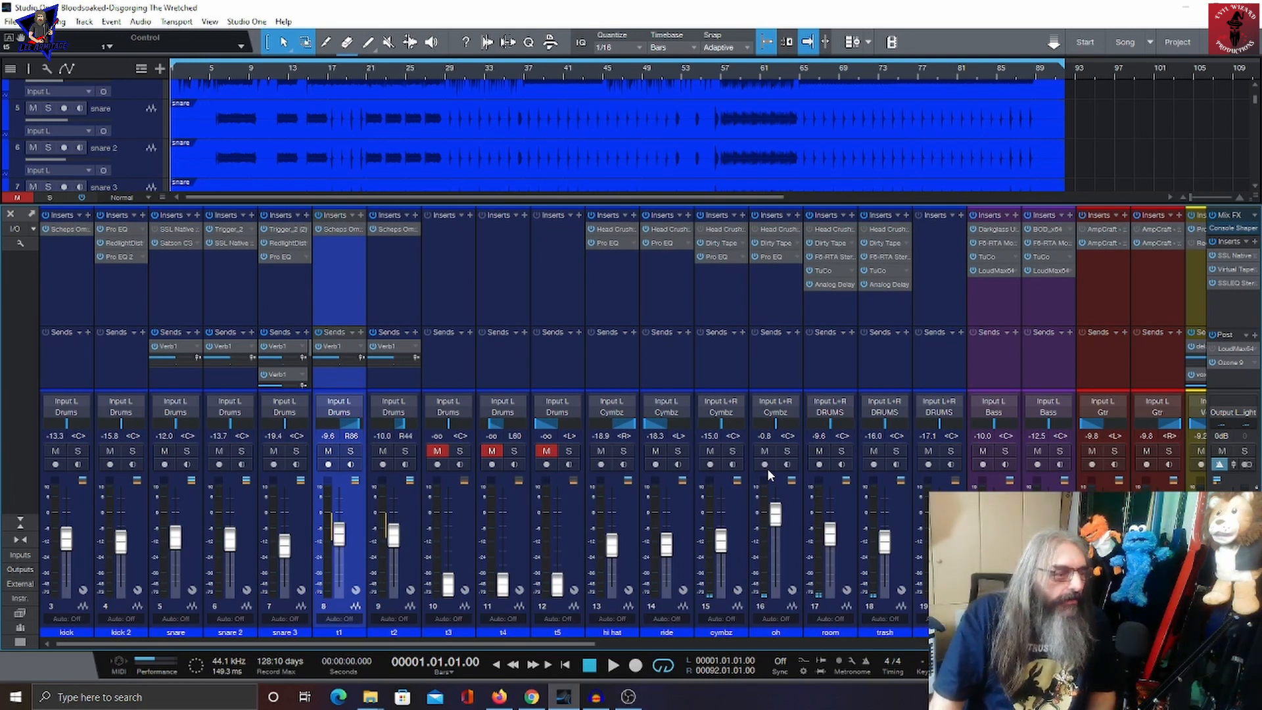
Step: Play the song briefly and stop playback
key("space")
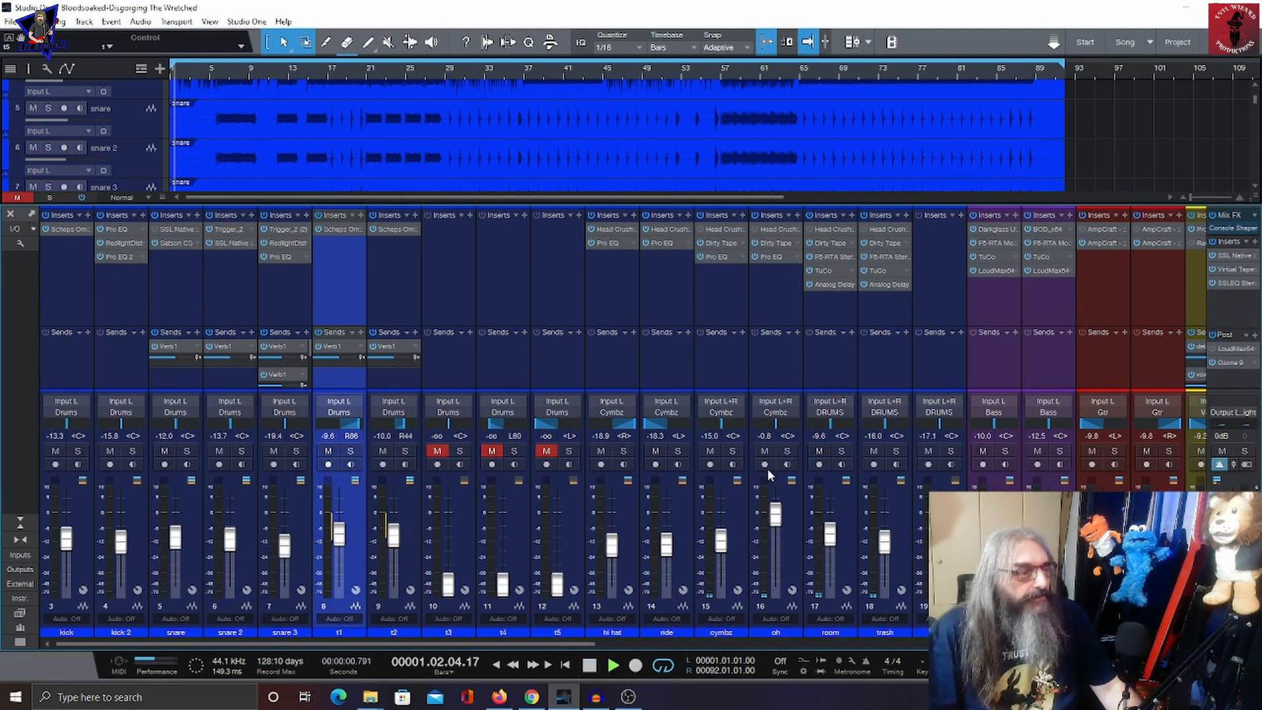
key("space")
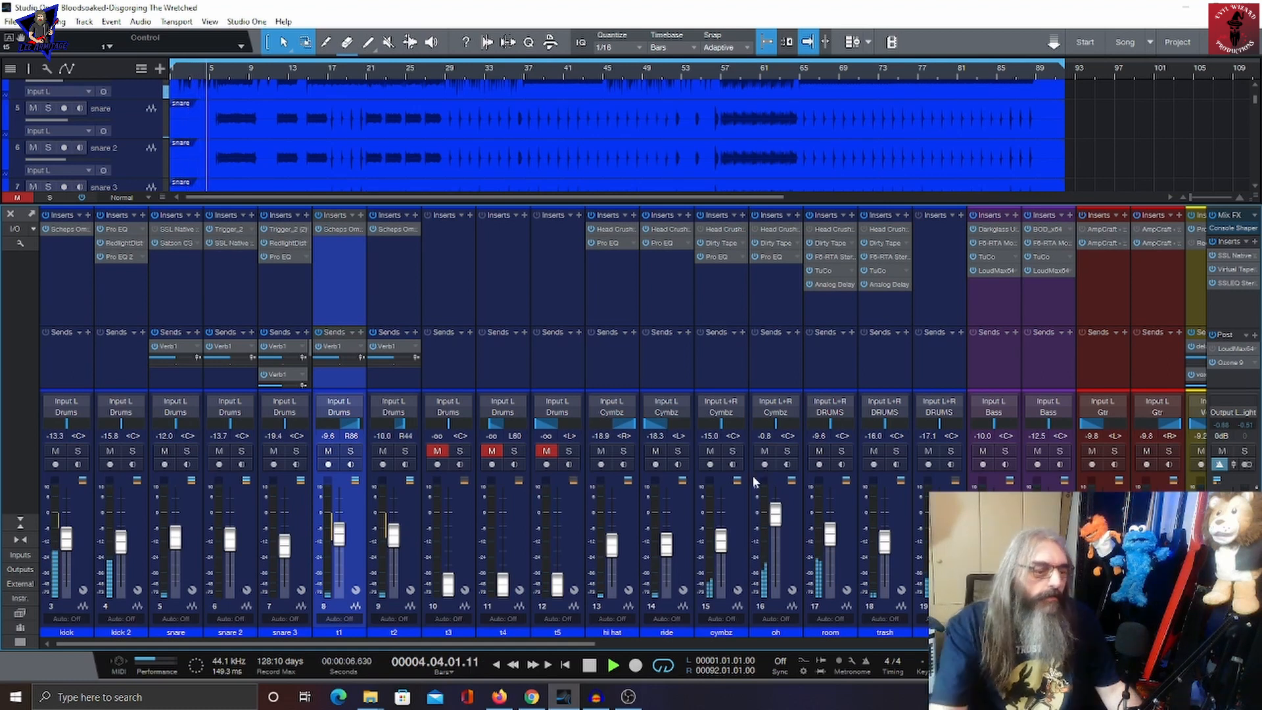
Step: Scroll through the mixer to review every channel, including the vocal, bus and FX channels, then return to the drum channels
left_click_drag(585, 641, 900, 662)
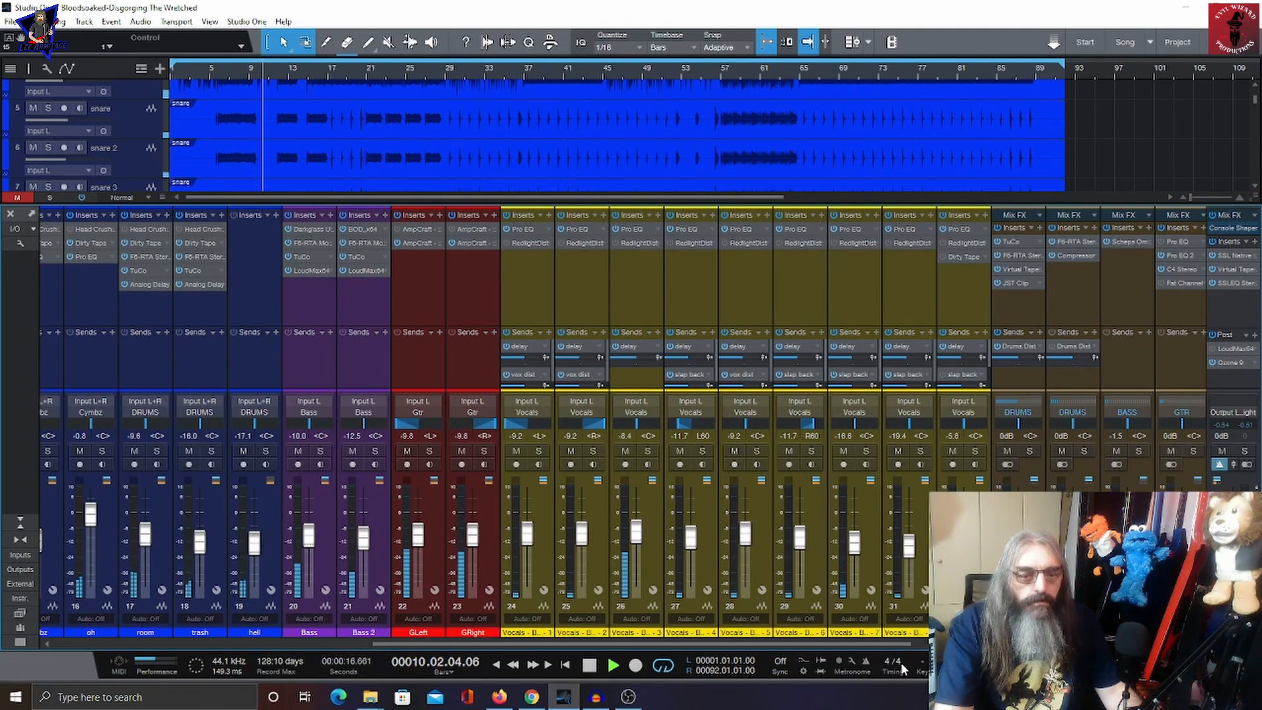
left_click_drag(902, 662, 503, 648)
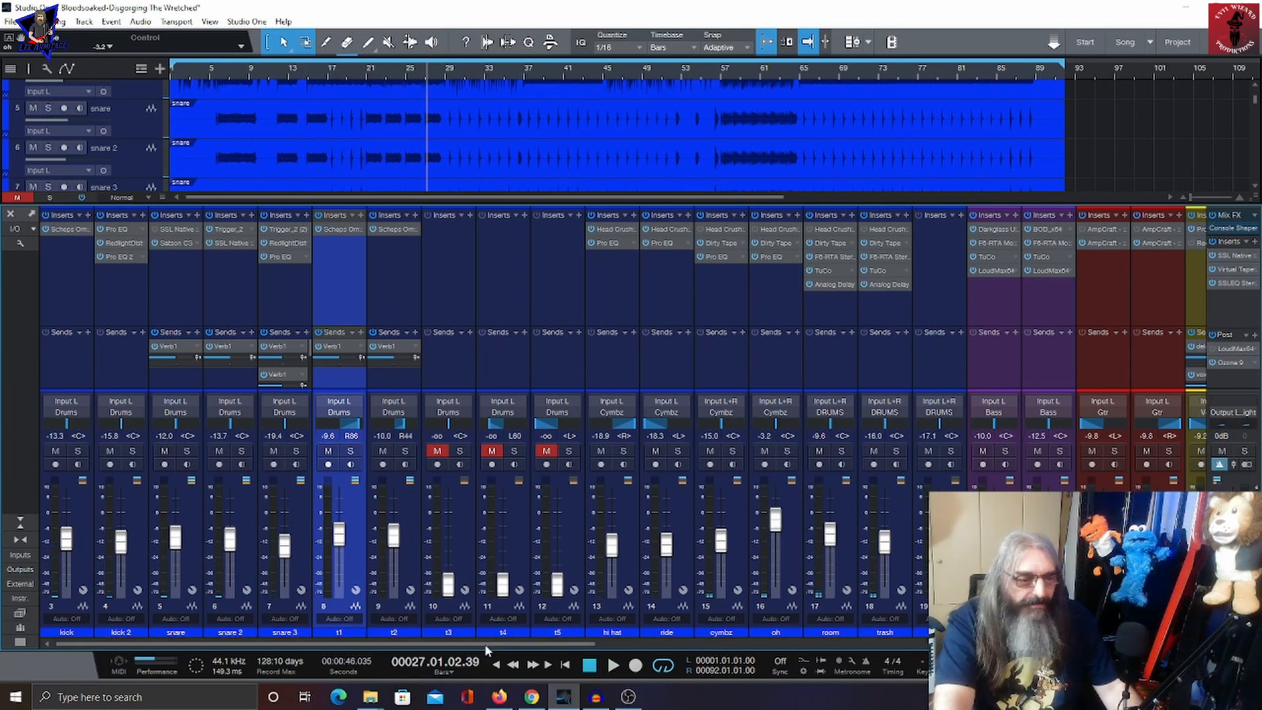
scroll(444, 648, "right", 1)
scroll(446, 647, "right", 1)
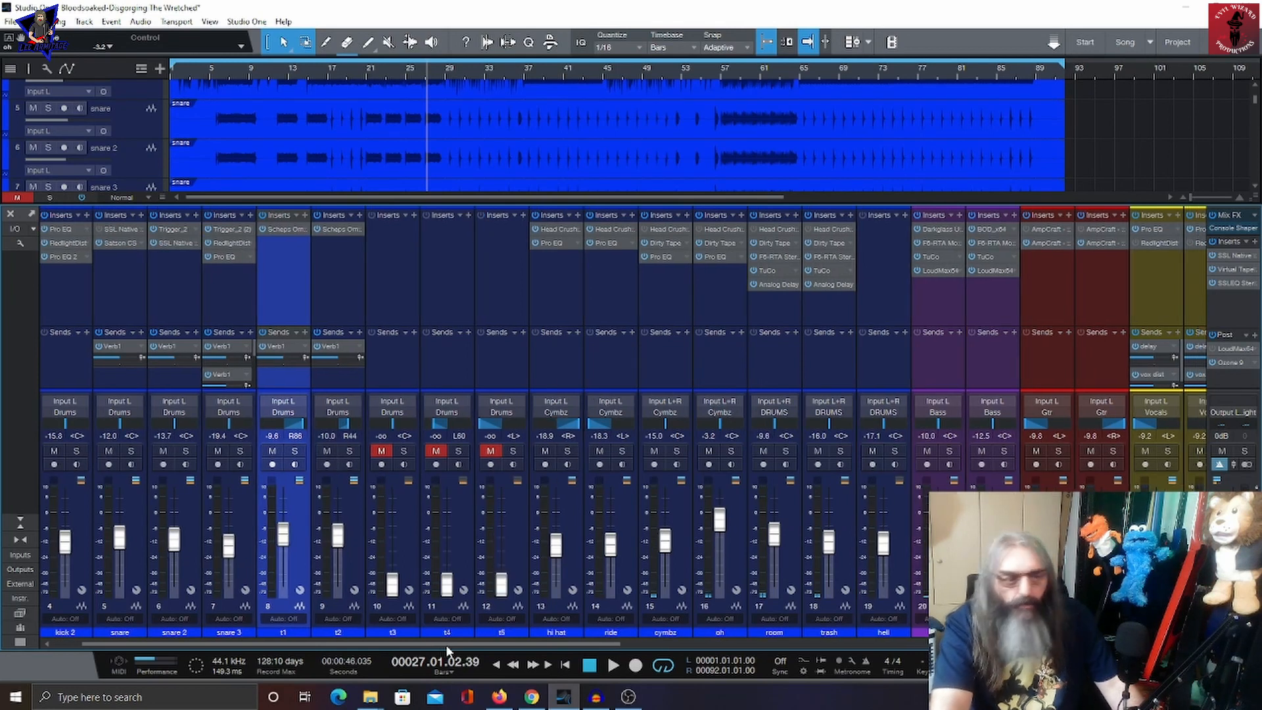
scroll(446, 647, "right", 5)
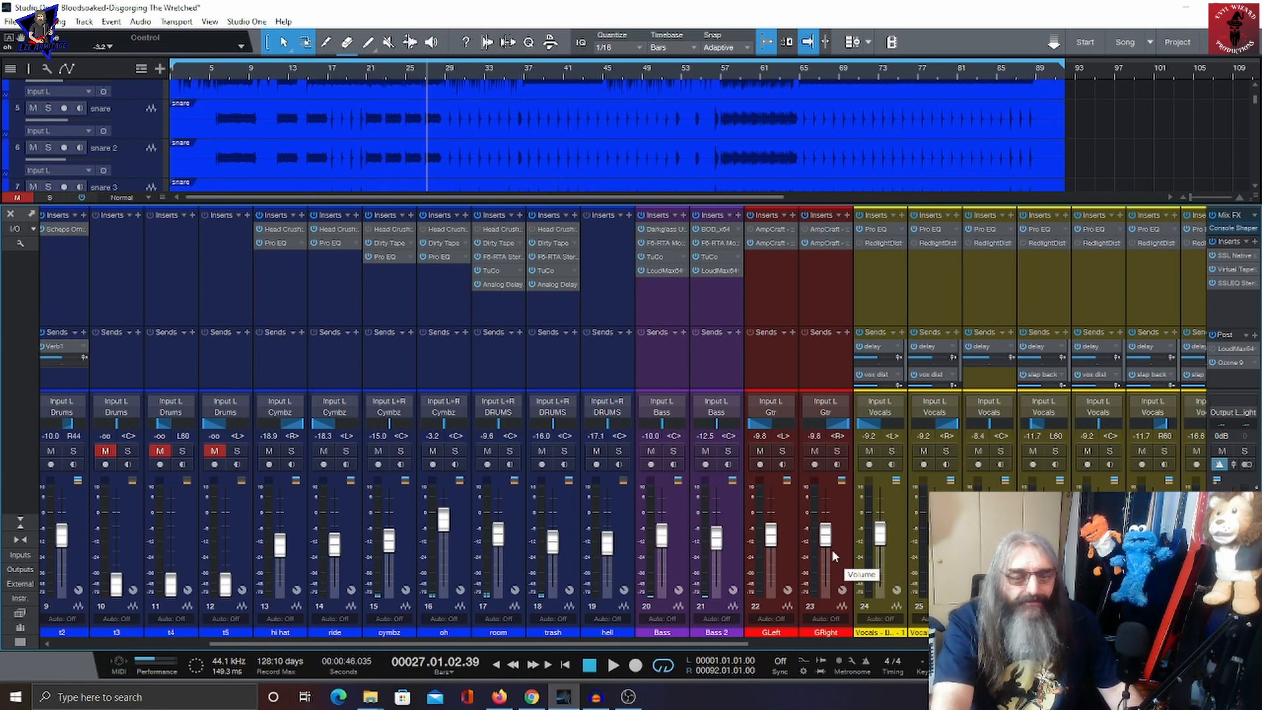
left_click_drag(693, 644, 857, 643)
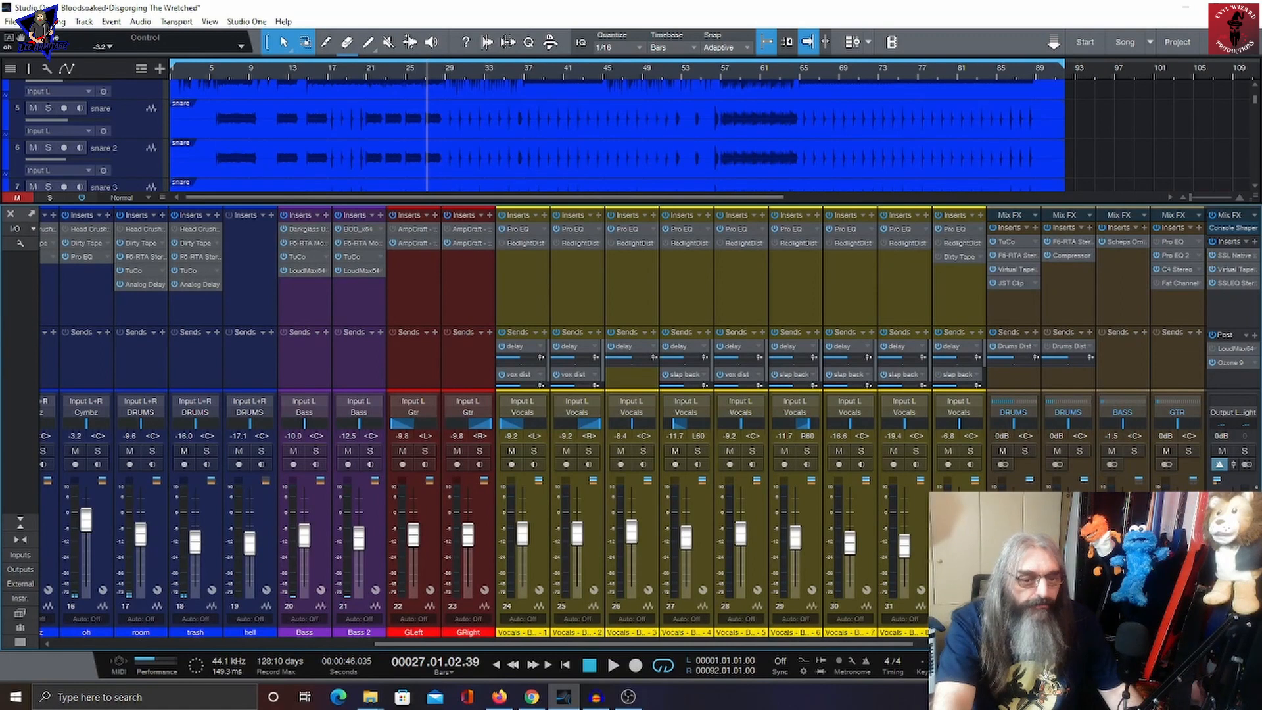
left_click(960, 618)
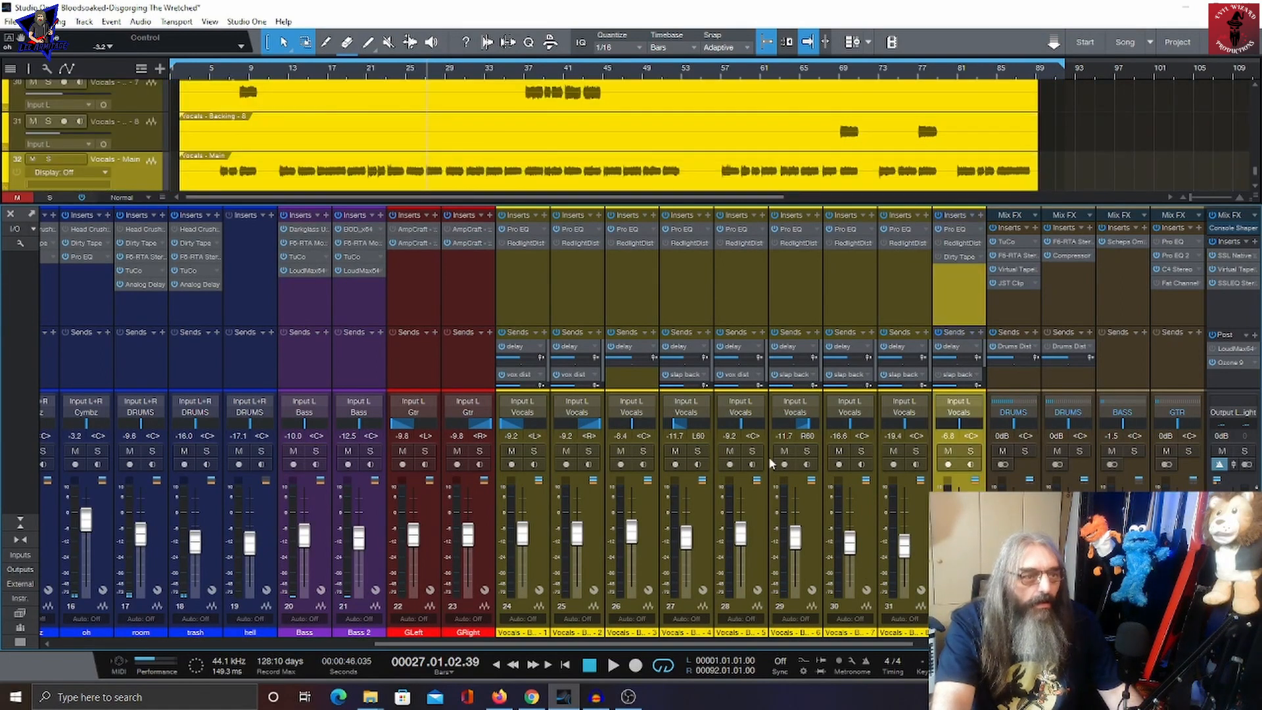
left_click(536, 550)
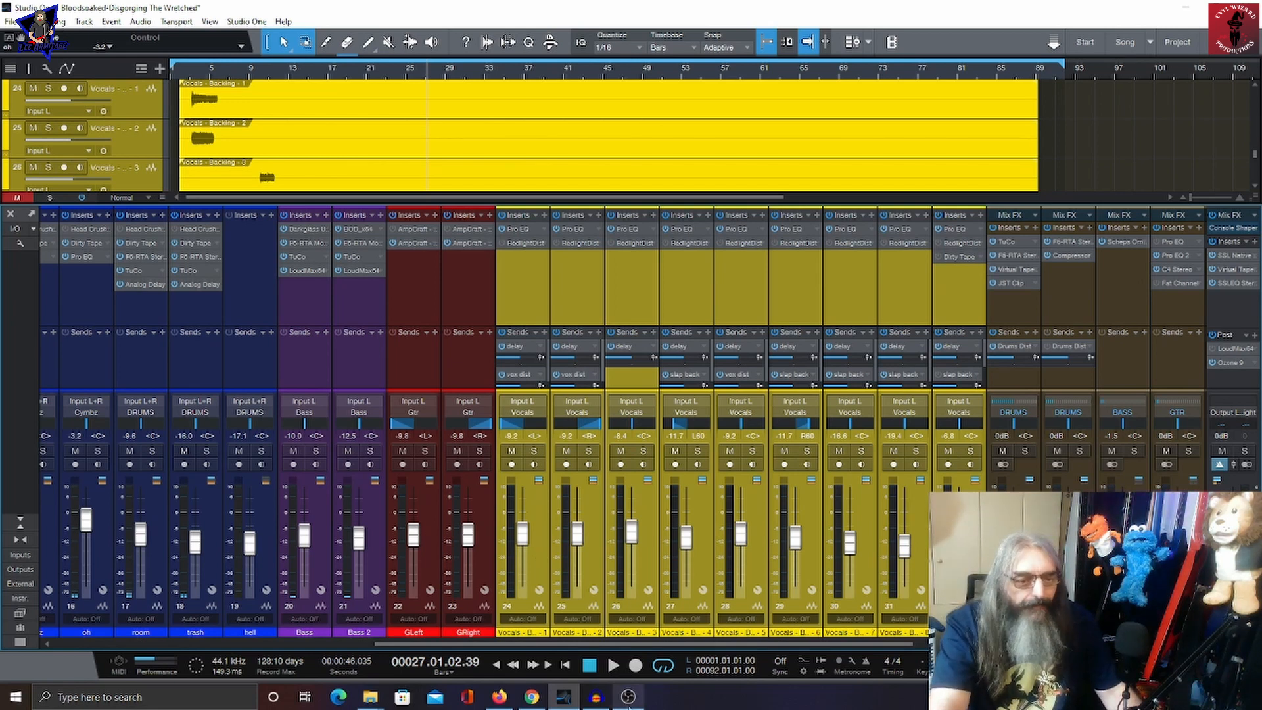
scroll(408, 436, "right", 5)
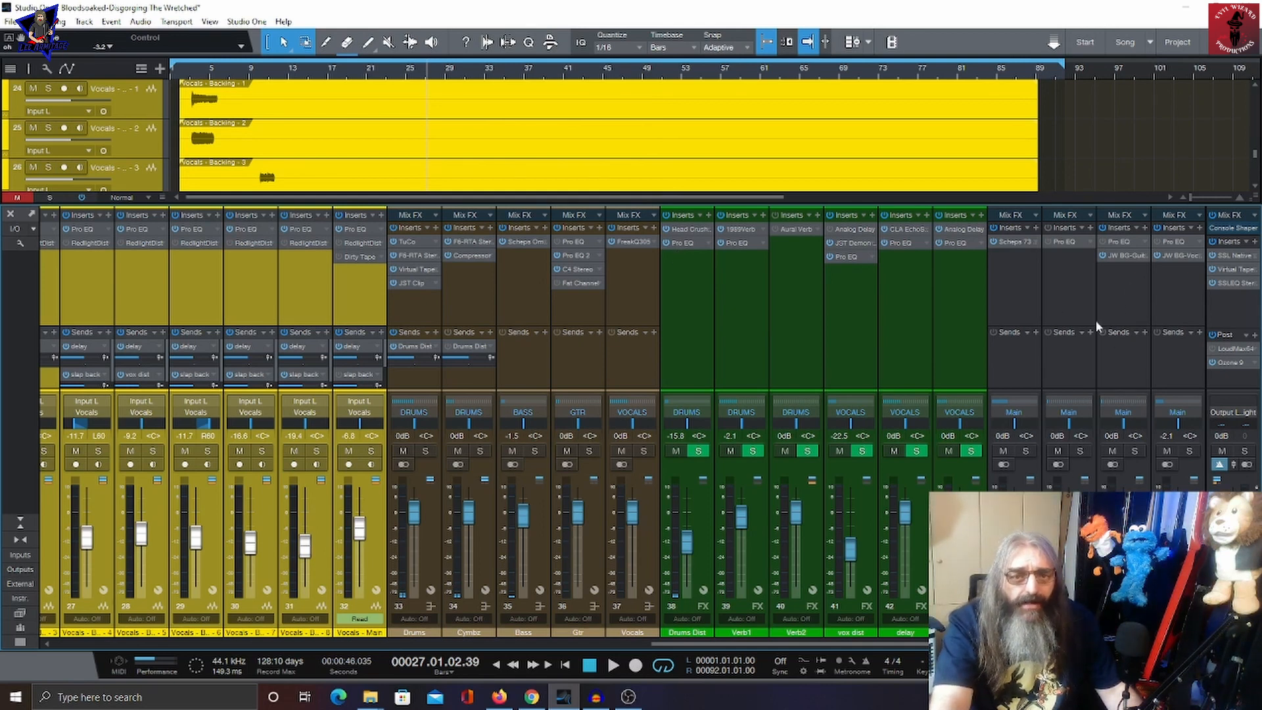
left_click_drag(824, 645, 230, 693)
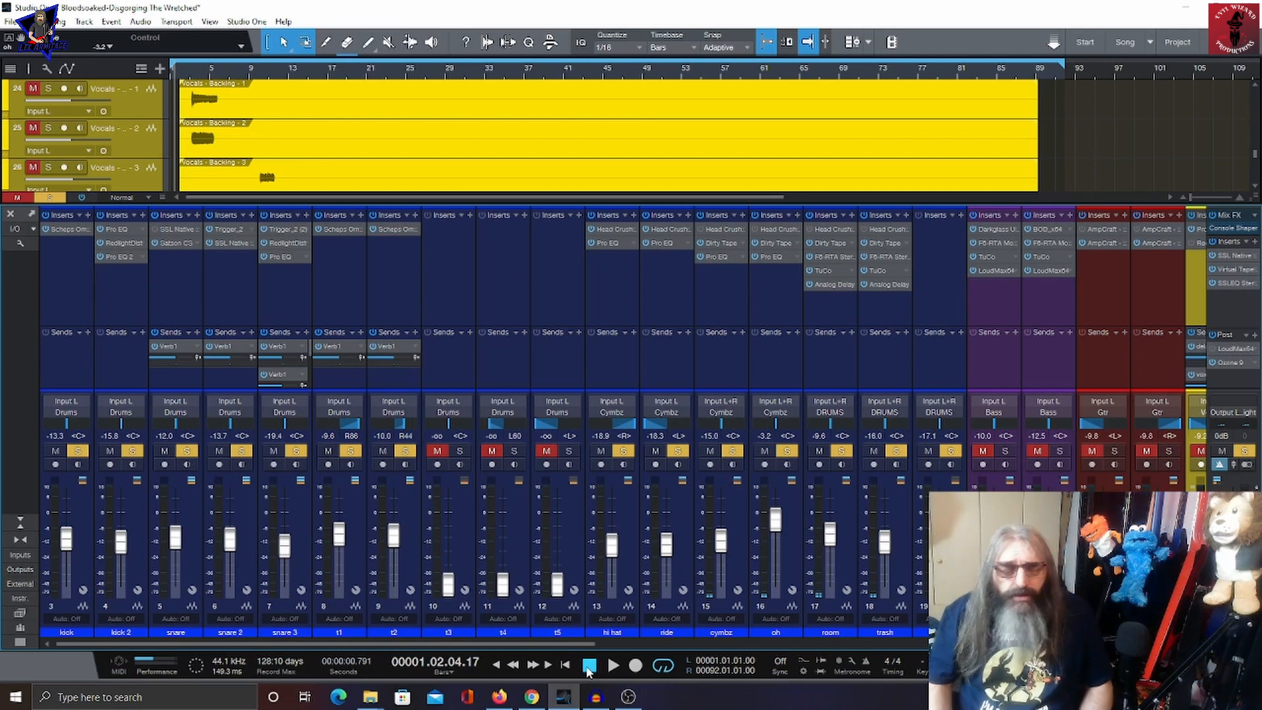
Step: Open the track notes from the hi hat channel and read the notes for the Drums submix before closing them
right_click(632, 517)
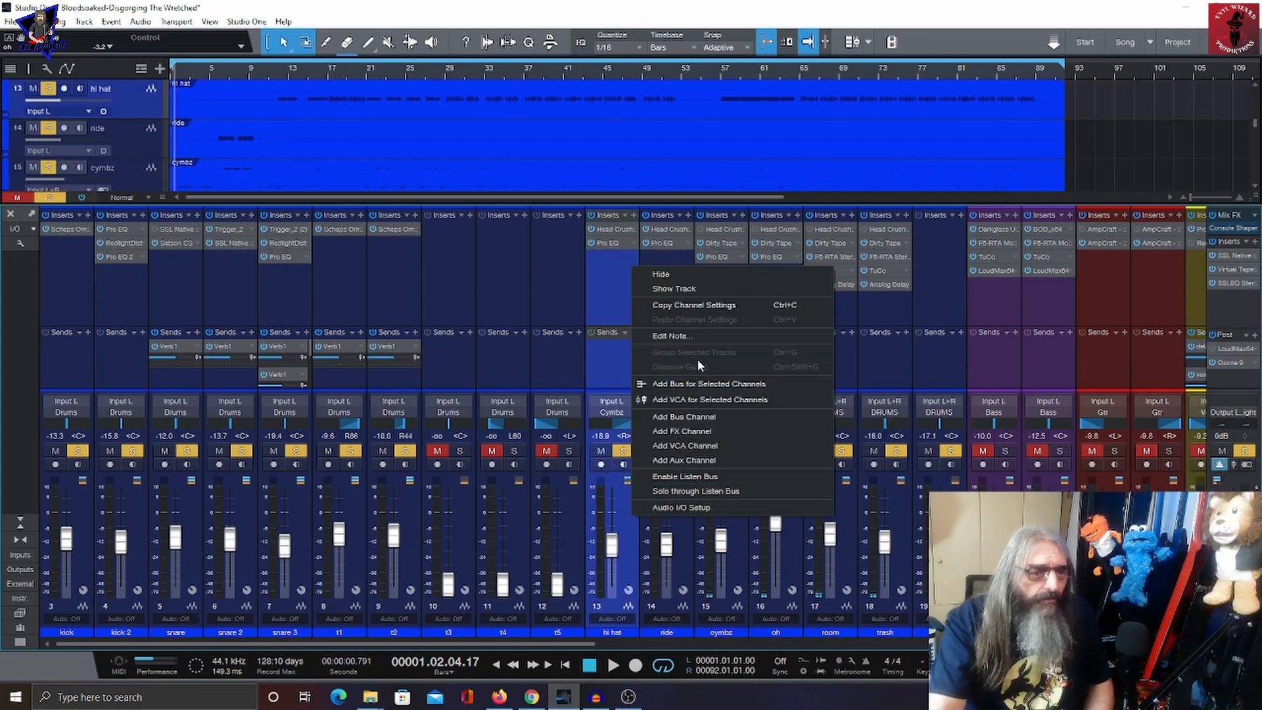
left_click(697, 338)
scroll(570, 359, "down", 3)
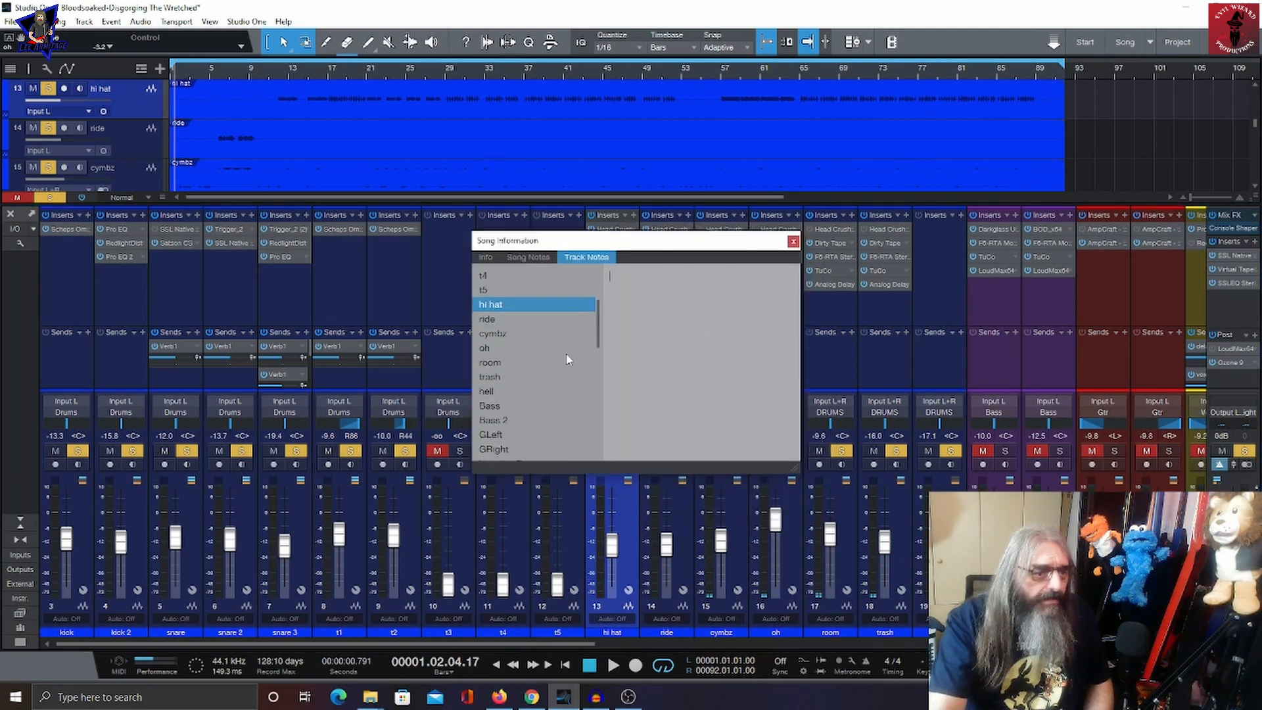
scroll(567, 358, "down", 5)
left_click(565, 391)
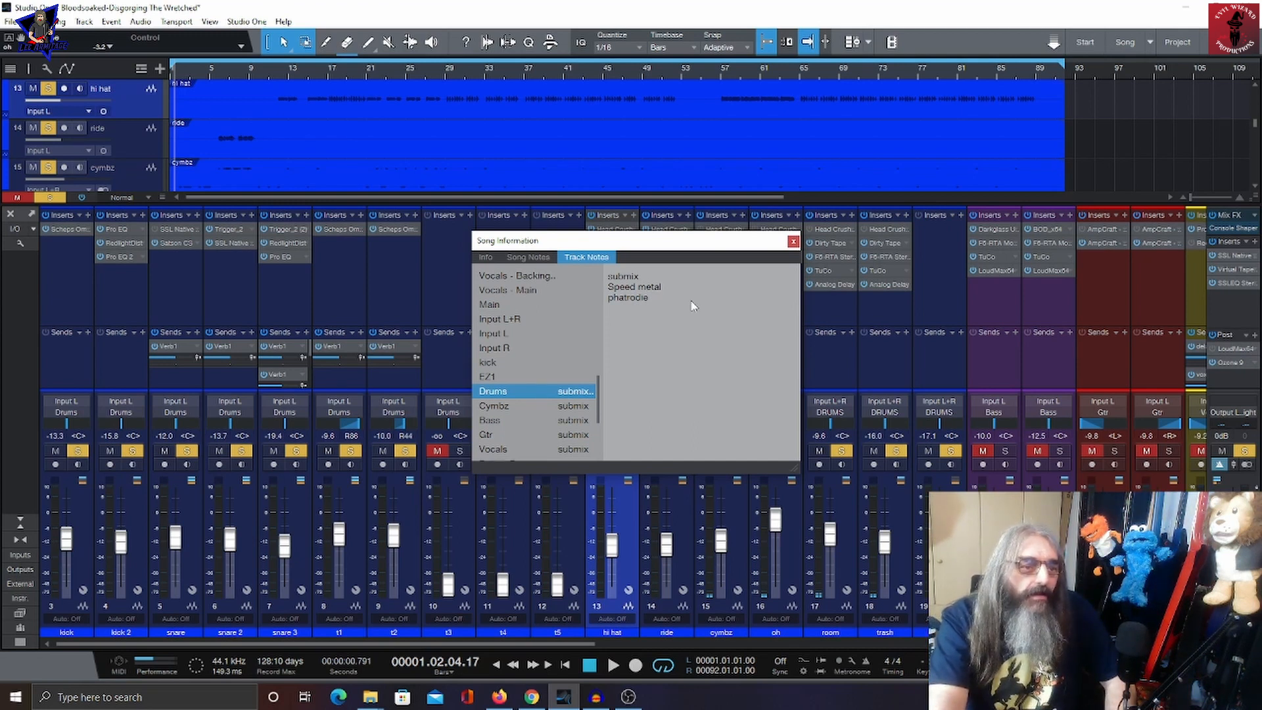
left_click(793, 241)
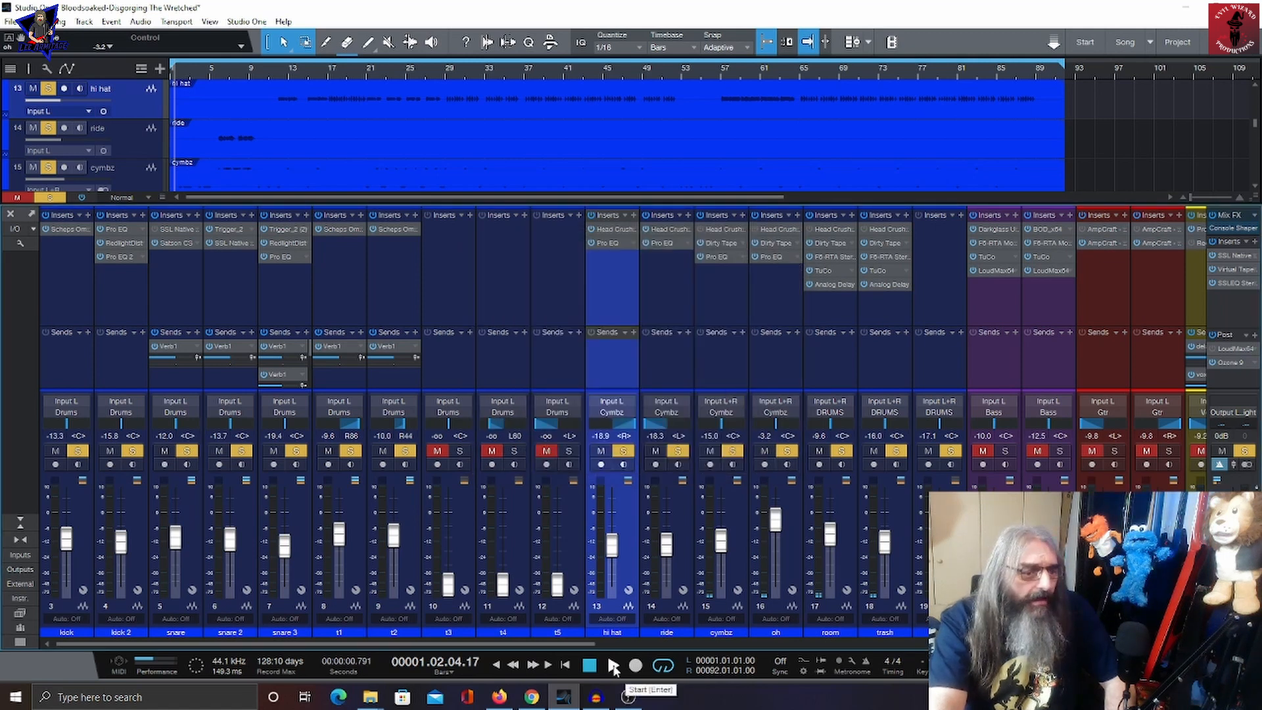
Step: Solo the kick channel on its own and start playback
left_click(613, 666)
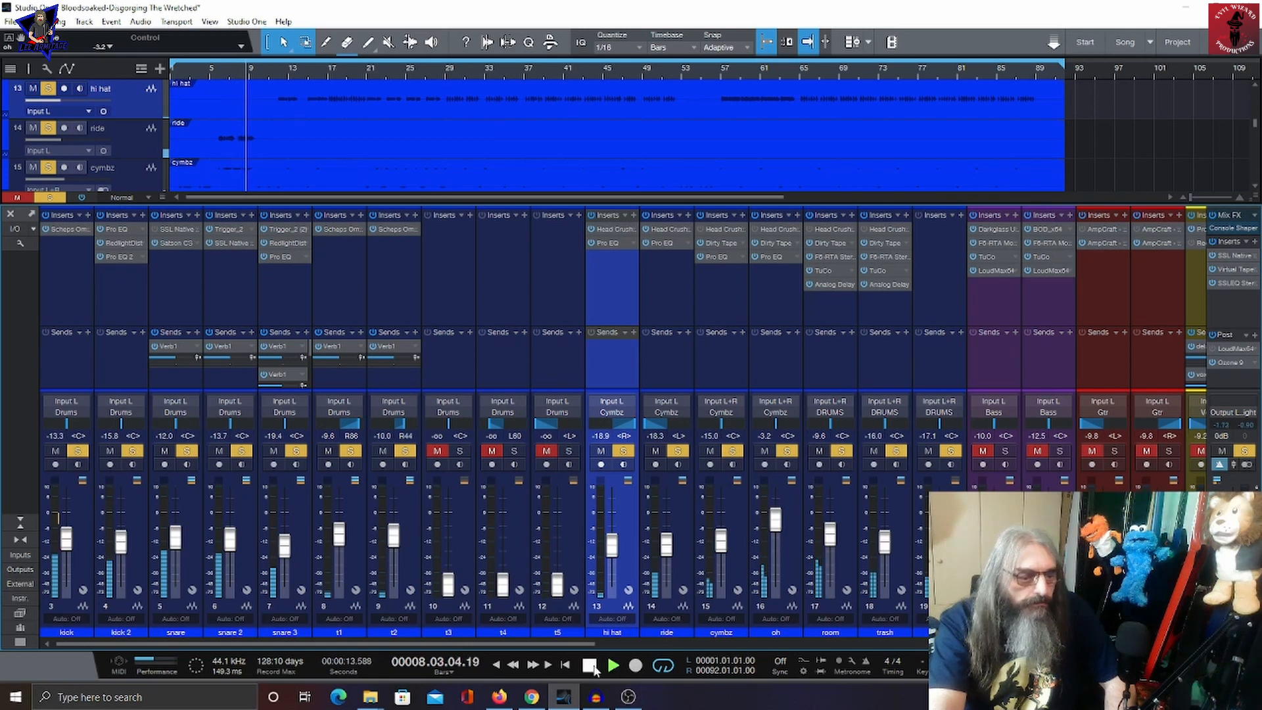
left_click(590, 666)
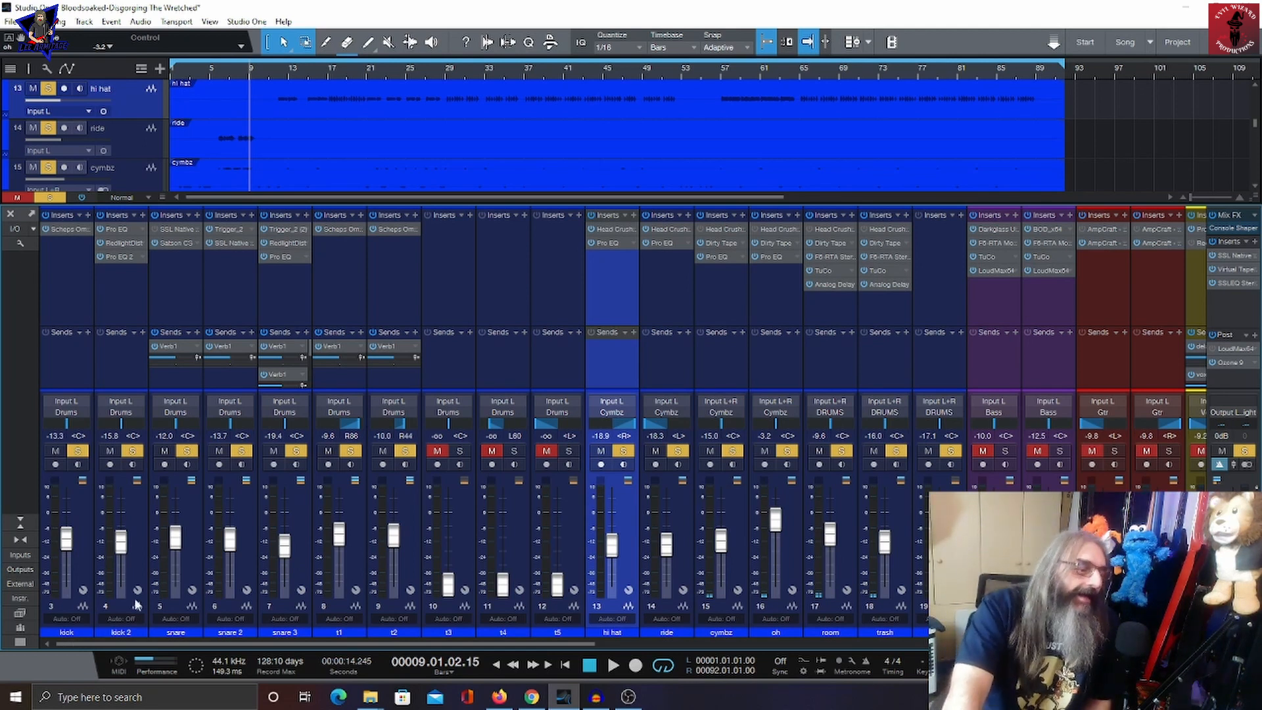
left_click(77, 506)
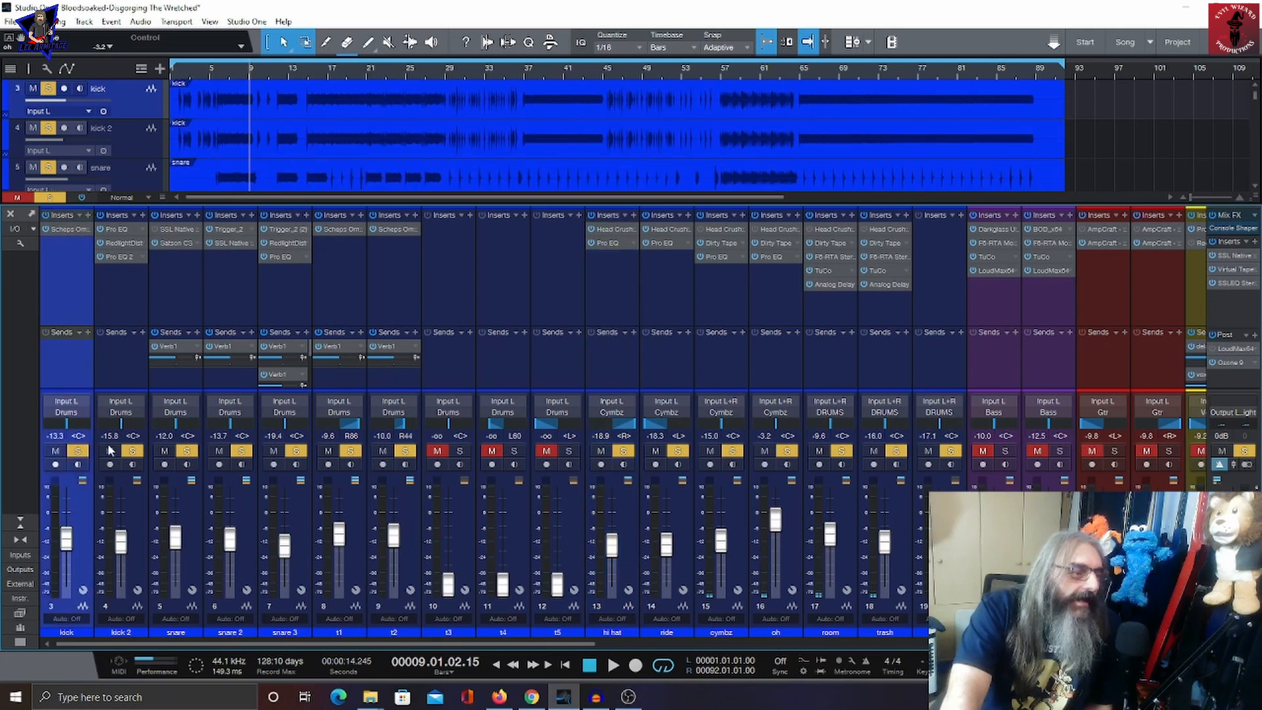
left_click(79, 454, "ctrl")
left_click(79, 452)
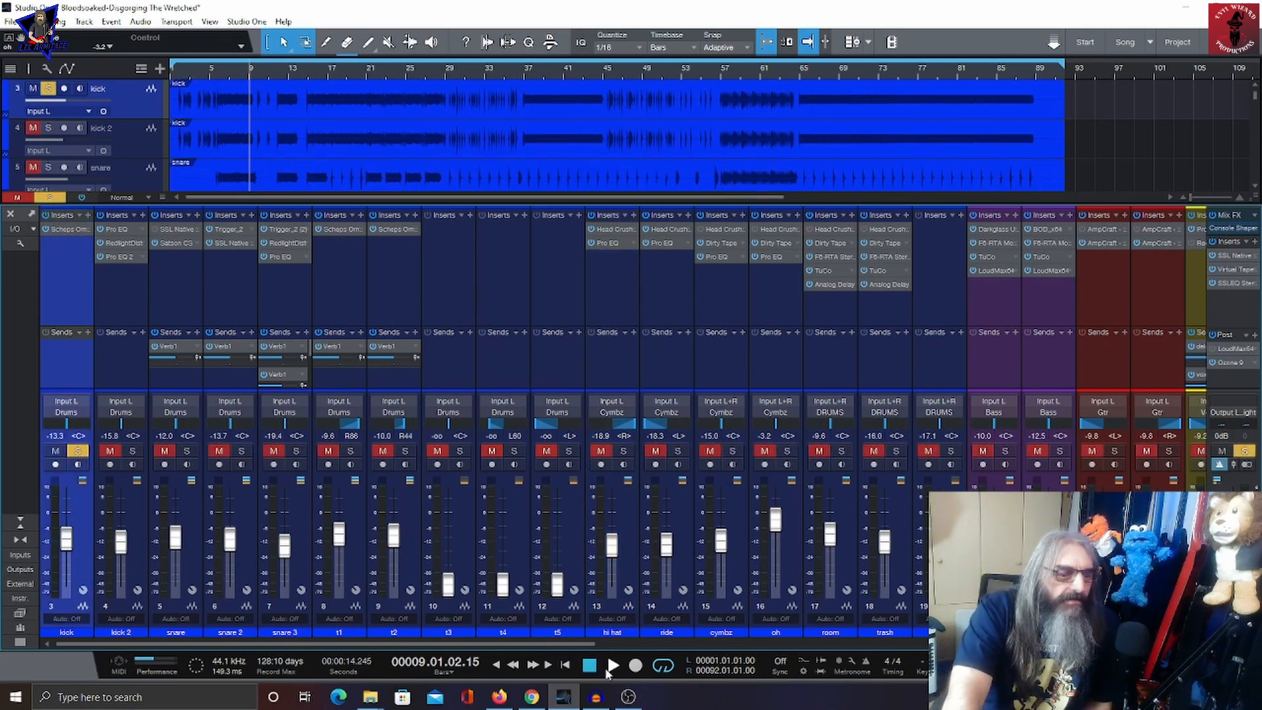
left_click(611, 666)
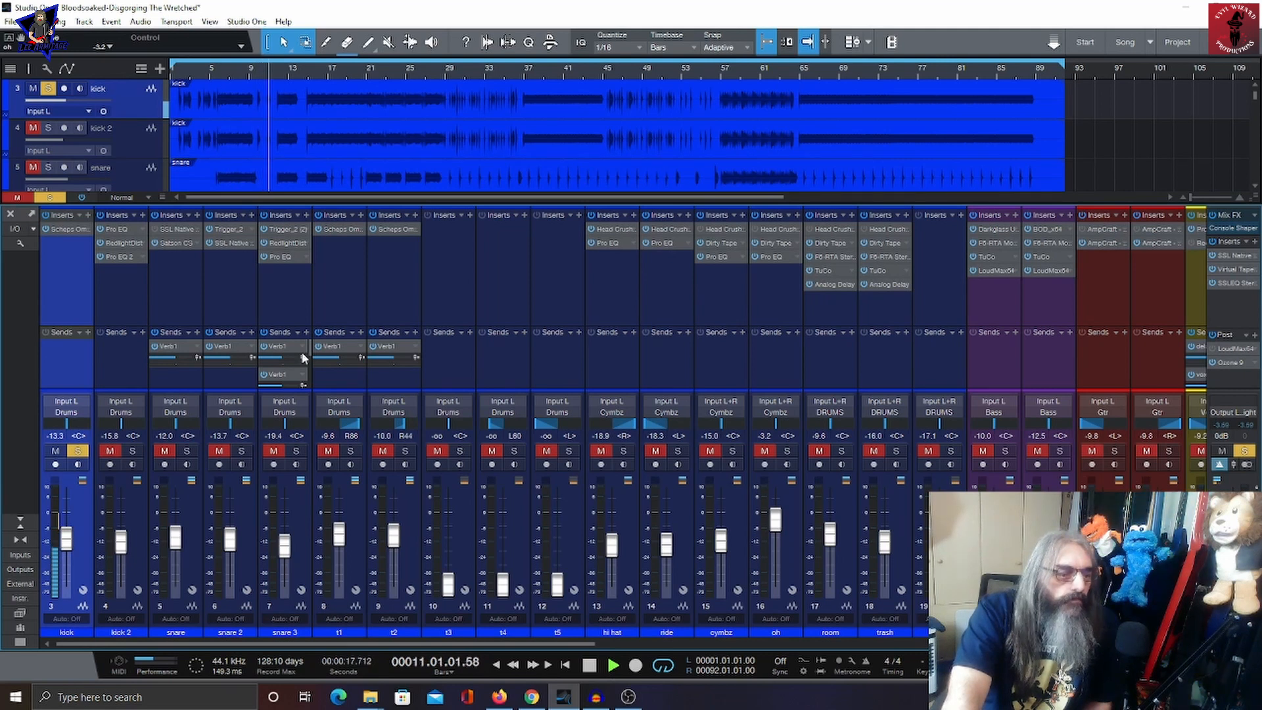
Step: Open the kick channel's Scheps Omni Channel insert and listen to it during playback
left_click(66, 229)
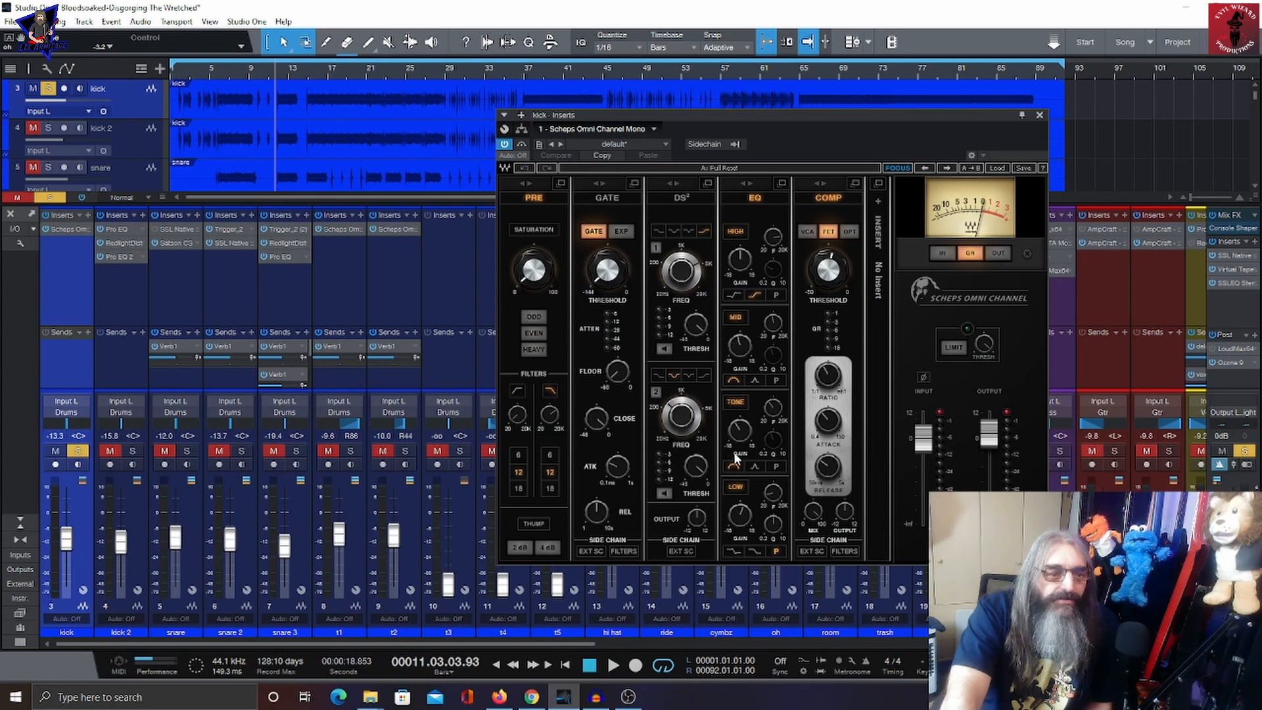
mouse_move(549, 417)
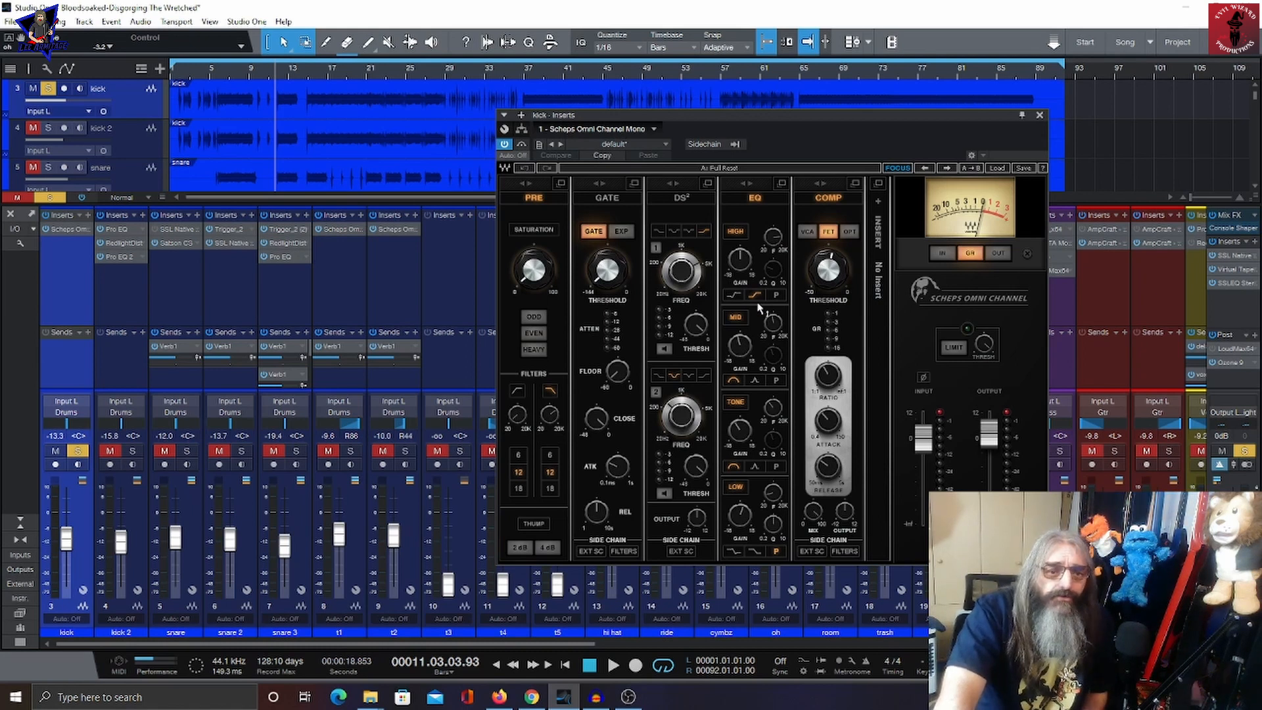
left_click(613, 666)
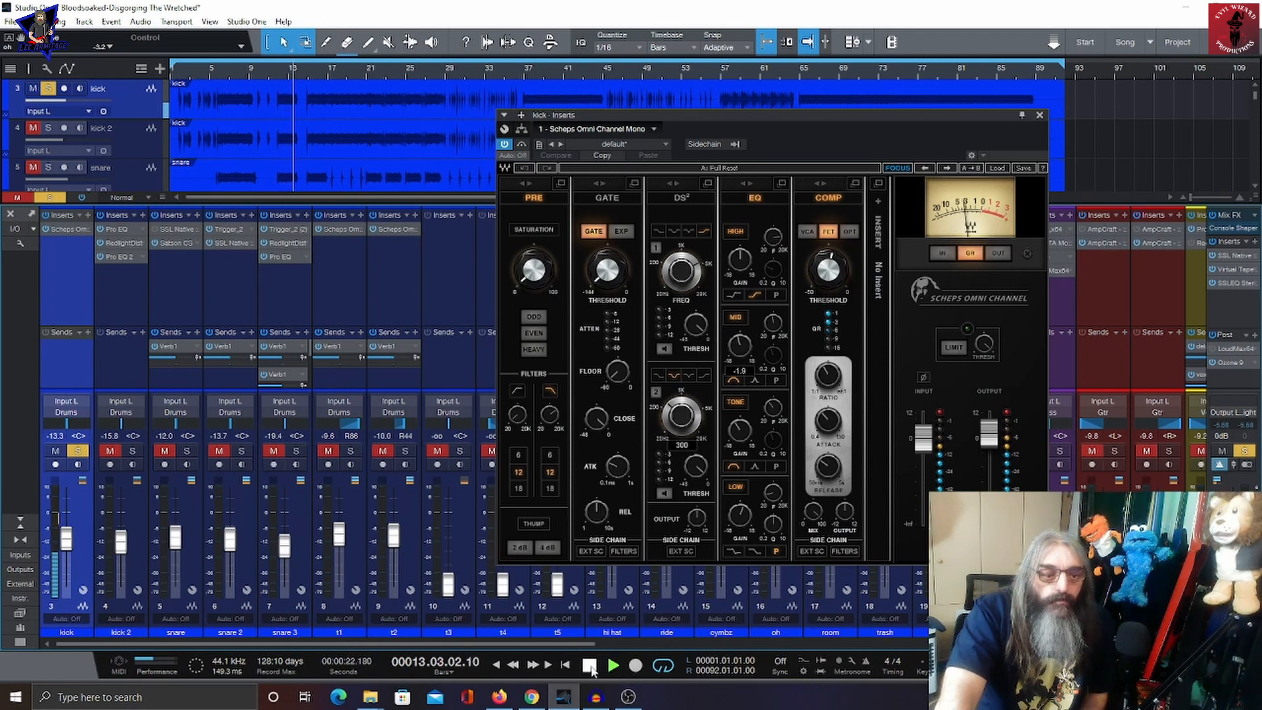
left_click(589, 665)
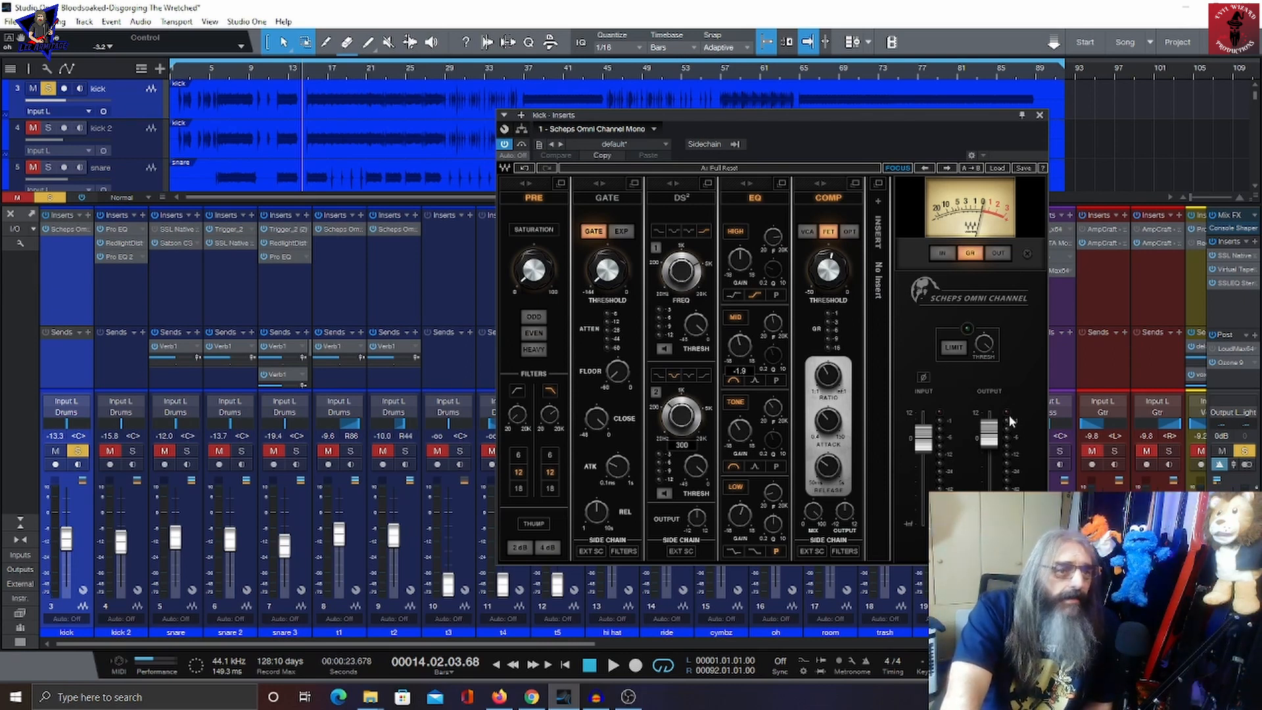
Step: Solo the kick 2 channel instead of kick and open its Pro EQ insert
left_click(133, 452)
left_click(77, 452)
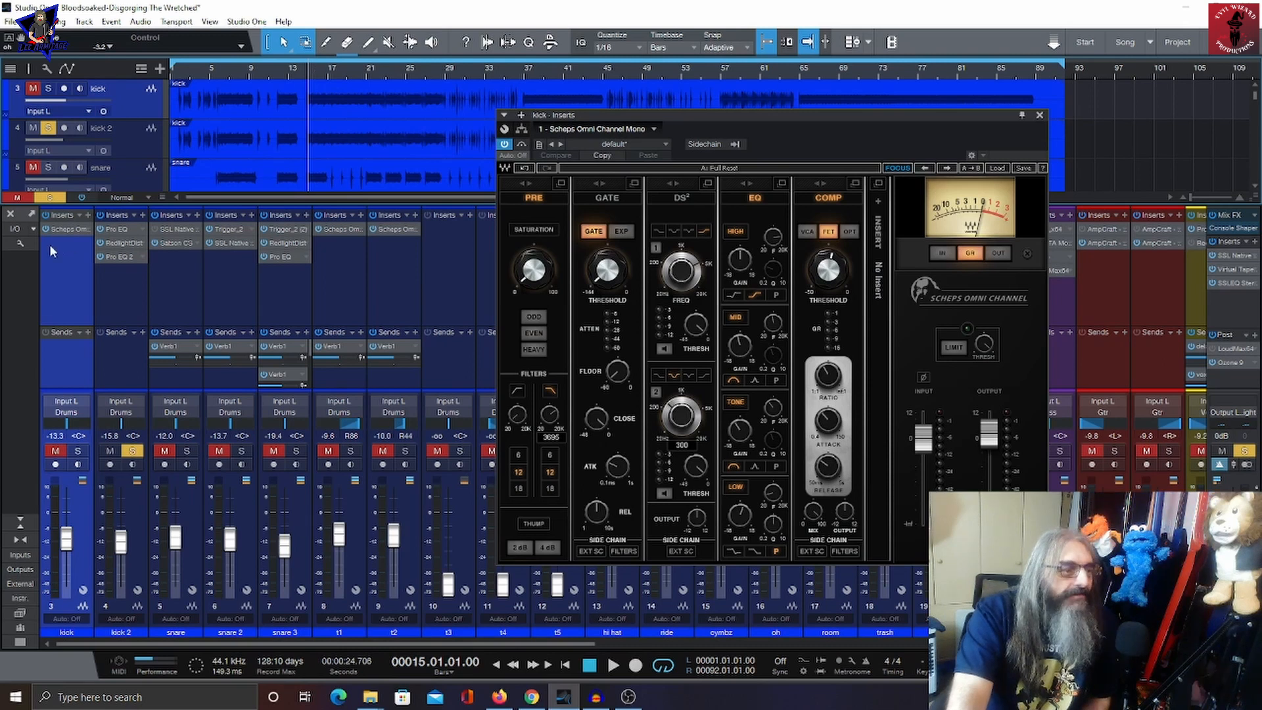
left_click(109, 231)
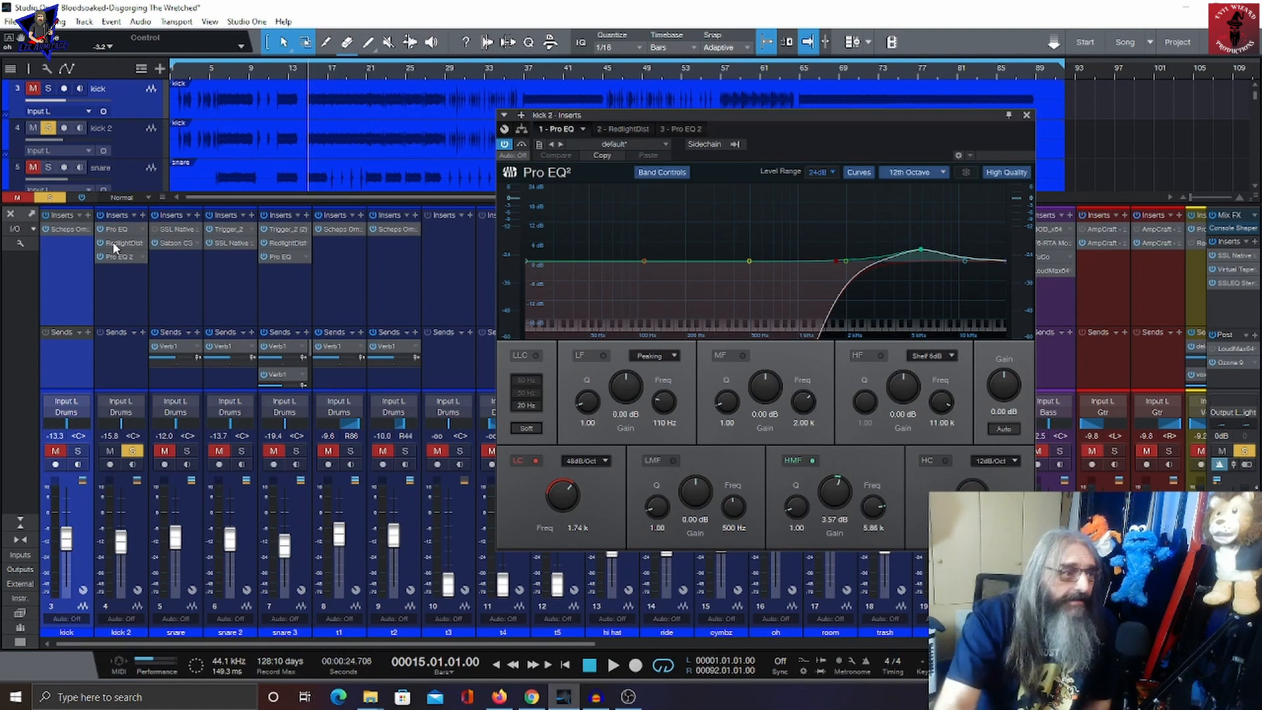
Step: Inspect kick 2's RedlightDist and Pro EQ 2 inserts while playing and stopping the song
left_click(628, 130)
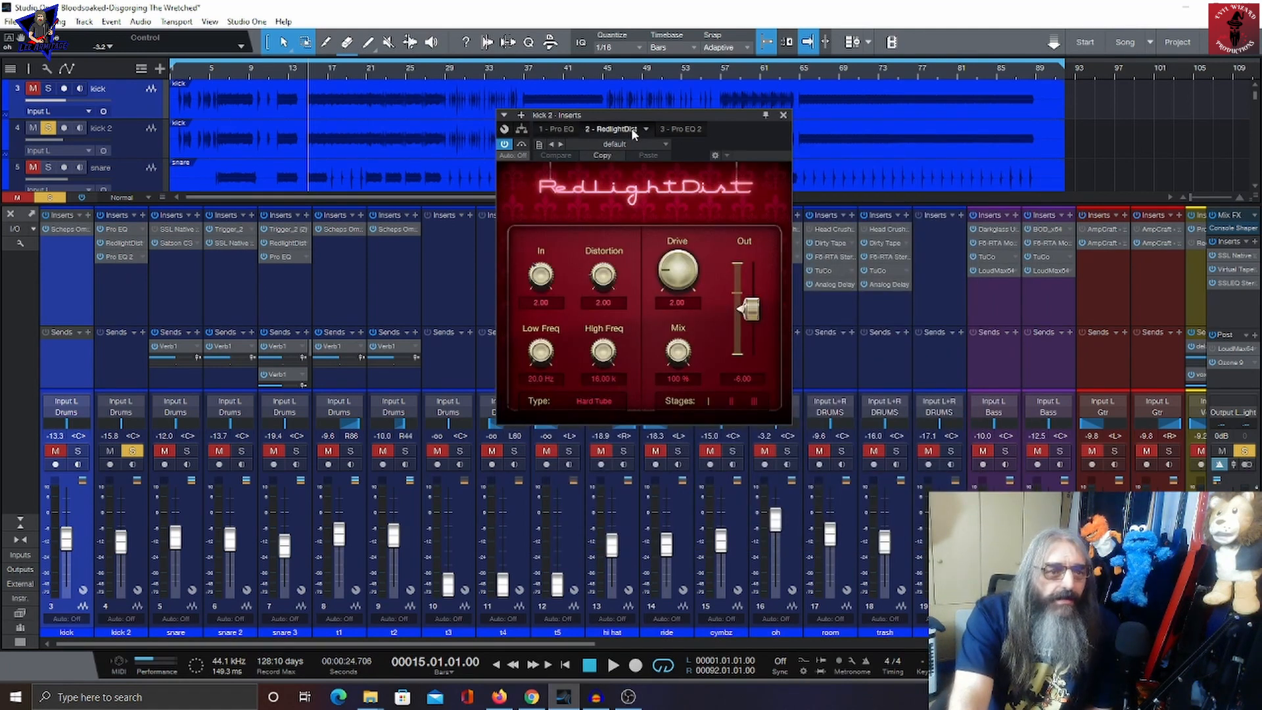
left_click(672, 128)
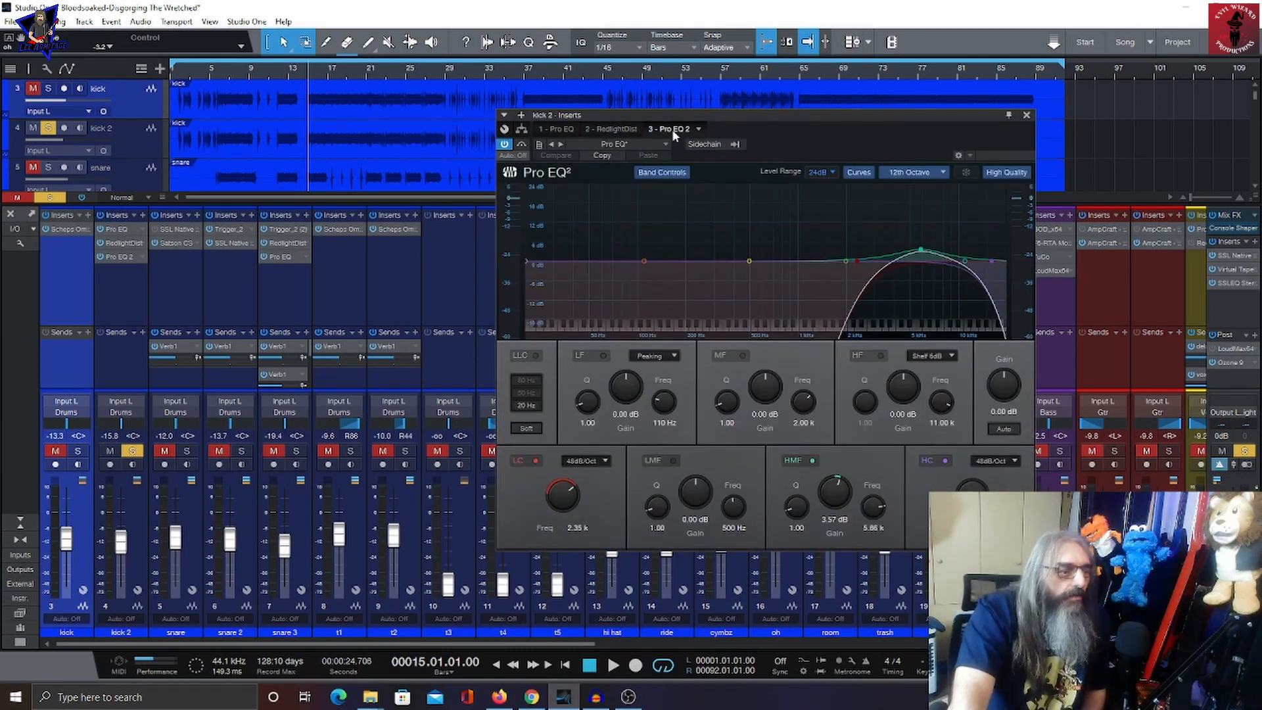
left_click(613, 665)
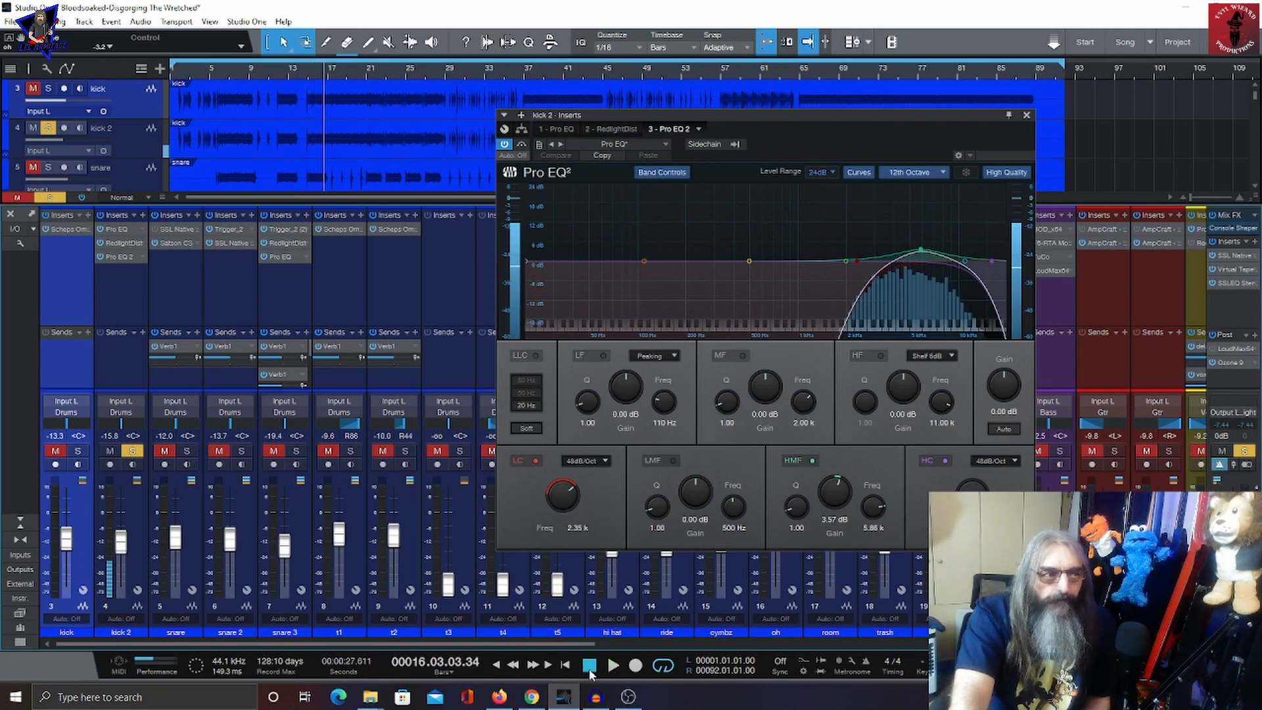
left_click(590, 666)
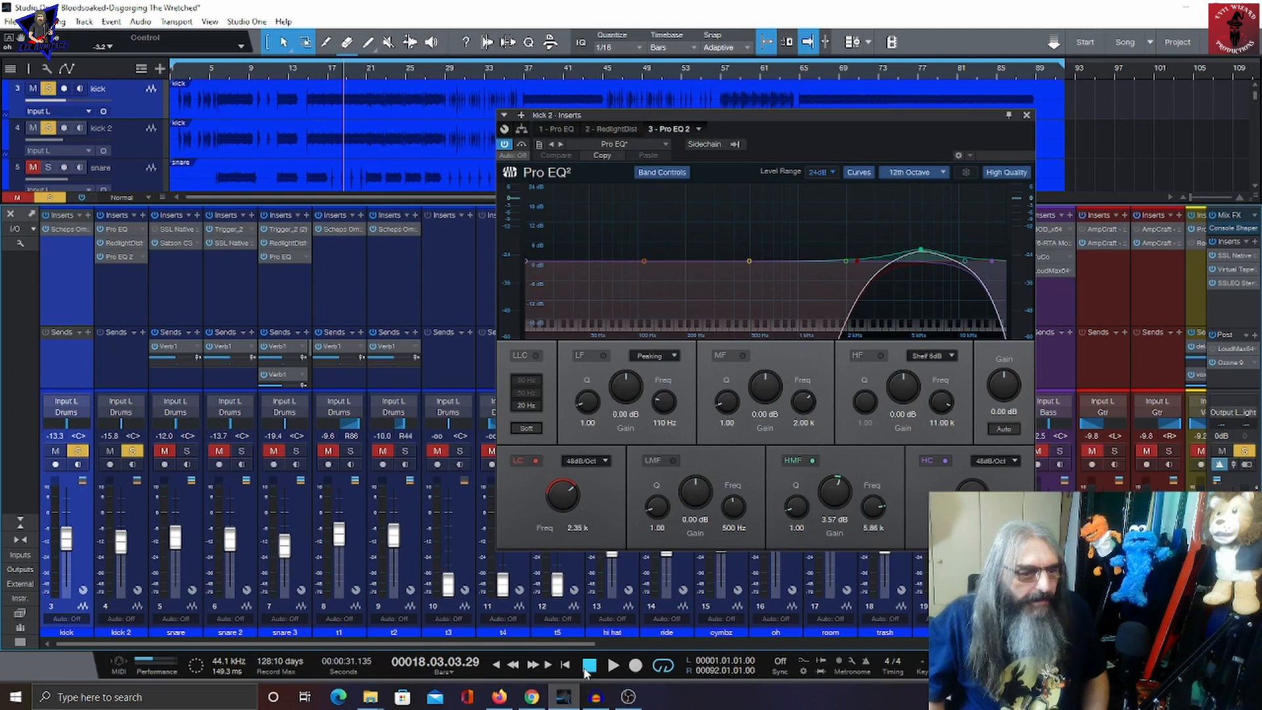
left_click(617, 668)
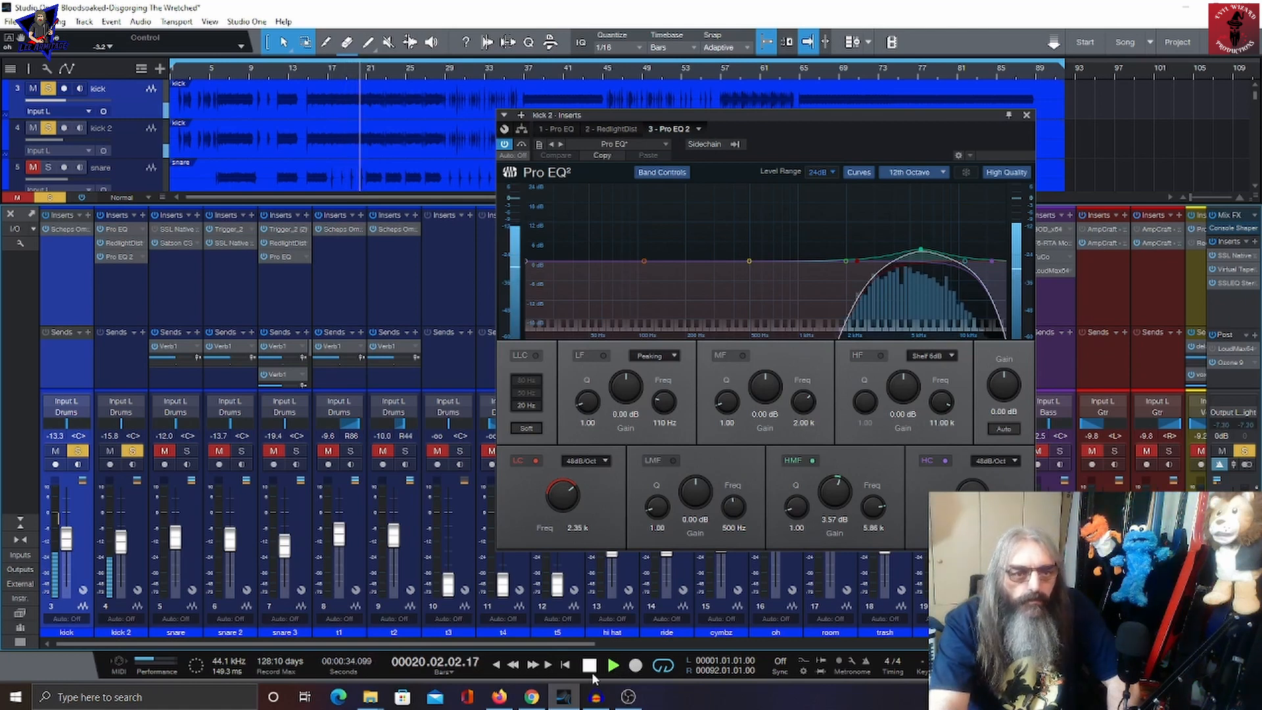
left_click(592, 676)
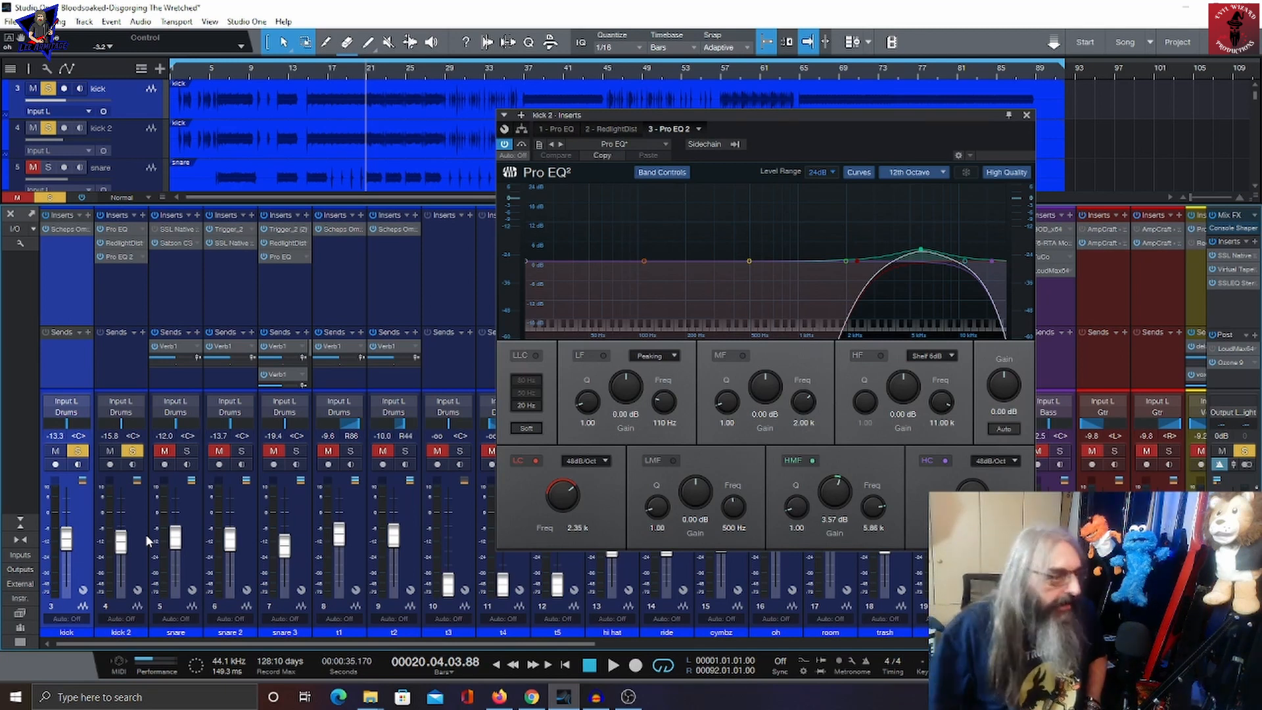
Step: Solo the snare channel alone and start playback
left_click(78, 453)
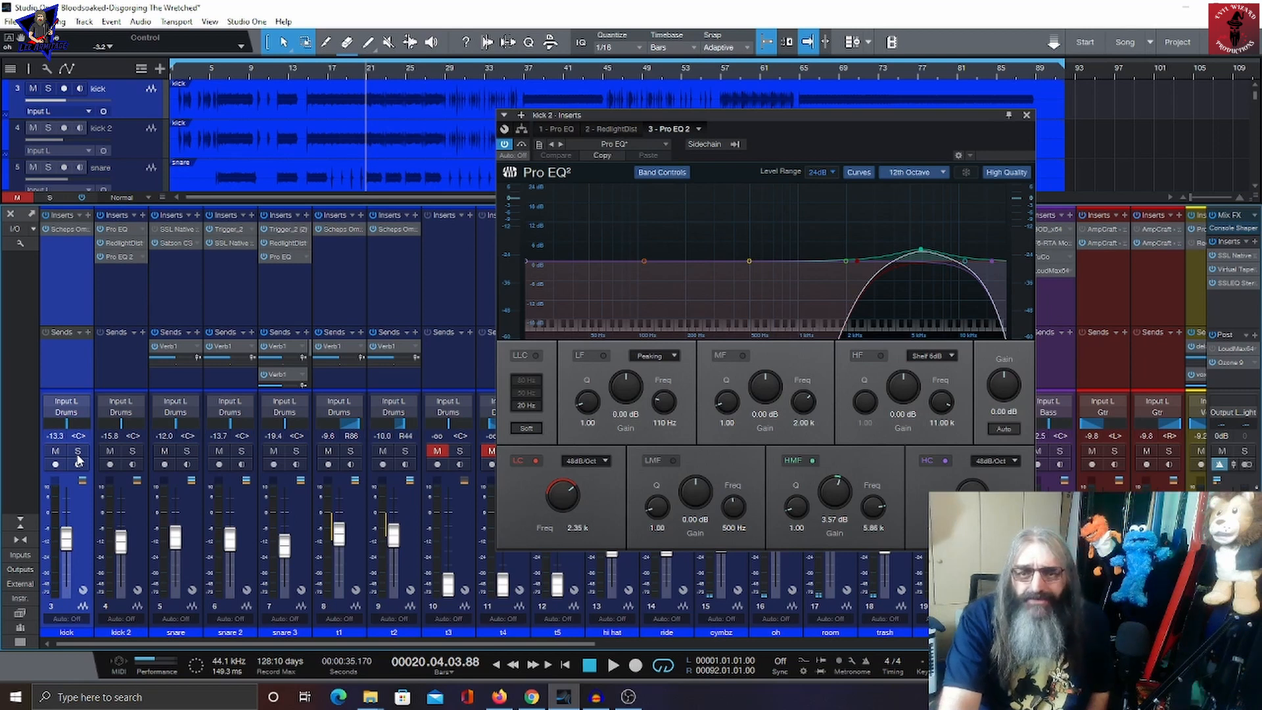
left_click(188, 451)
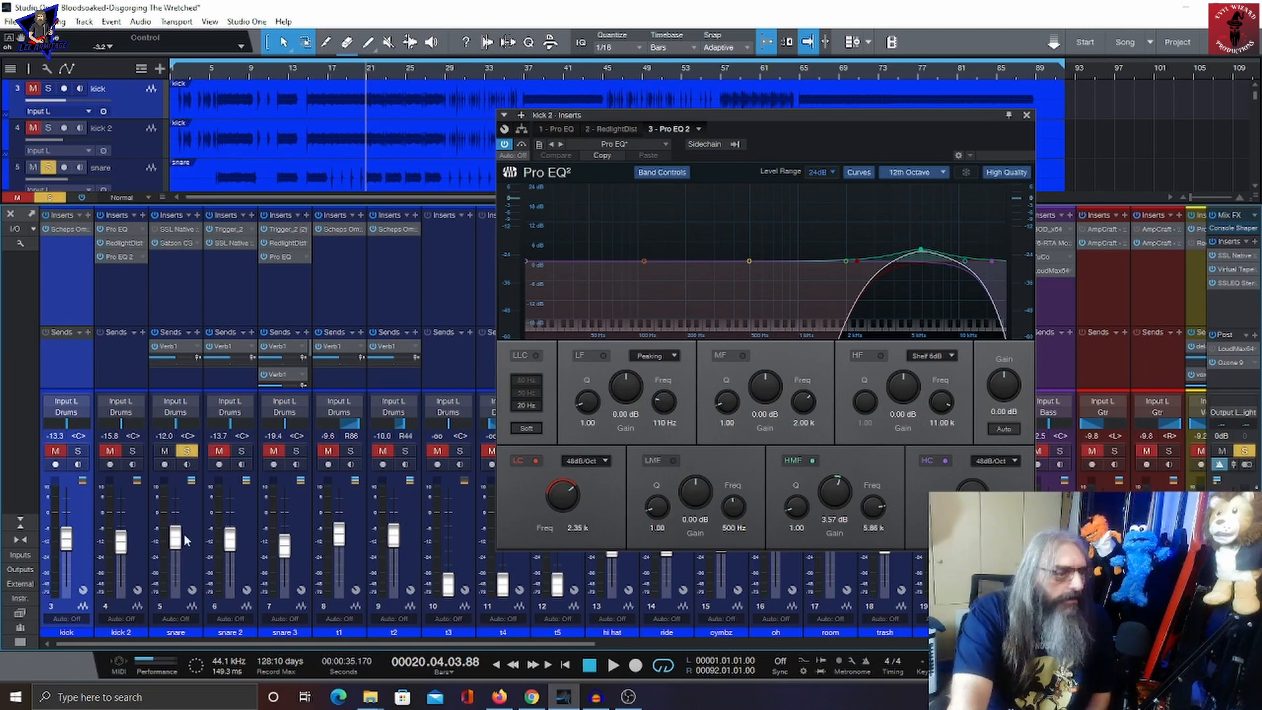
left_click(611, 665)
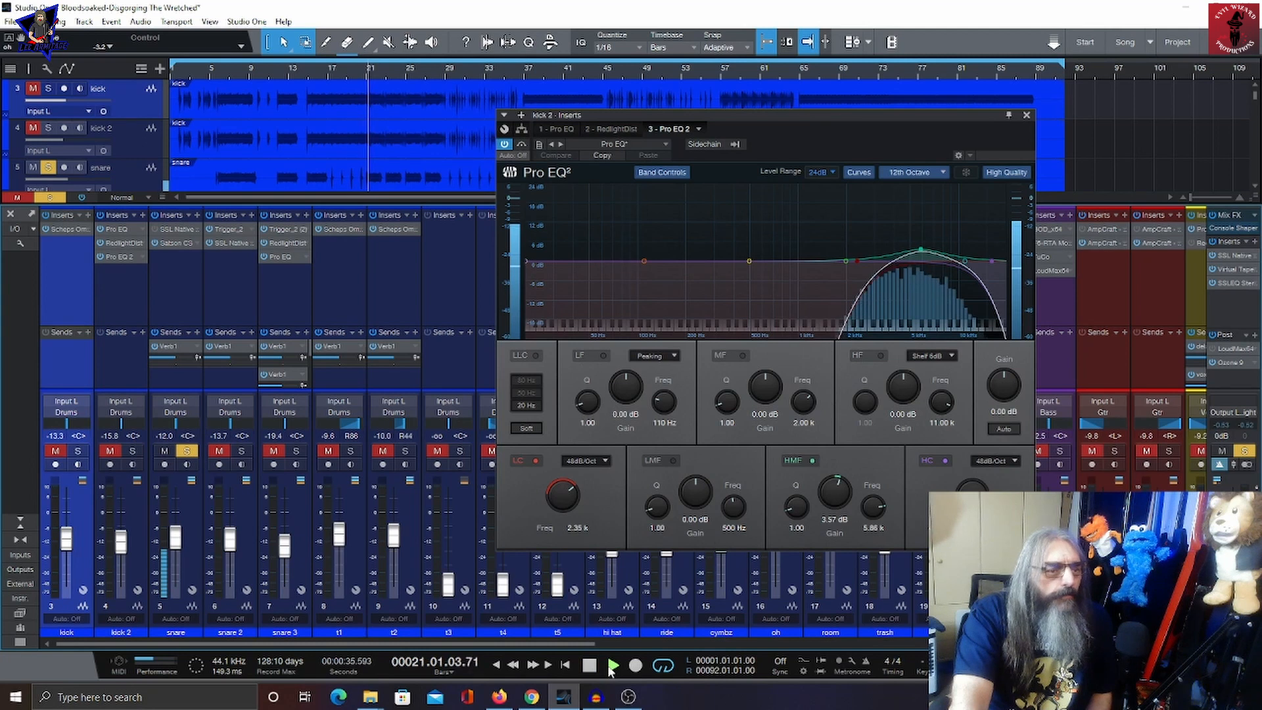
Step: Close kick 2's insert window and stop playback
left_click(1027, 115)
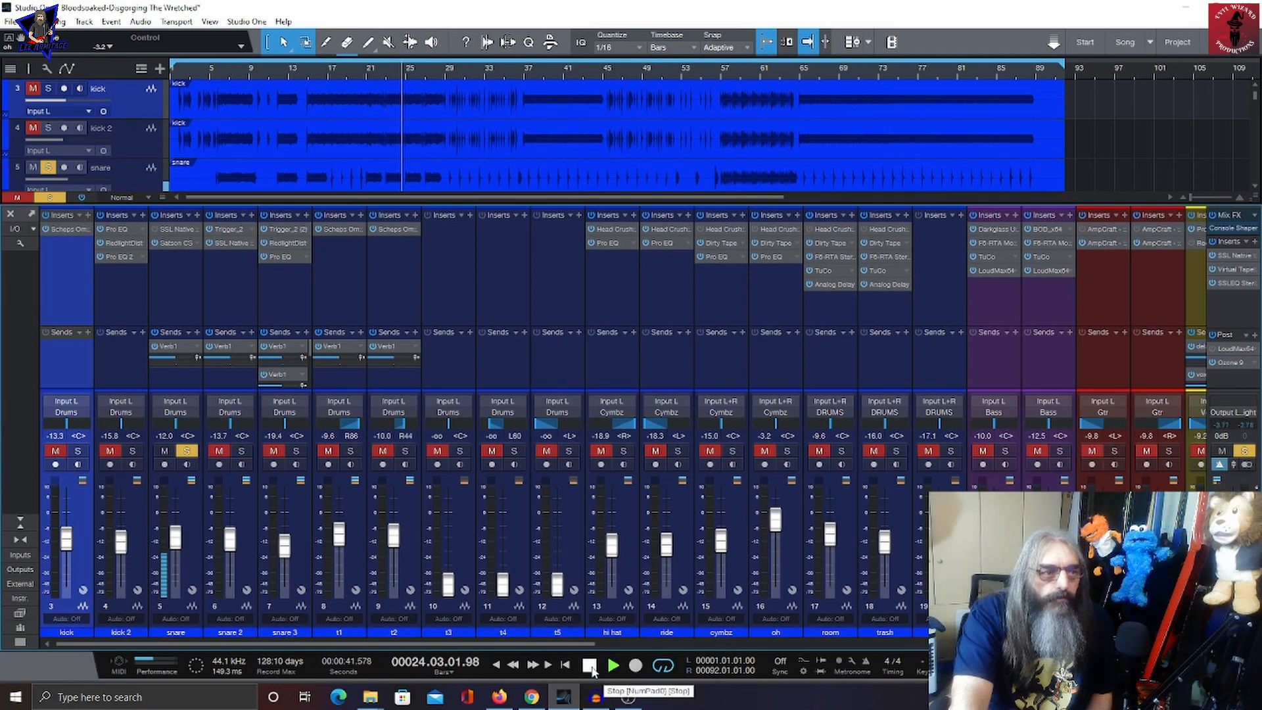
left_click(590, 666)
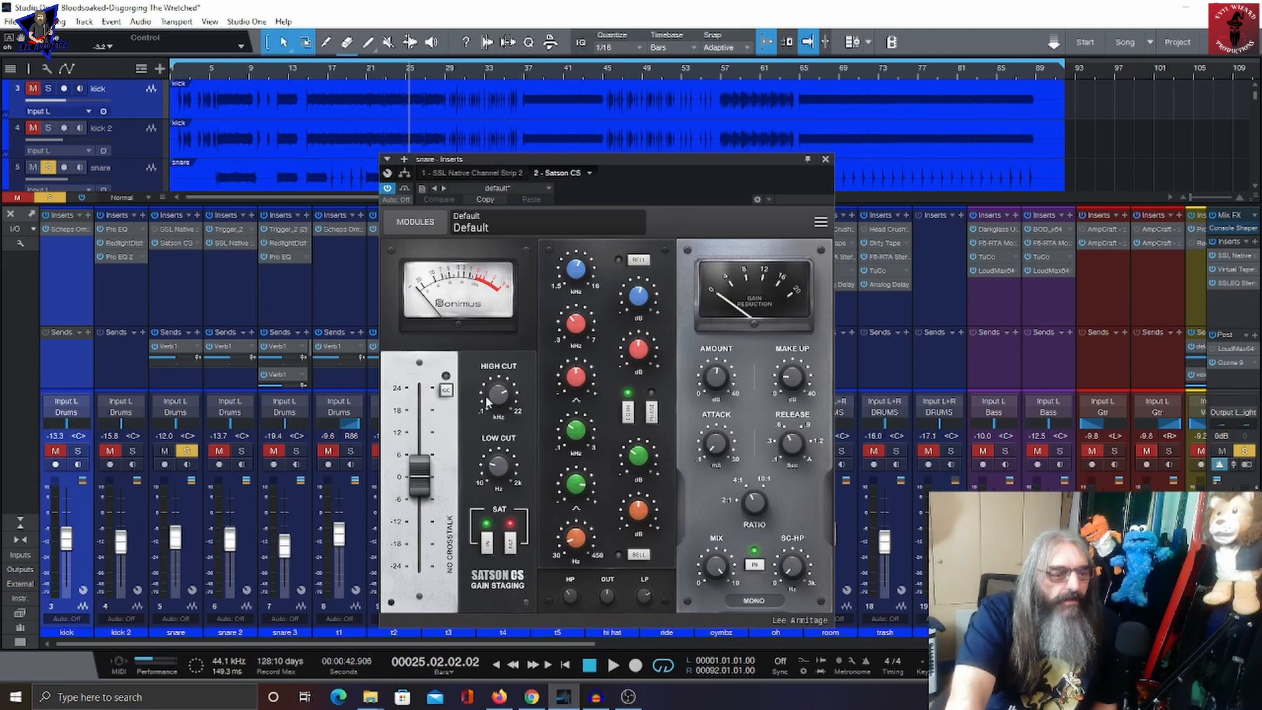
Step: Toggle the SAT switch on the snare's Satson CS insert off and back on, then start playback
left_click(513, 549)
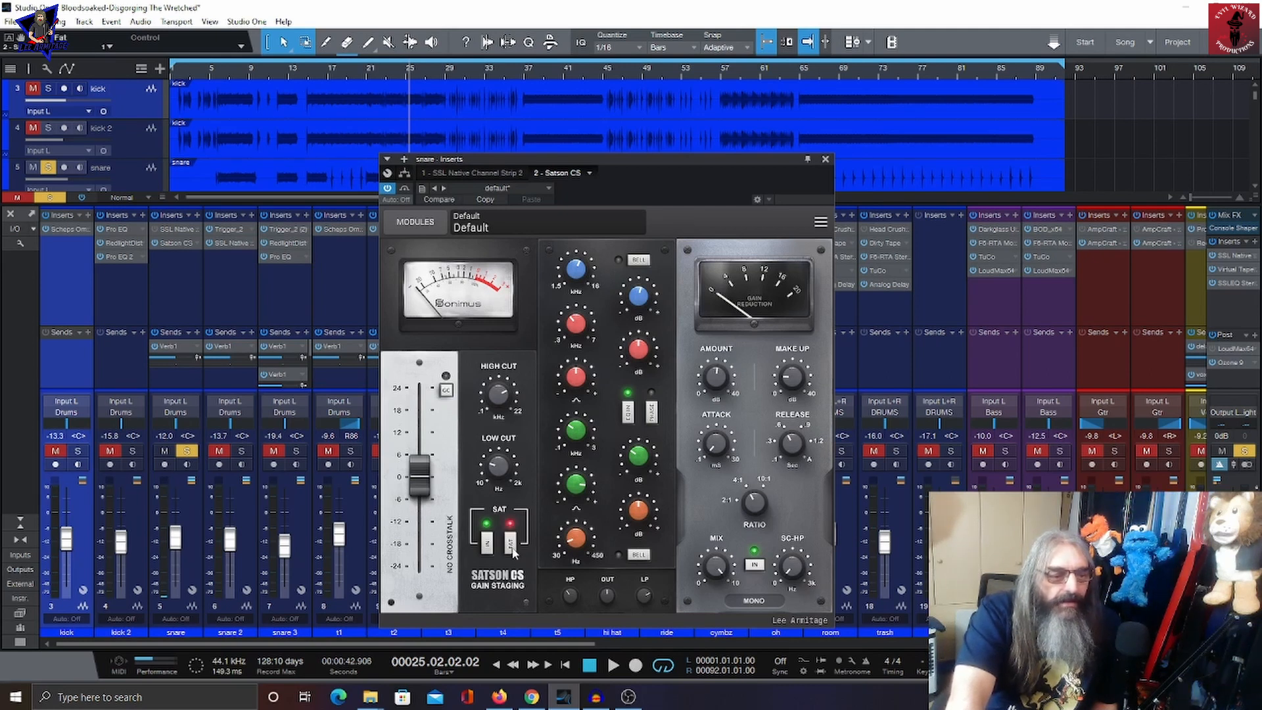
left_click(512, 549)
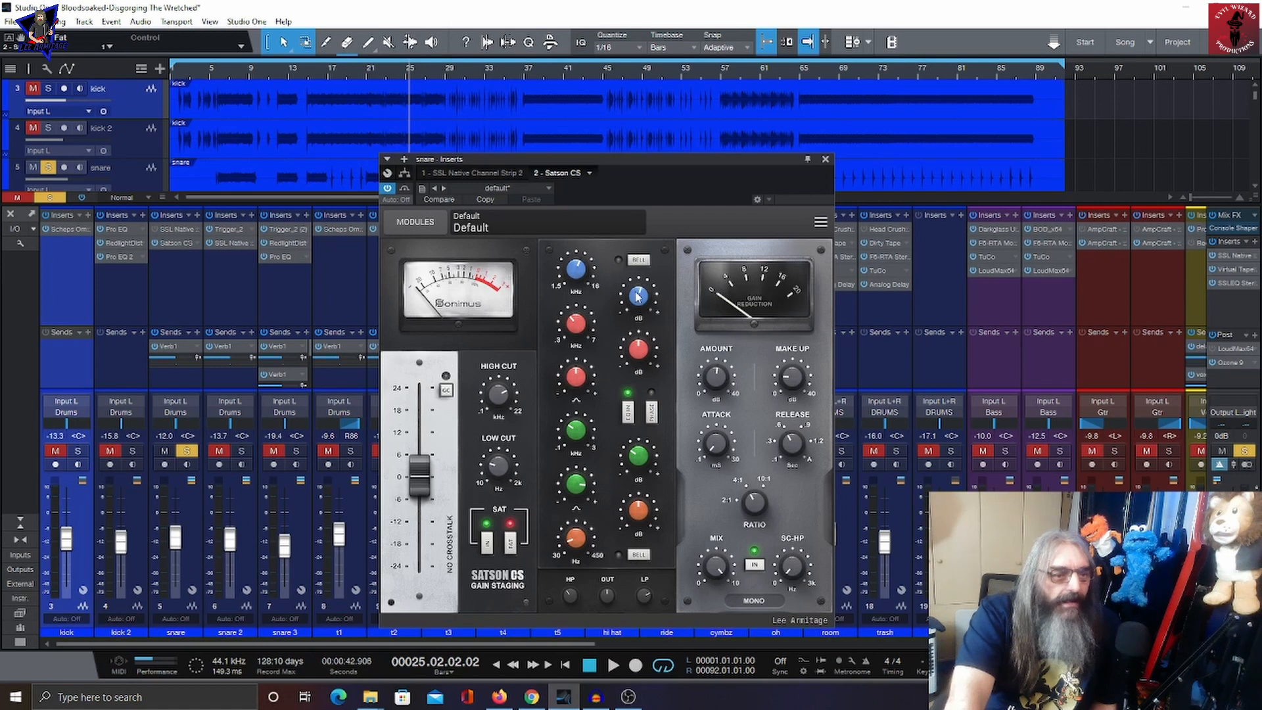
left_click(574, 267)
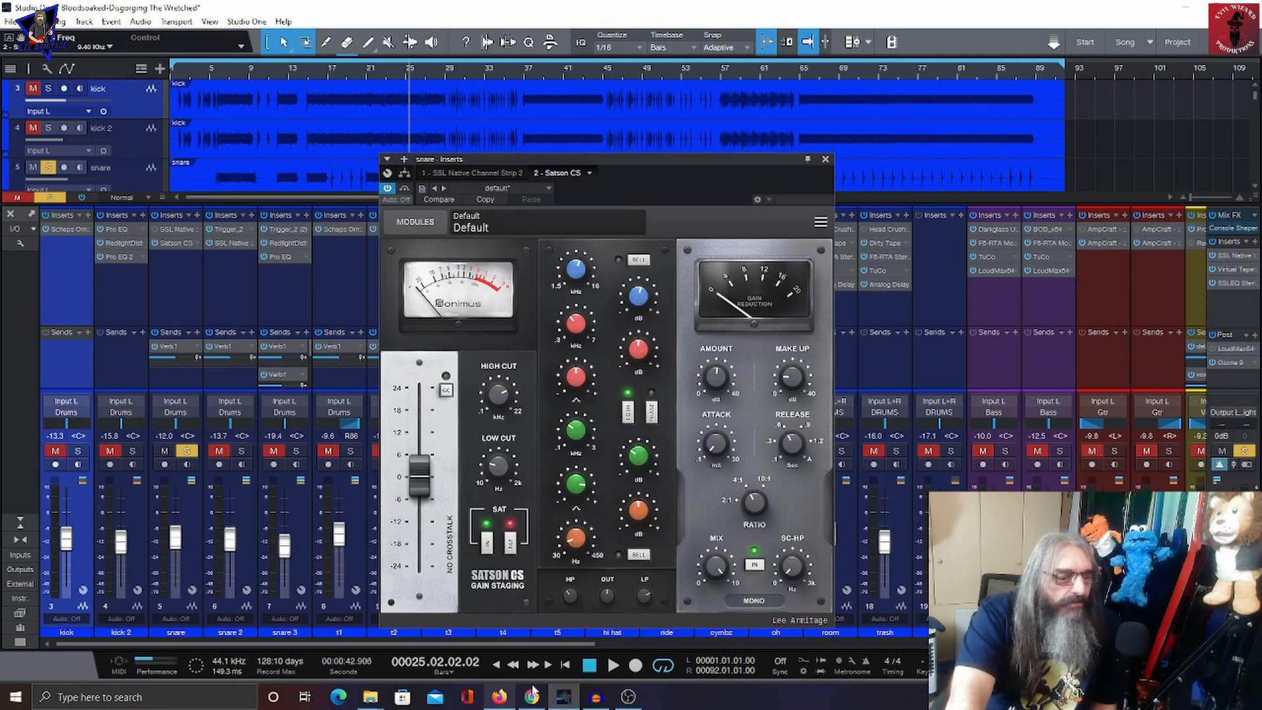
left_click(613, 665)
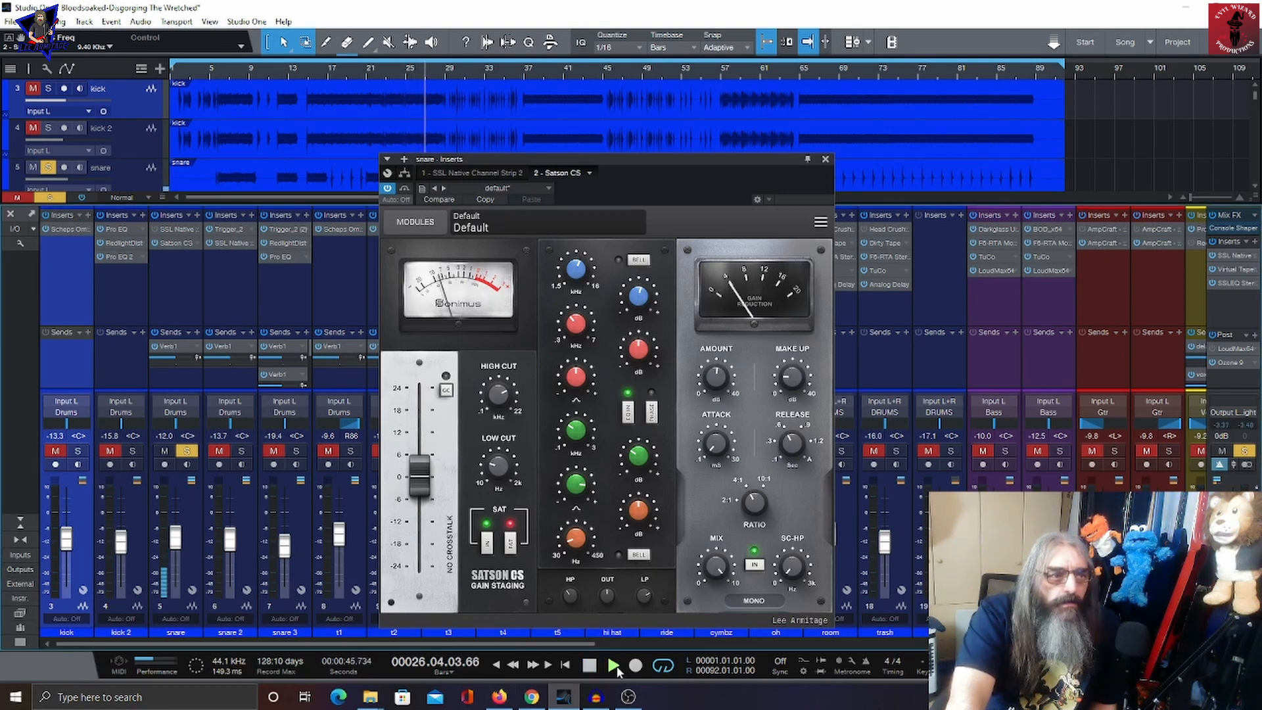
Step: Reposition the snare's Satson CS window, stop playback and close the insert window
left_click_drag(632, 167, 754, 155)
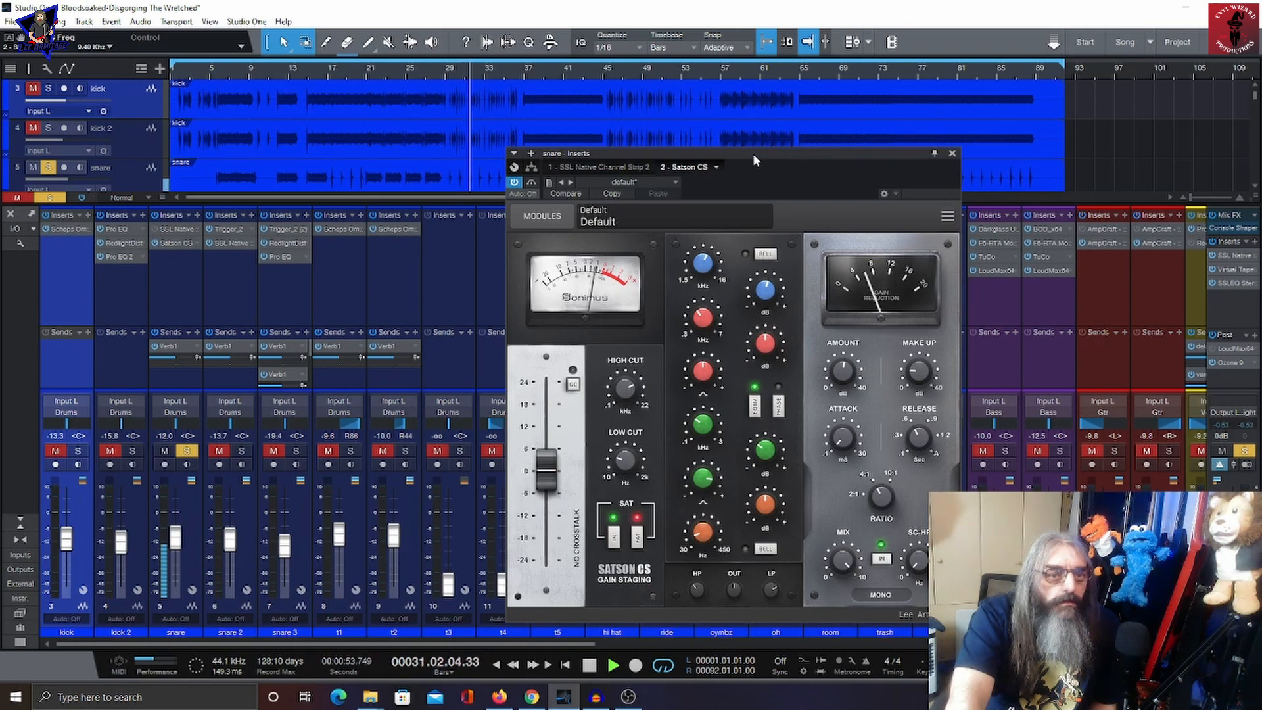
left_click_drag(754, 155, 510, 148)
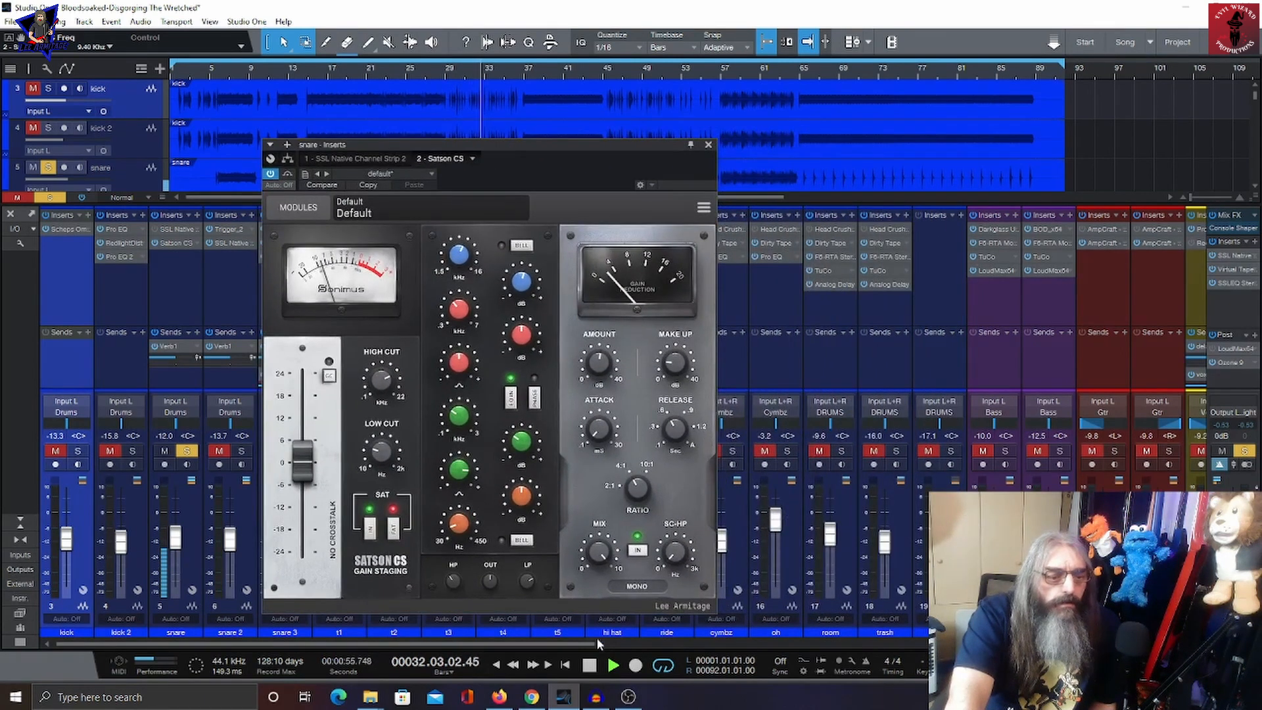
left_click(589, 664)
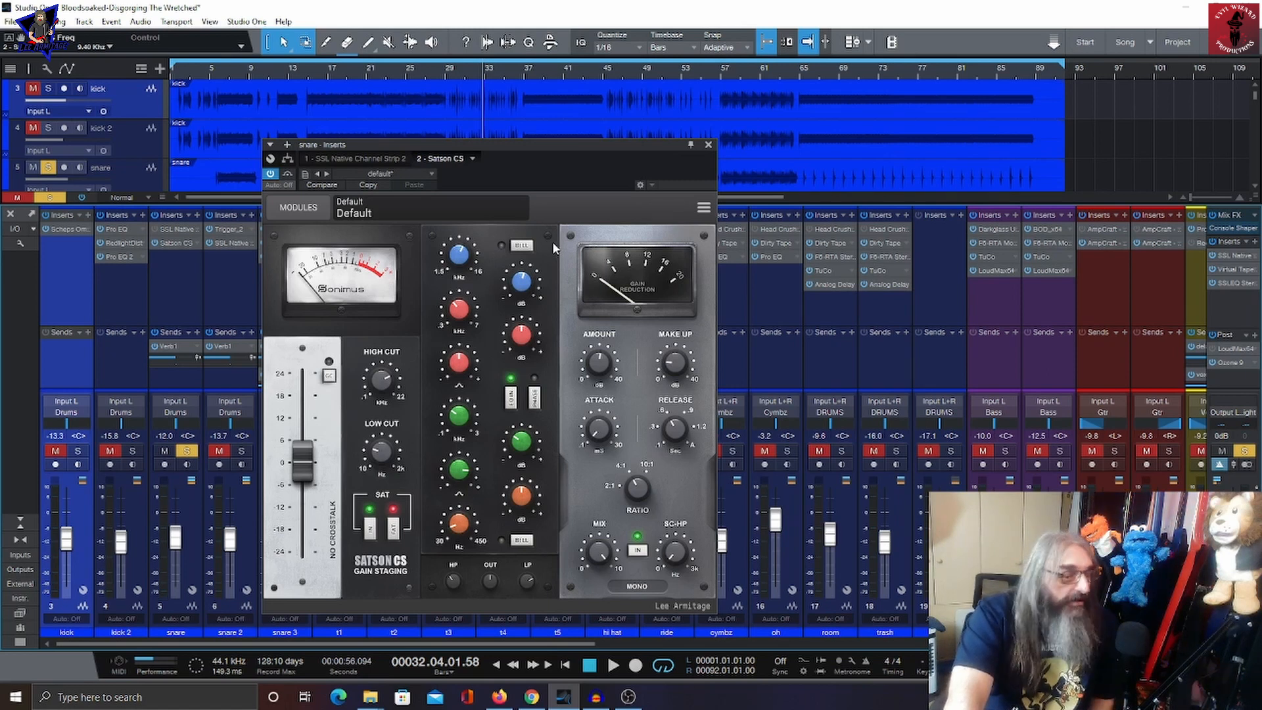
left_click(709, 145)
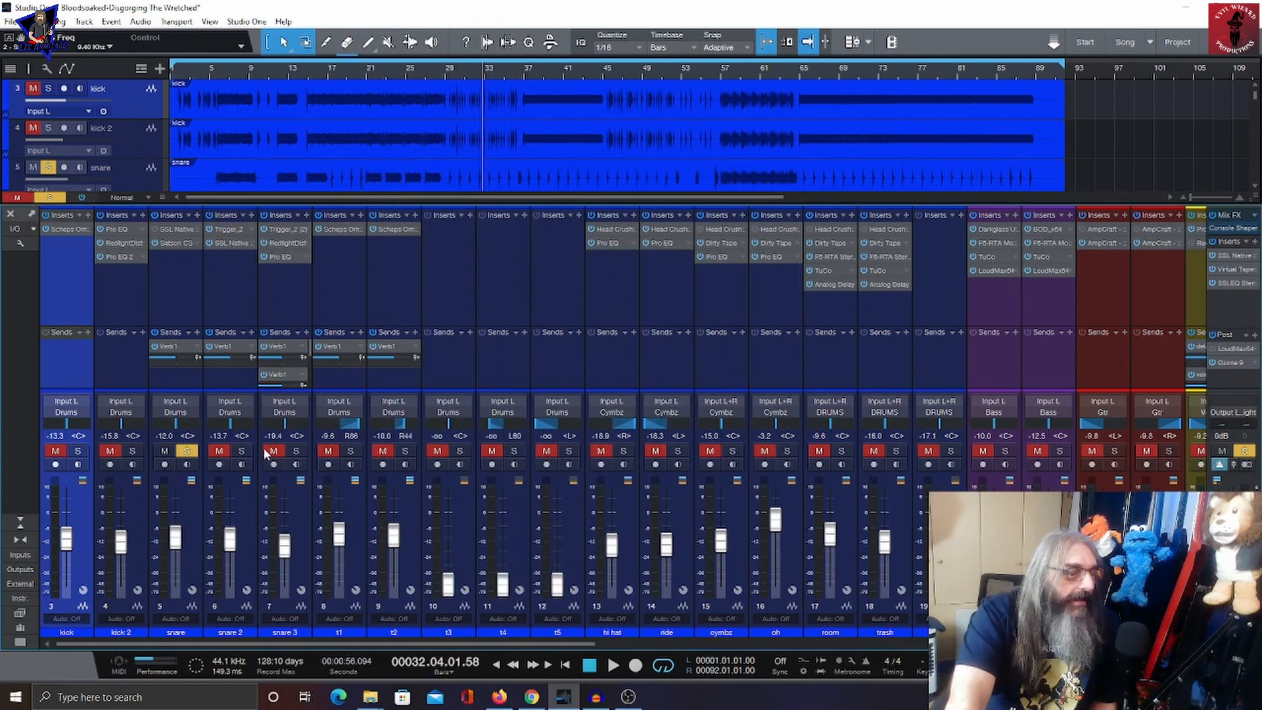
Step: Solo snare 2 instead of snare and open its Trigger_2 and SSL Native Channel Strip 2 inserts
left_click(187, 452)
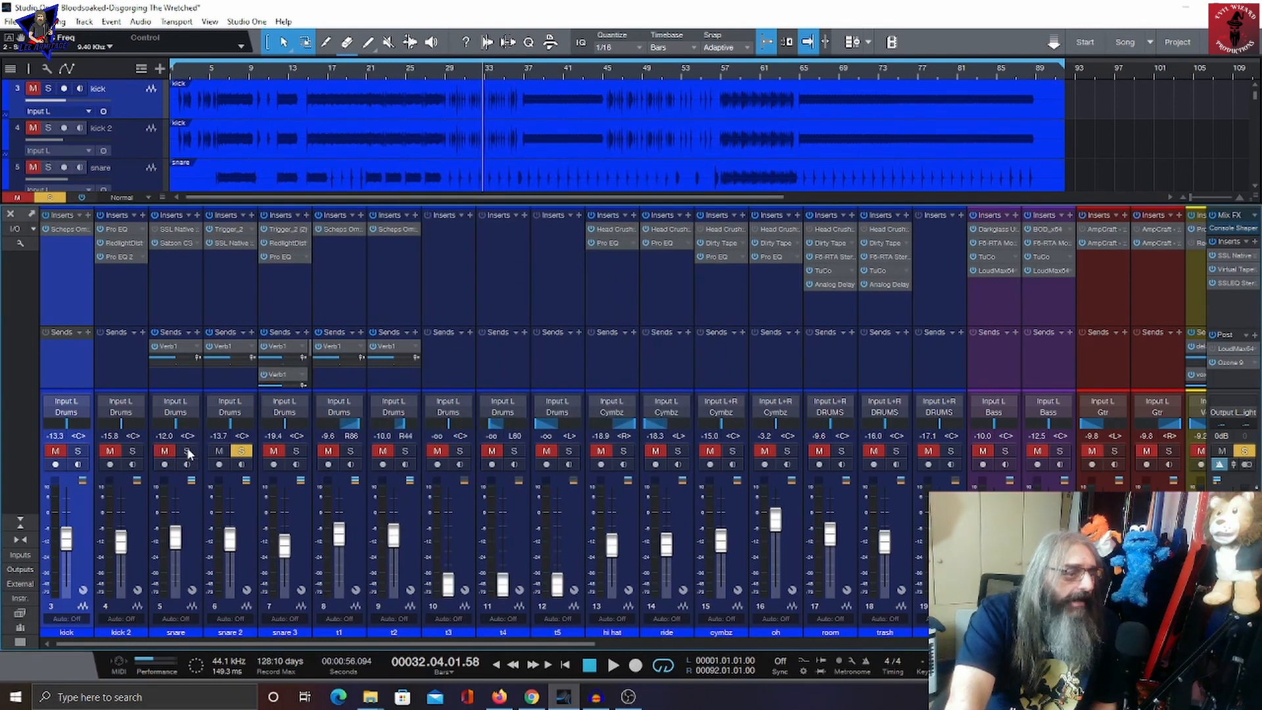
left_click(226, 231)
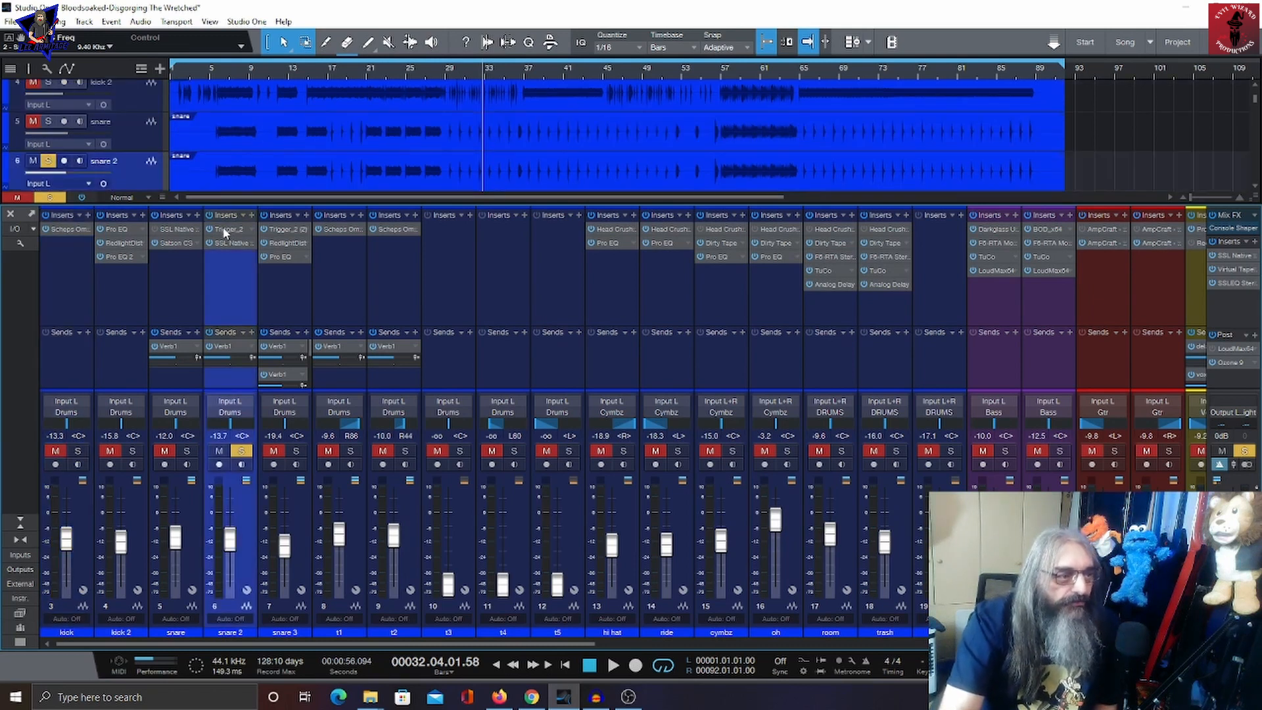
left_click(220, 234)
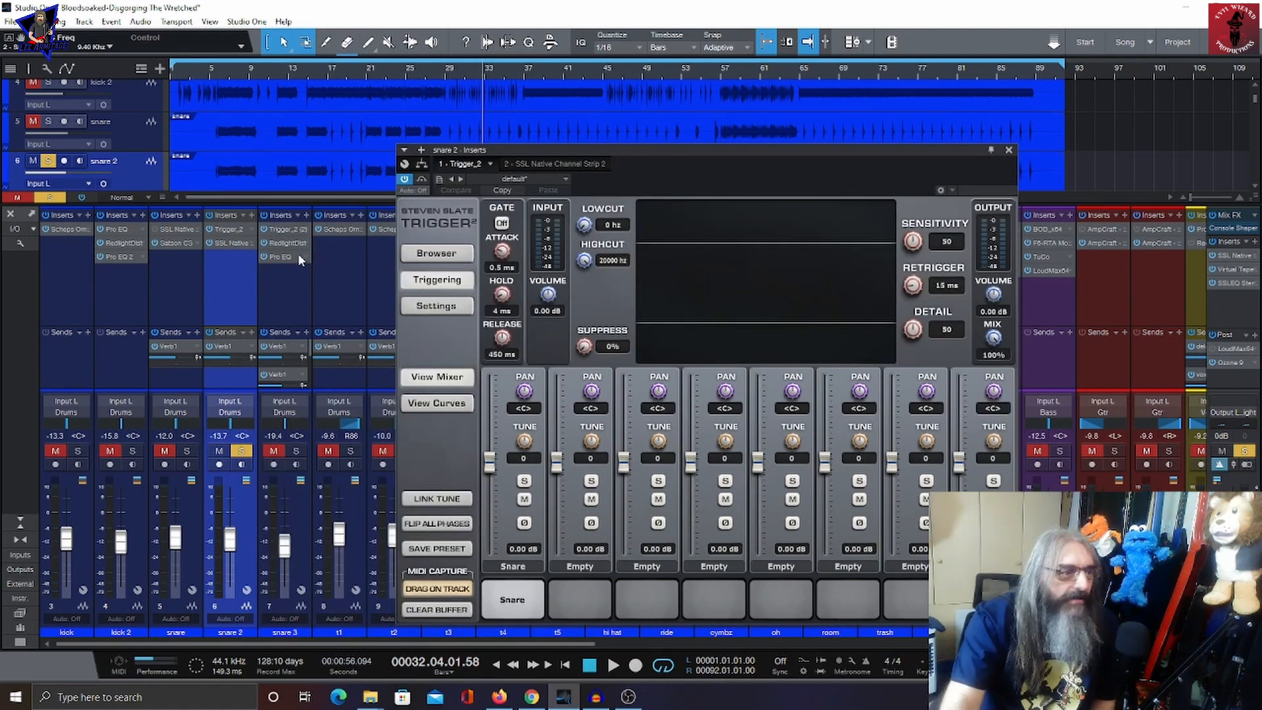
left_click(217, 243)
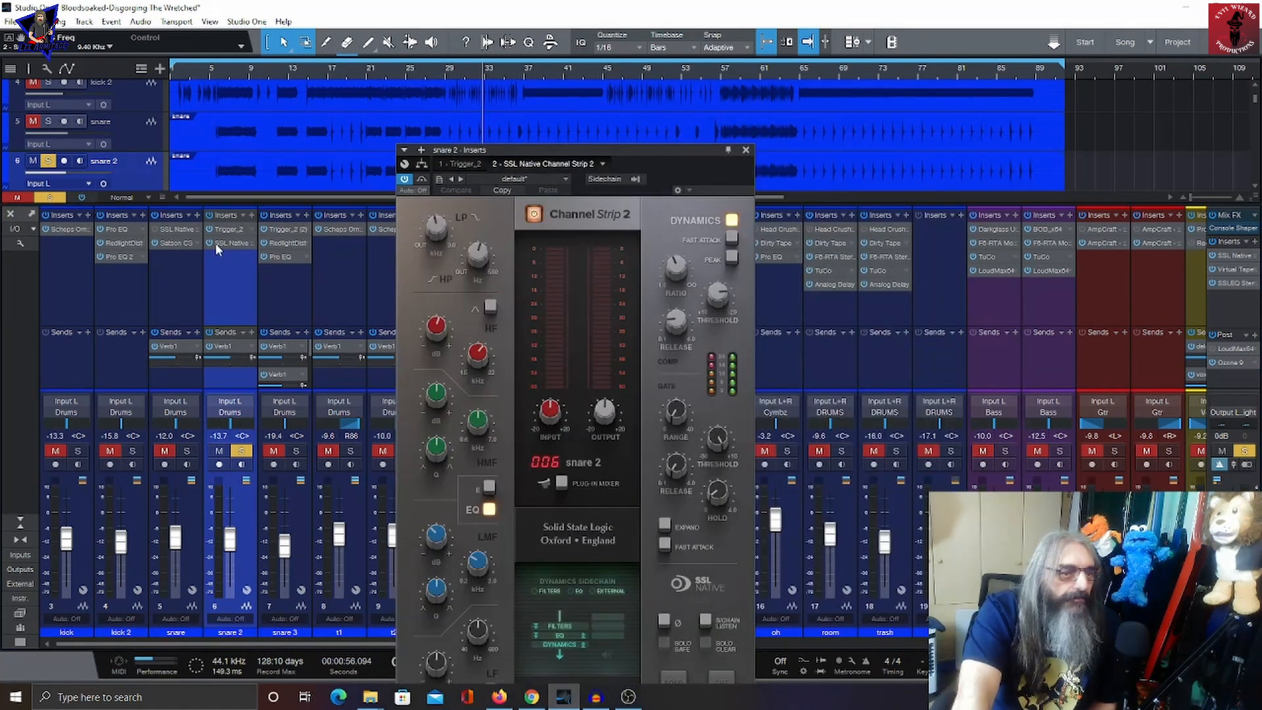
Step: Review snare 2's SSL Native Channel Strip 2 settings while playing and stopping the song, then close its inserts
left_click_drag(630, 146, 591, 62)
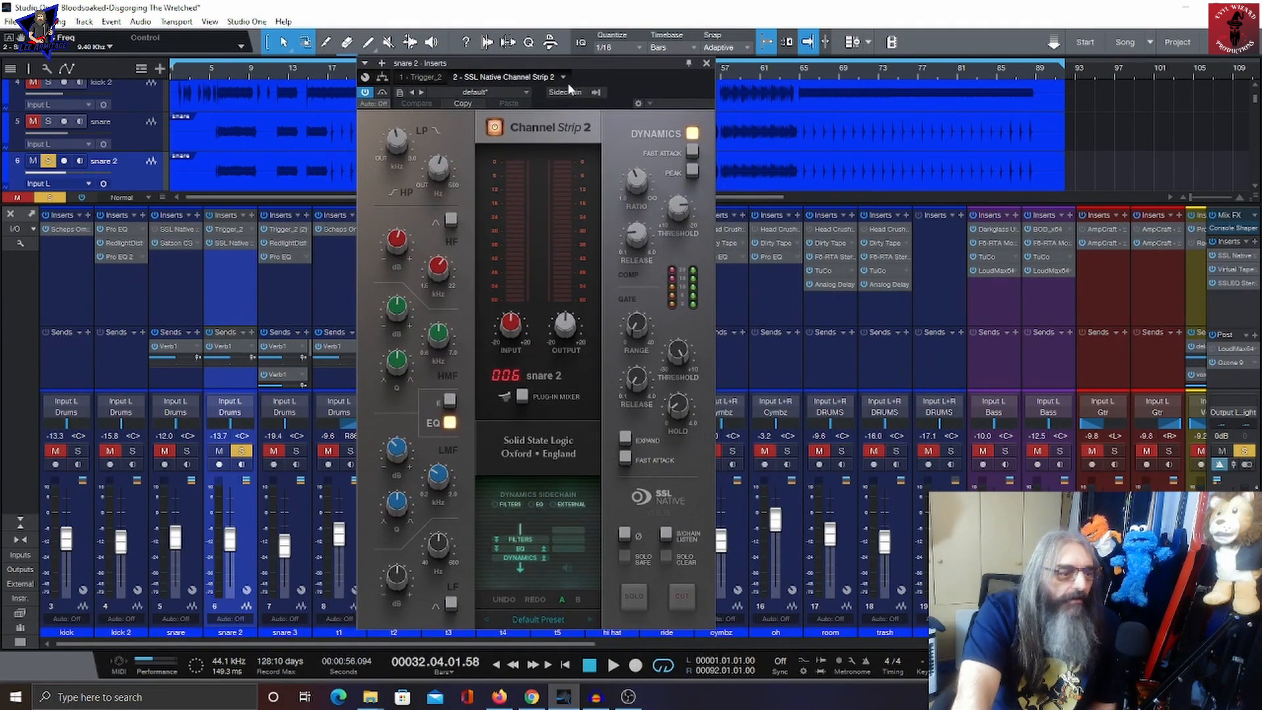
left_click(612, 666)
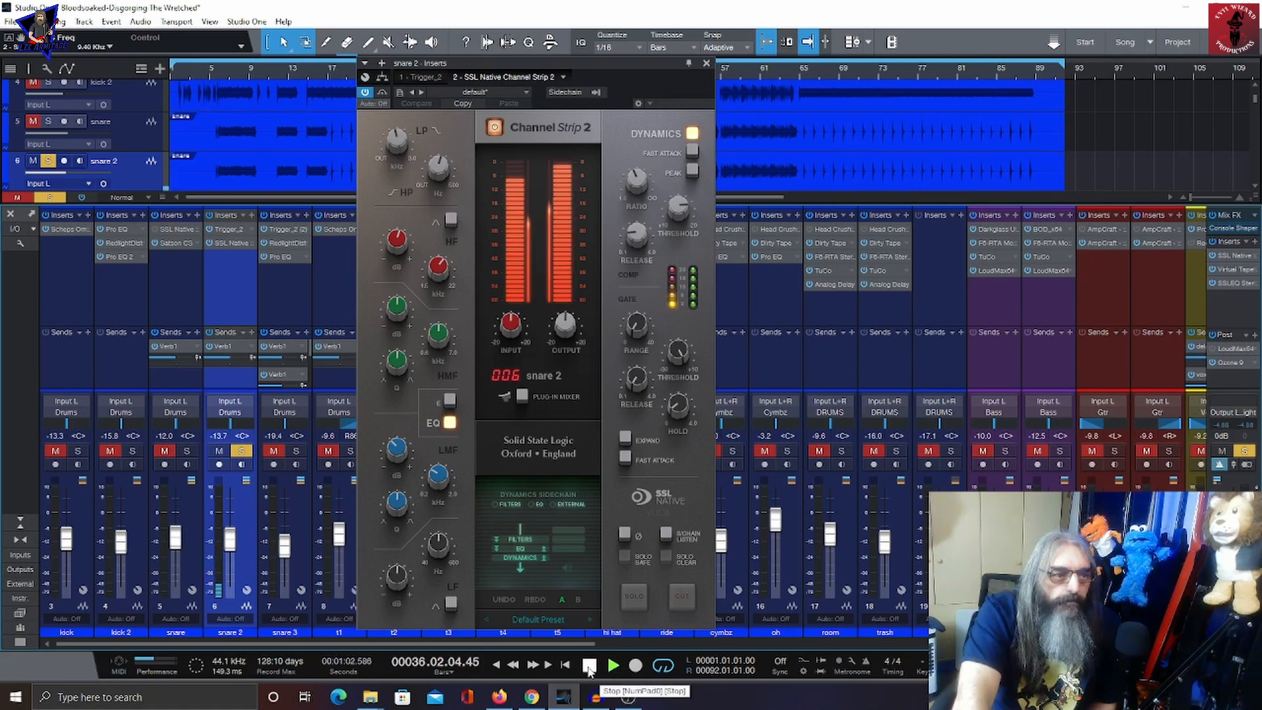
left_click(589, 666)
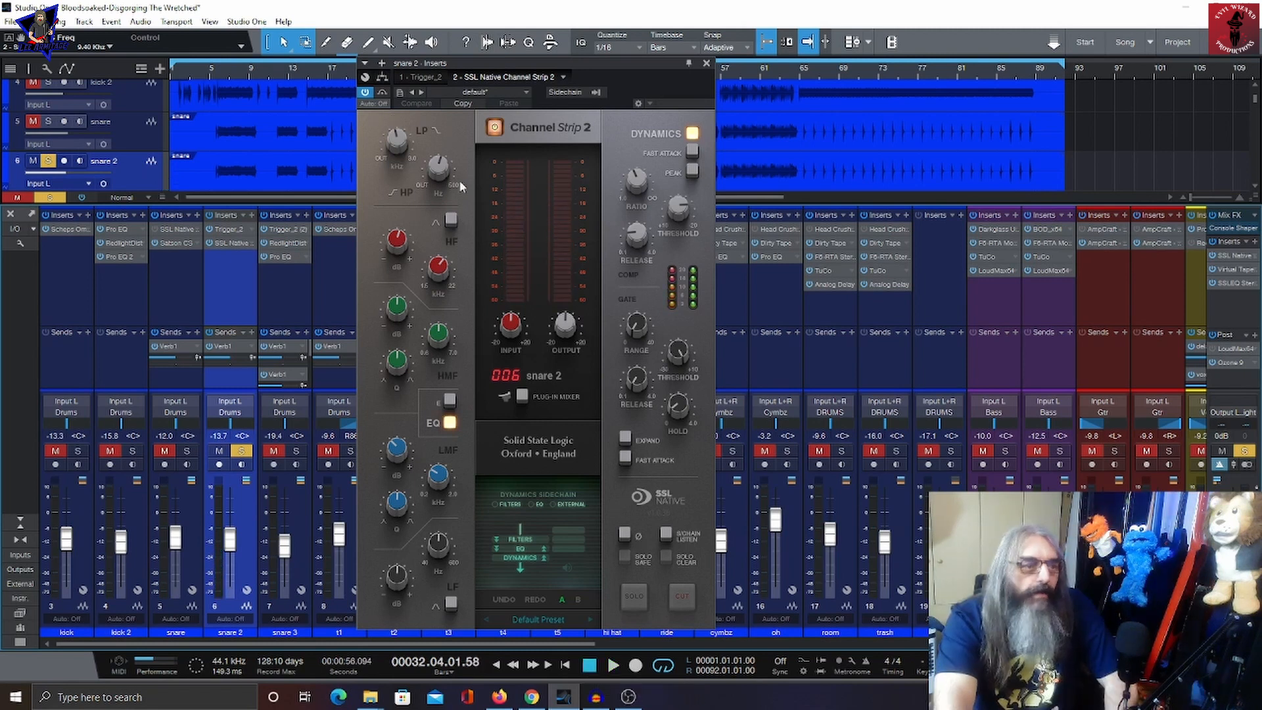
mouse_move(442, 170)
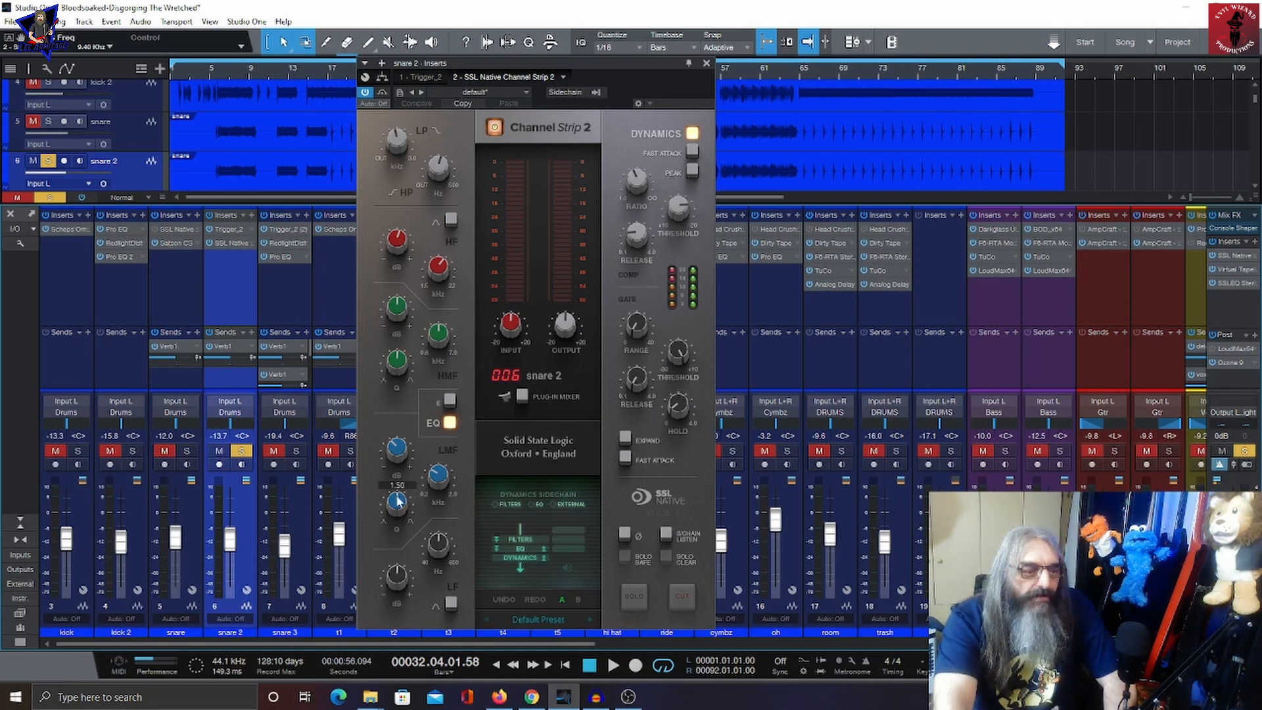
mouse_move(405, 464)
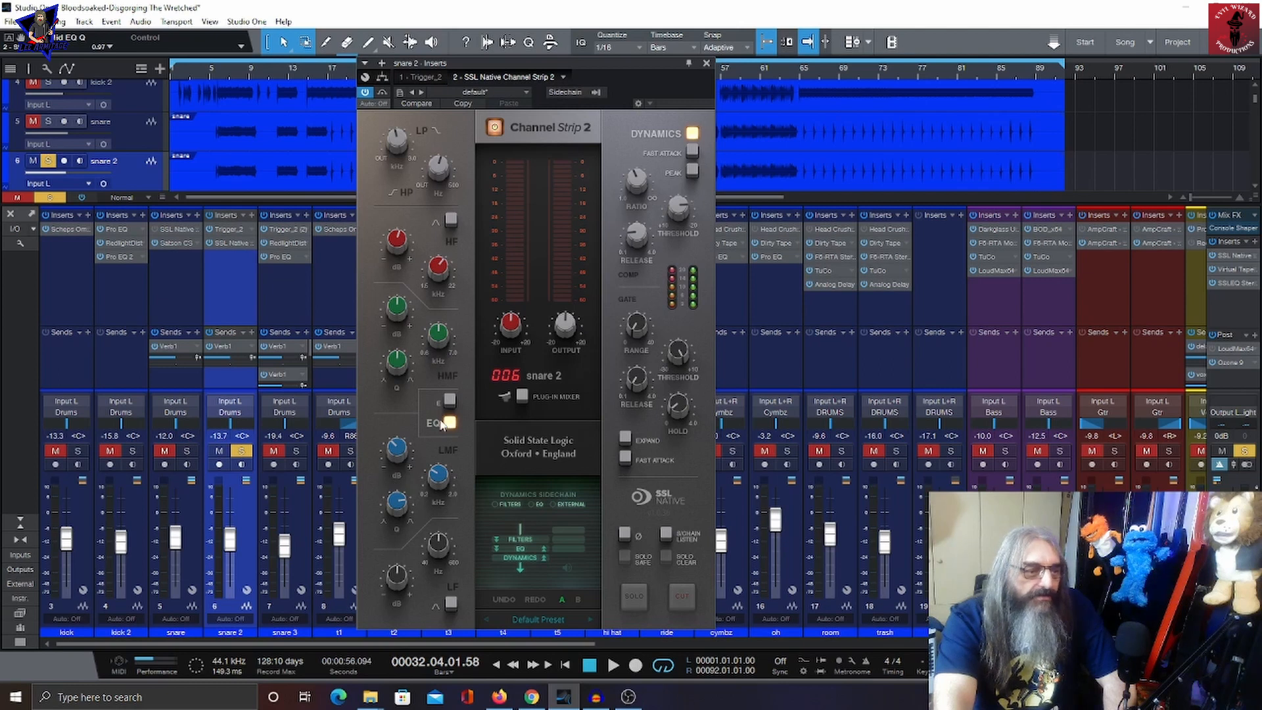
mouse_move(435, 272)
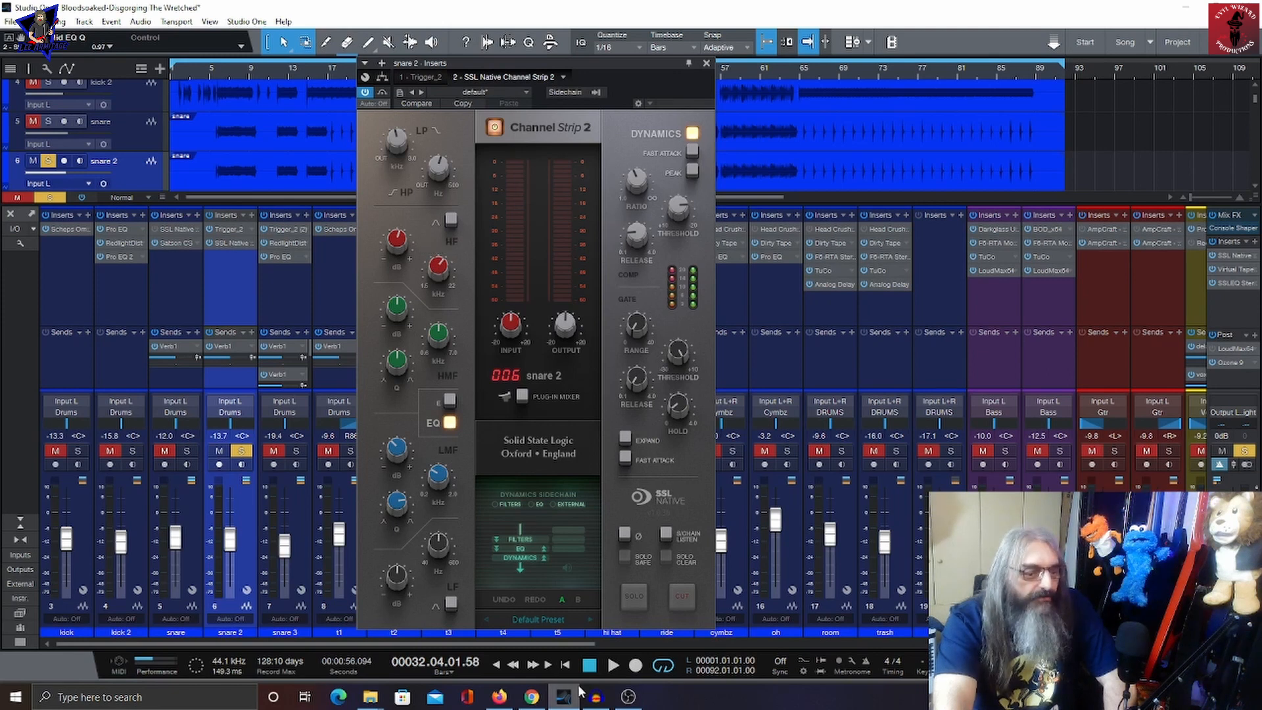
left_click(611, 666)
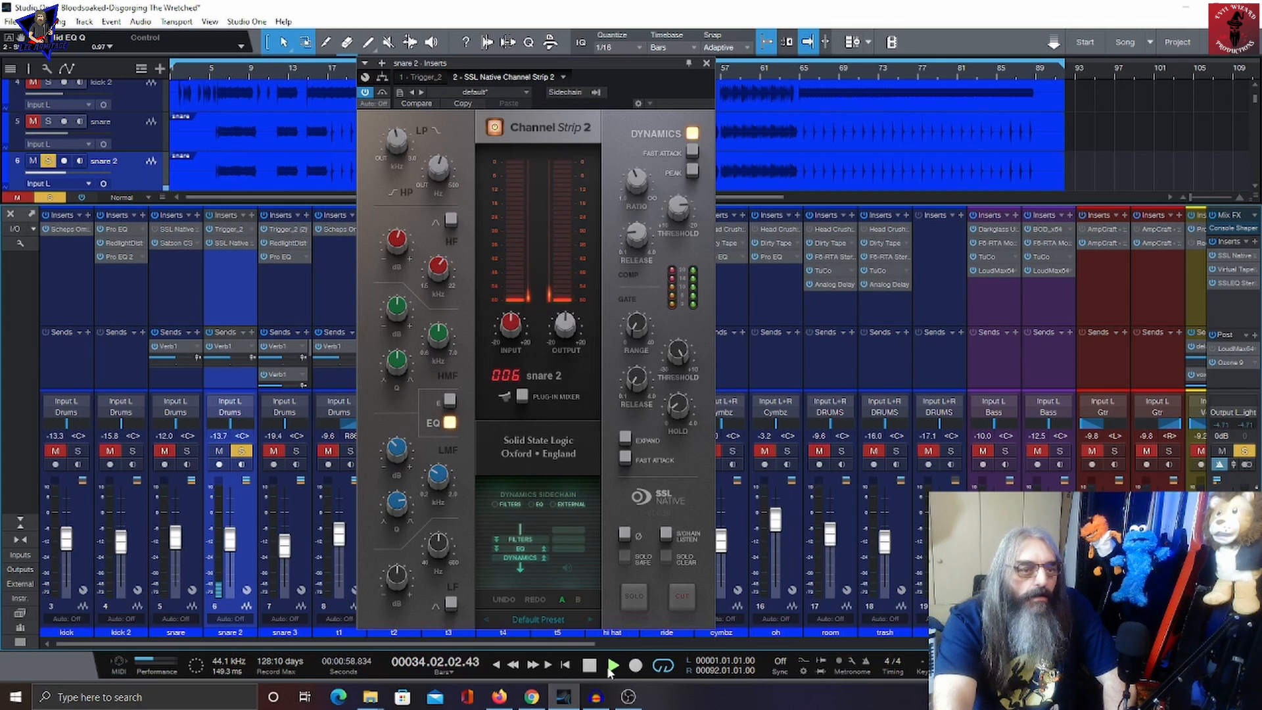
mouse_move(656, 159)
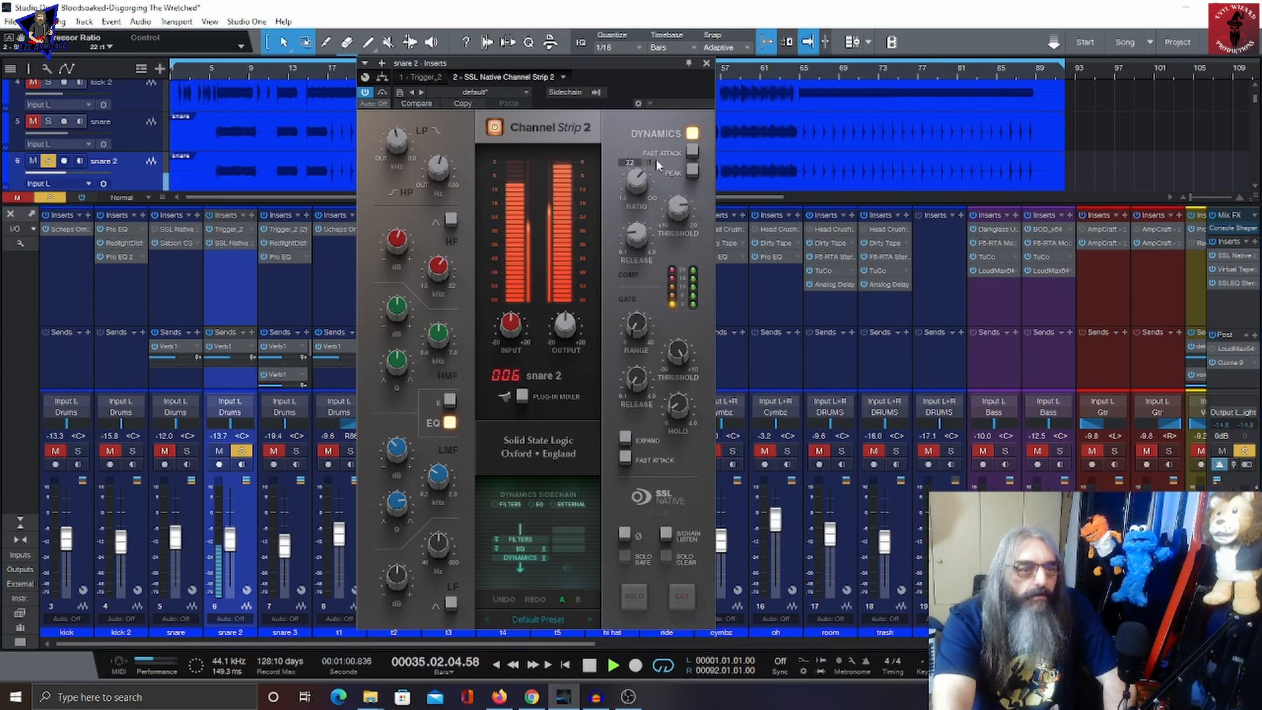
mouse_move(680, 208)
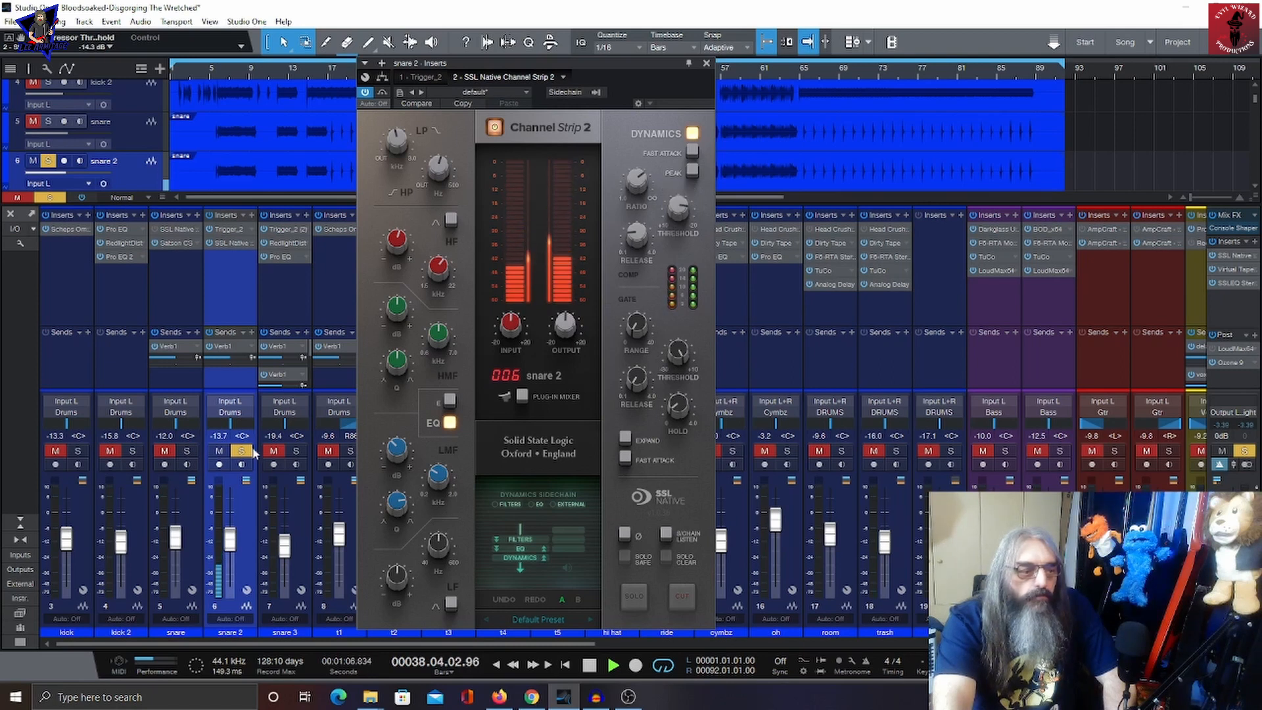
key("space")
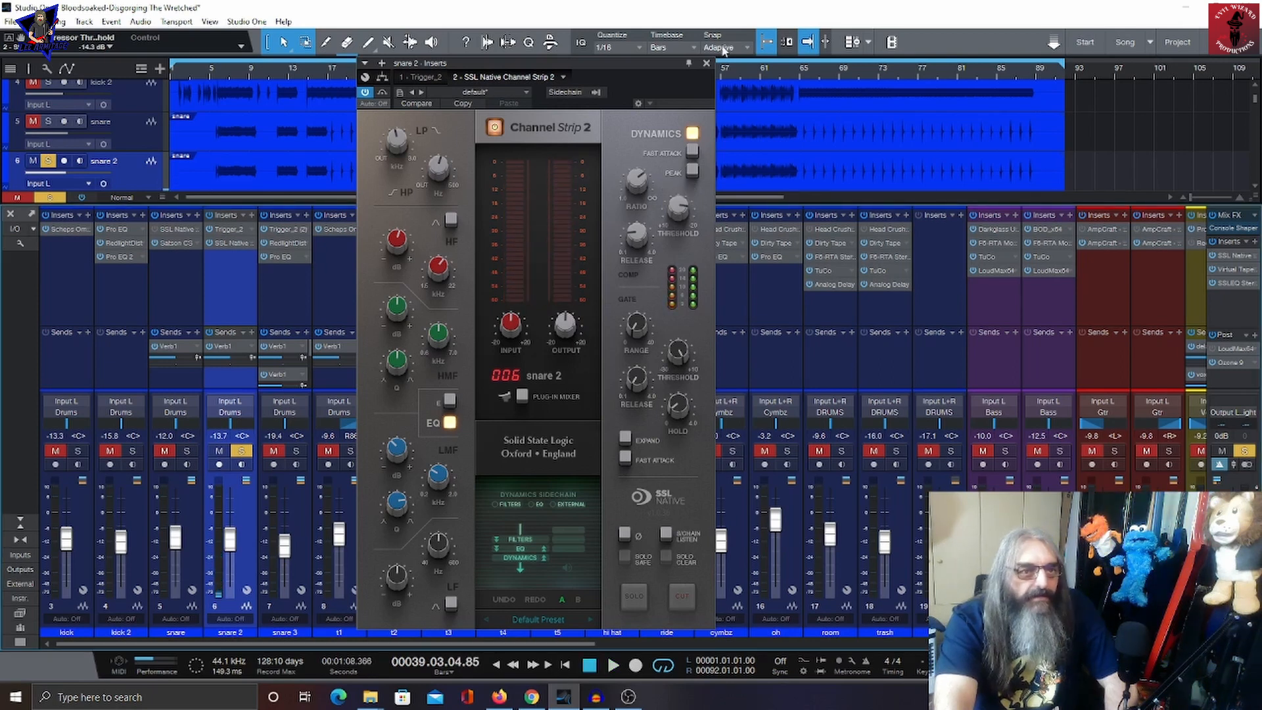
left_click(708, 63)
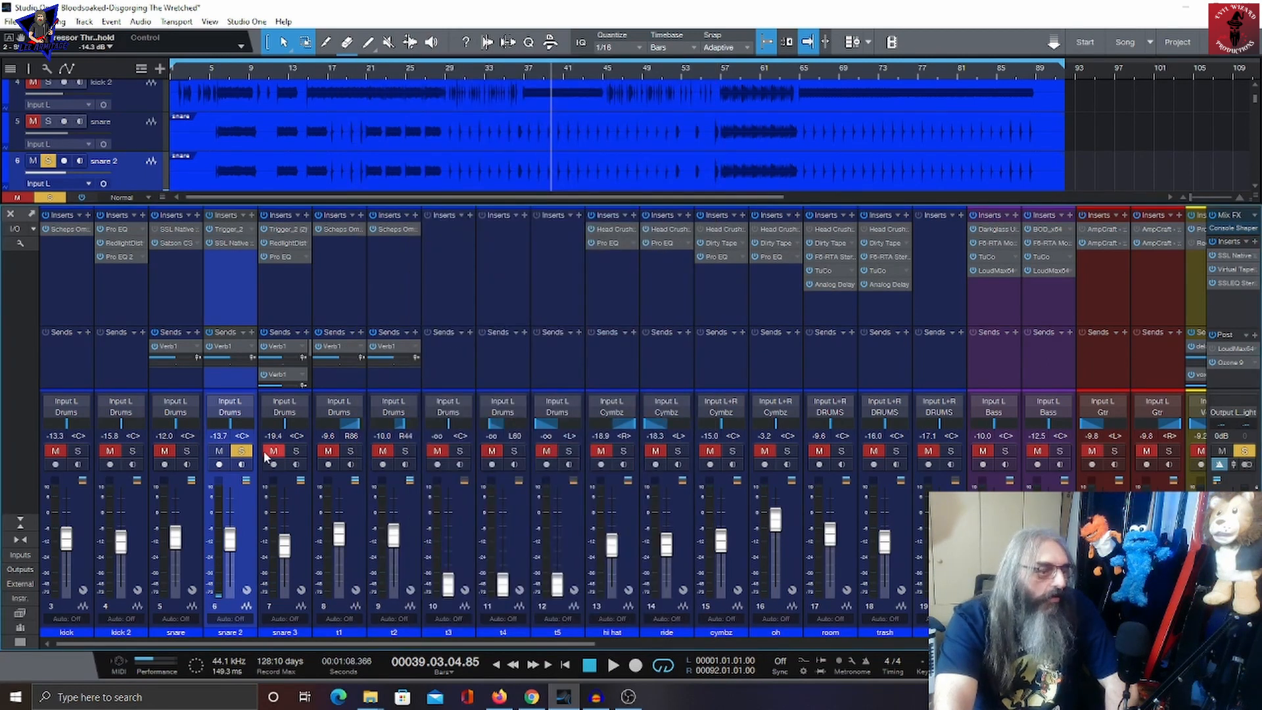
Step: Solo snare 3 and inspect its Trigger_2, RedlightDist and Pro EQ inserts
left_click(242, 450)
left_click(283, 229)
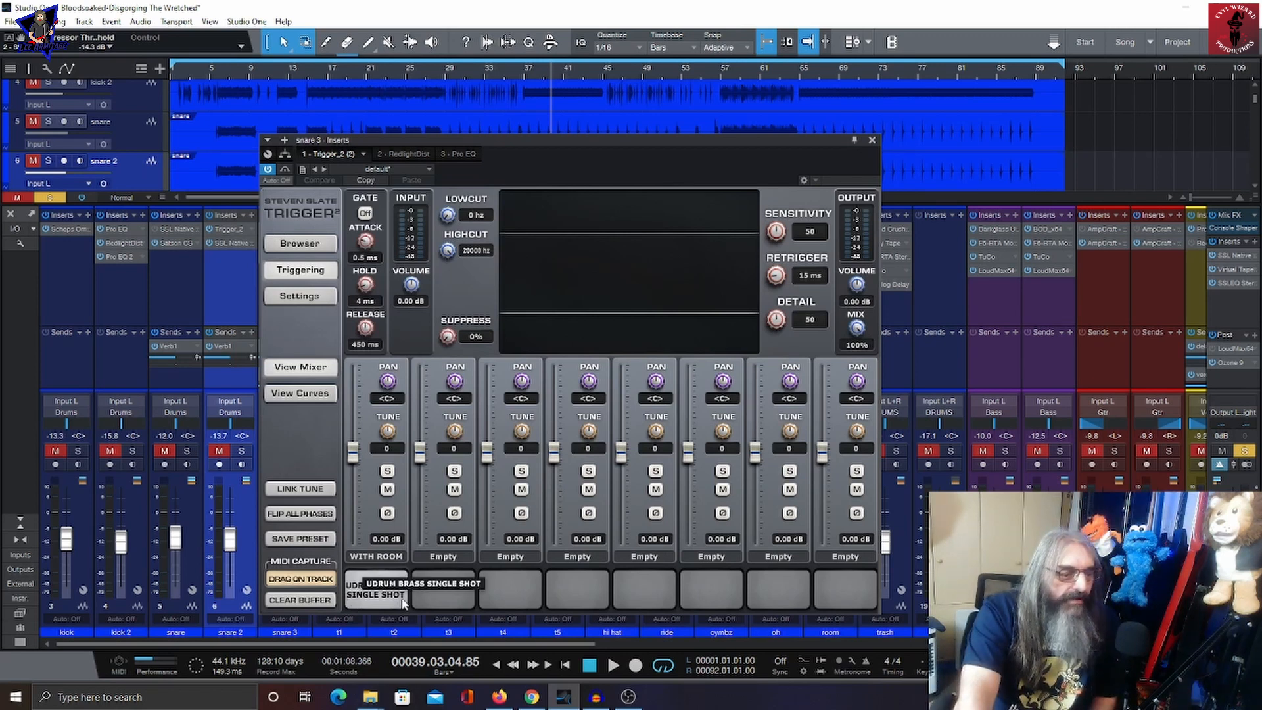
left_click(408, 154)
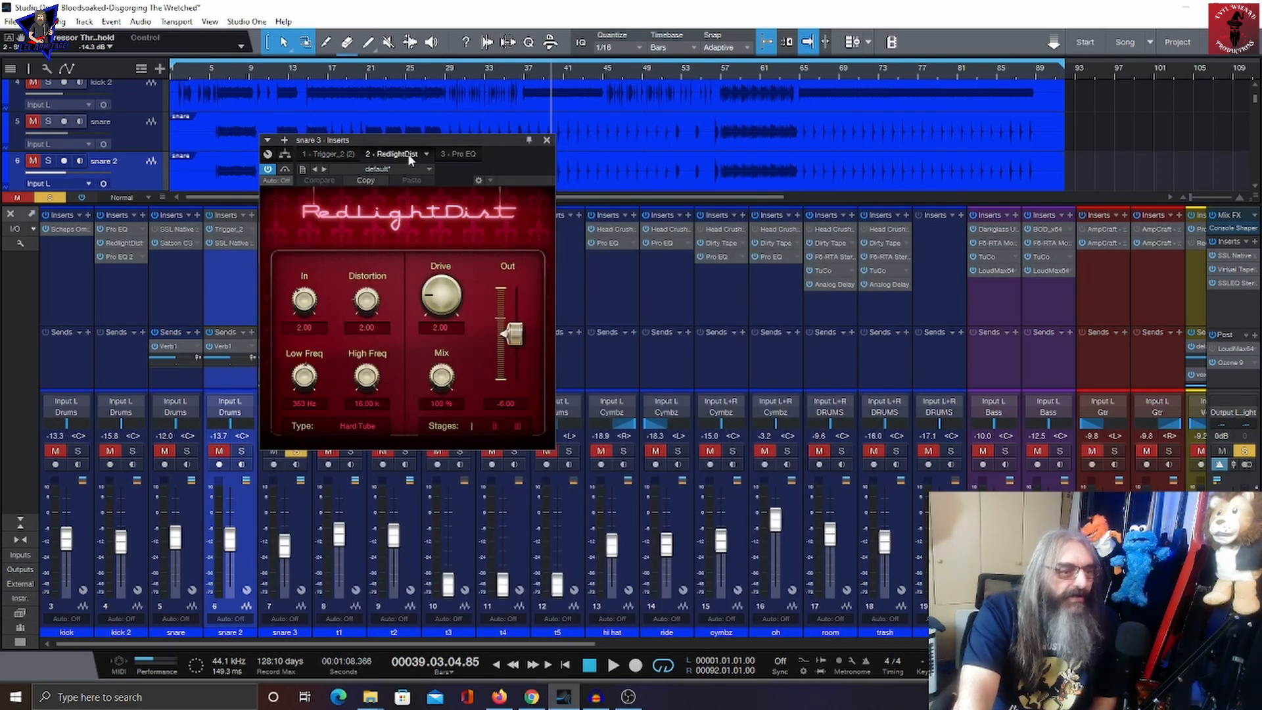
left_click(449, 156)
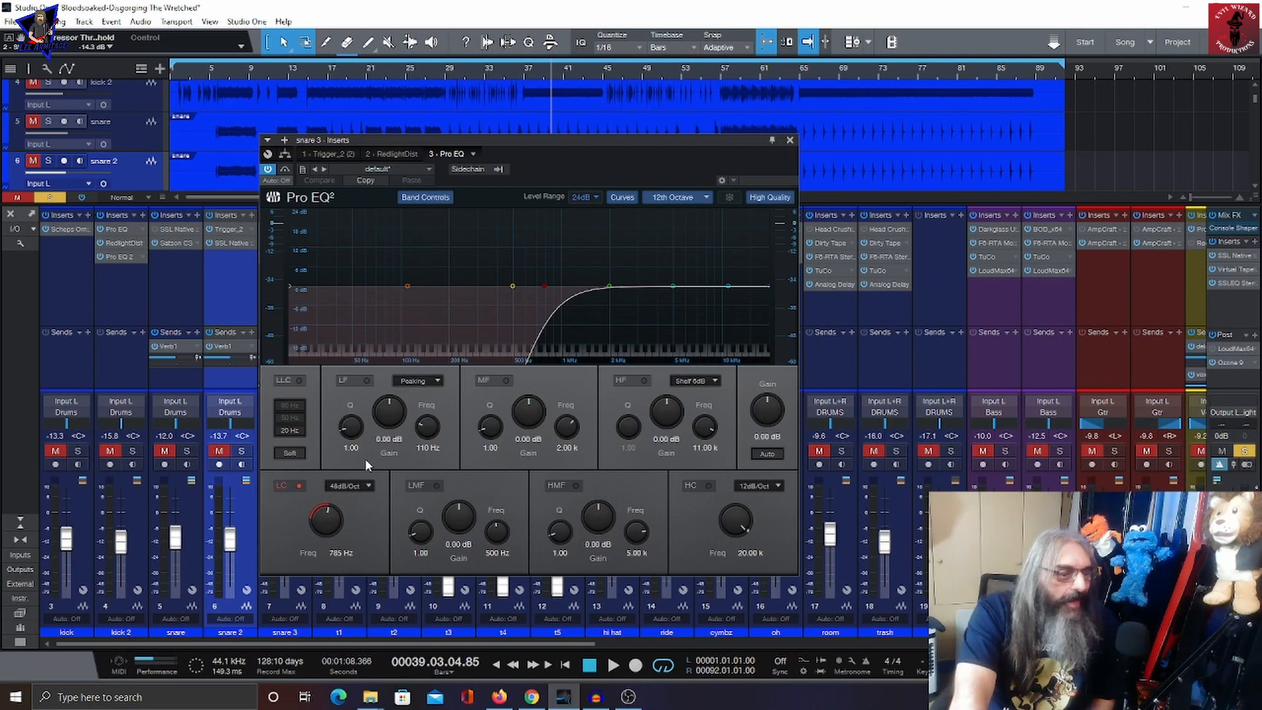
Step: Play and stop the song with snare 3 soloed, moving its Pro EQ window aside
left_click(610, 663)
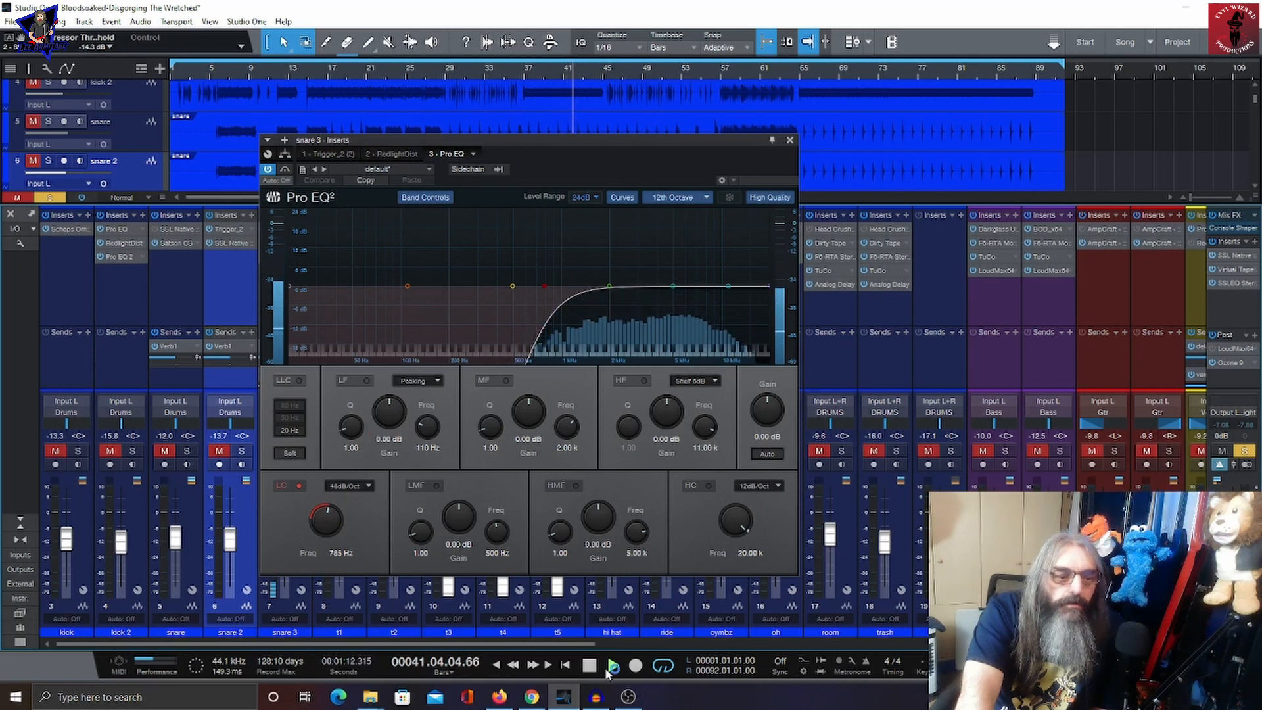
left_click(590, 665)
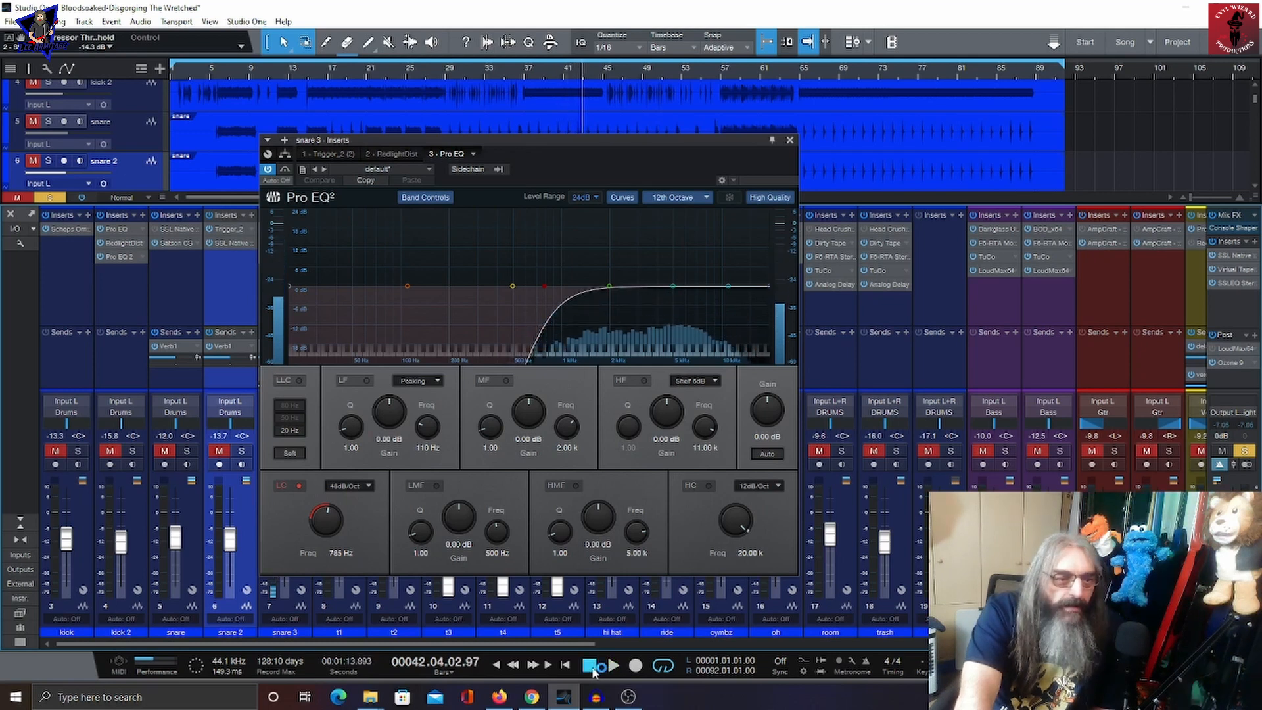
left_click_drag(392, 141, 561, 192)
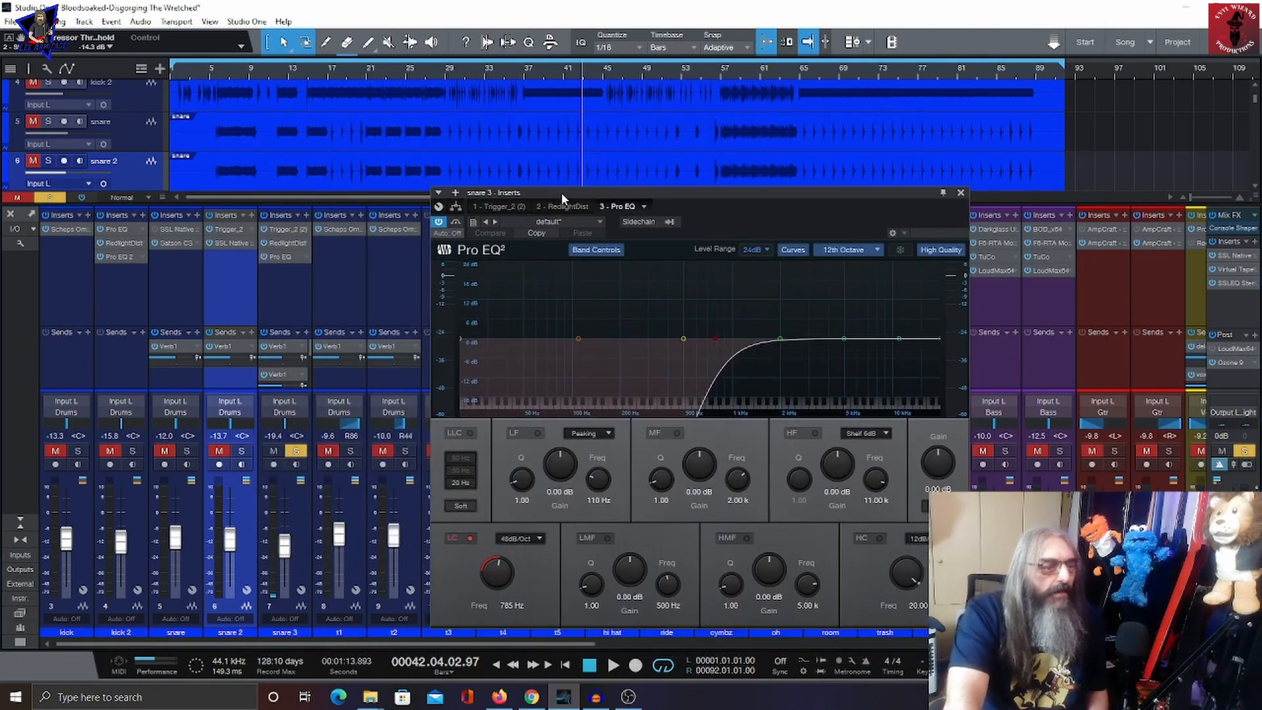
Step: Solo snare and snare 2 alongside snare 3, then play and stop the song
left_click(187, 451)
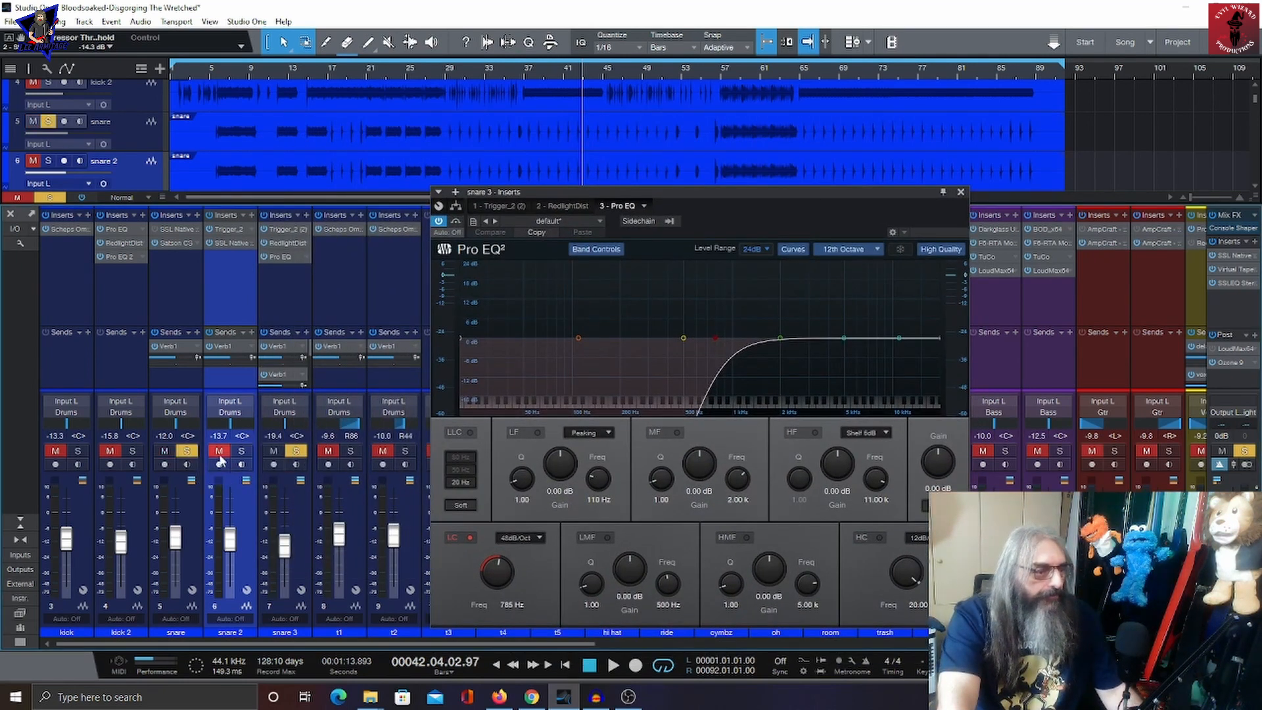
left_click(242, 452)
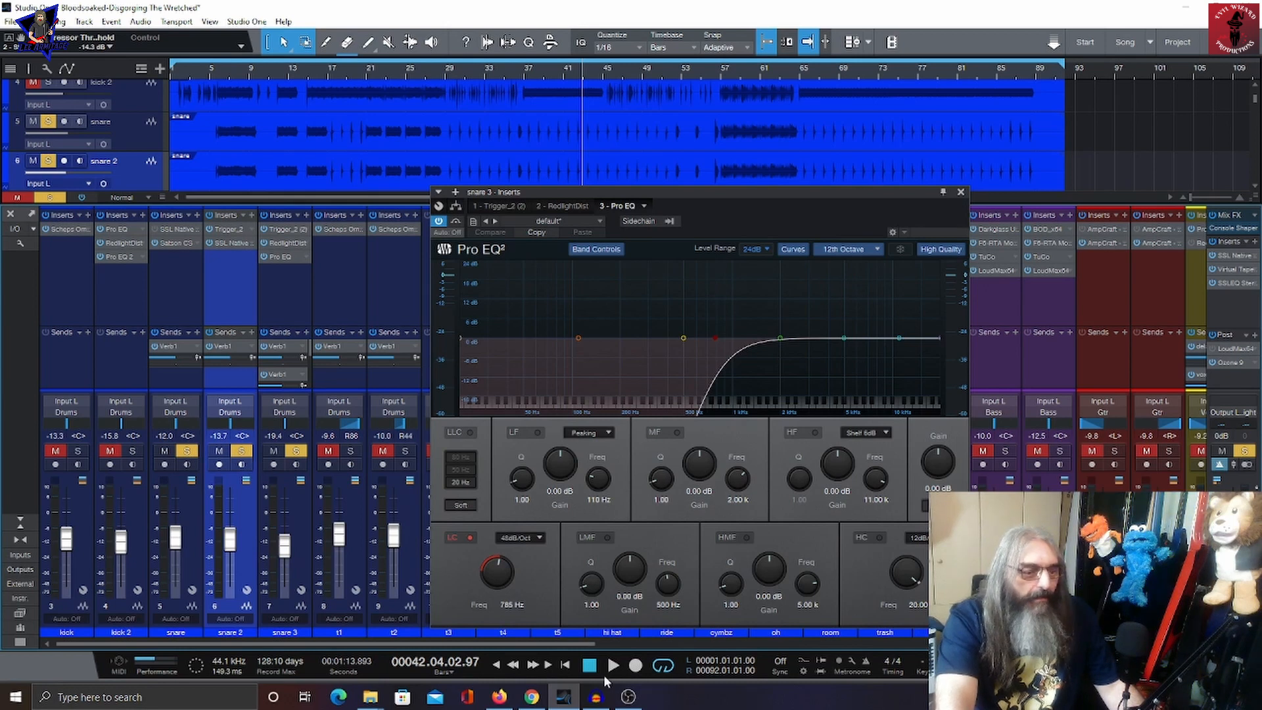
left_click(609, 667)
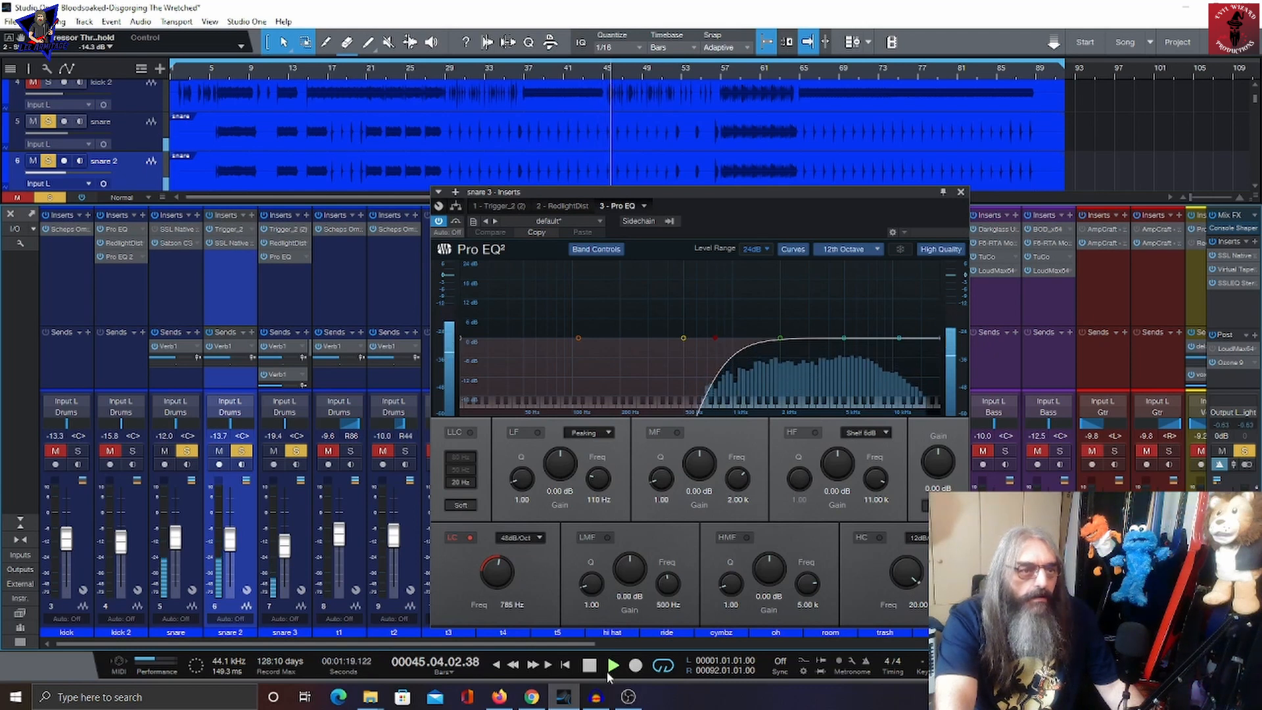
left_click(607, 672)
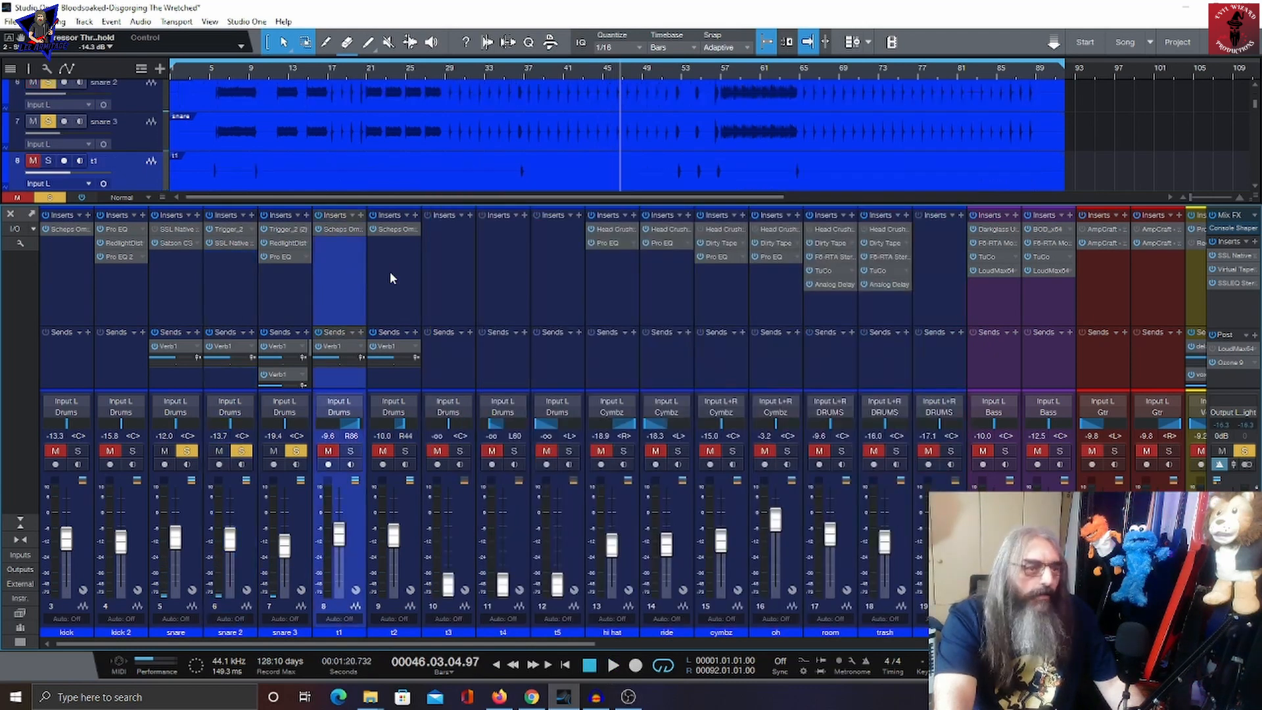
Step: Browse the tom channels t2 through t5 and check their insert slots
left_click(388, 278)
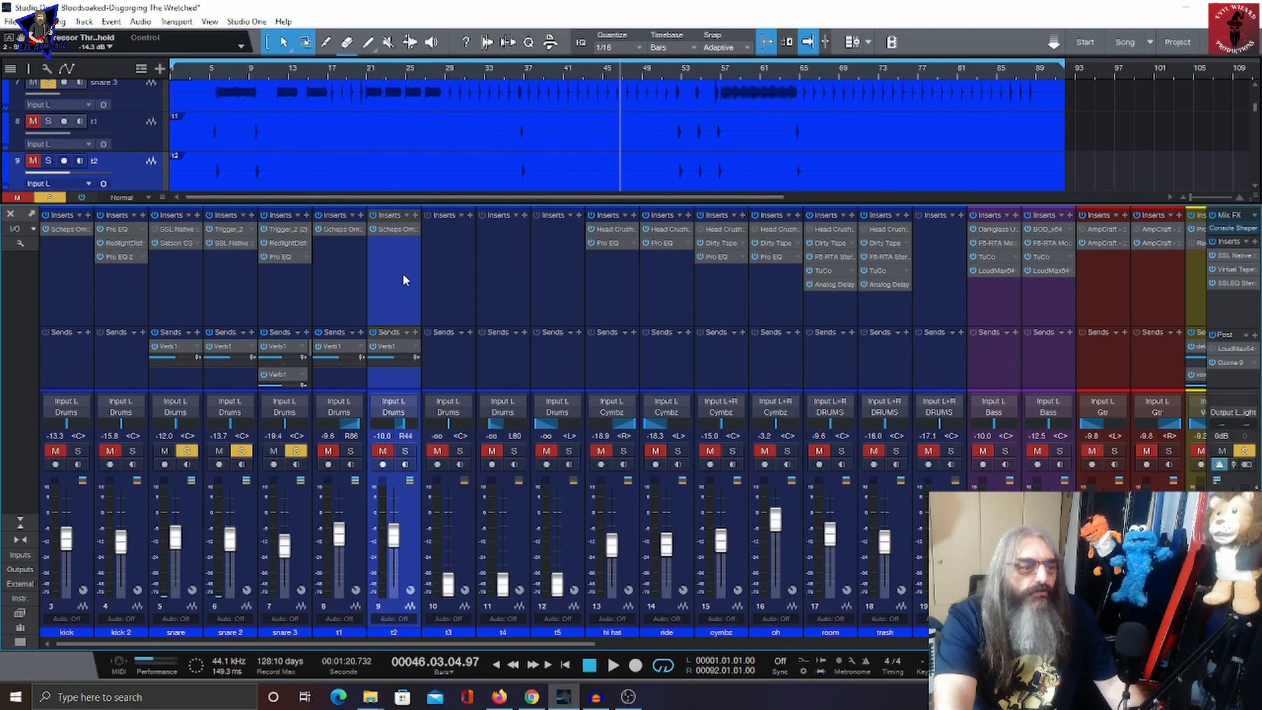
left_click(443, 275)
left_click(503, 279)
left_click(574, 283)
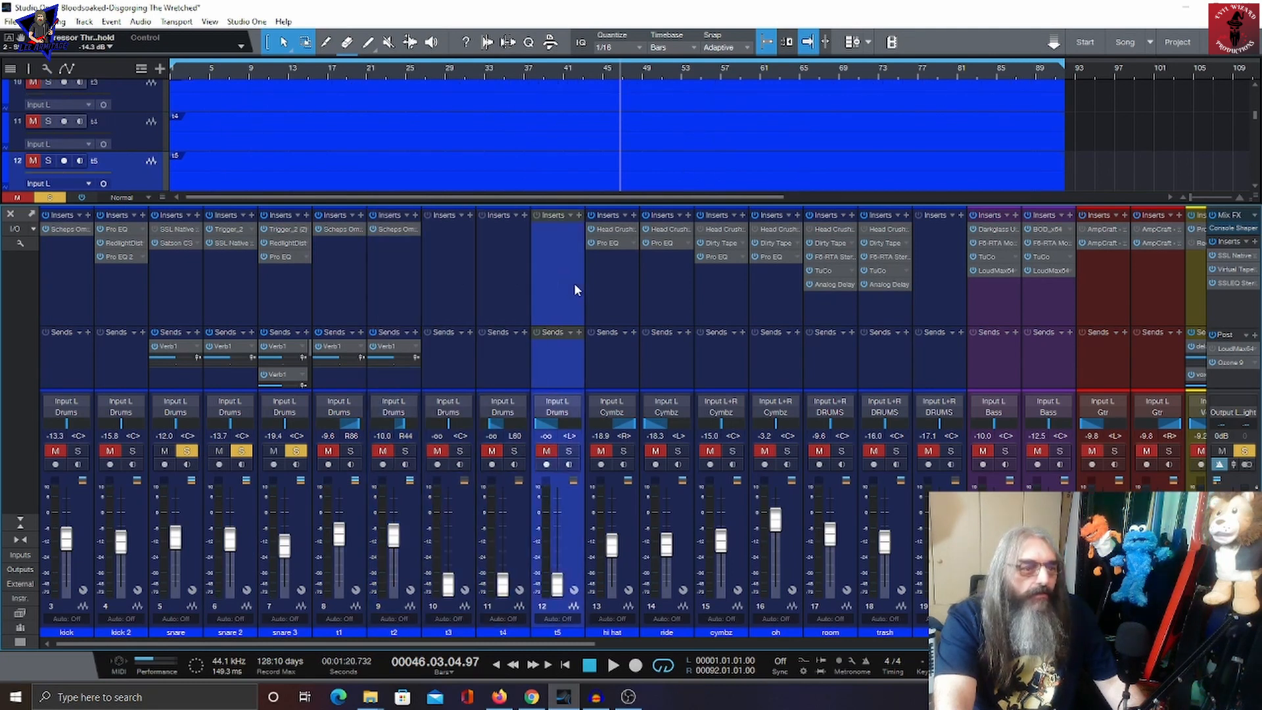
left_click(449, 282)
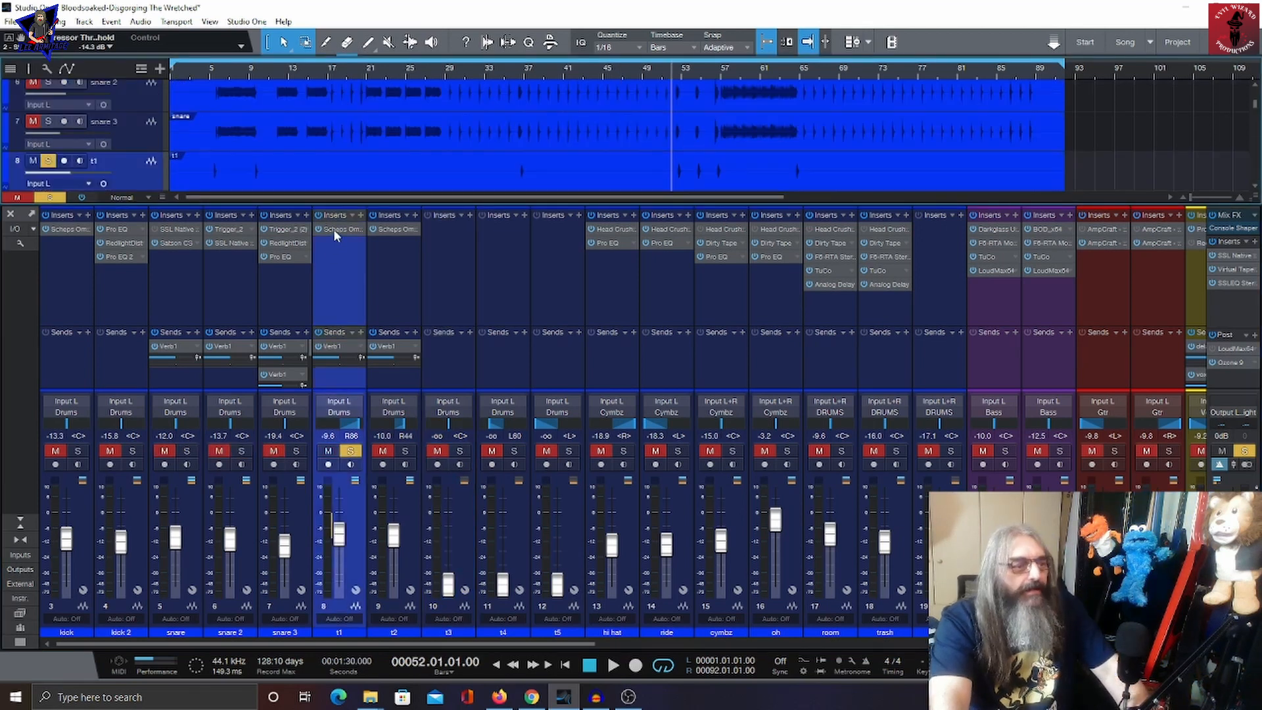
Step: Open t1's Scheps Omni Channel insert and inspect its filter cutoff and tone gain knobs
double_click(333, 229)
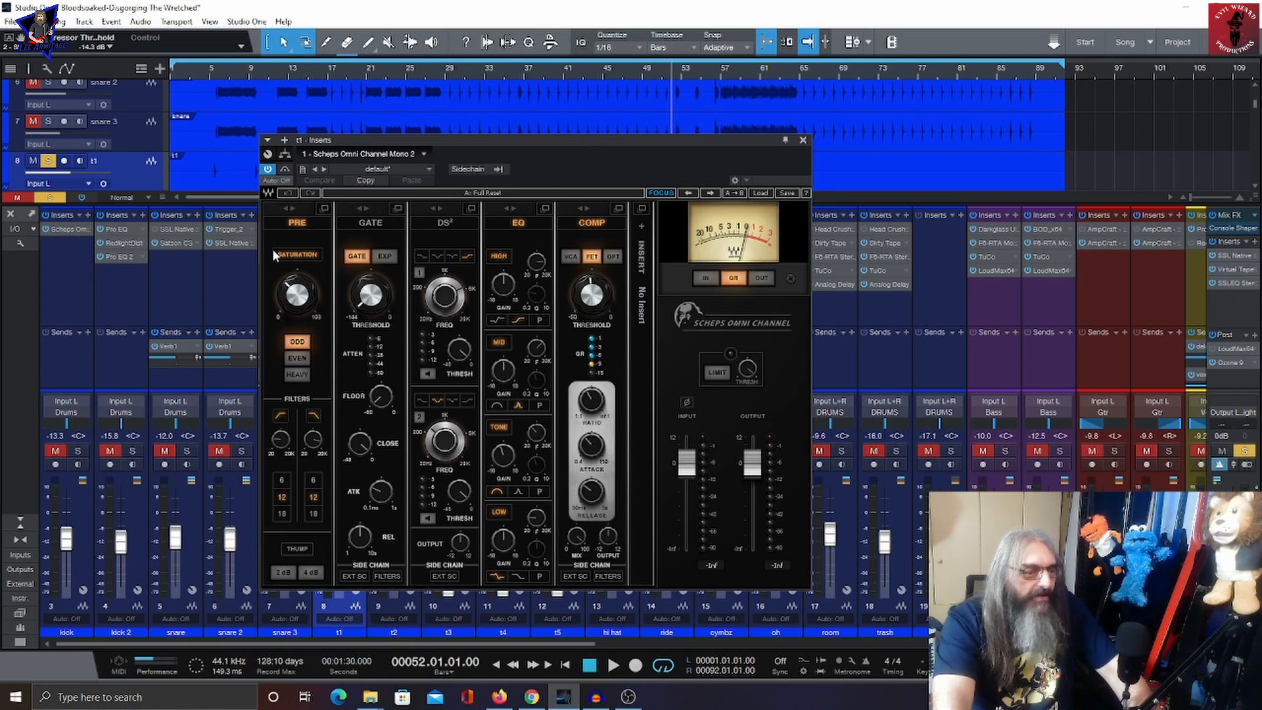
mouse_move(275, 444)
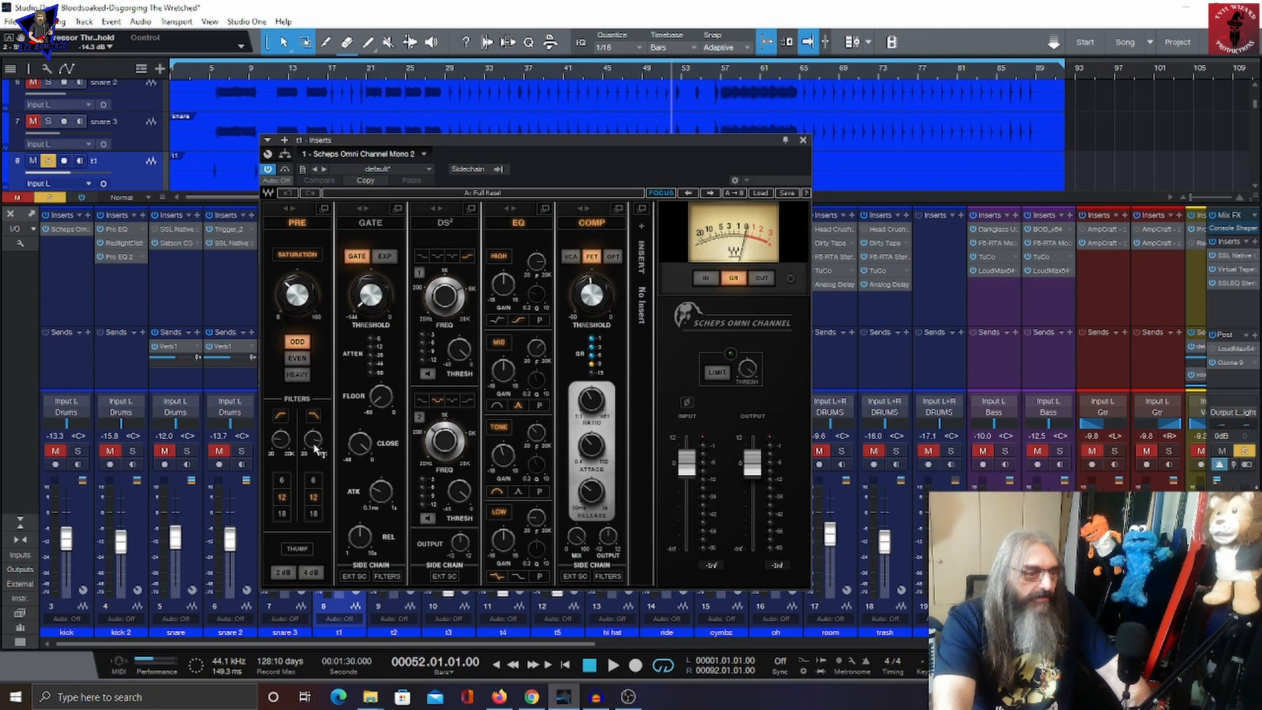
left_click_drag(314, 447, 315, 454)
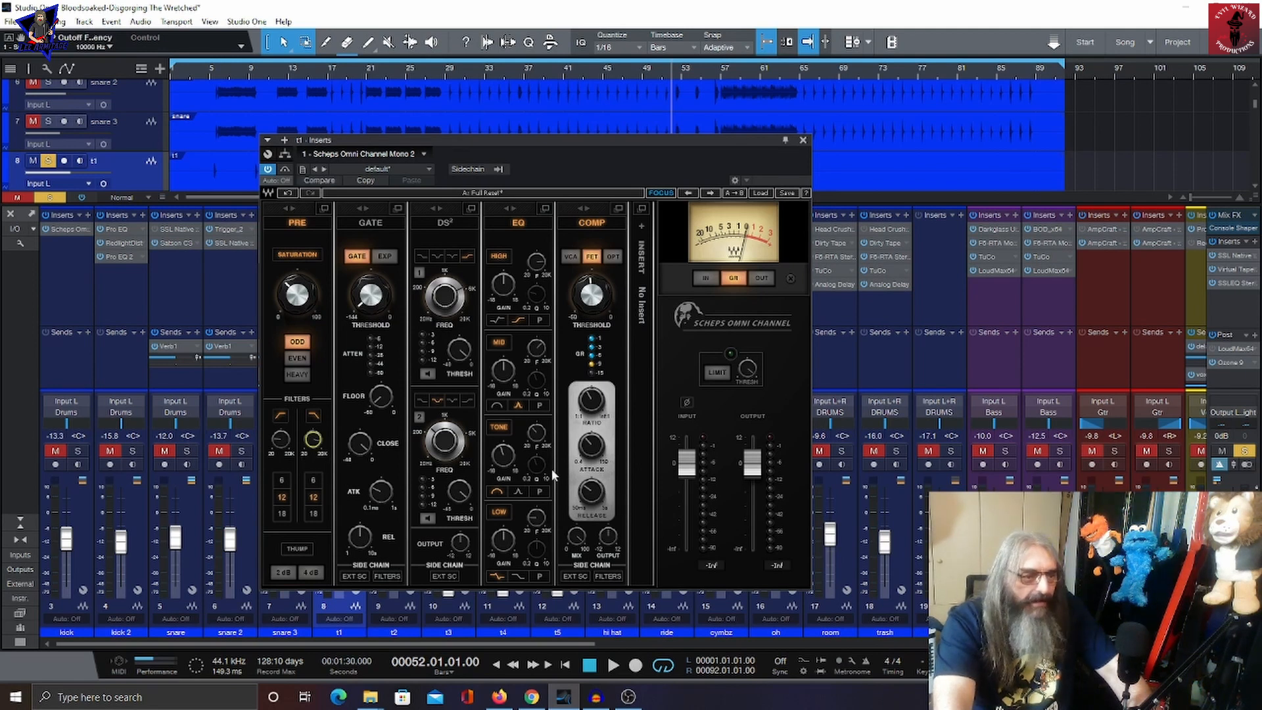
left_click_drag(504, 451, 504, 459)
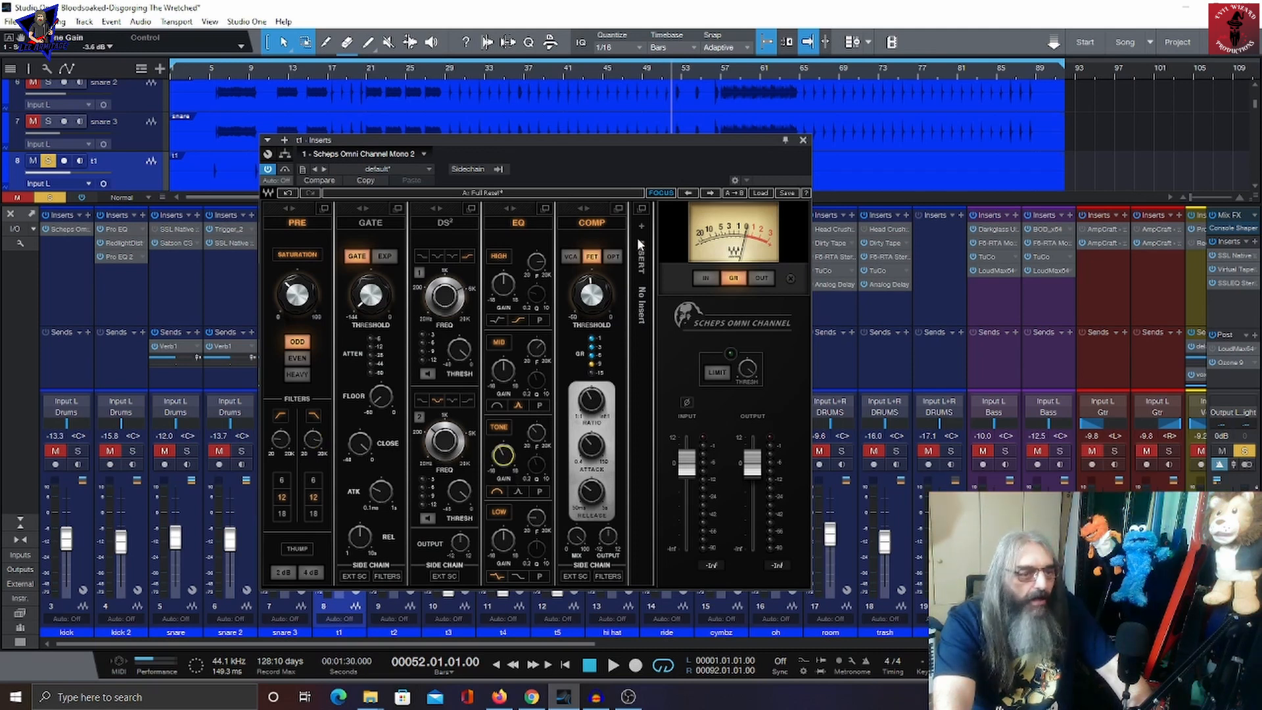
Step: Move the t1 plugin window aside, play and stop the song, then close the window
left_click_drag(665, 142, 486, 125)
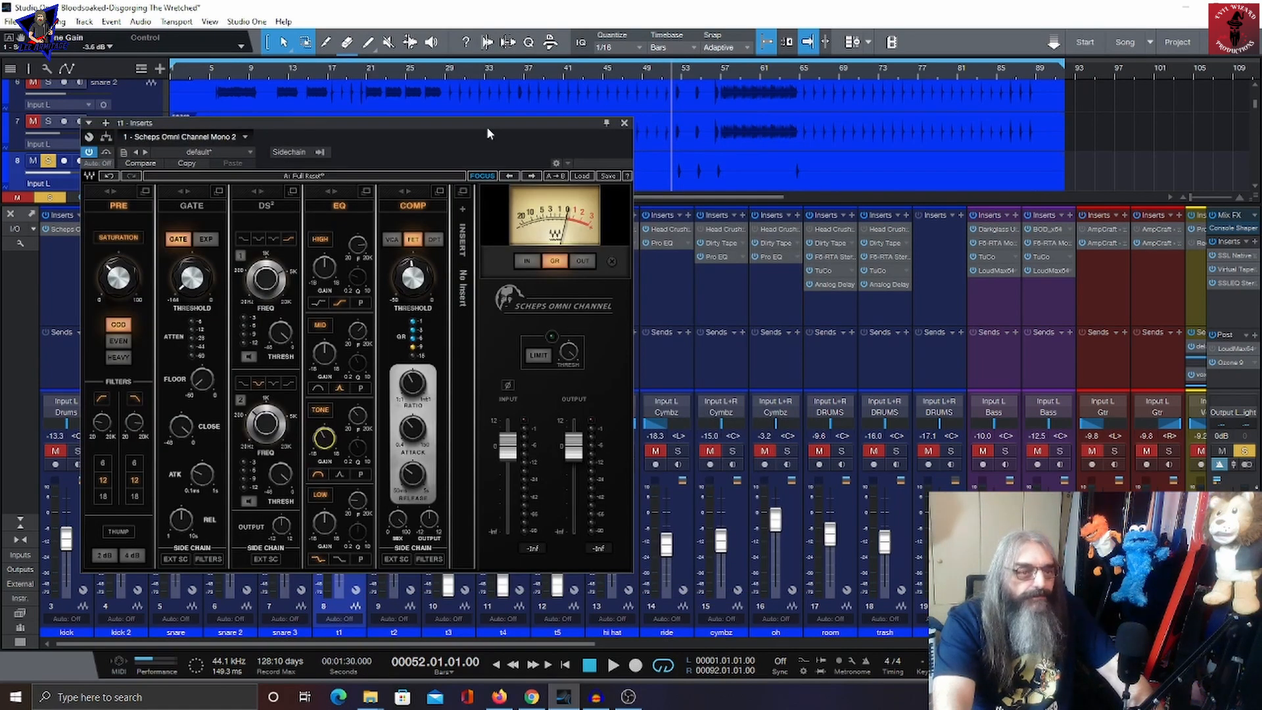
key("space")
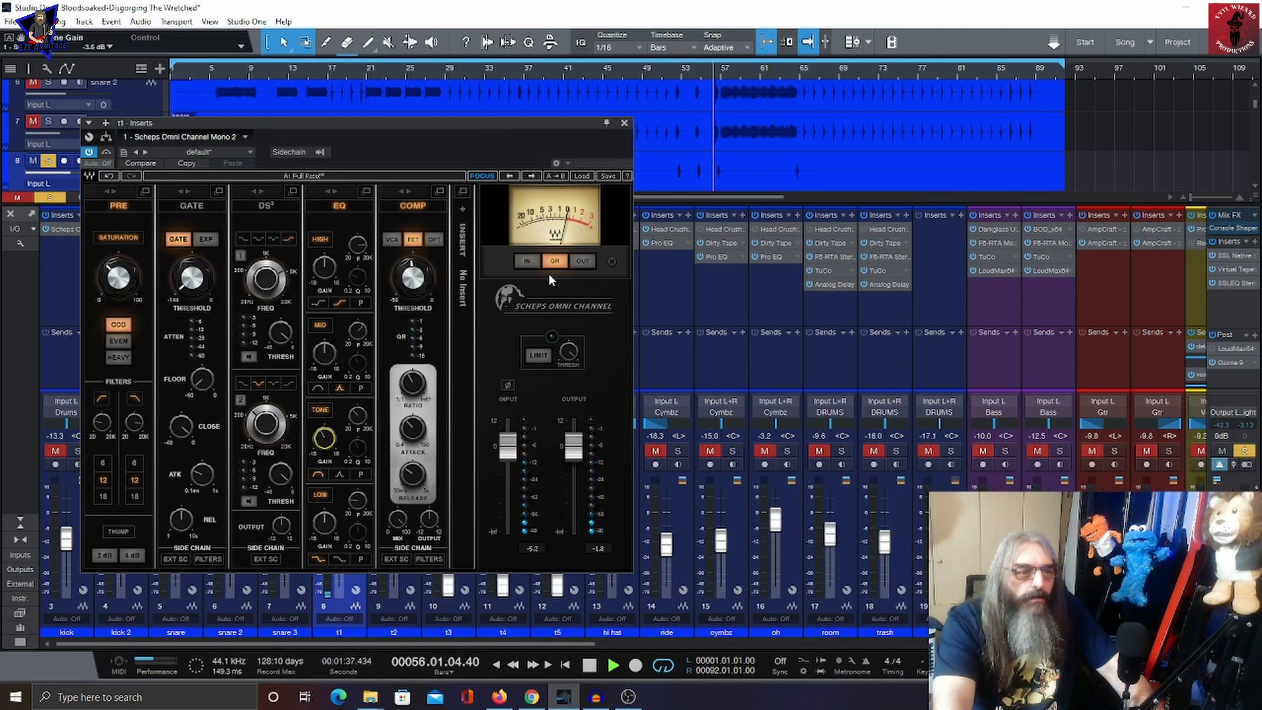
key("space")
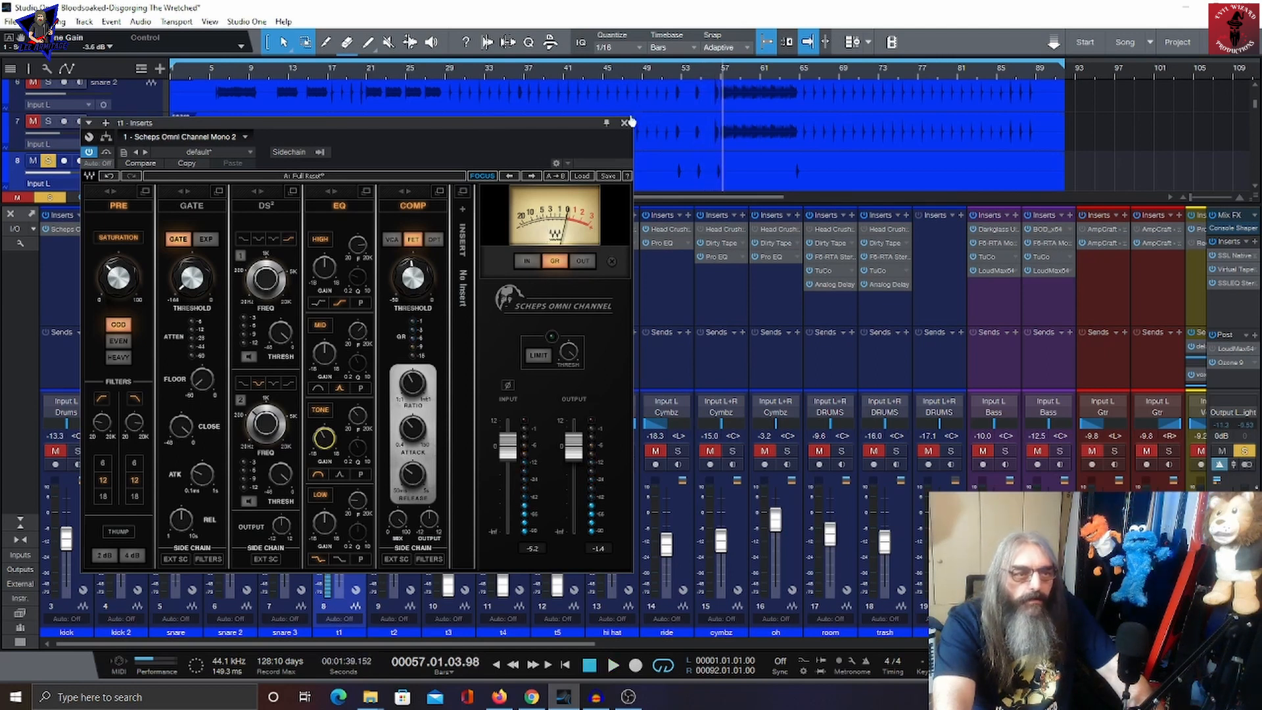
left_click(625, 123)
Step: Review t2's Scheps Omni Channel filter and tone gain settings from bar 51, then play and stop the song
left_click(408, 482)
left_click(665, 69)
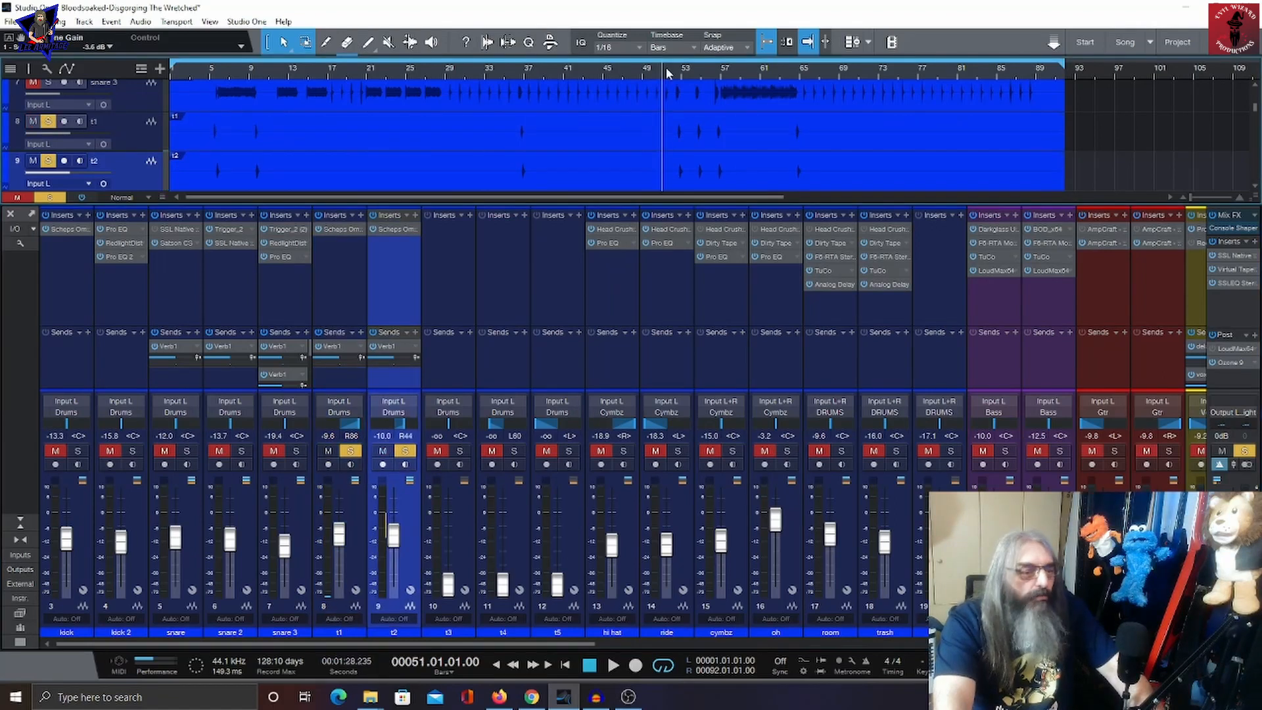
left_click(393, 229)
left_click(280, 439)
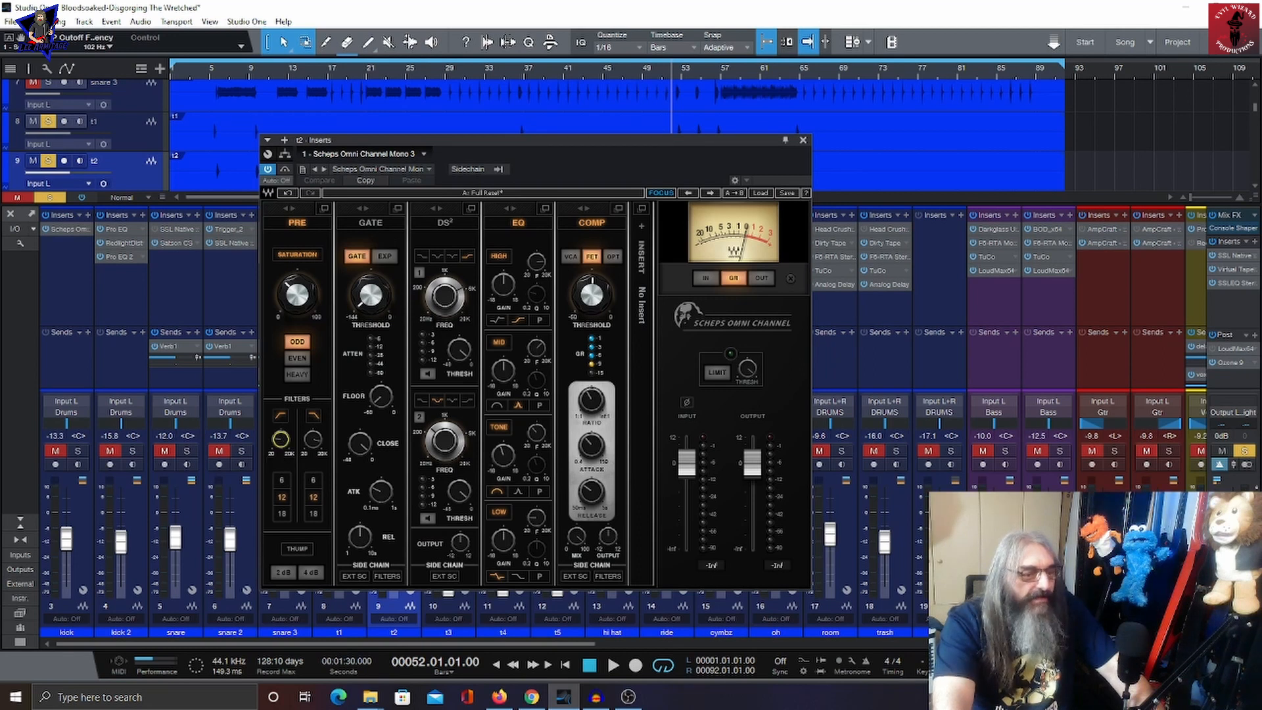
left_click_drag(503, 454, 501, 460)
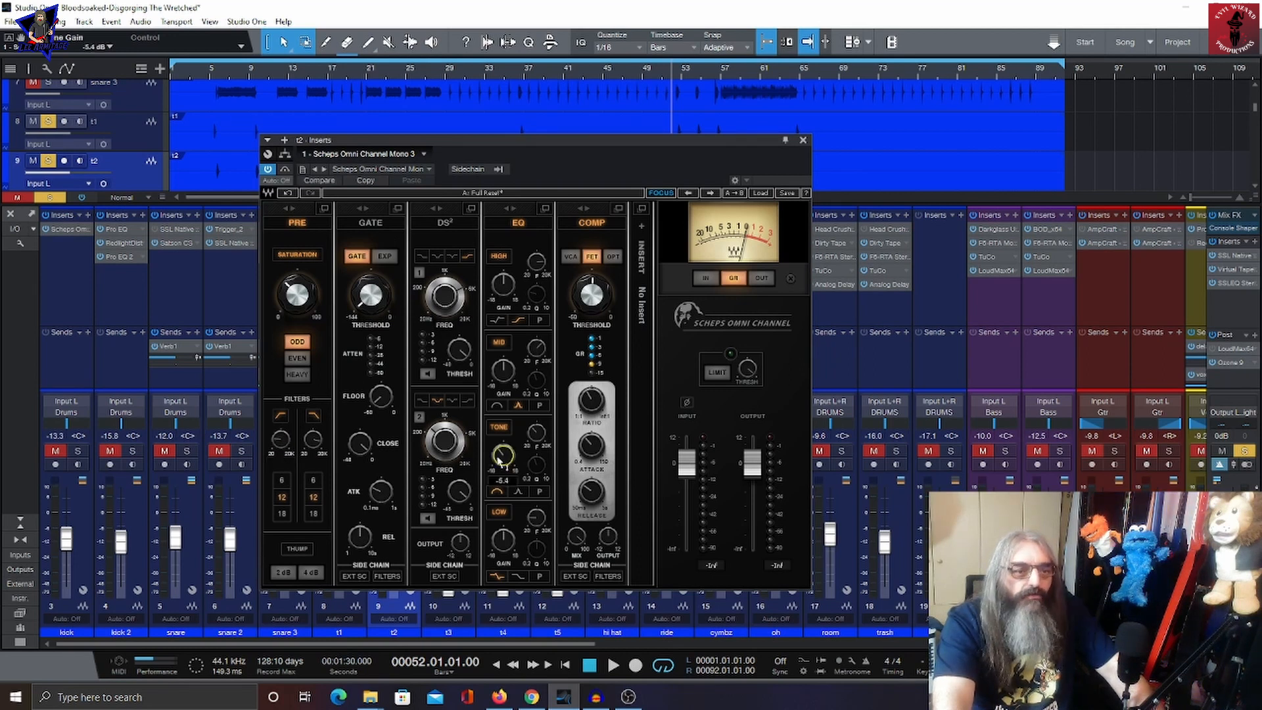
left_click(802, 140)
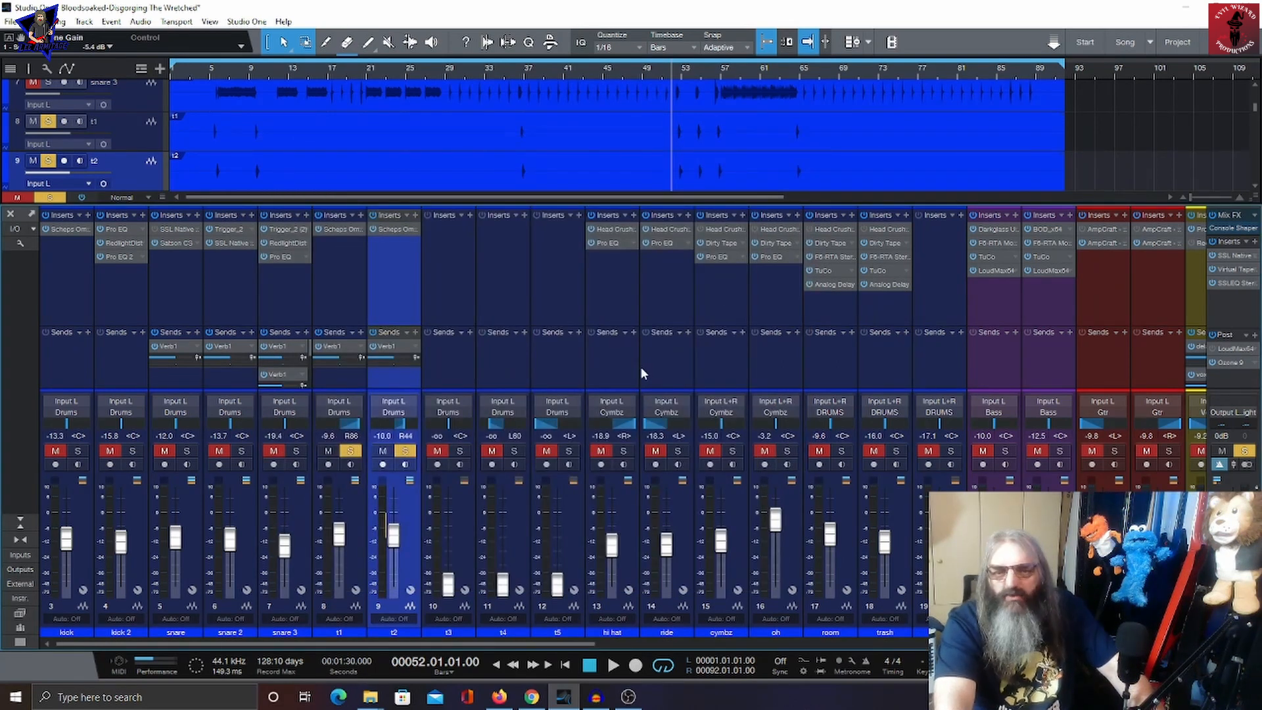
key("space")
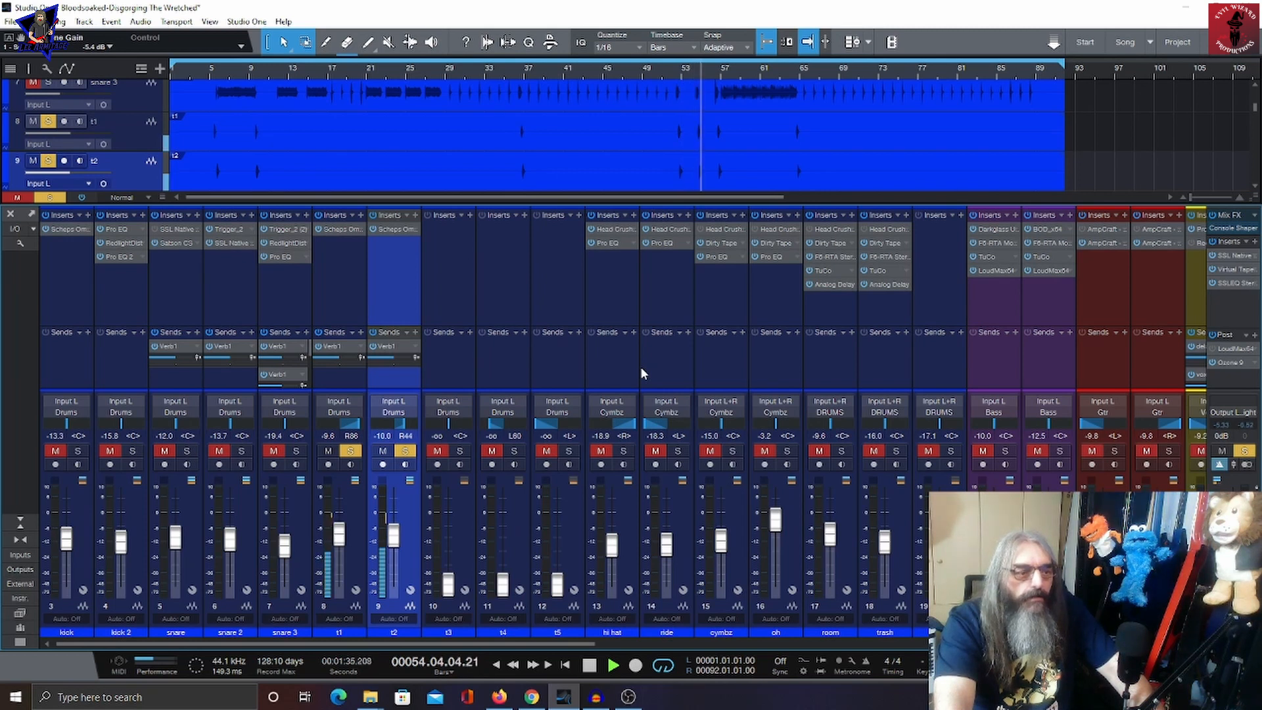
key("space")
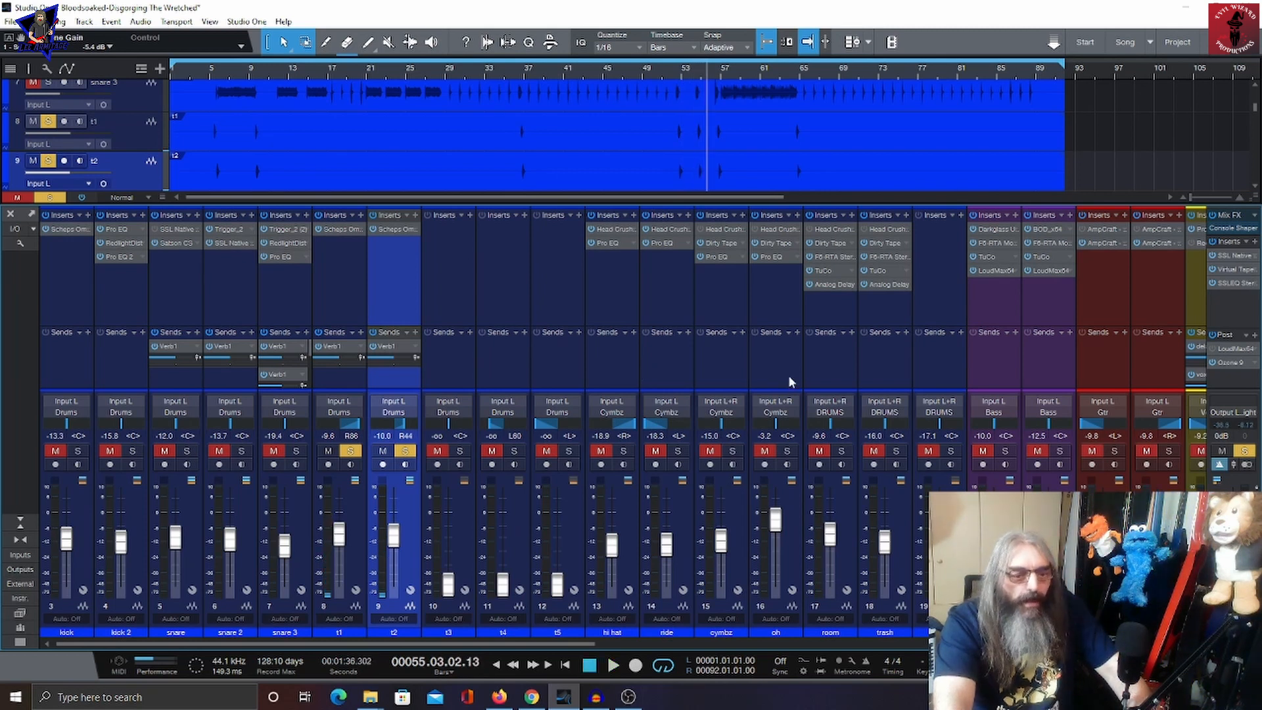
Step: Solo the oh channel instead of t1 and t2, then play and stop the song
left_click(770, 301)
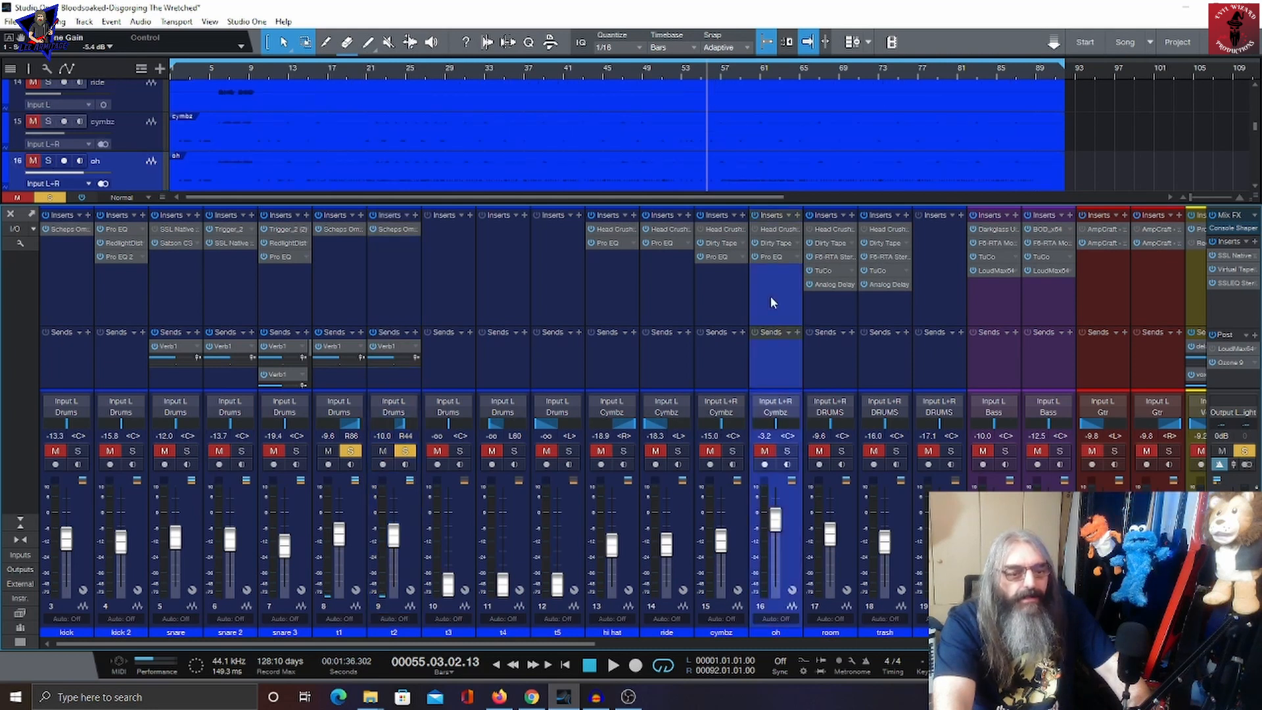
left_click(405, 451)
left_click(351, 451)
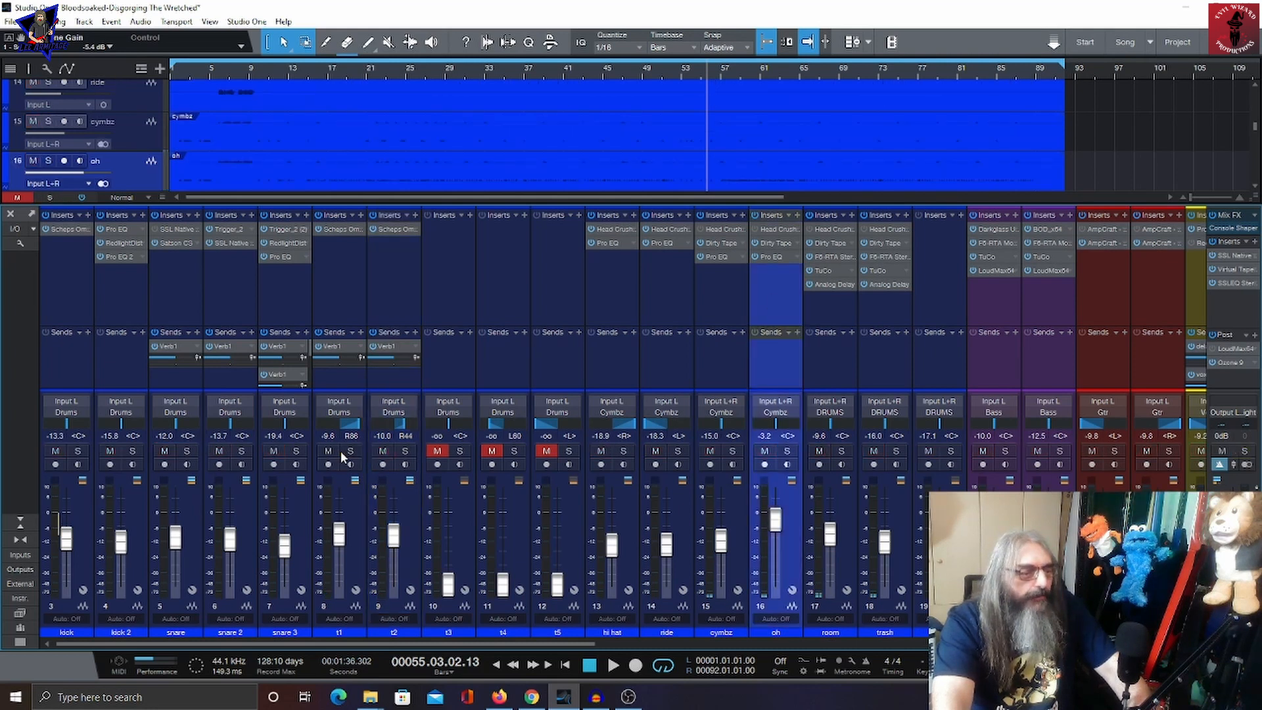
left_click(787, 451)
key("space")
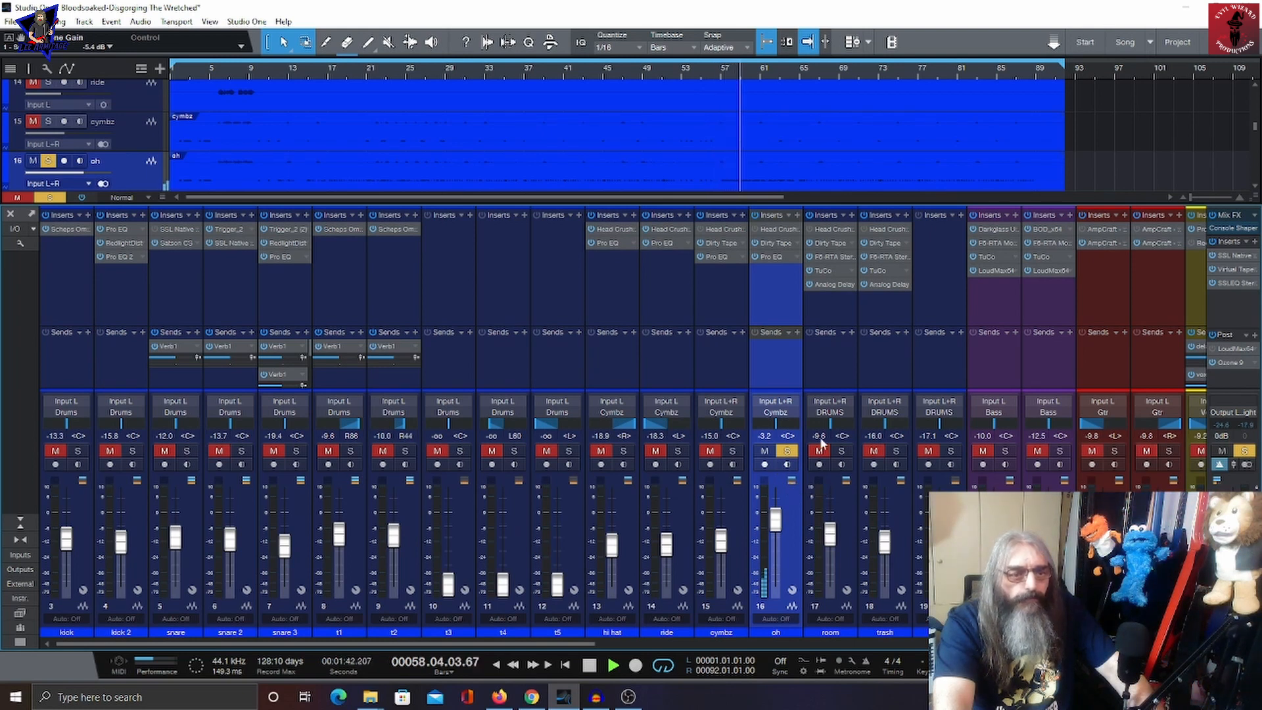
key("space")
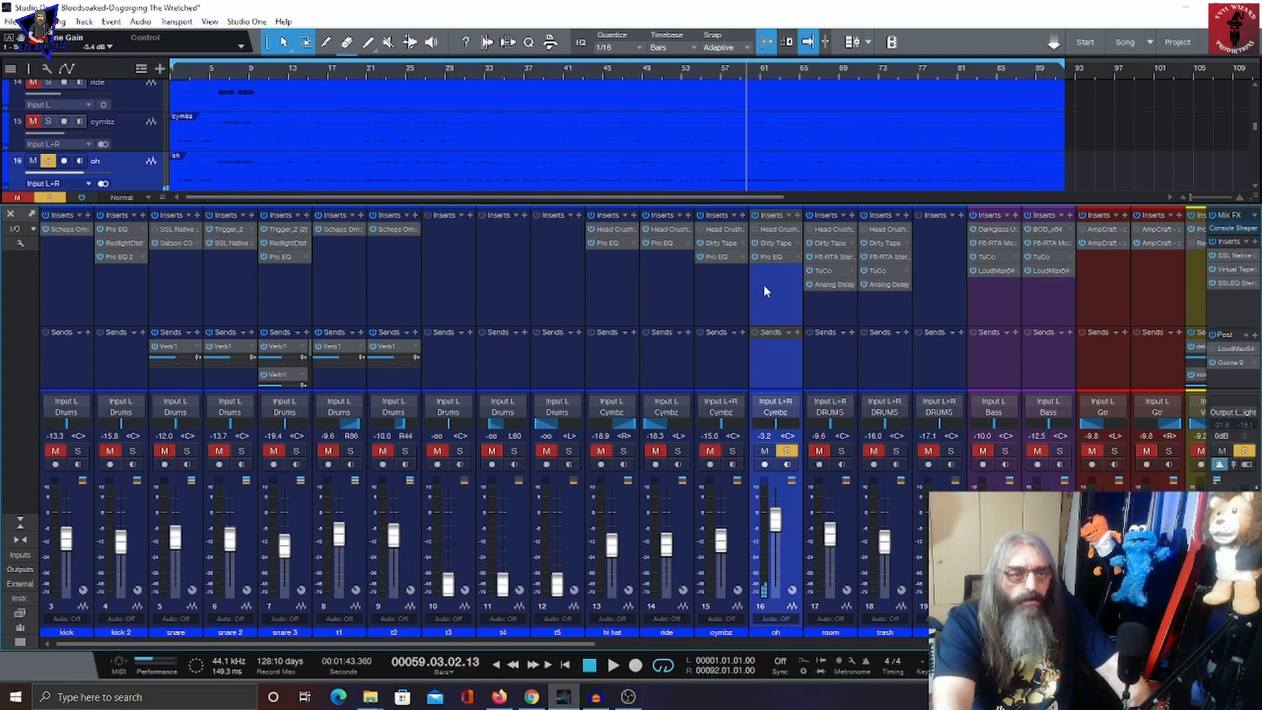
Step: Open oh's inserts and view its Head Crusher v2, Dirty Tape and Pro EQ plugins
left_click(778, 243)
left_click(235, 187)
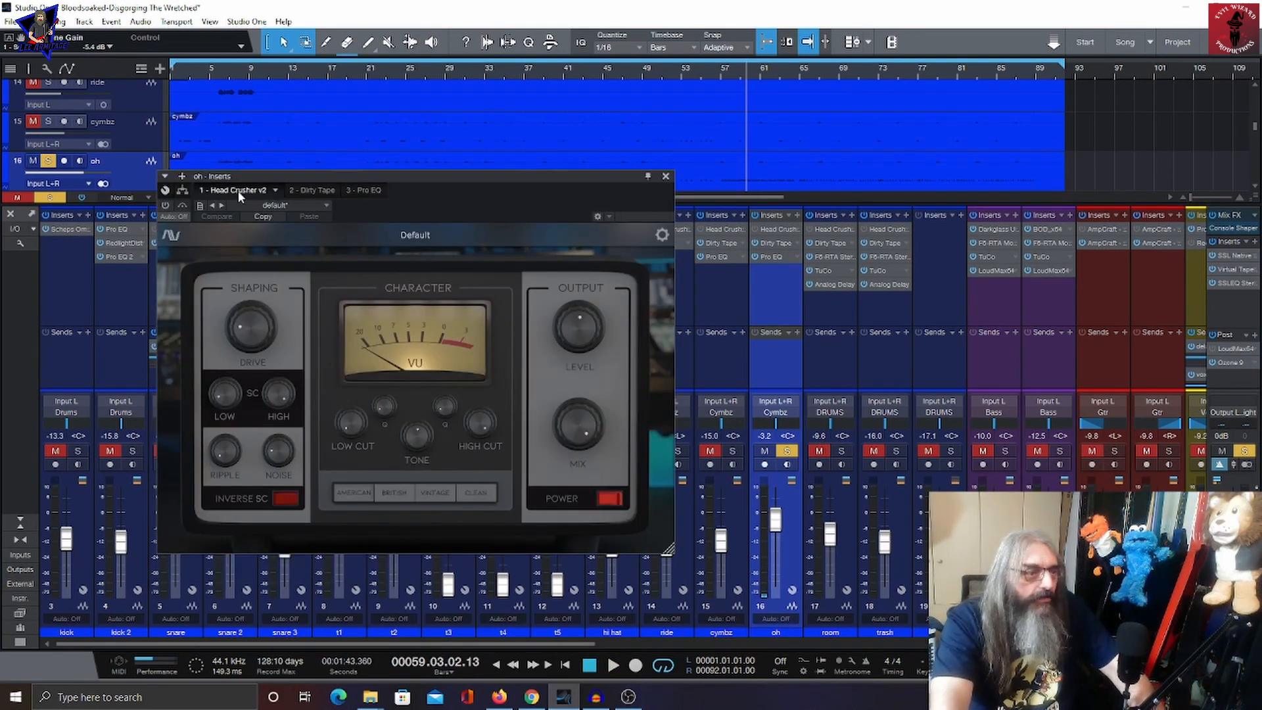
left_click(301, 190)
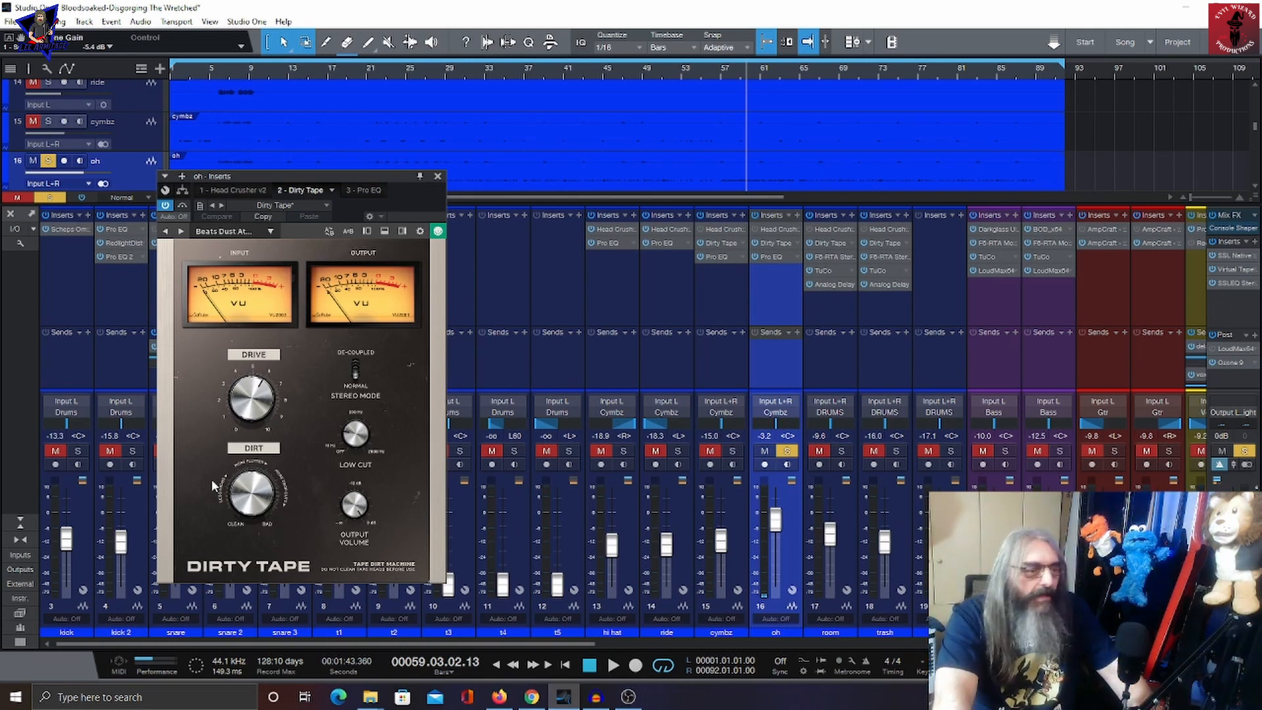
left_click(362, 191)
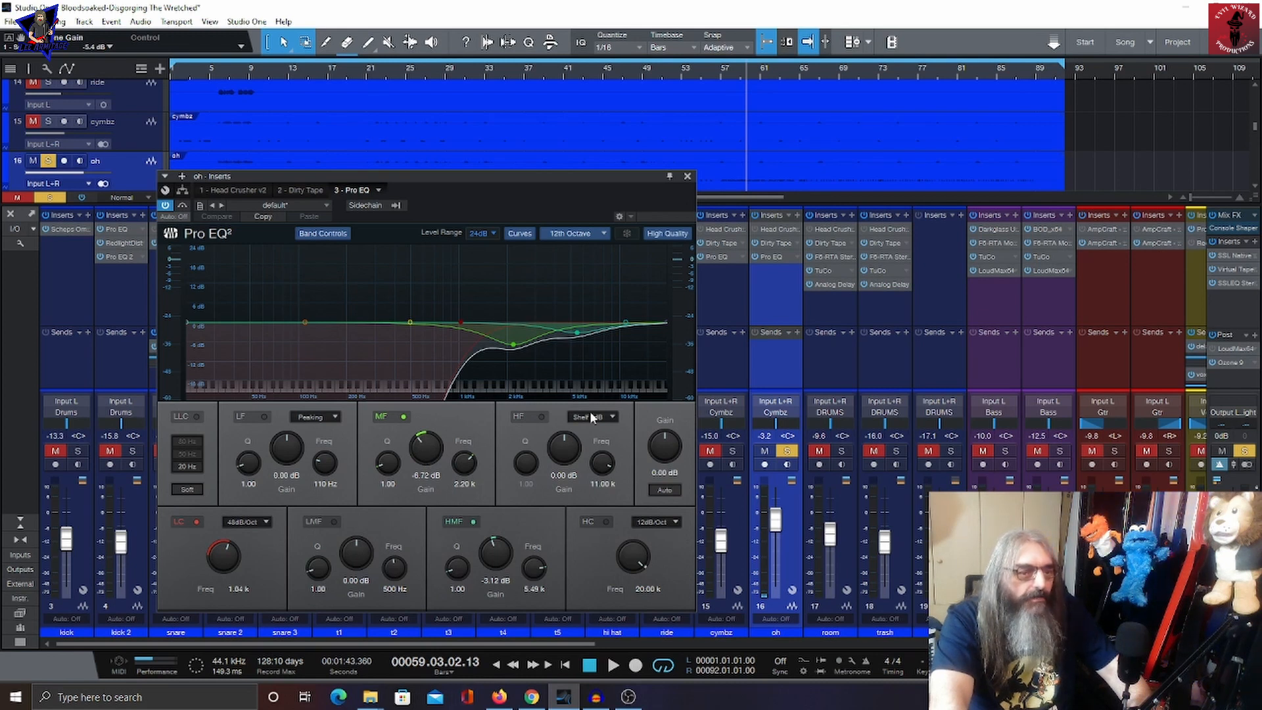
Step: Inspect the cymbz Dirty Tape and Pro EQ inserts, then the ride and hi hat Pro EQ inserts, closing each window
left_click(718, 241)
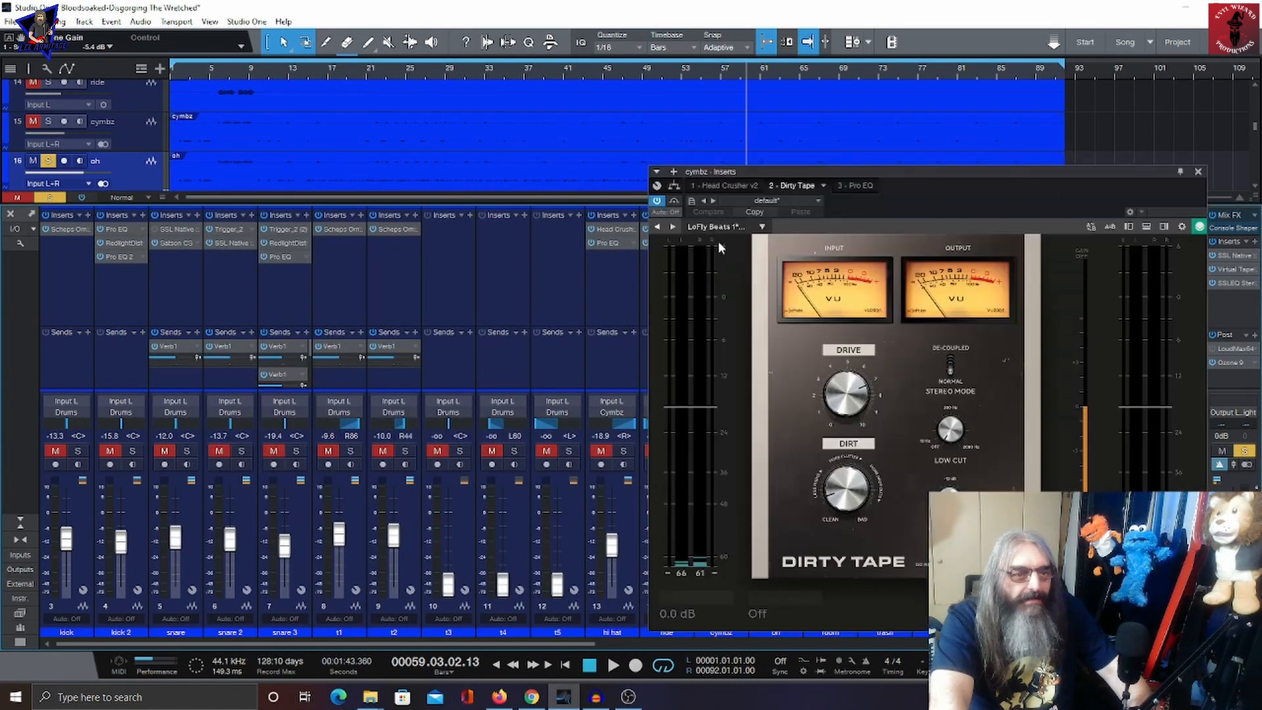
left_click(1198, 171)
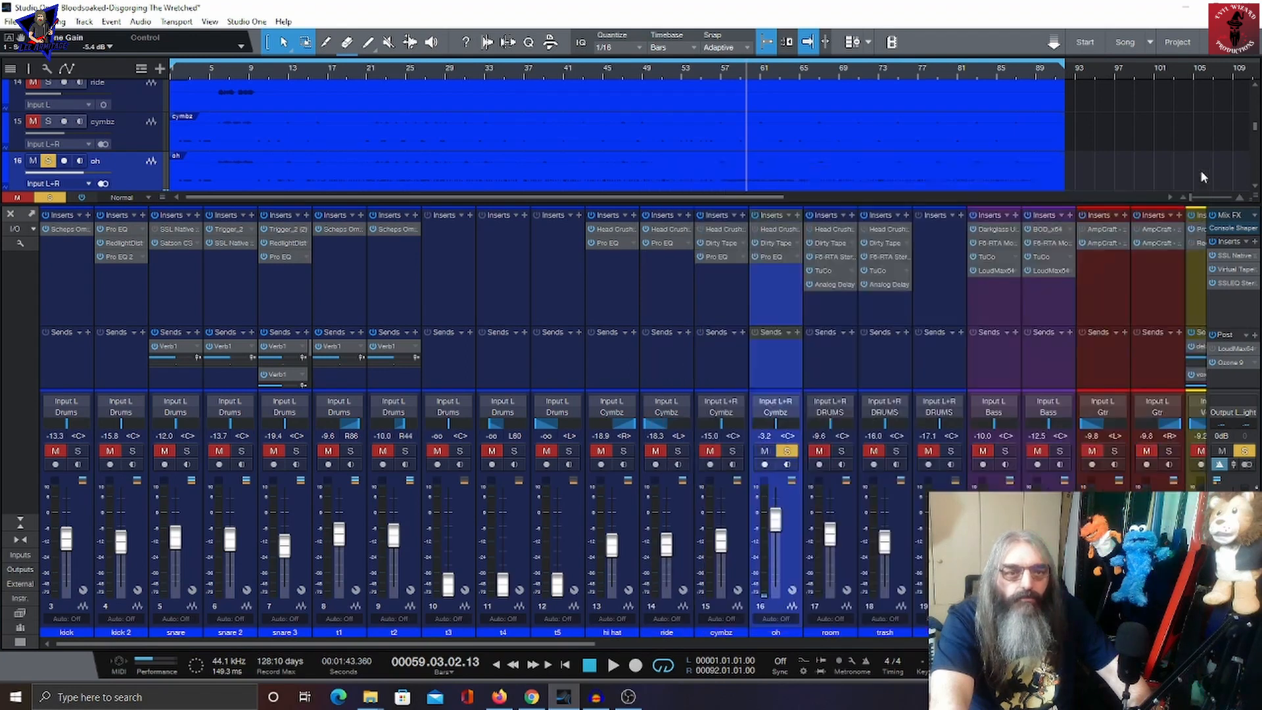
double_click(718, 261)
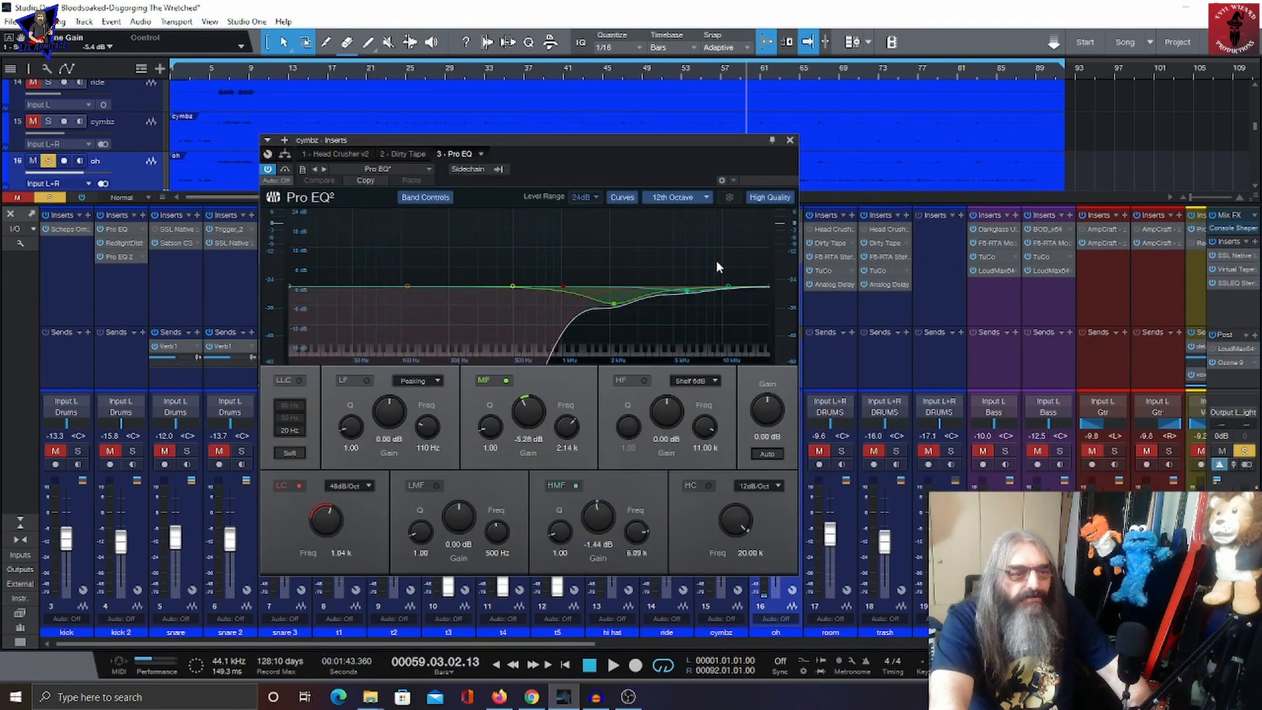
key("Escape")
double_click(666, 243)
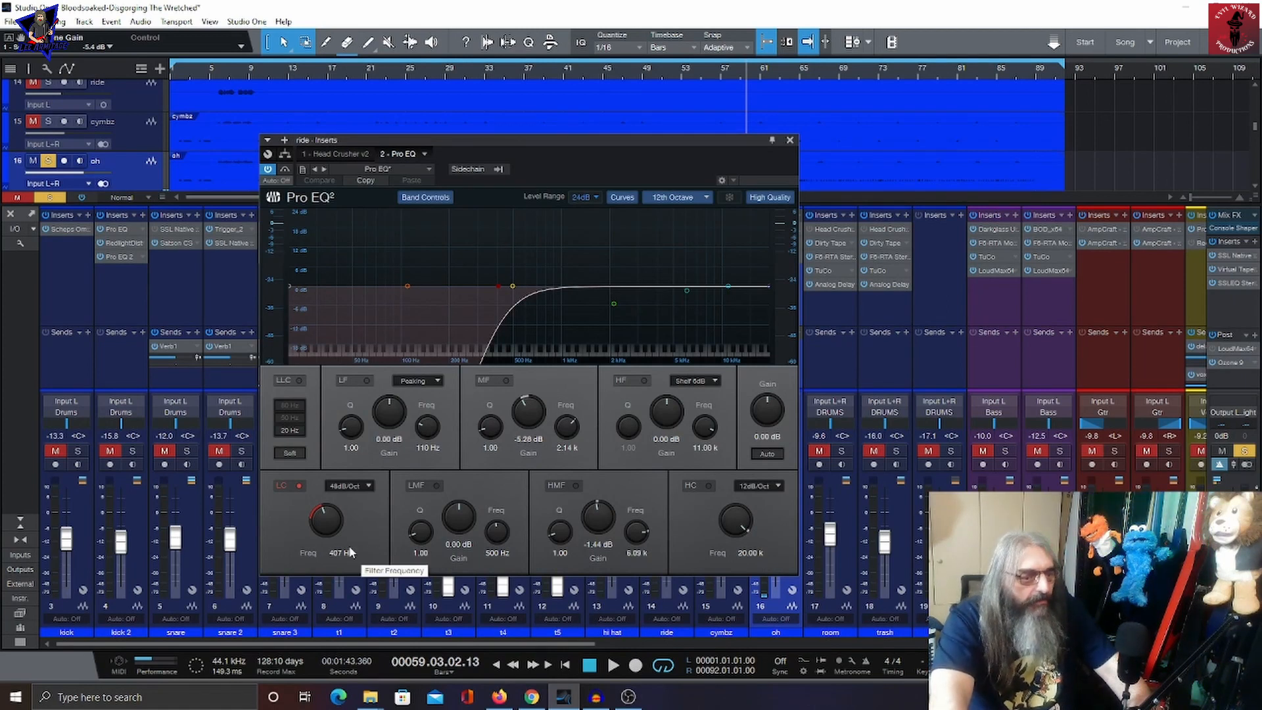
left_click(790, 140)
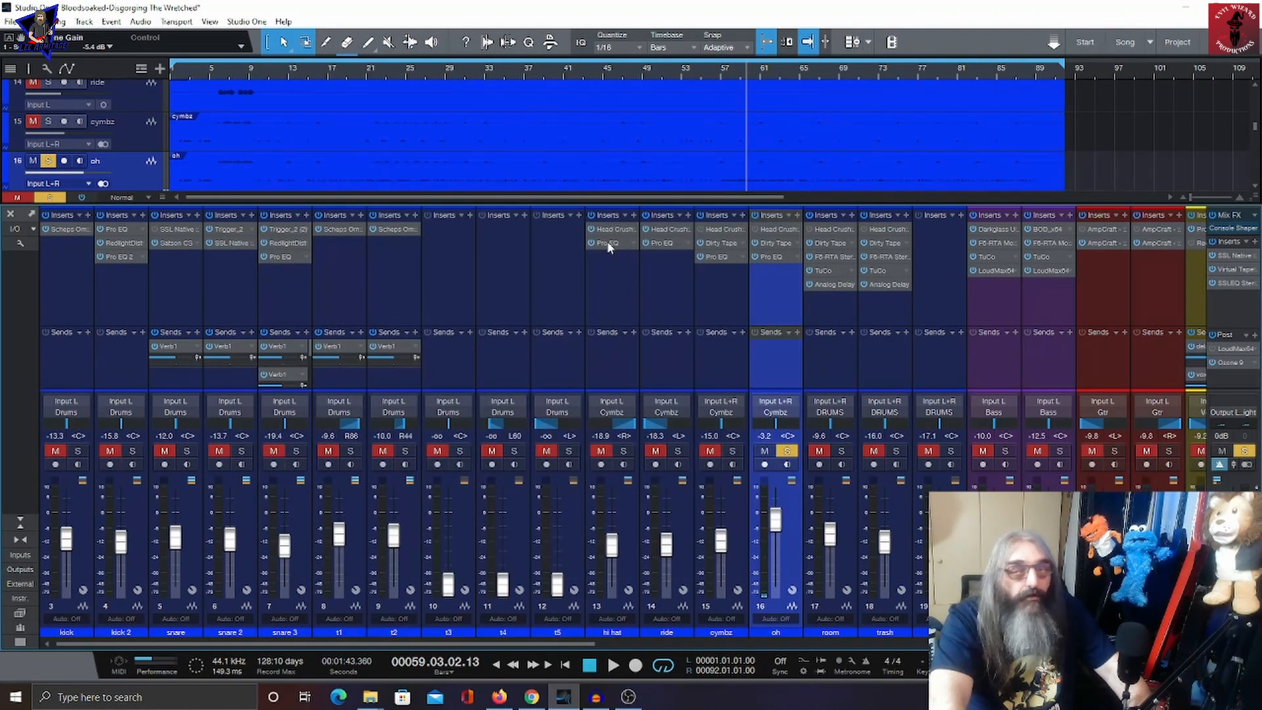
left_click(608, 244)
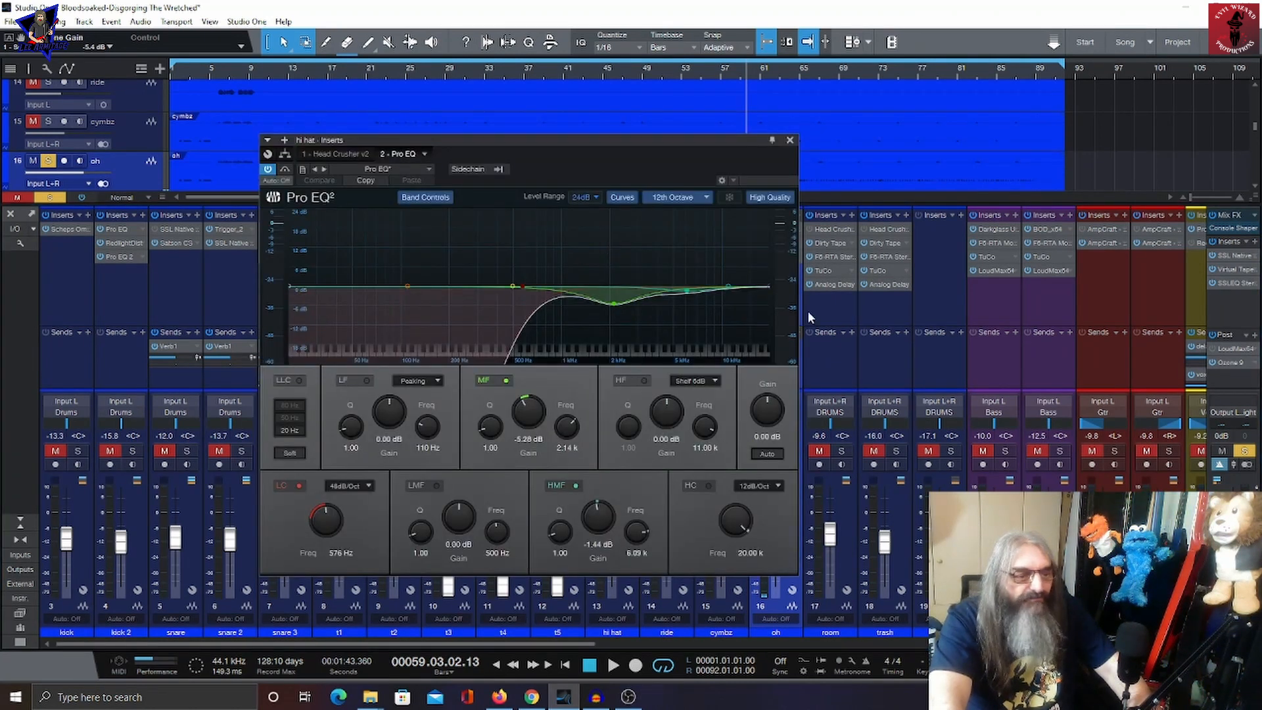
left_click(789, 140)
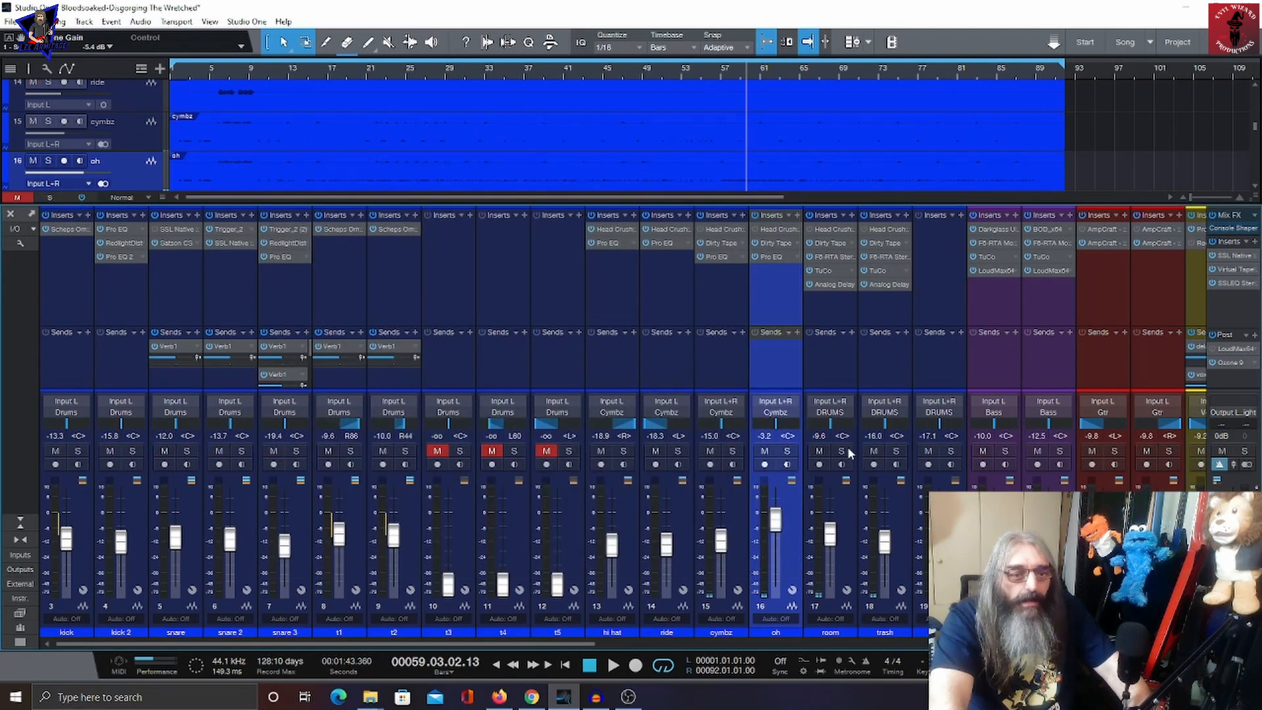
Step: Solo the room and trash channels and play and stop the song
left_click(842, 451)
left_click(845, 546)
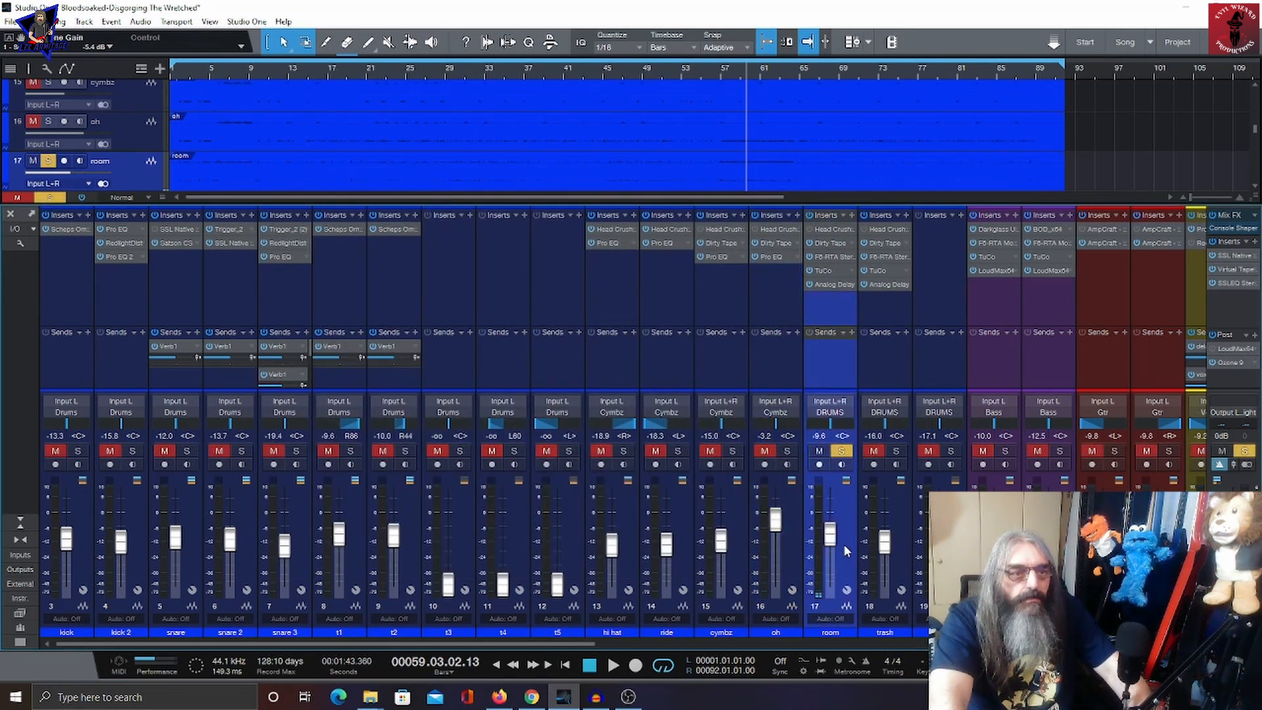
key("space")
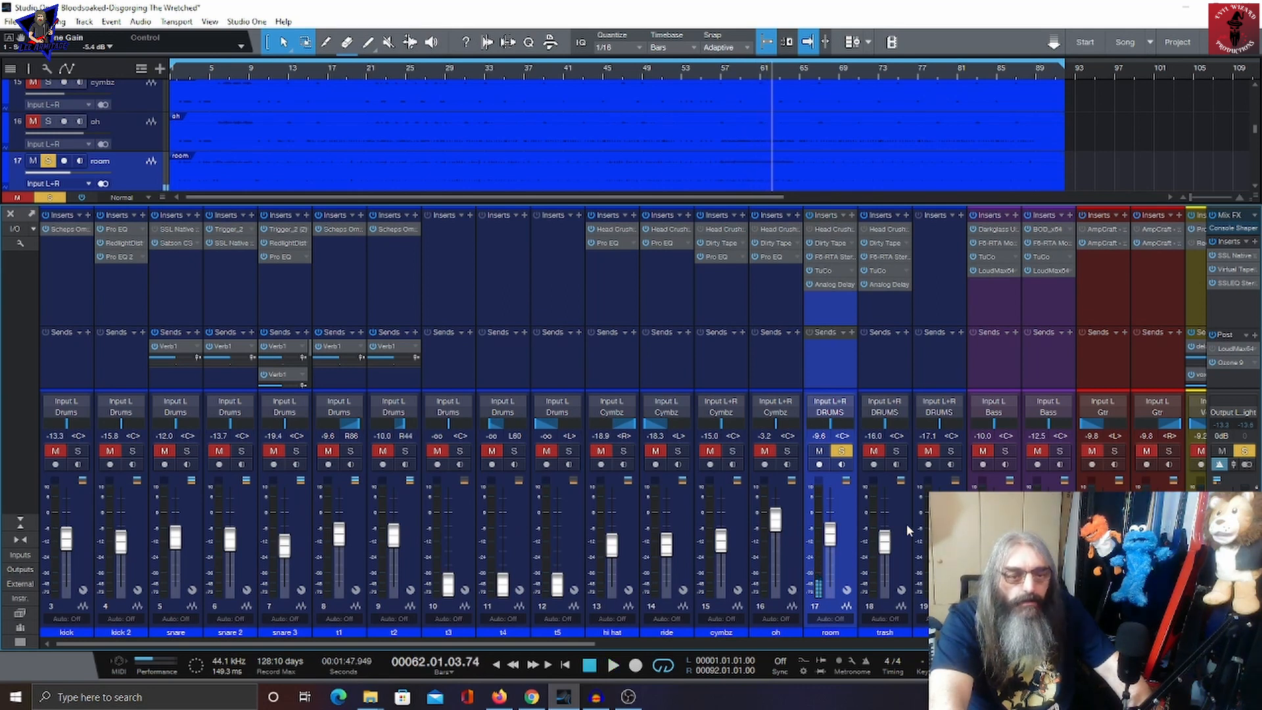
left_click(905, 493)
left_click(896, 451)
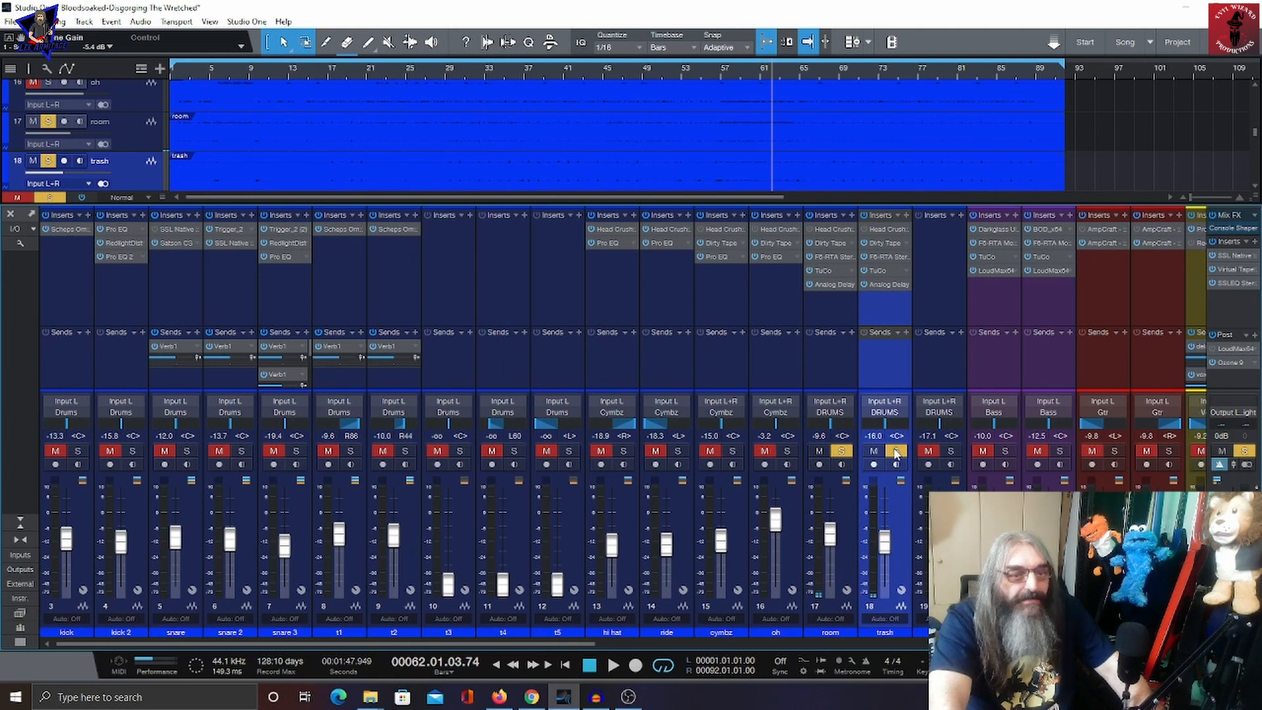
key("space")
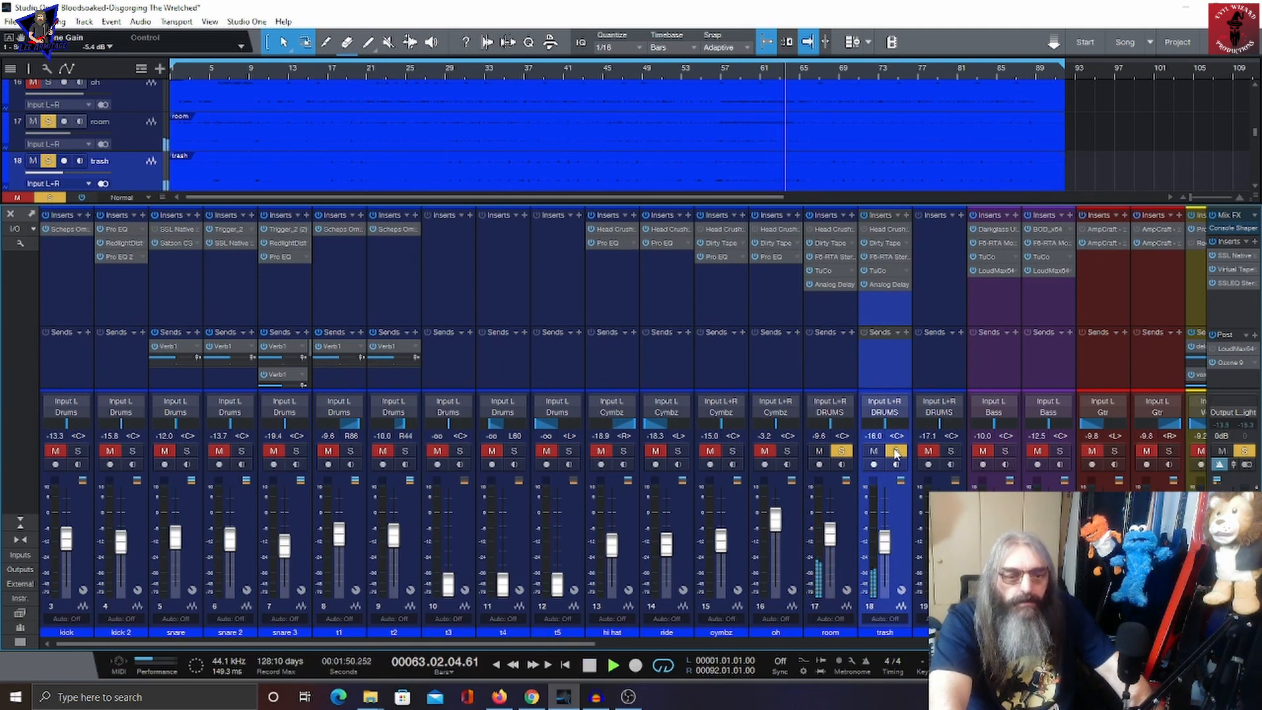
key("space")
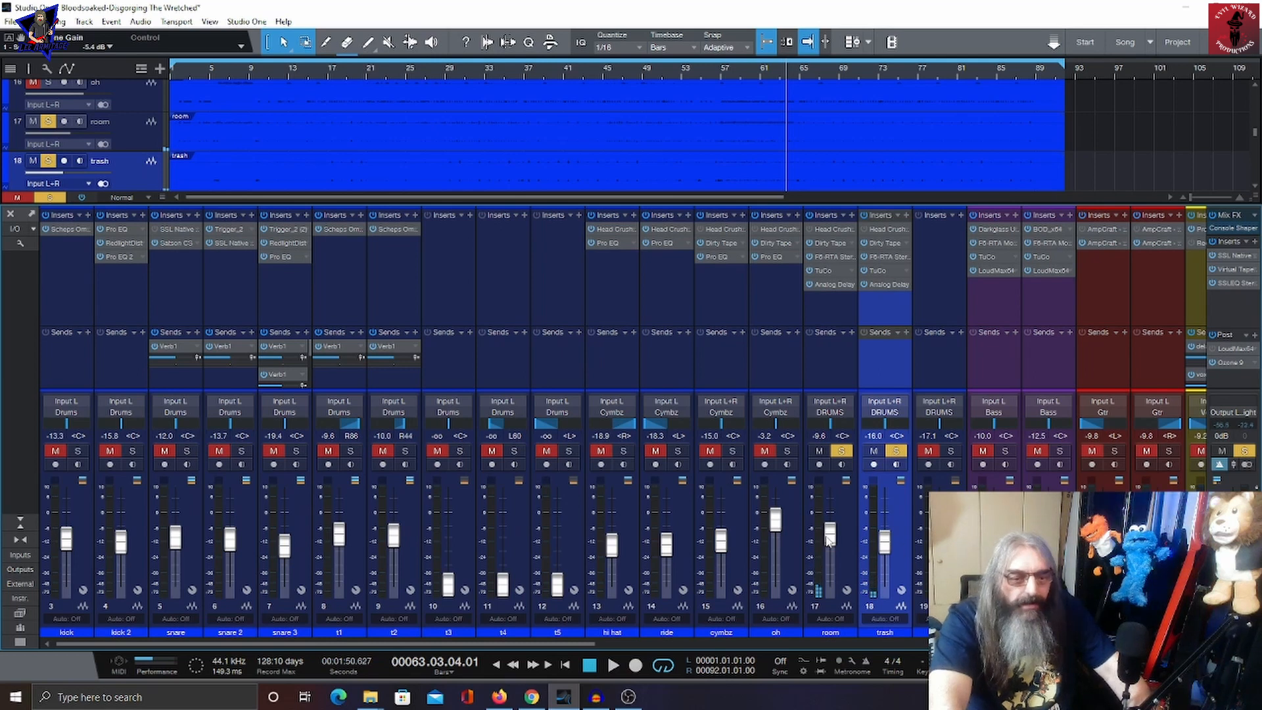
Step: Select the room and trash channels, then open room's Dirty Tape insert and view its F6-RTA Stereo low-cut and high-cut bands and TuCo
left_click(853, 539)
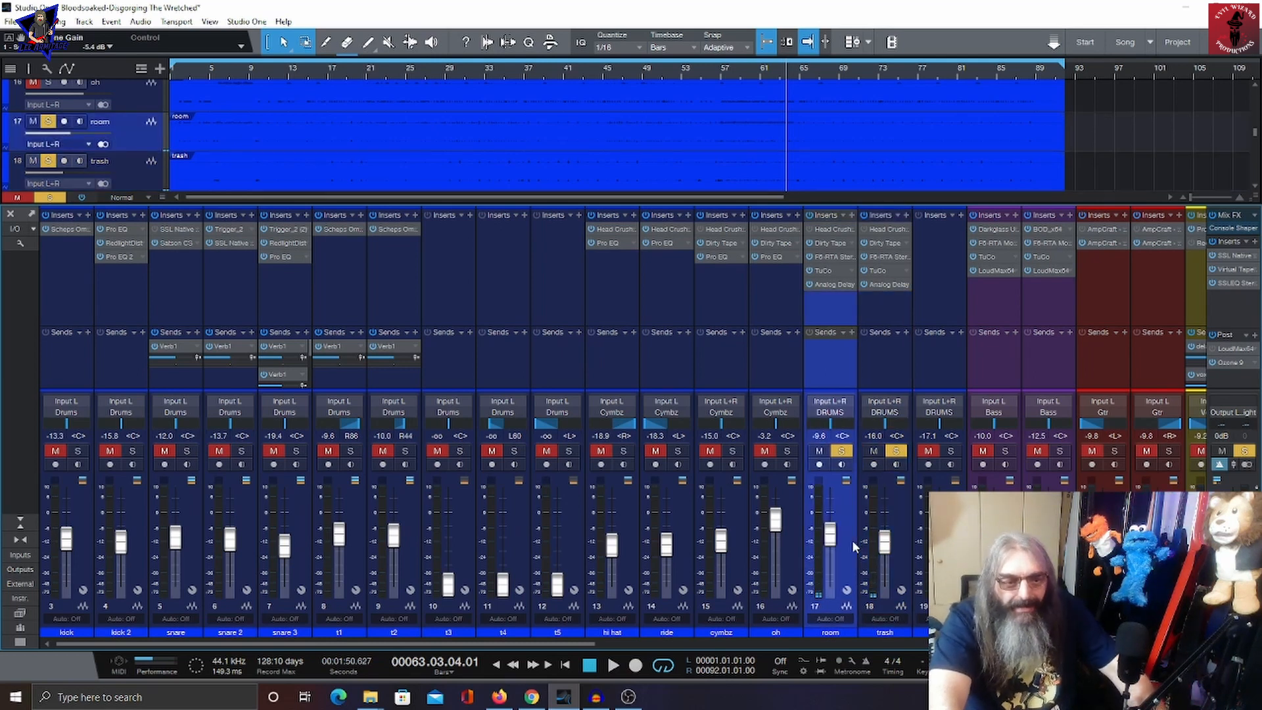
left_click(898, 542)
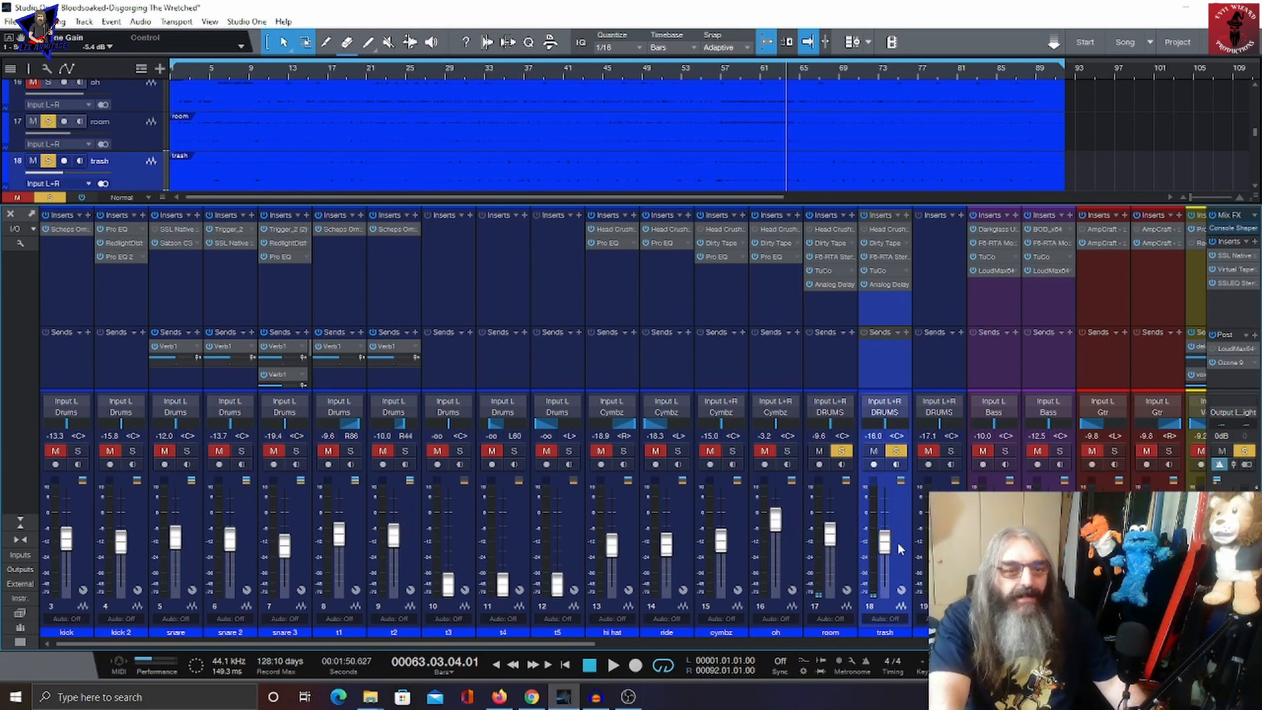
left_click(821, 242)
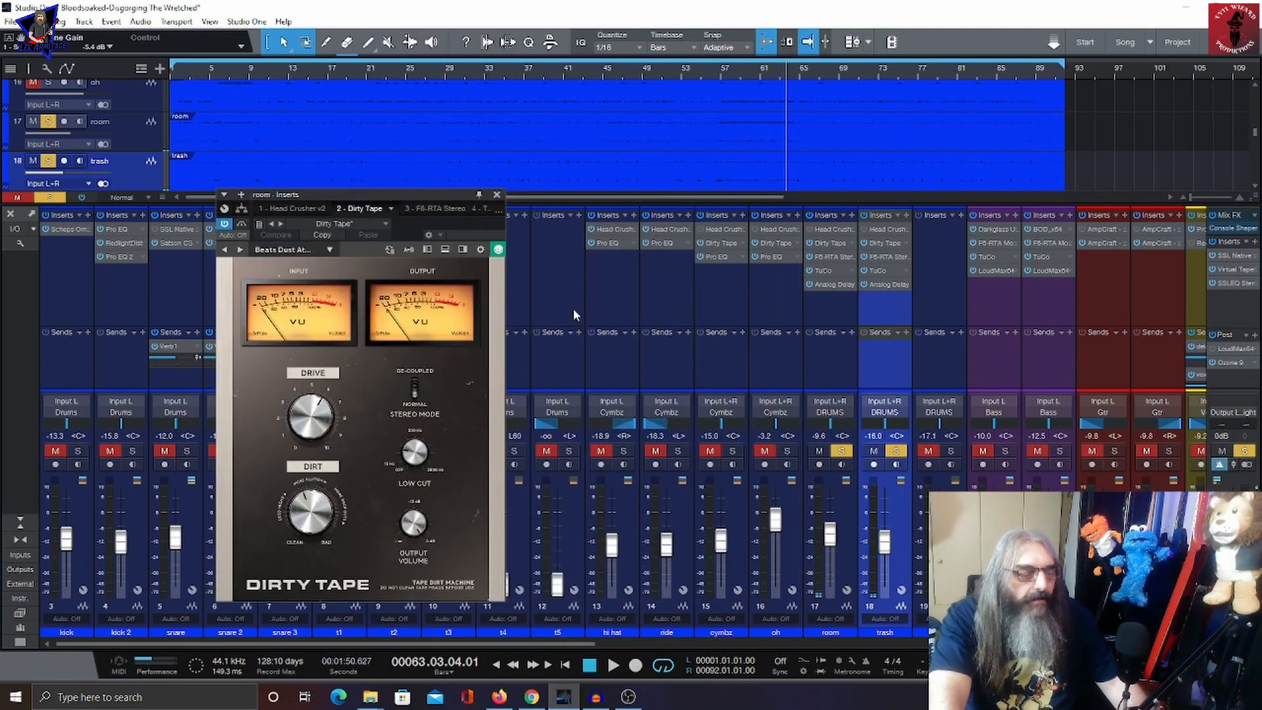
left_click(427, 208)
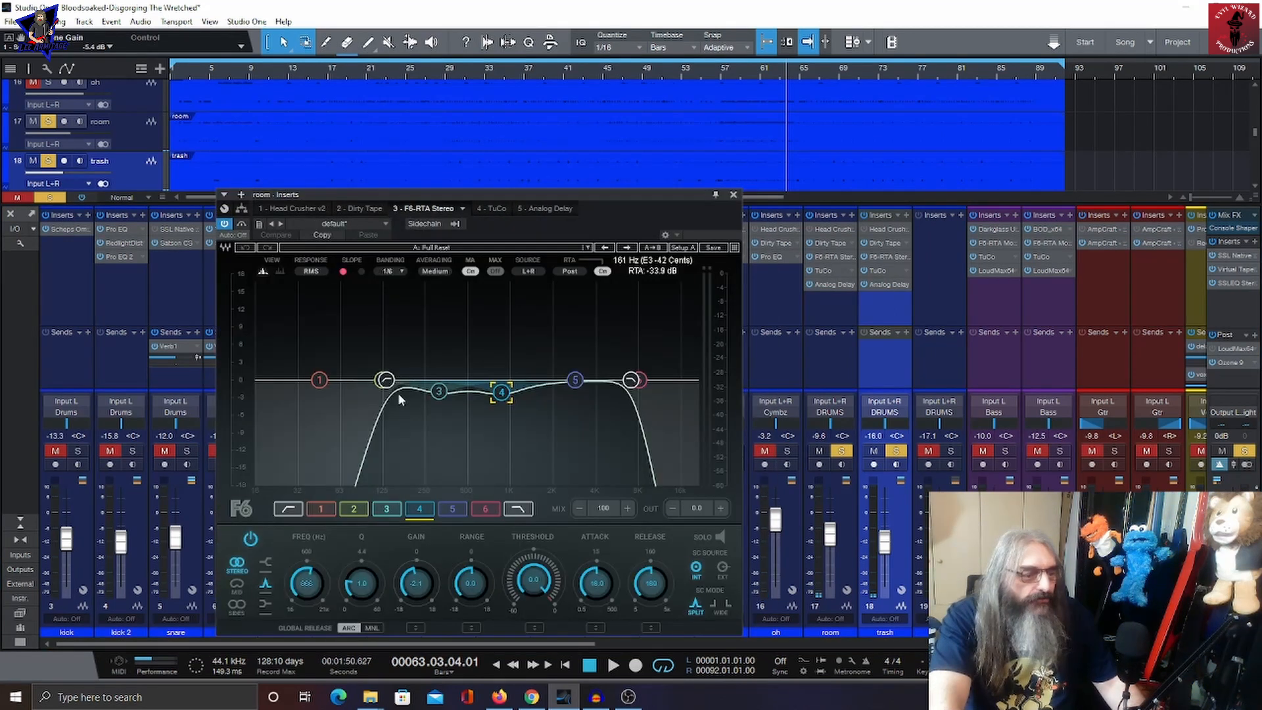
left_click(289, 510)
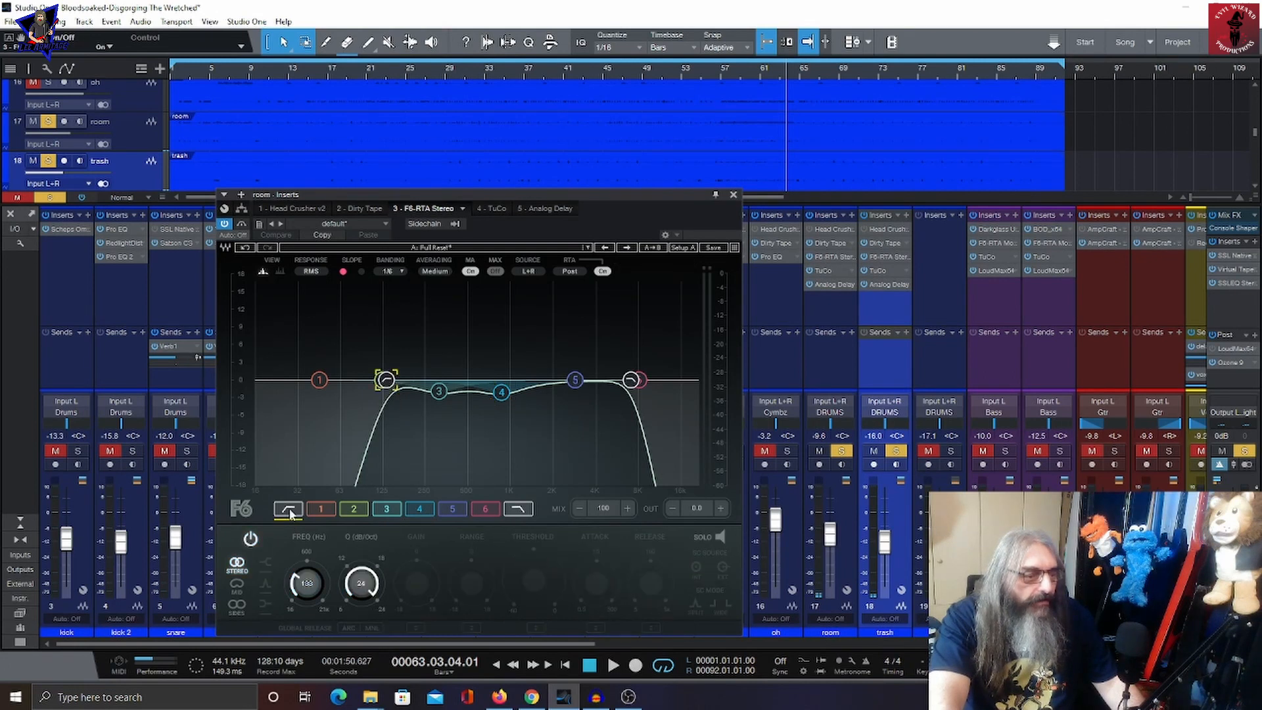
left_click(517, 510)
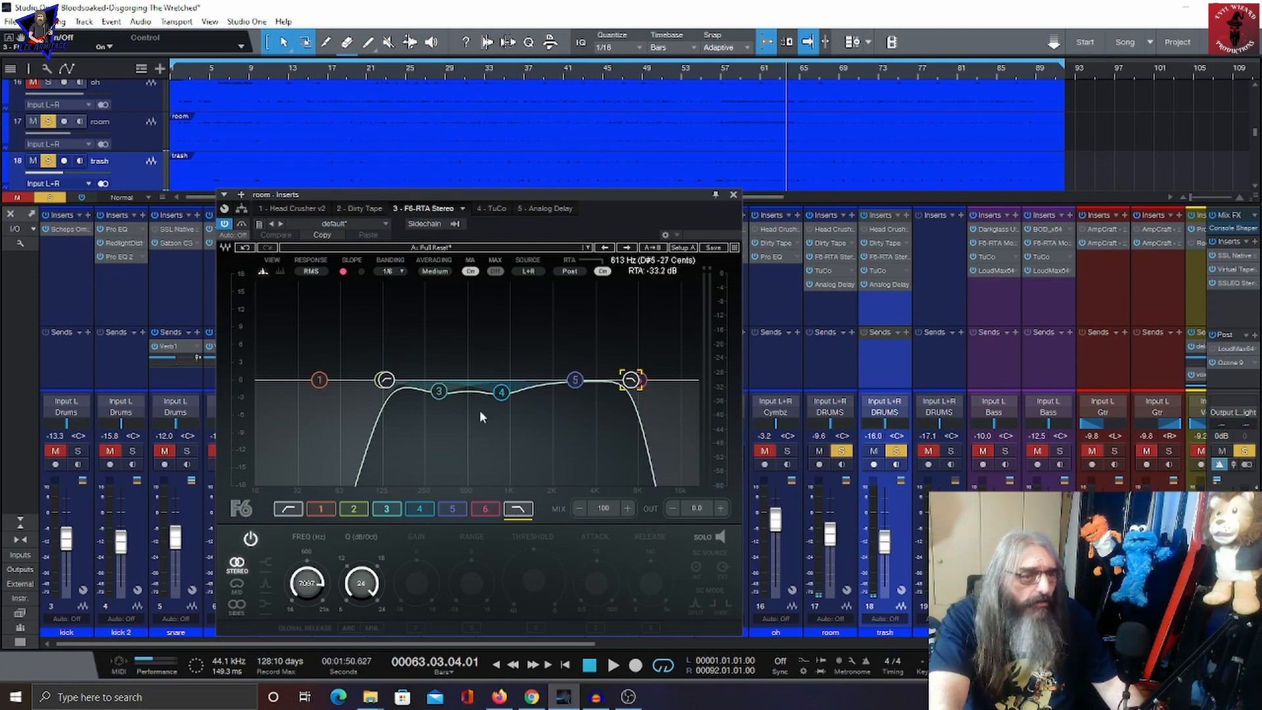
left_click(489, 208)
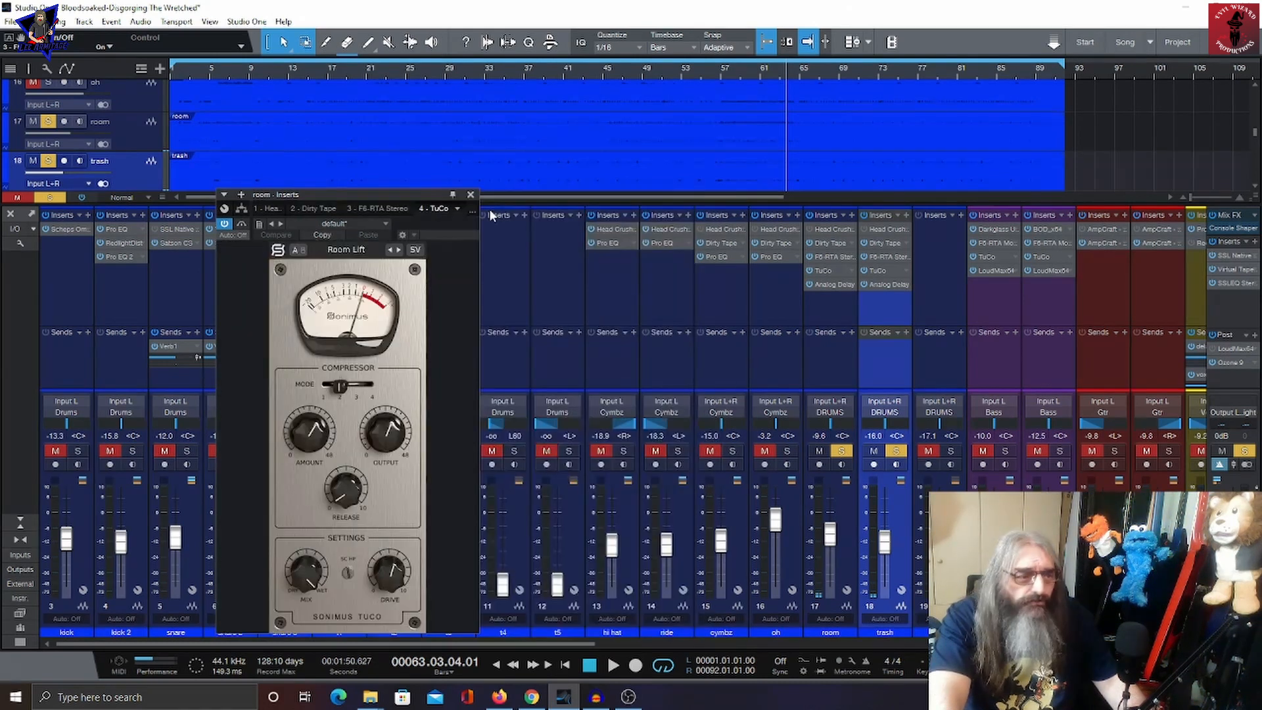
Step: Play and stop the song, then view room's Analog Delay insert and close the inserts window
key("space")
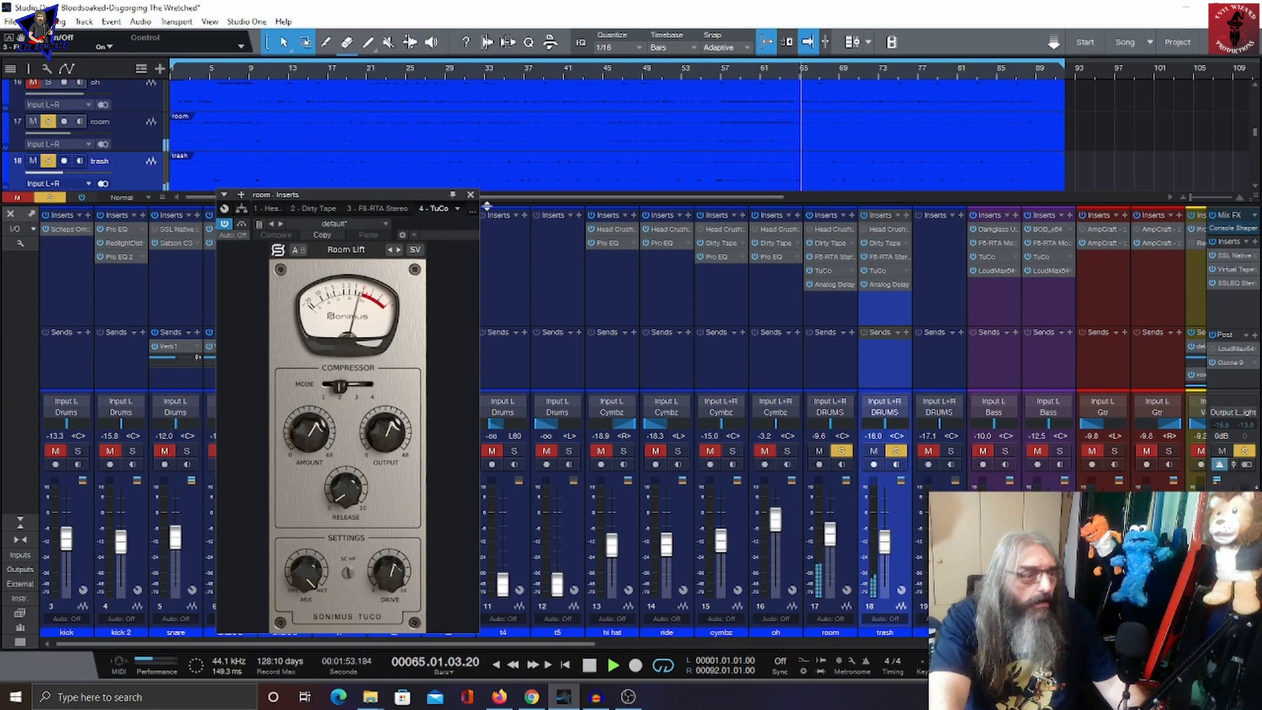
key("space")
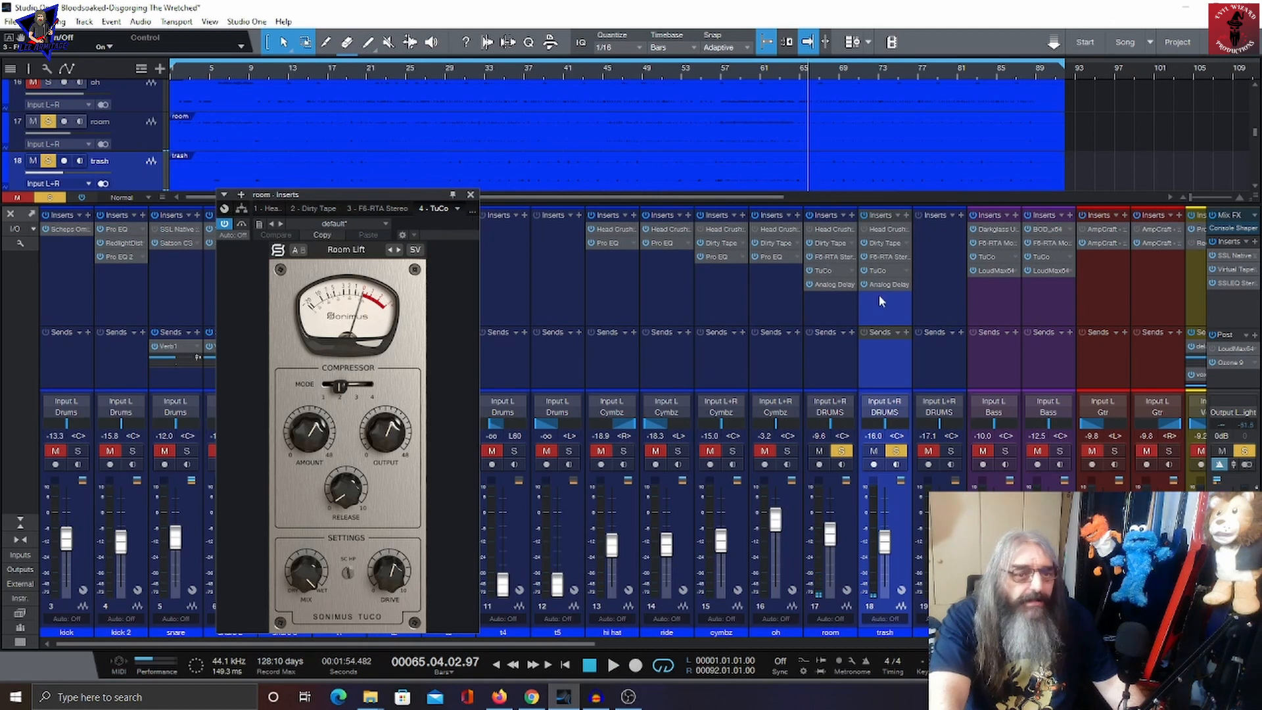
left_click(832, 283)
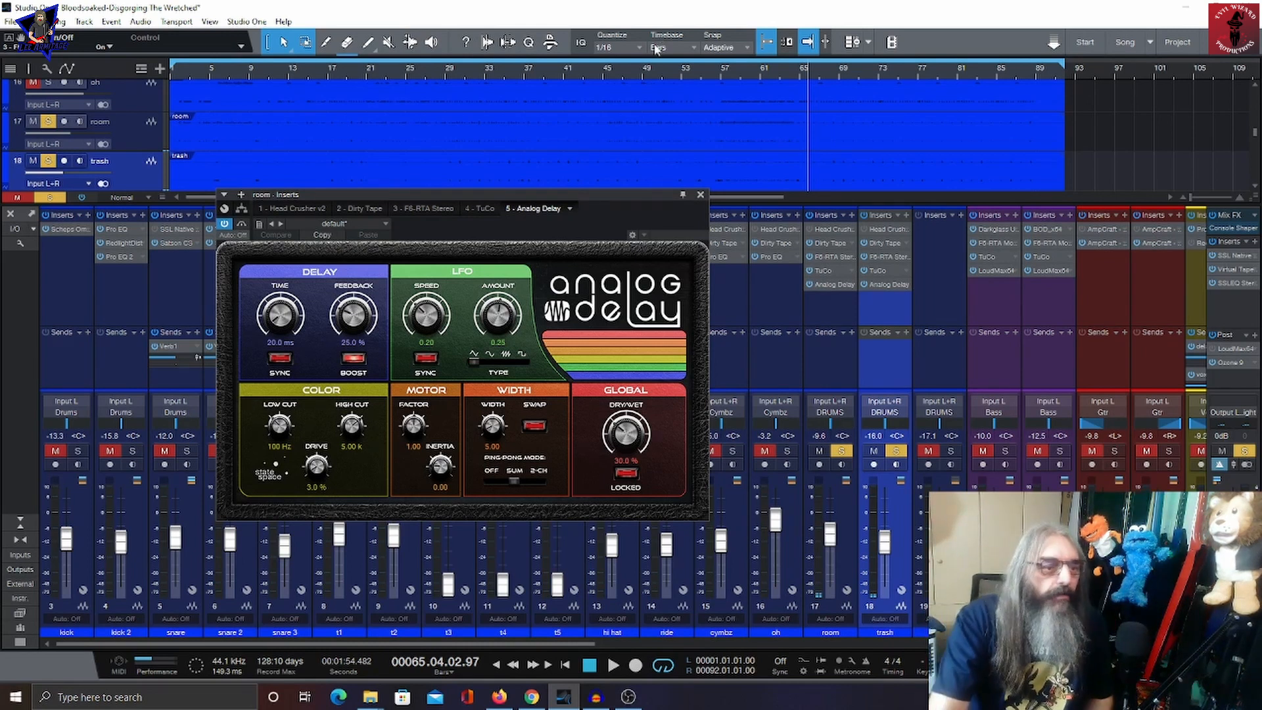
left_click(701, 194)
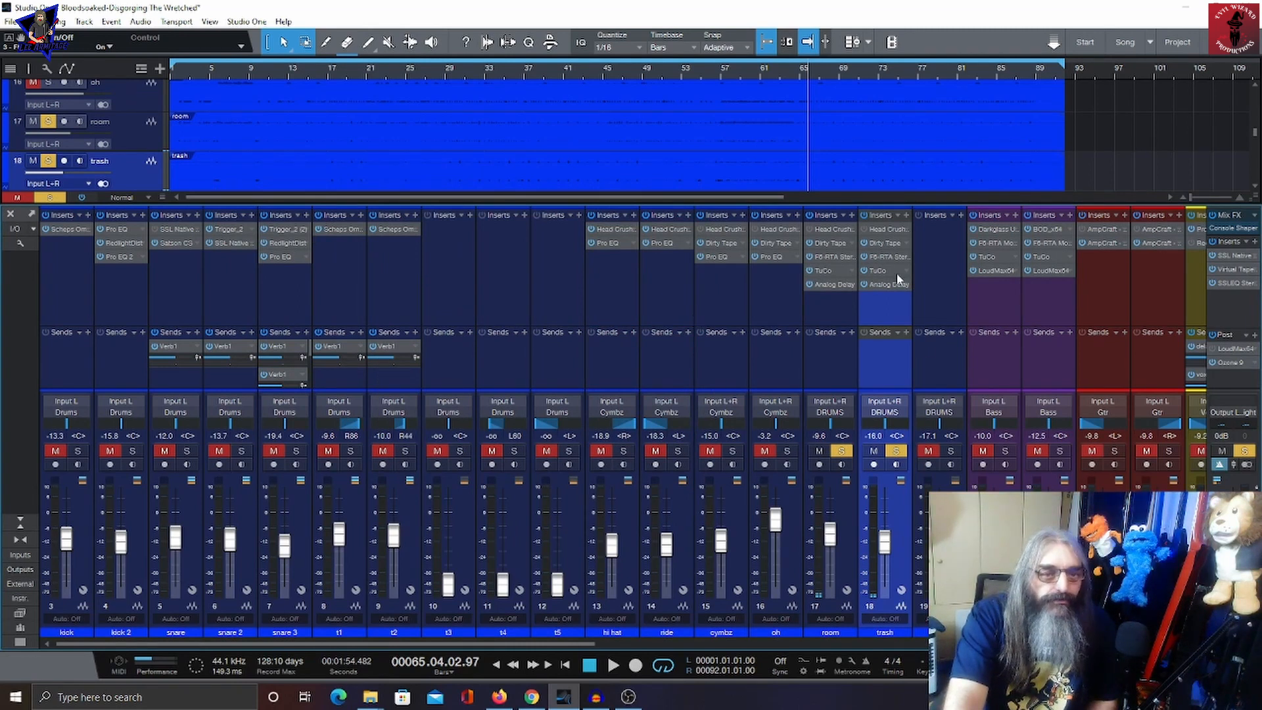
Step: Inspect the trash channel's Dirty Tape, F6-RTA Stereo bands, TuCo and Analog Delay inserts, then close the window
double_click(881, 243)
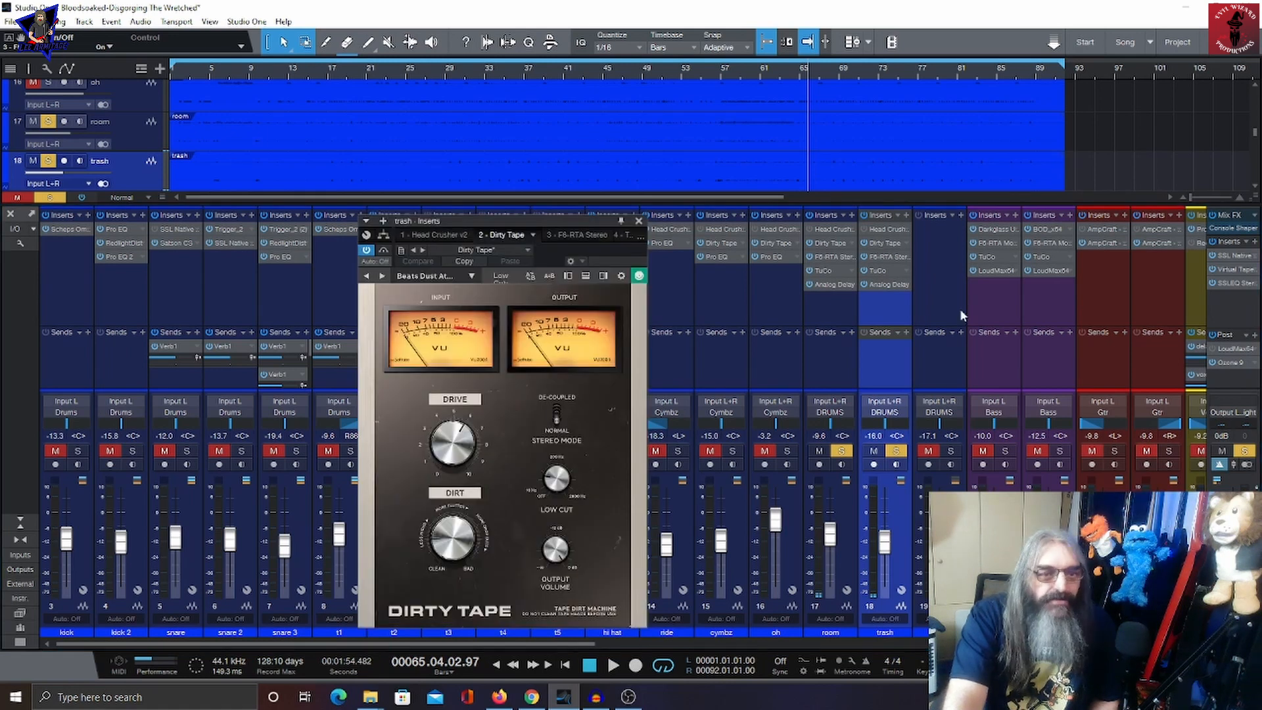
left_click(880, 257)
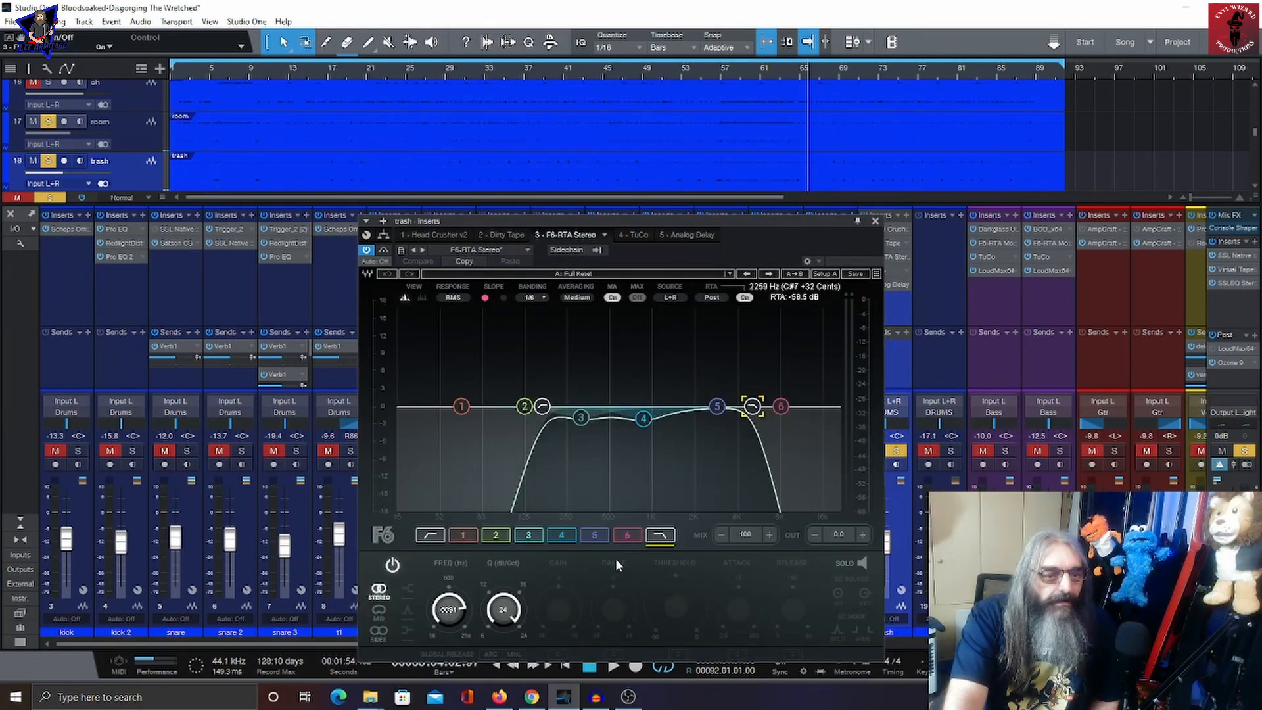
left_click(432, 536)
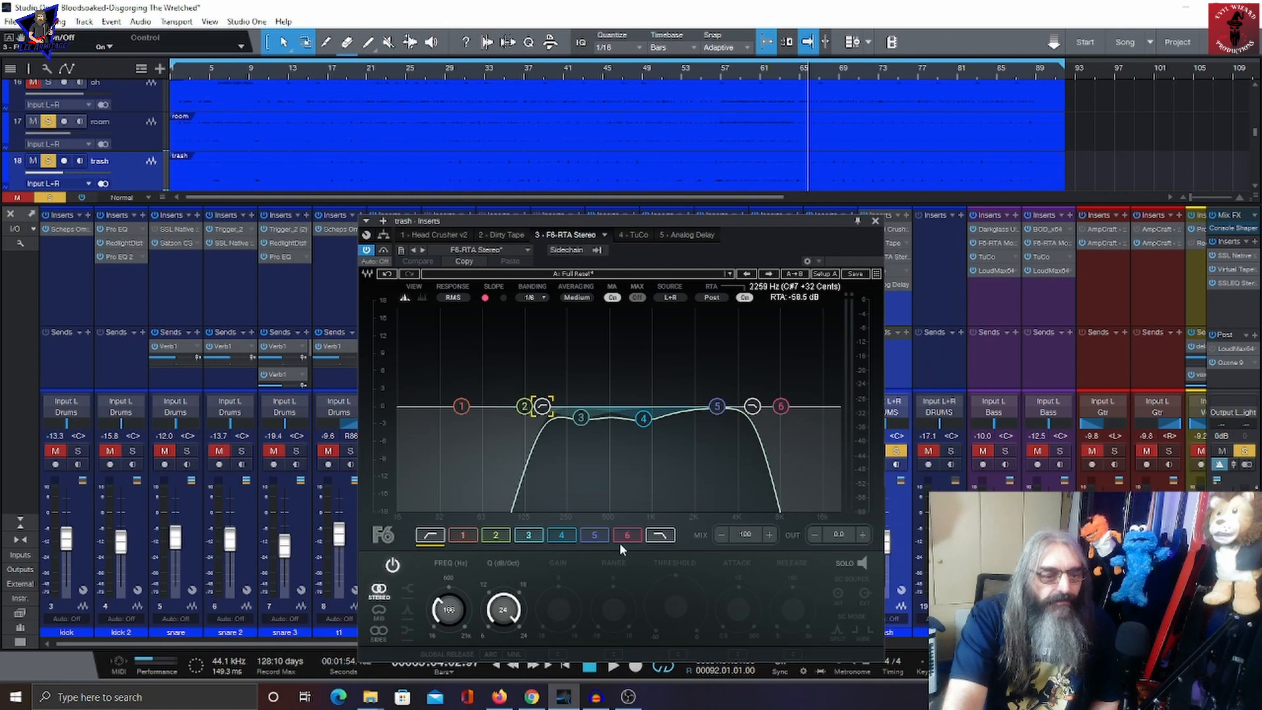
left_click(661, 536)
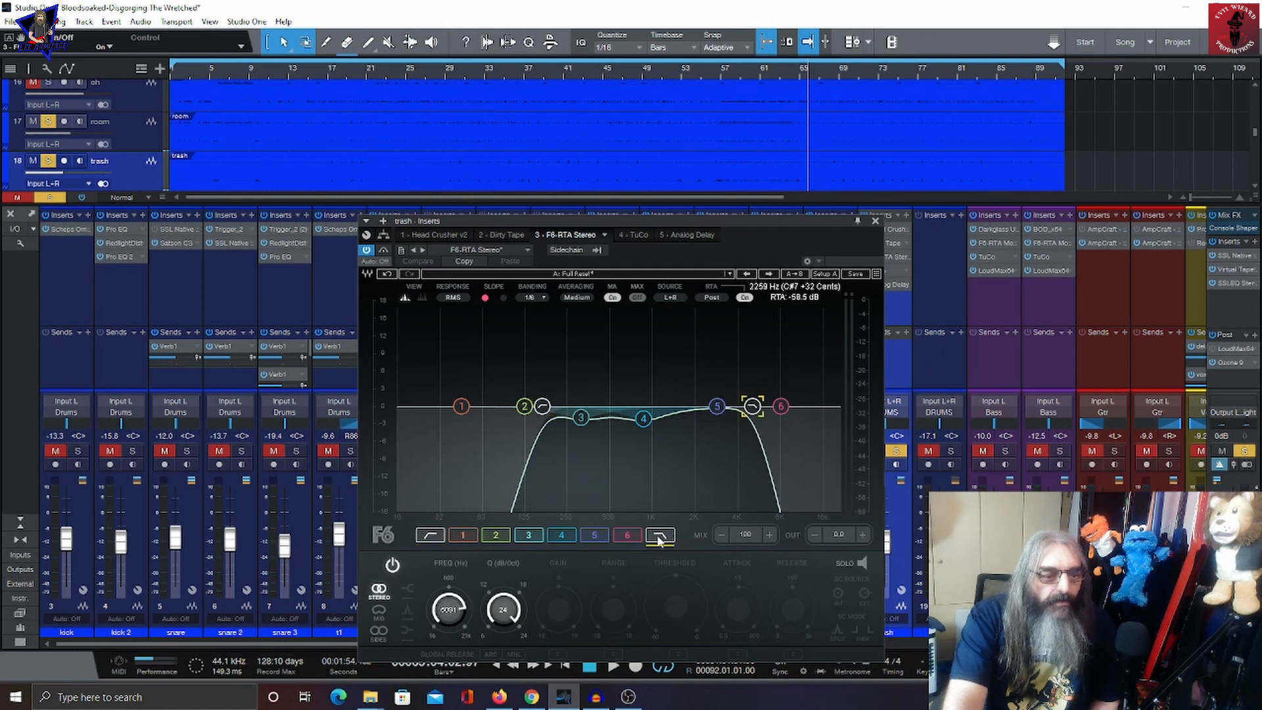
left_click(635, 235)
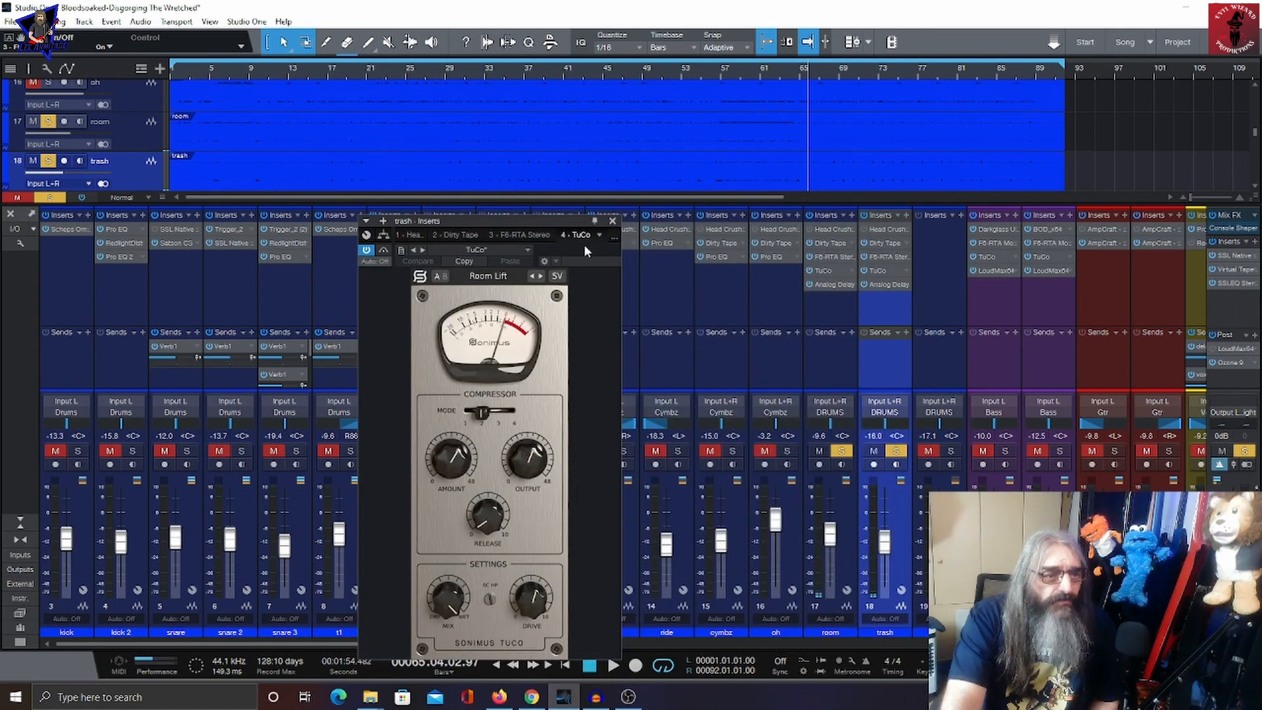
left_click(872, 285)
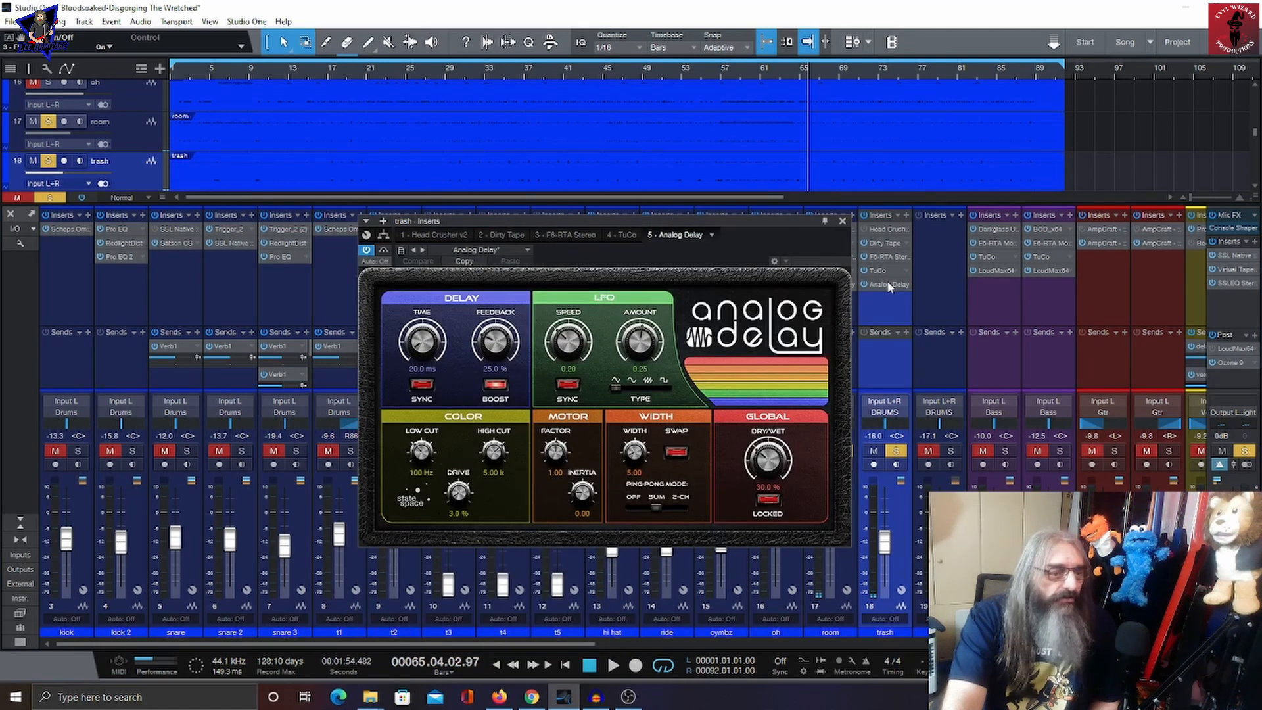
left_click(842, 221)
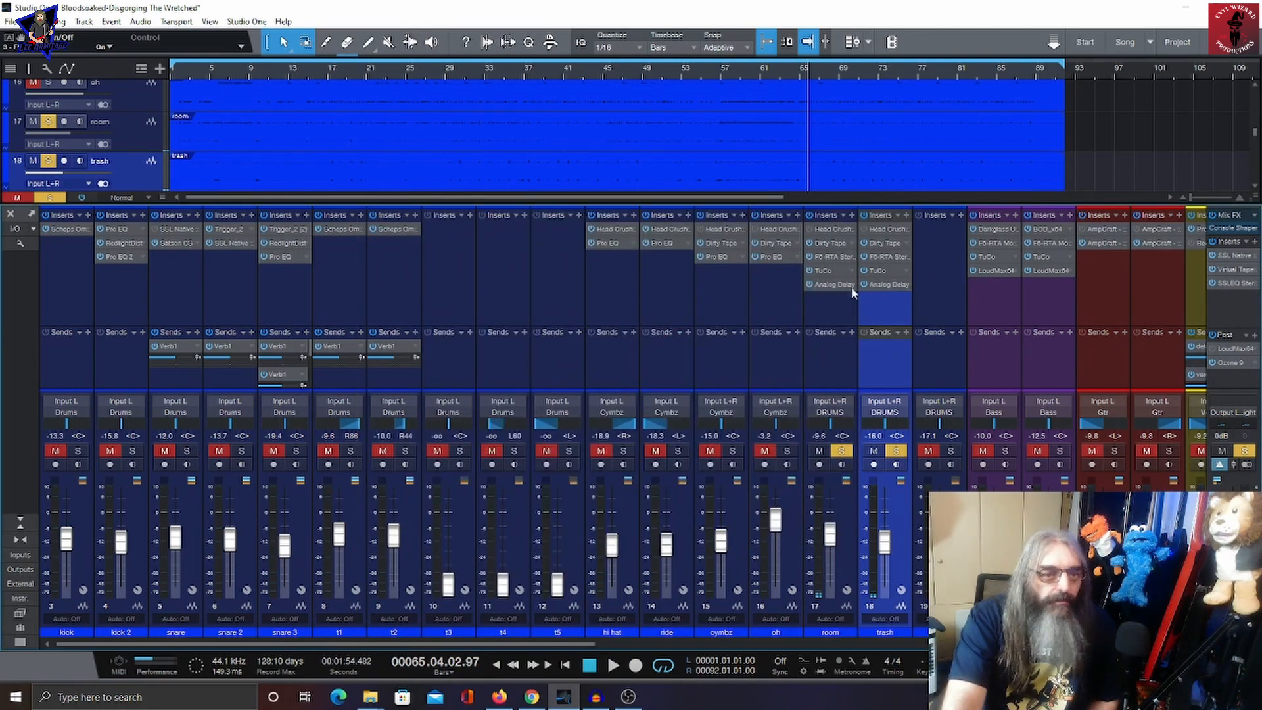
Step: Scroll the mixer to the bus channels, open the Drums bus inserts, and play and stop the song
left_click_drag(786, 649, 842, 663)
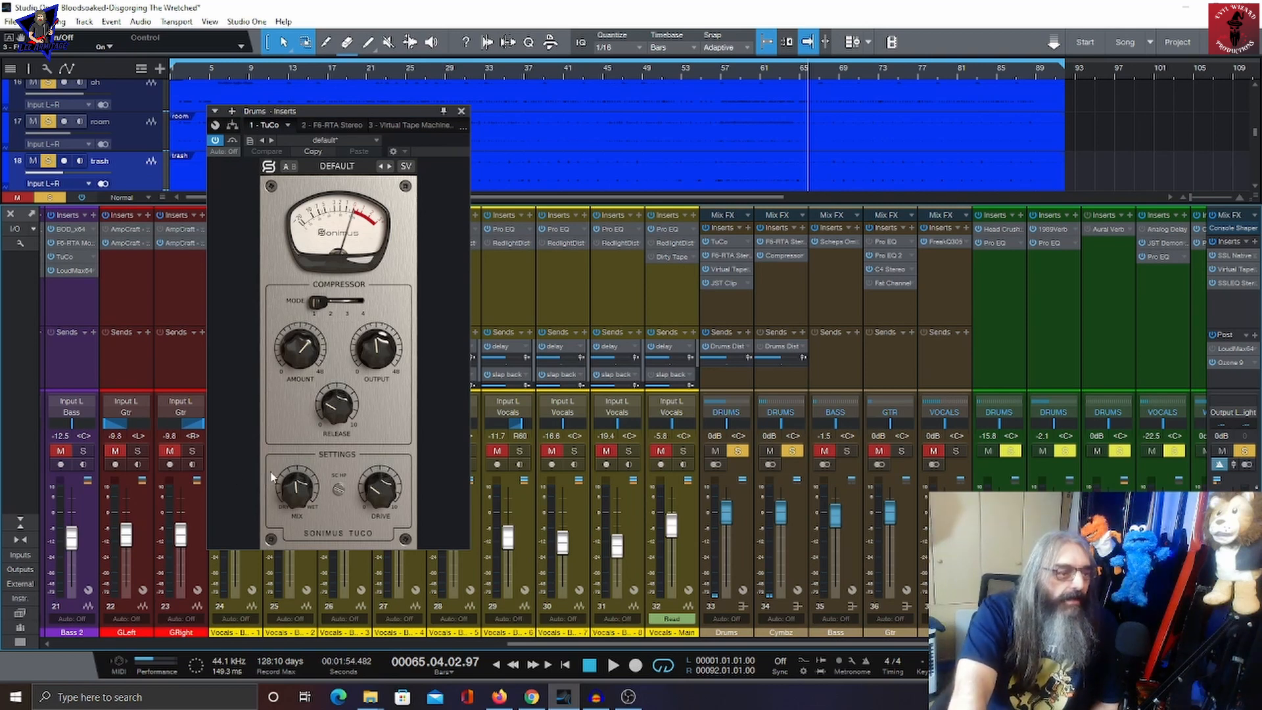
left_click(613, 666)
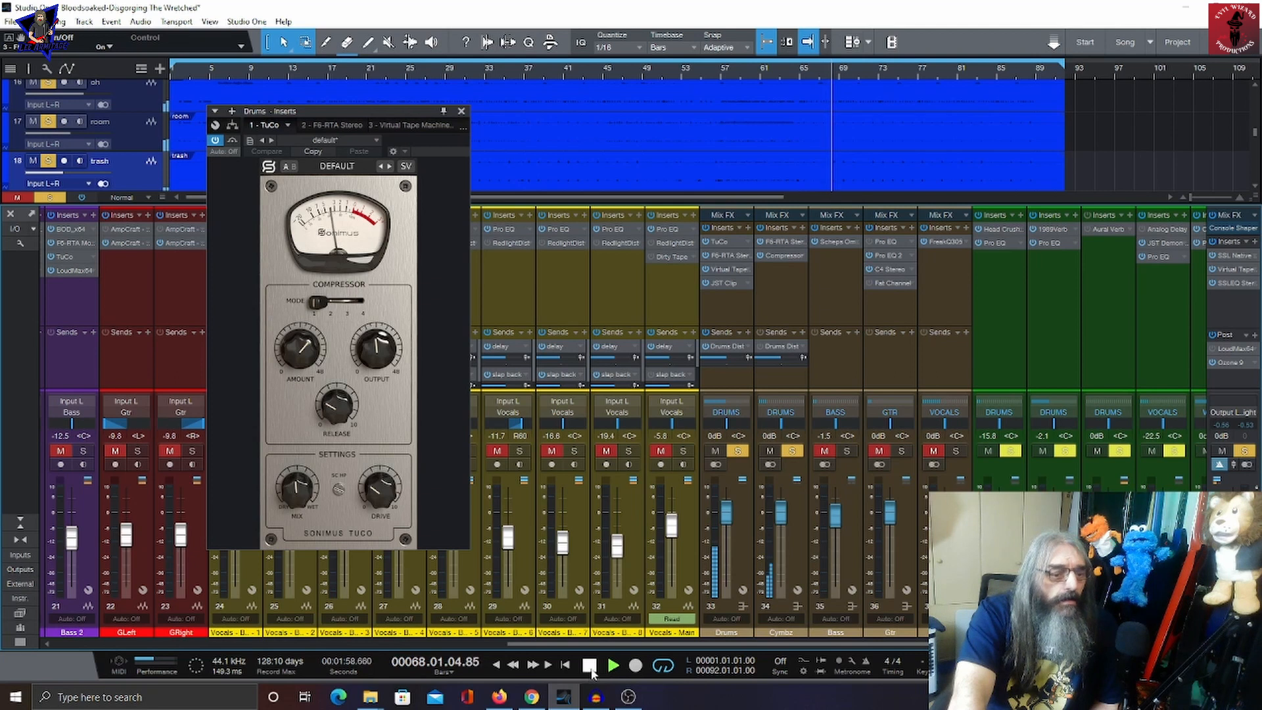
left_click(590, 668)
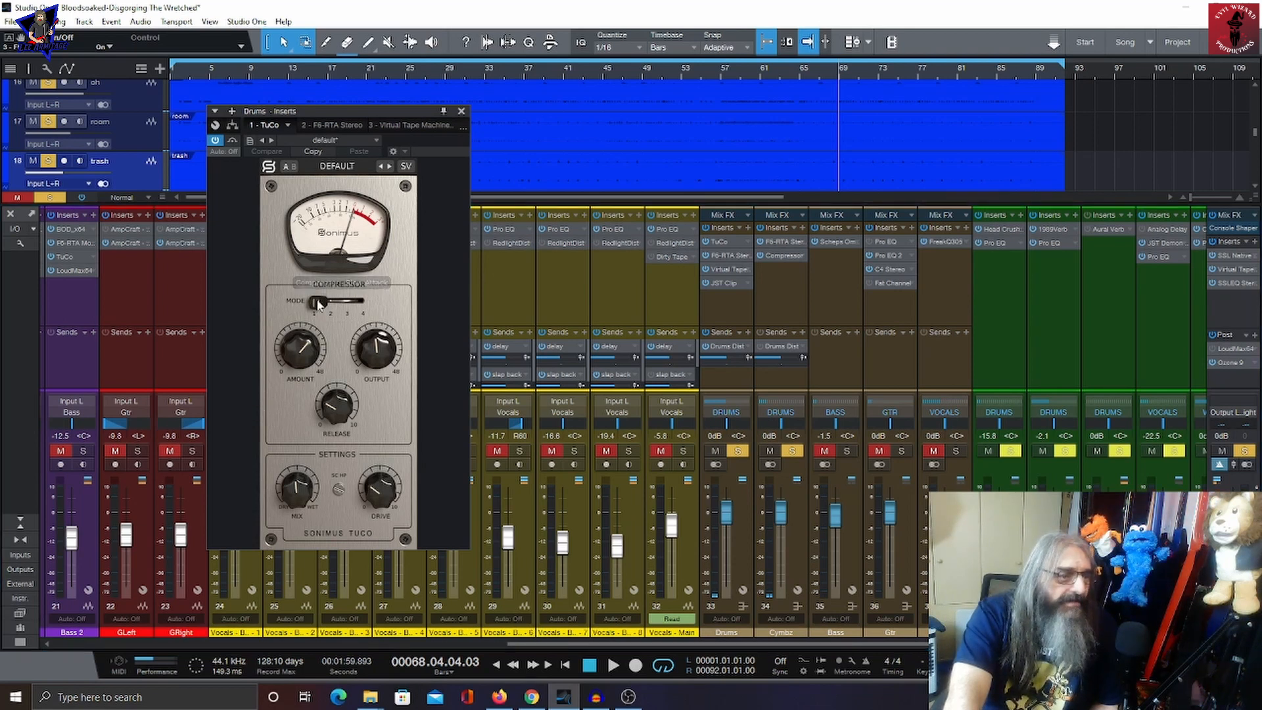
Step: View the Drums bus F6-RTA Stereo bands, Virtual Tape Machines x64 and JST Clip inserts, then close the window
left_click(339, 125)
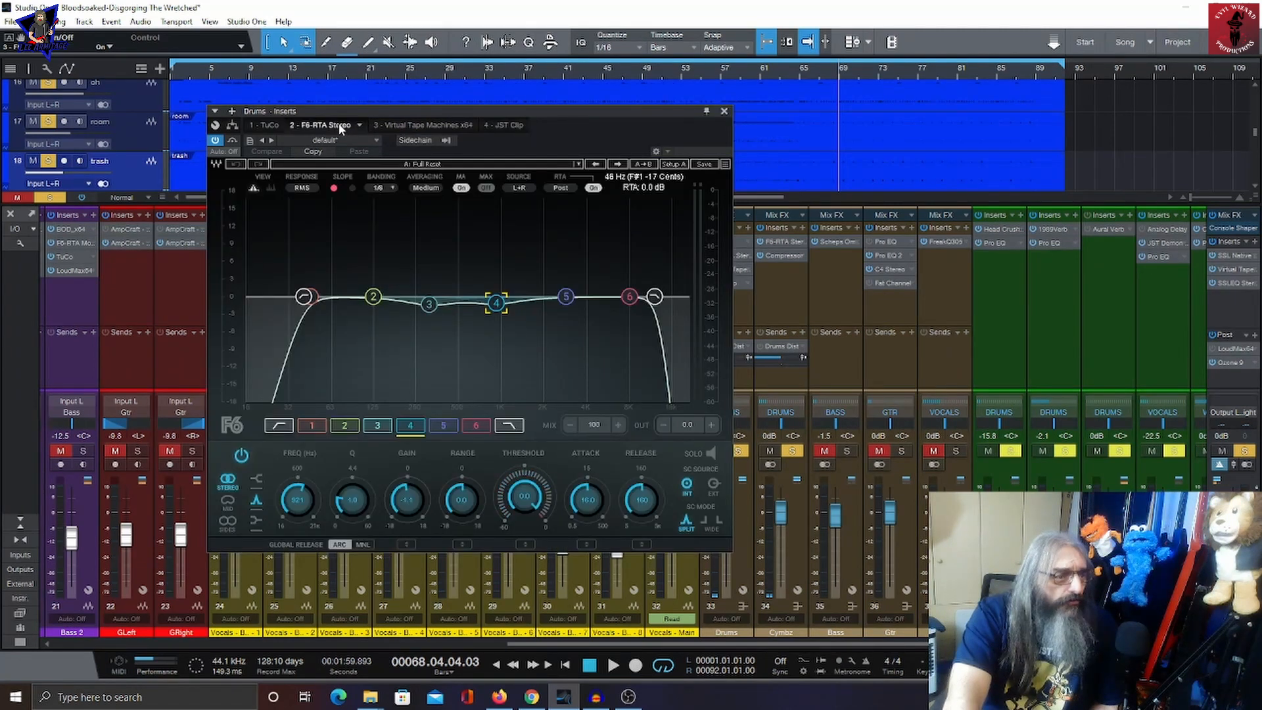
left_click(281, 427)
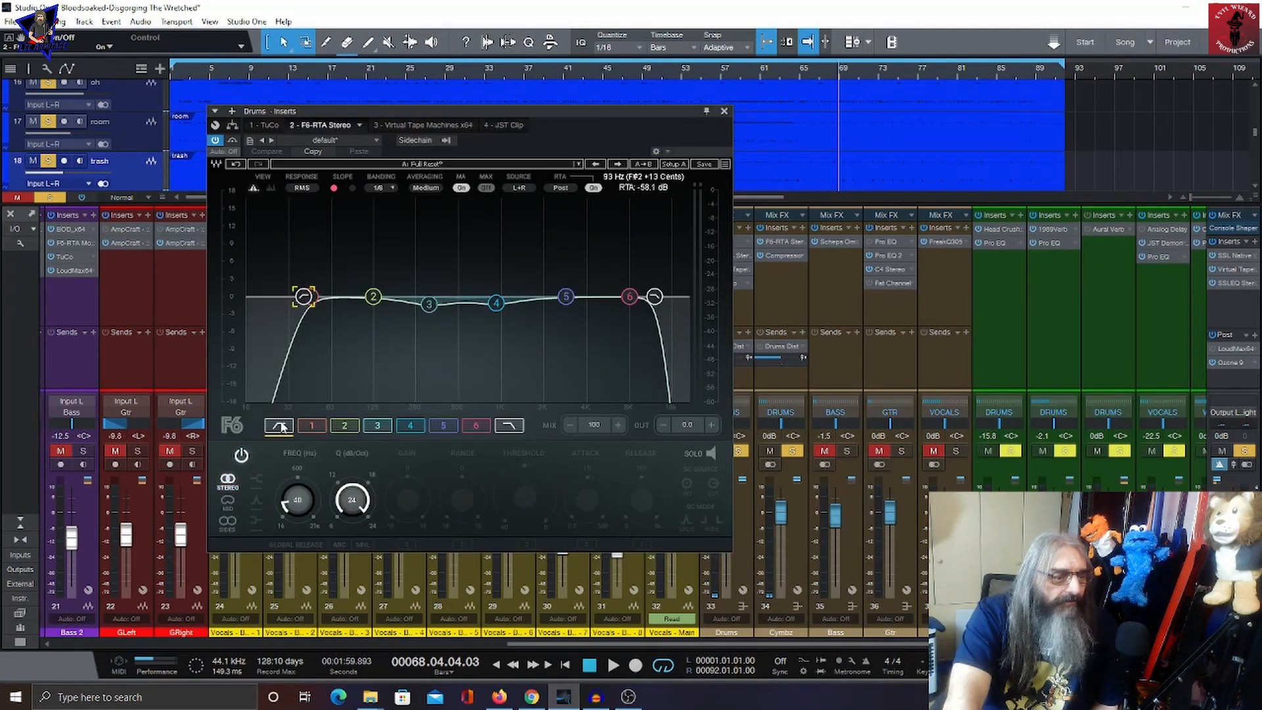
left_click(504, 426)
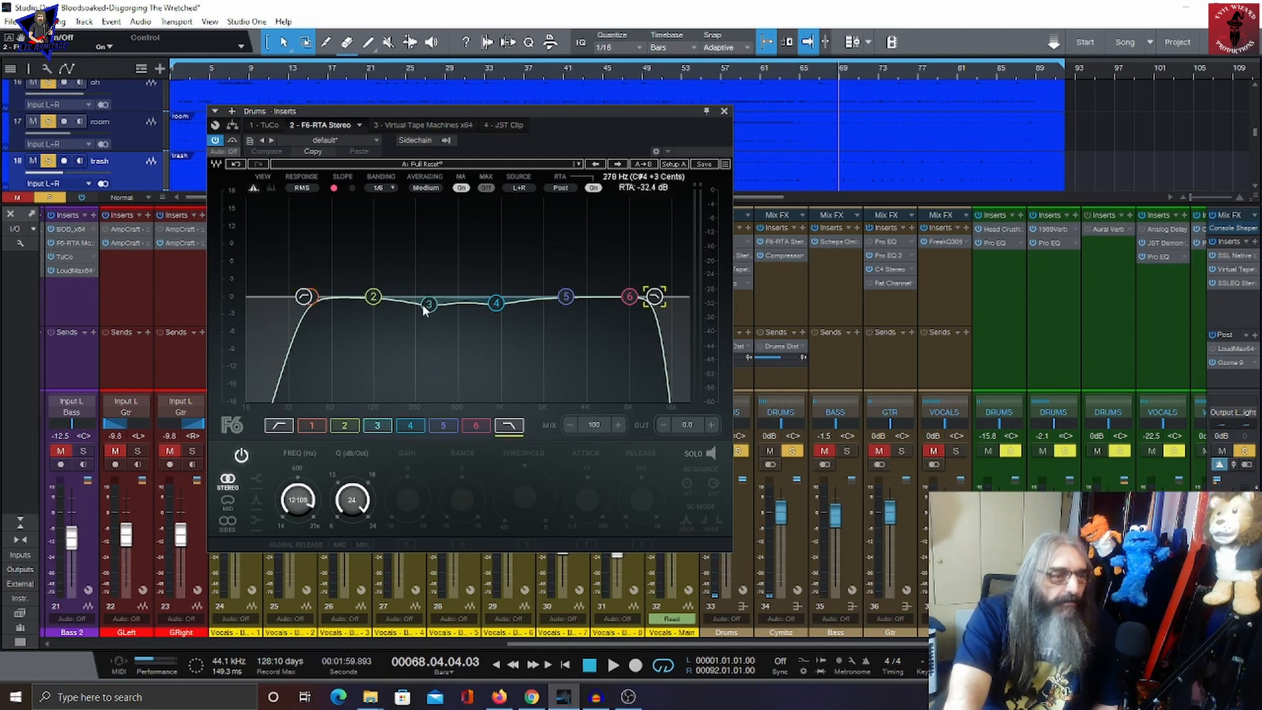
left_click(433, 124)
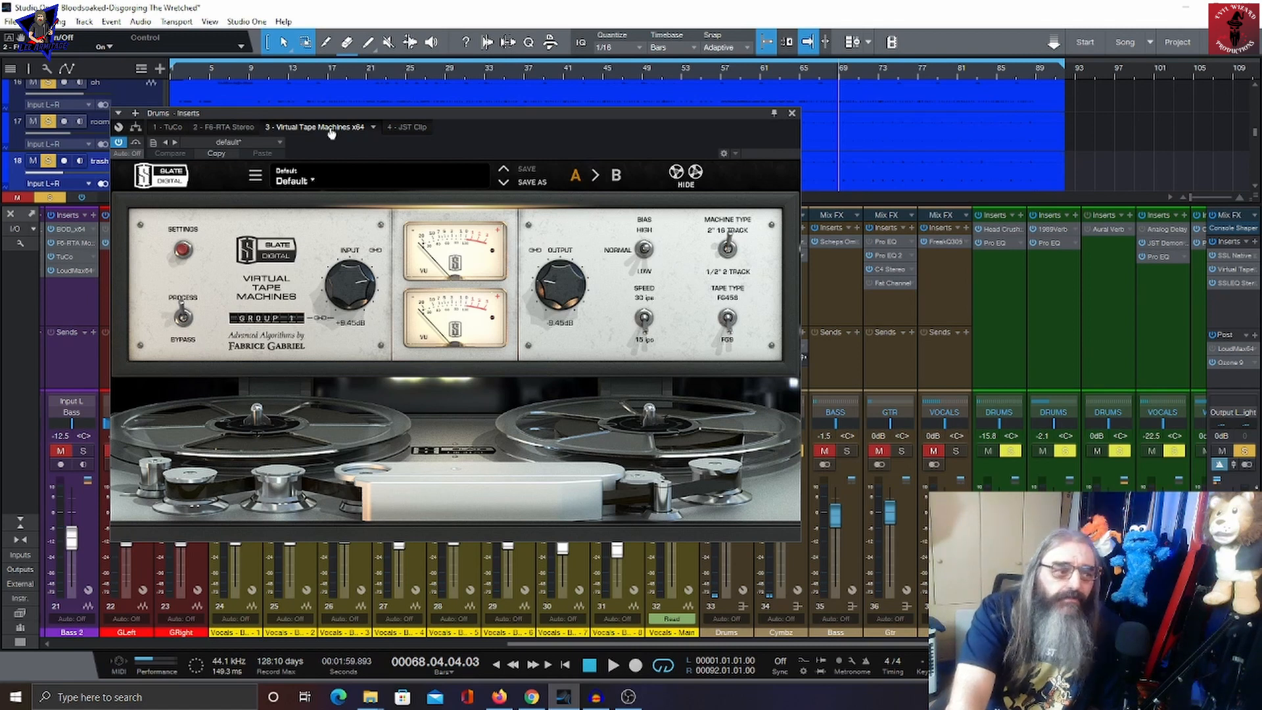
left_click(417, 127)
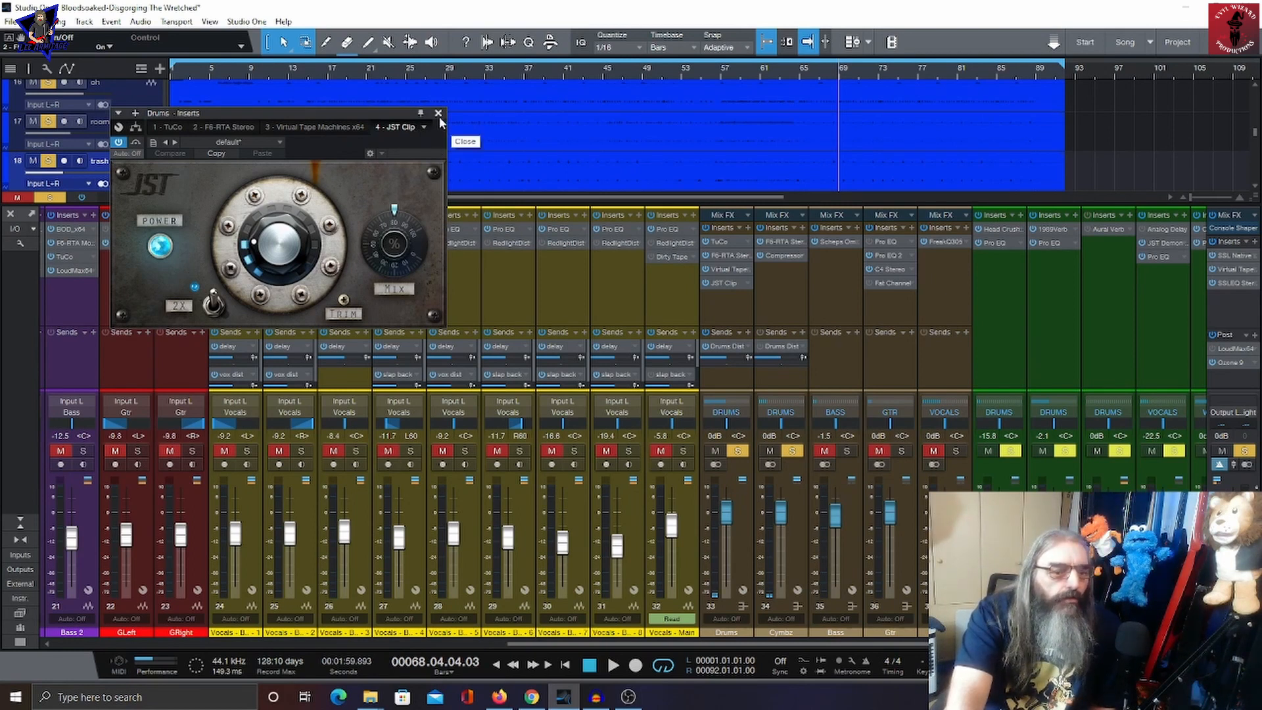
left_click(439, 116)
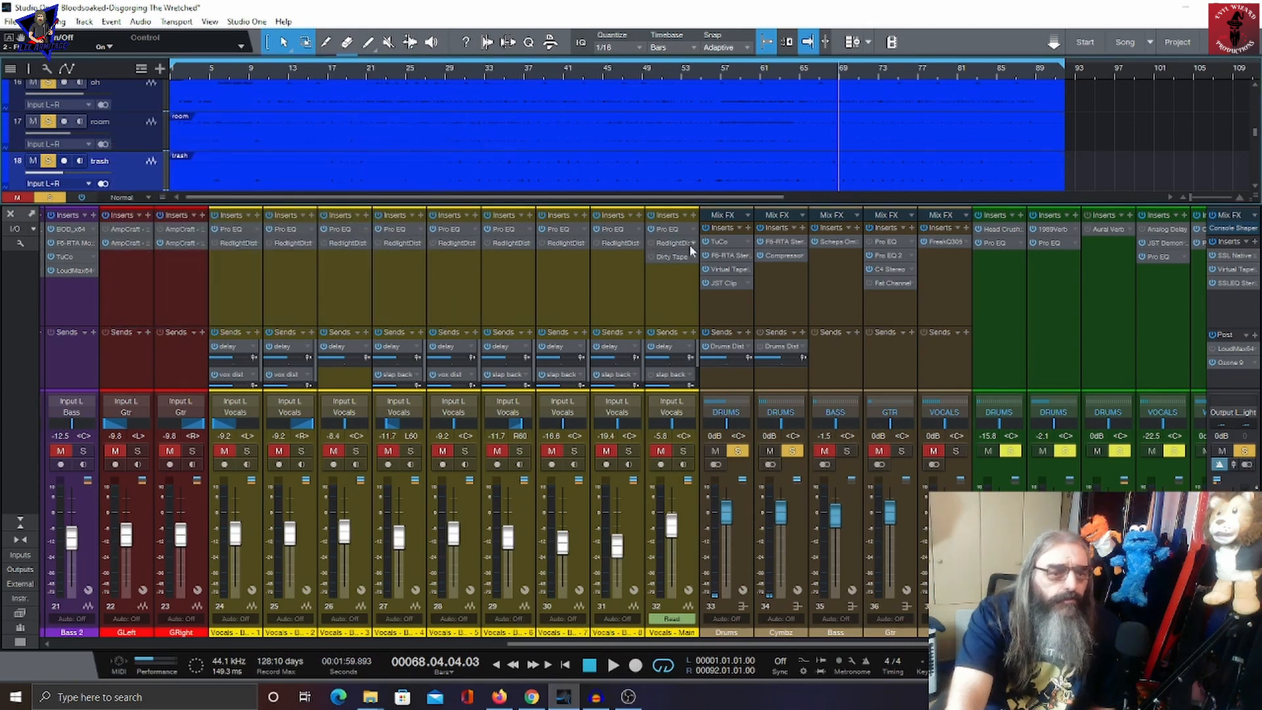
Step: Open the Cymbz bus inserts, view its F6-RTA Stereo and Compressor, and close the window
left_click(777, 239)
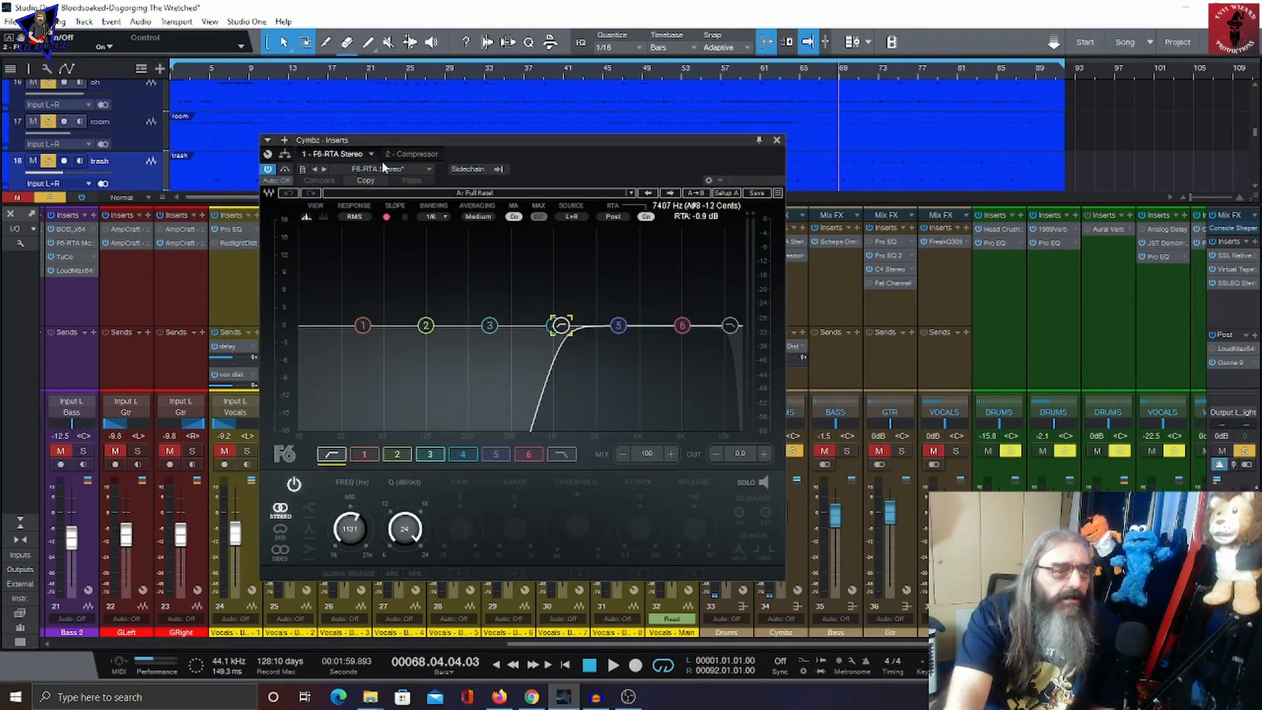
left_click(413, 154)
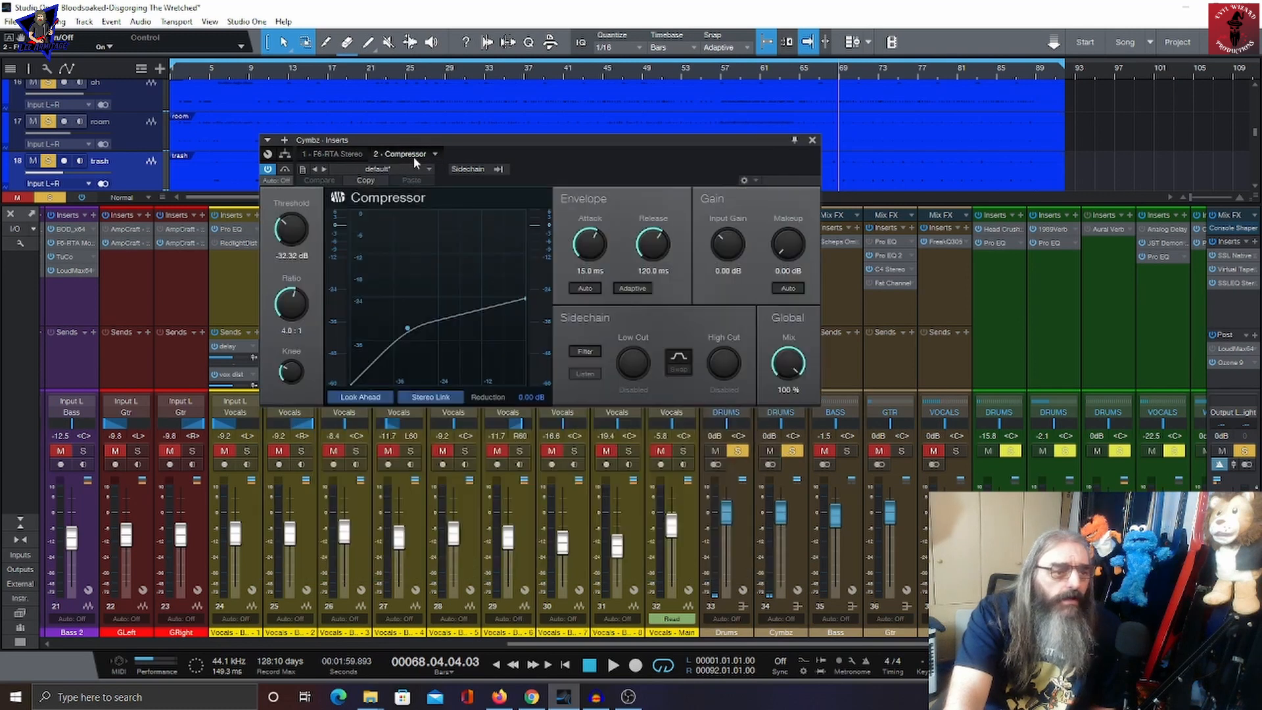
left_click(813, 140)
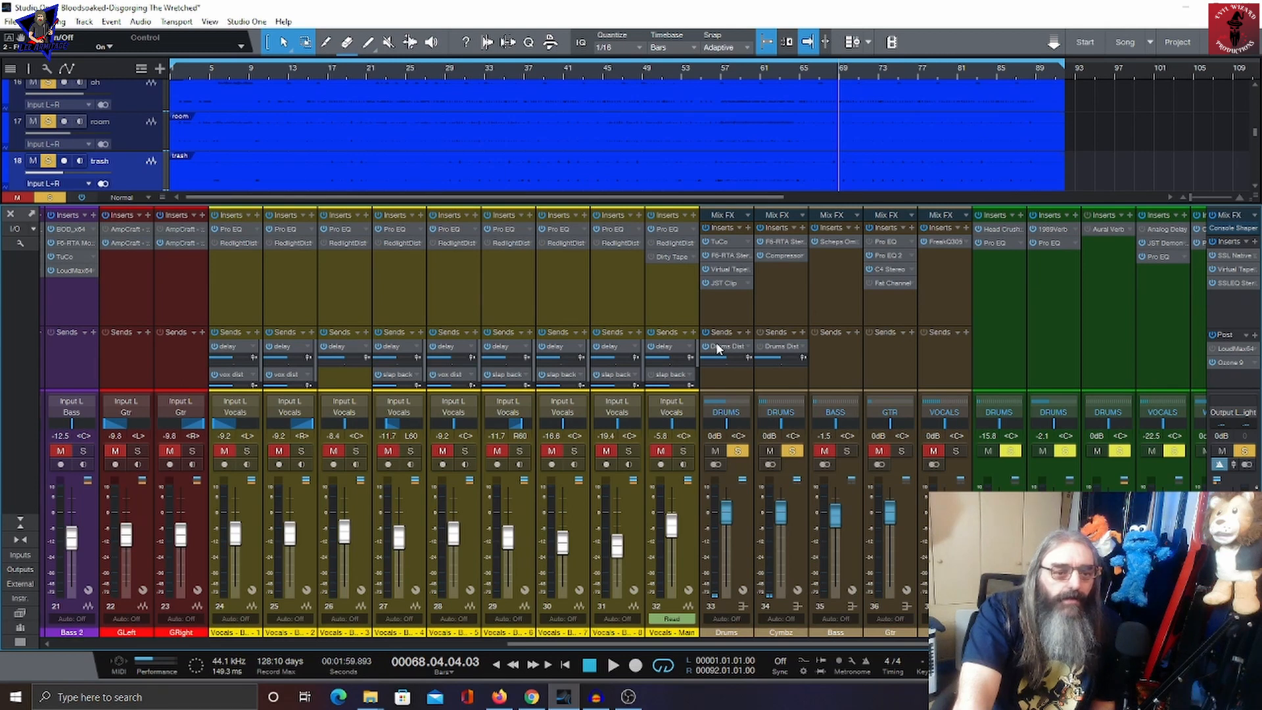
Step: Open the Drums Dist channel's Head Crusher v2 and Pro EQ inserts, then close the window
double_click(999, 230)
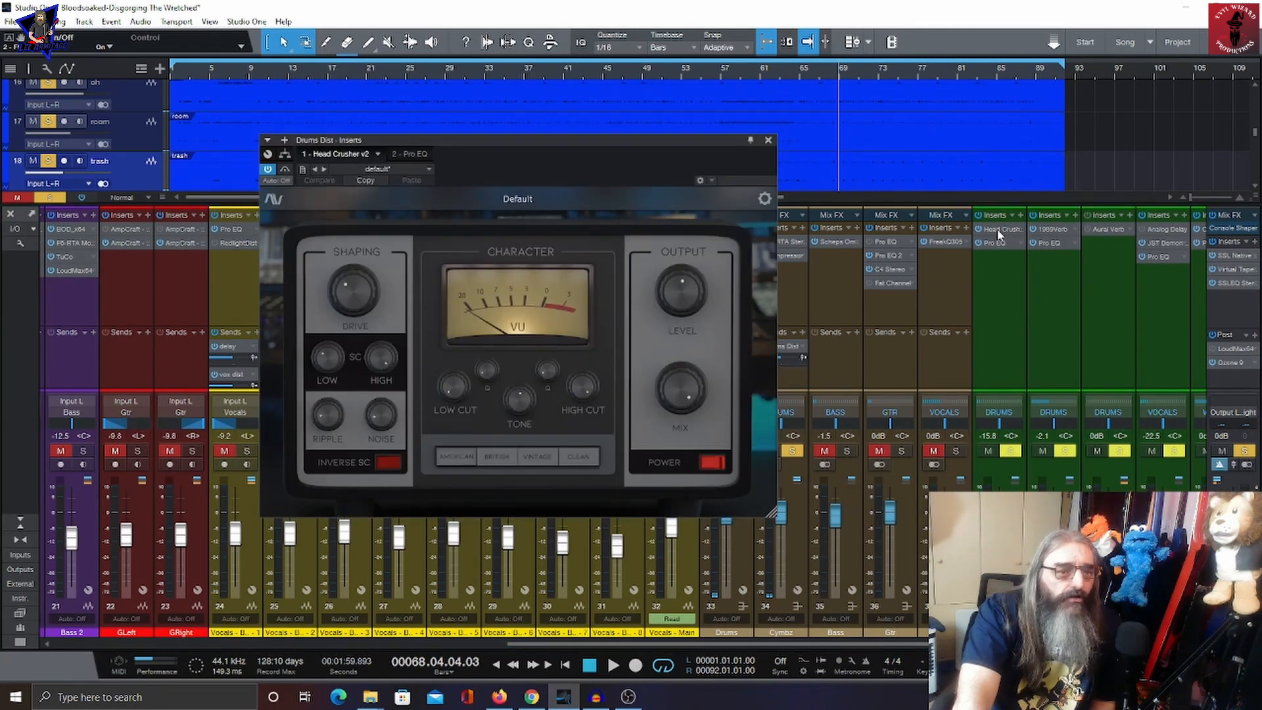
double_click(996, 243)
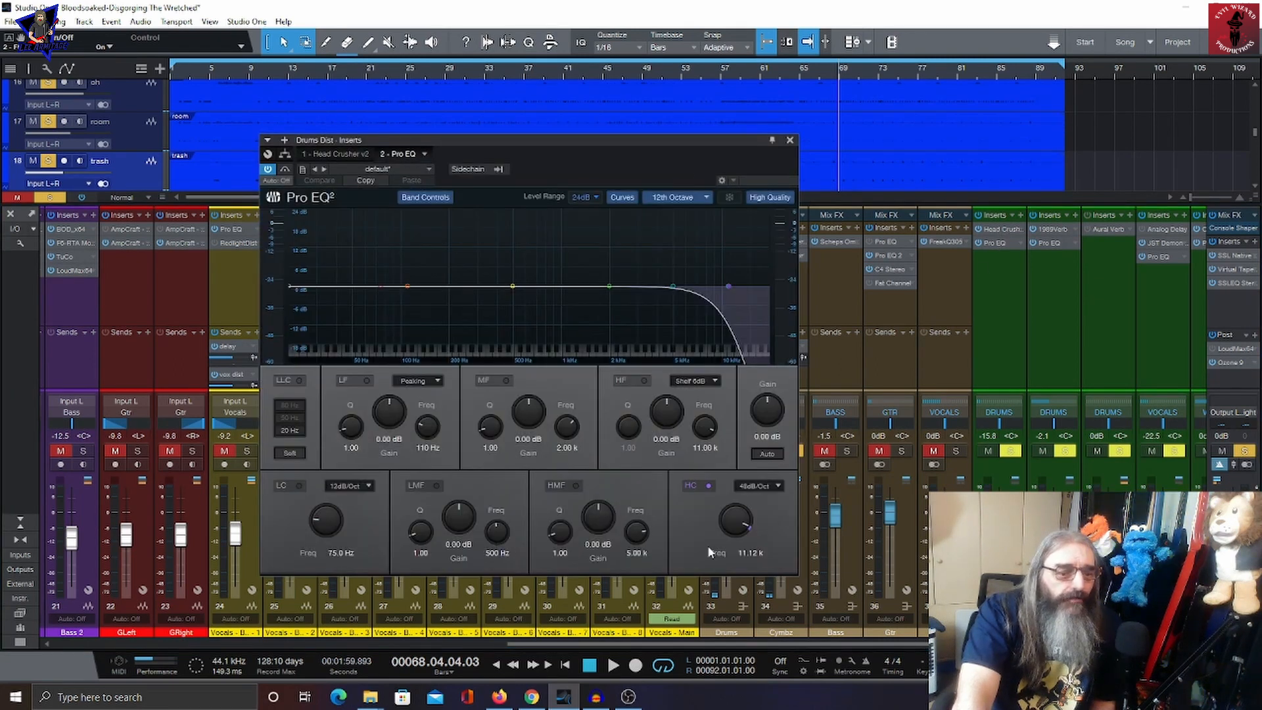
left_click(791, 142)
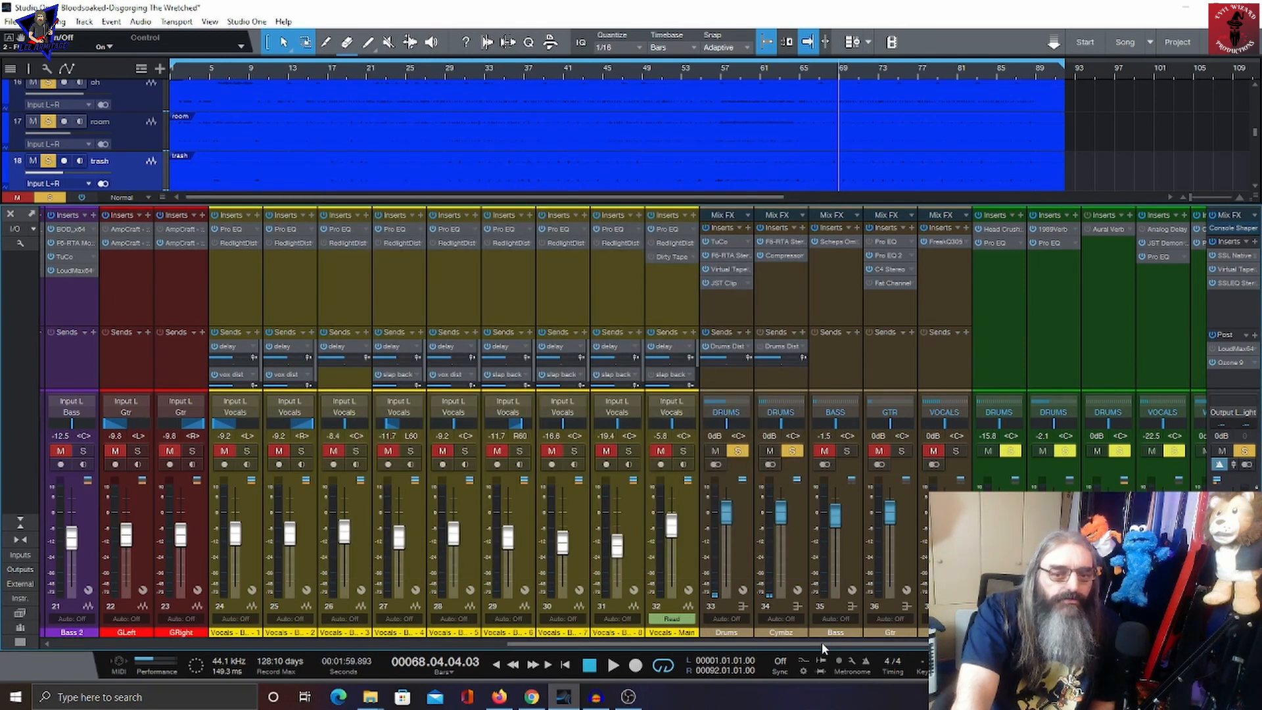
Step: Scroll the mixer back to the drum channels and enlarge the sends section
left_click_drag(822, 643, 258, 657)
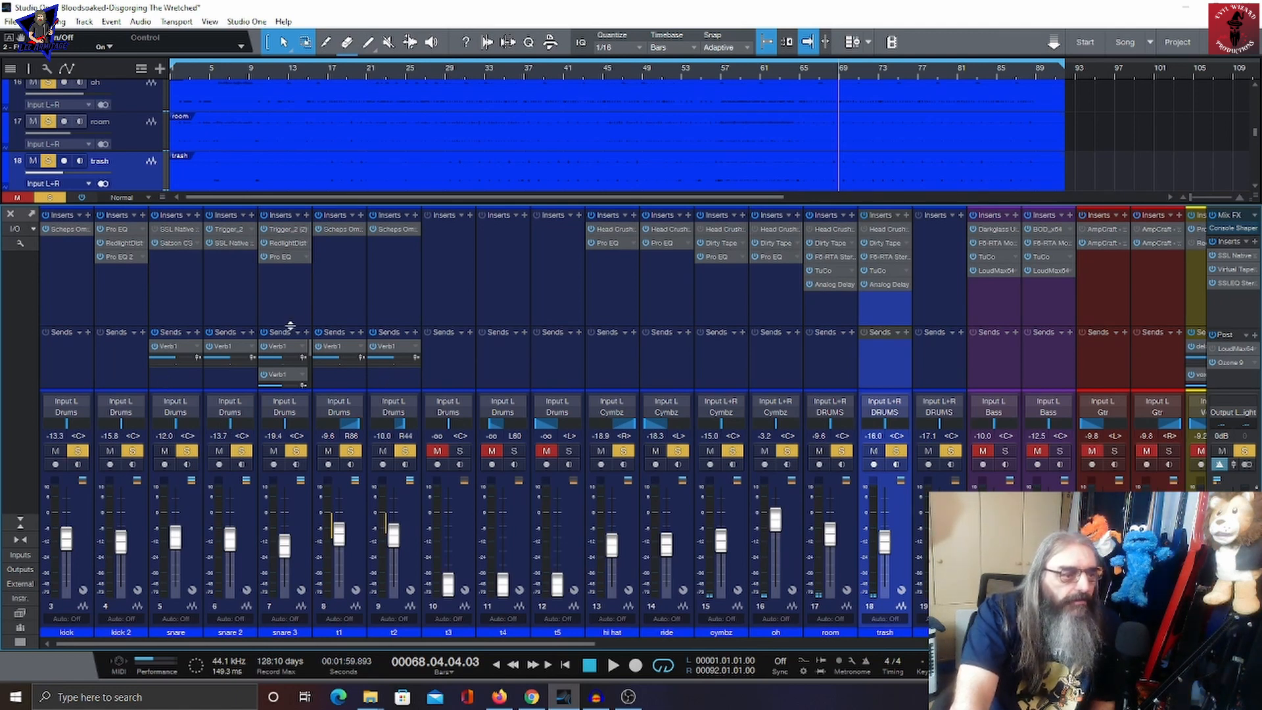
left_click_drag(290, 325, 292, 264)
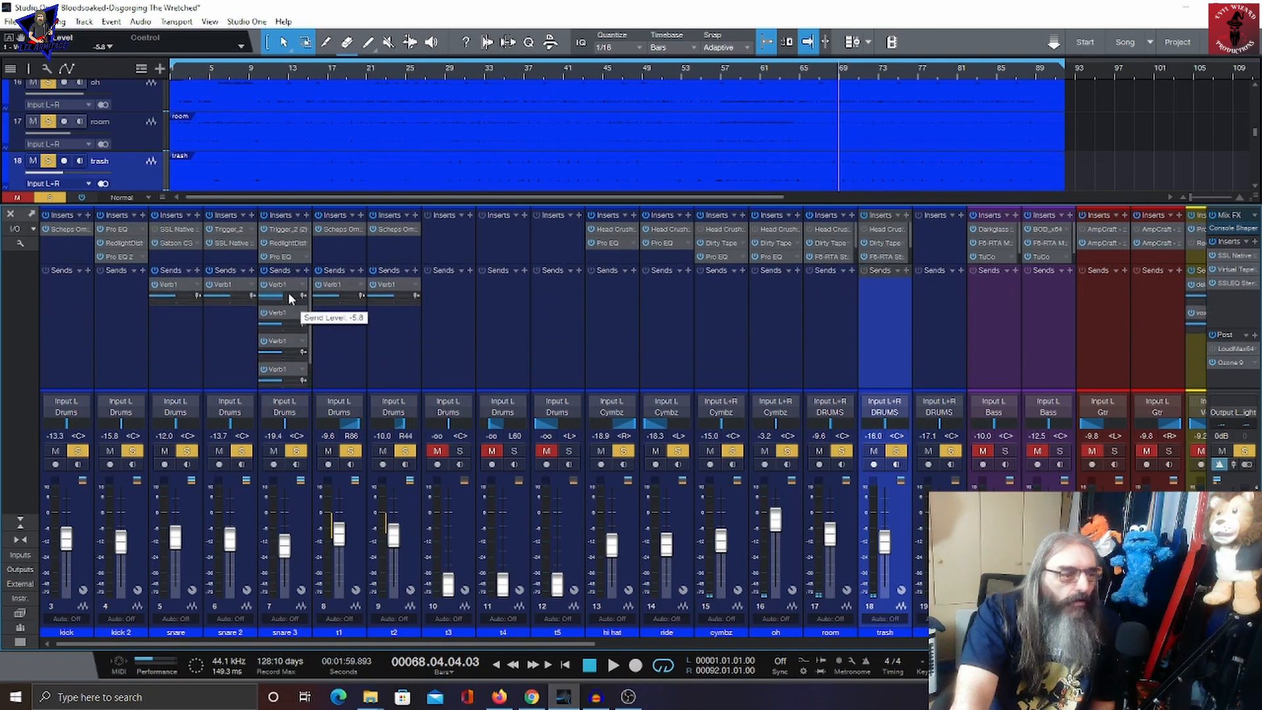
Step: Scroll the mixer to the FX channels and view the Verb1 channel's 1989Verb and Pro EQ inserts, then close the window
left_click(314, 351)
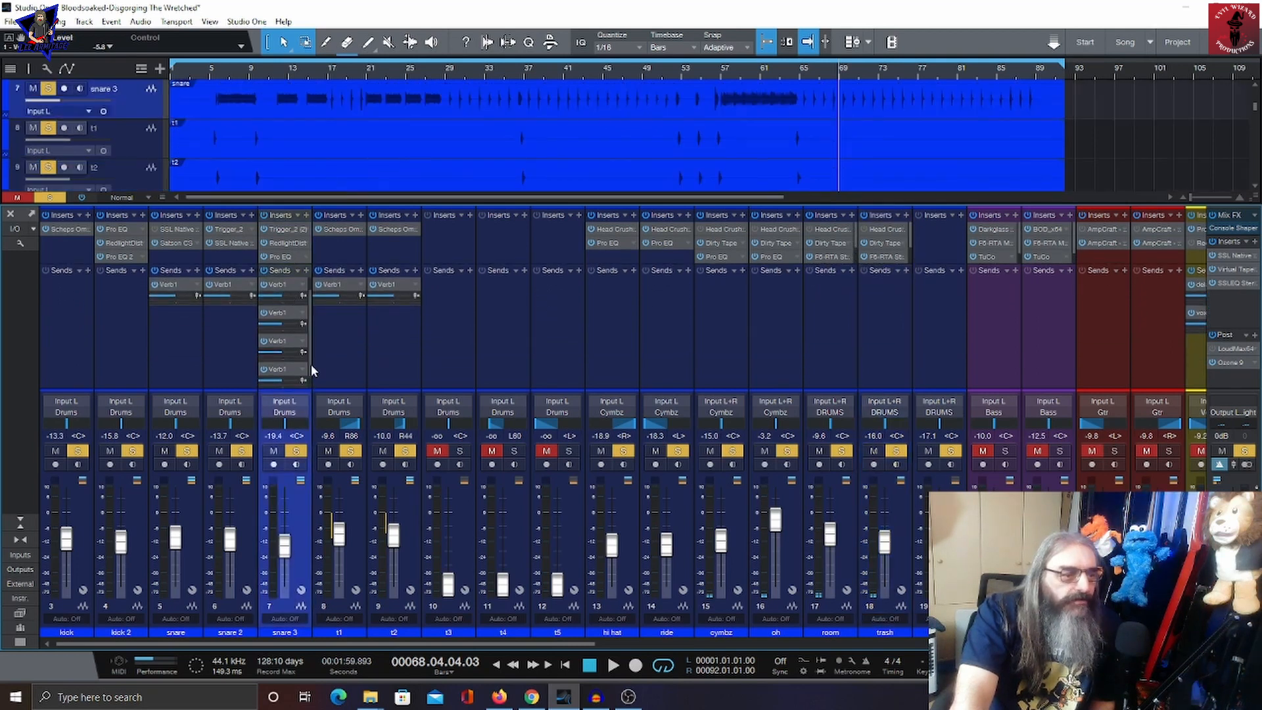
left_click_drag(501, 638, 545, 640)
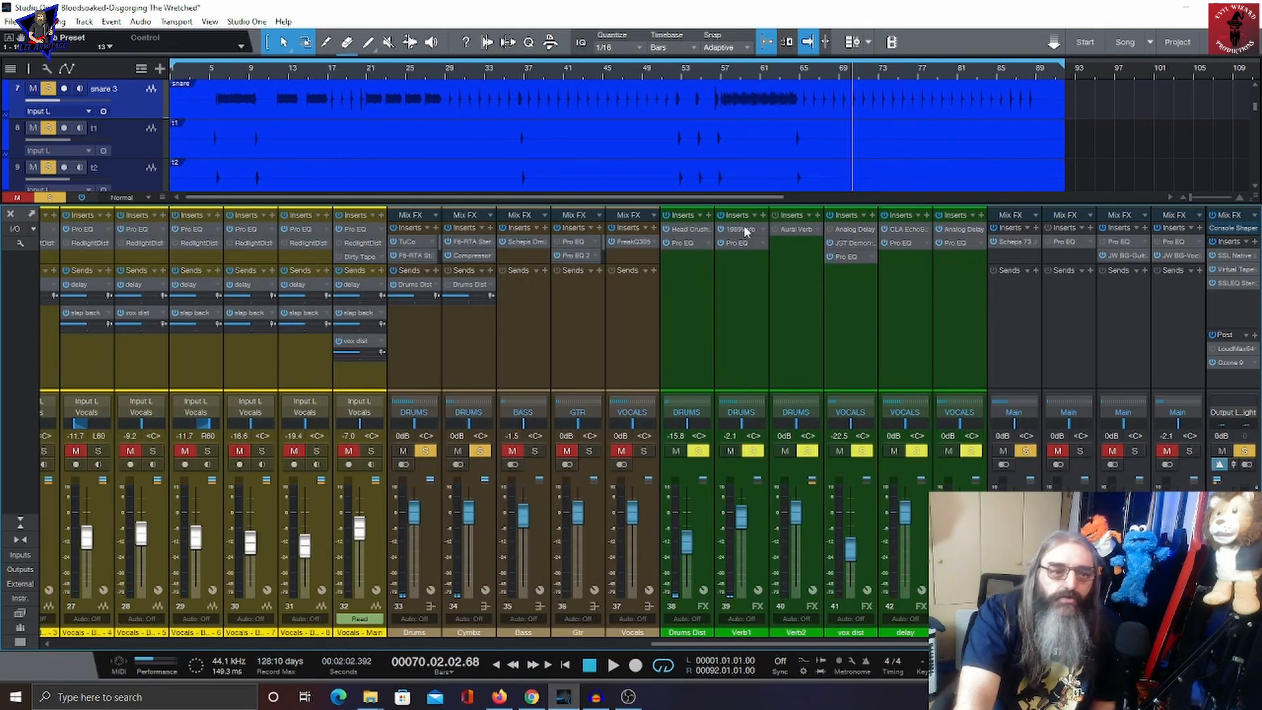
left_click(746, 229)
left_click_drag(491, 149, 373, 181)
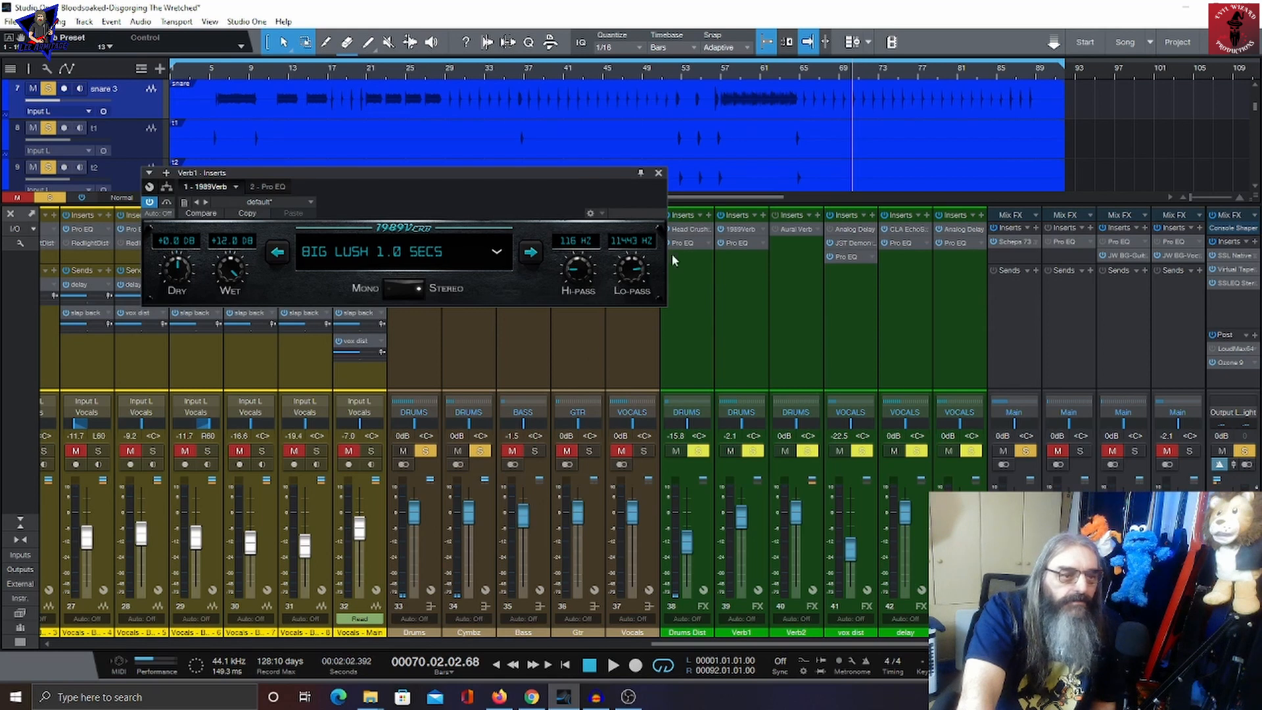
left_click(658, 172)
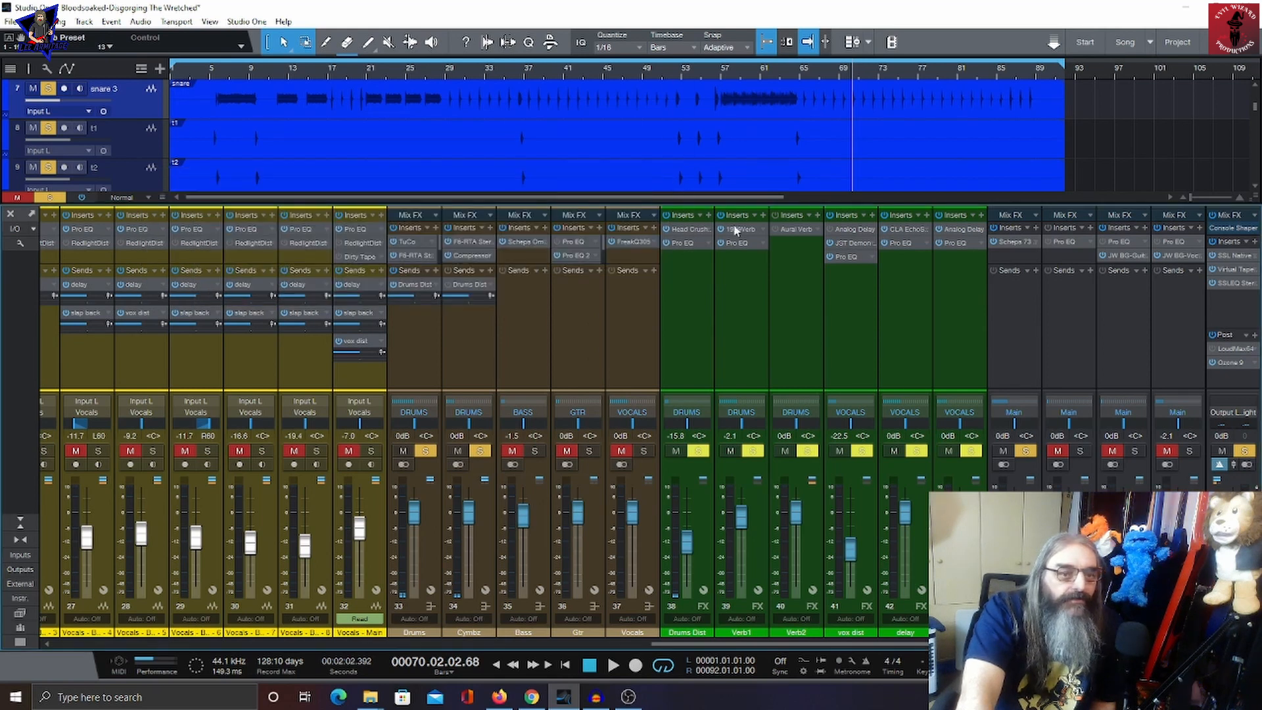
left_click(735, 240)
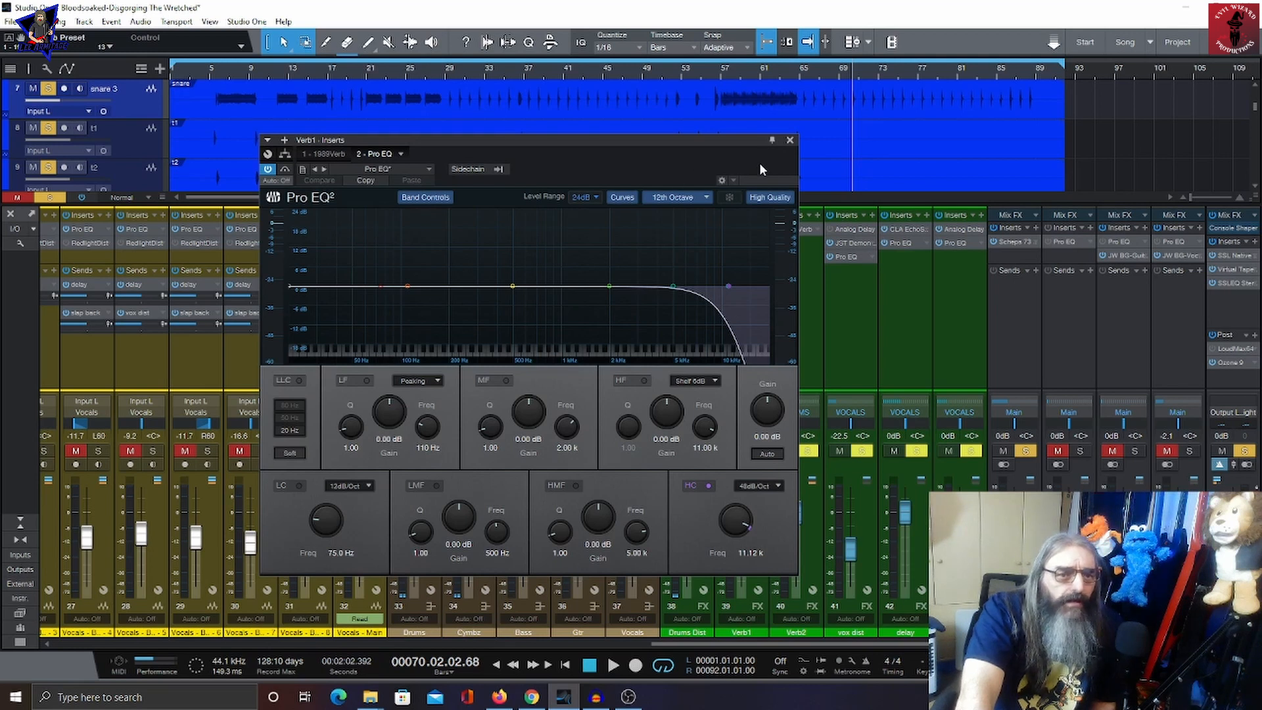
left_click(789, 142)
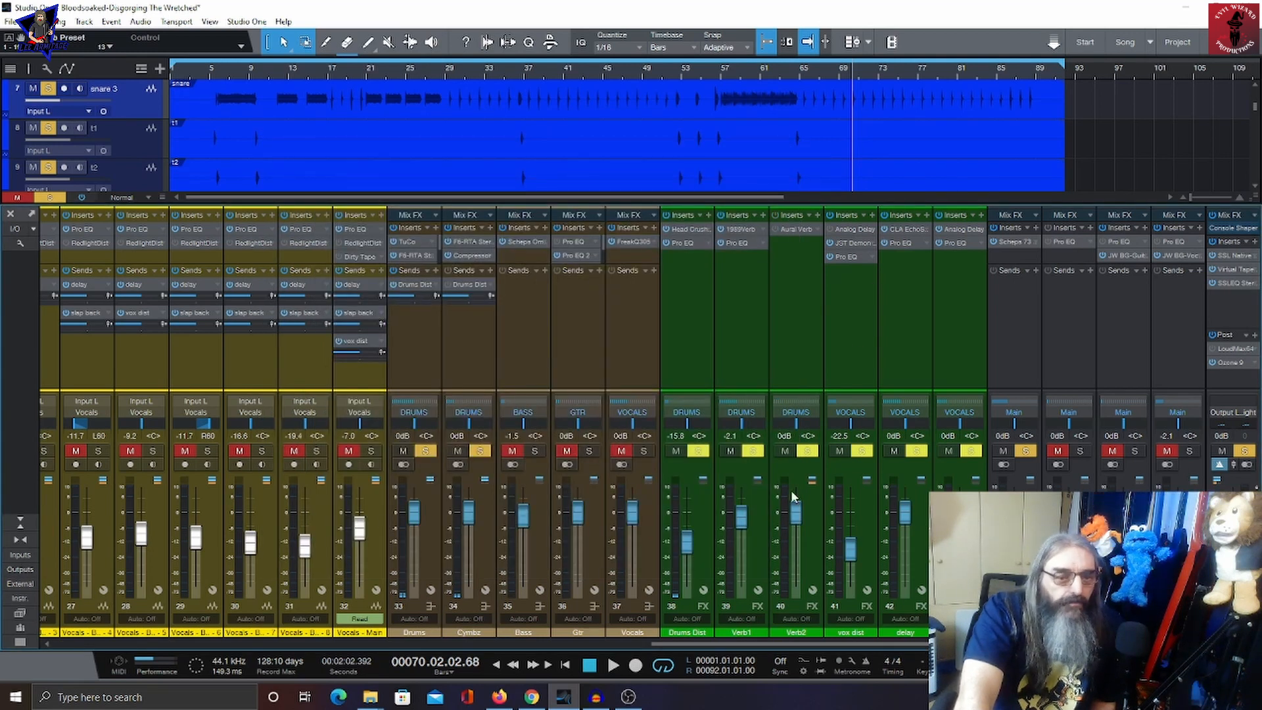
Step: Open the Schepps 73 Stereo insert on the DRUMS output channel, view it, and close the window
left_click(1012, 242)
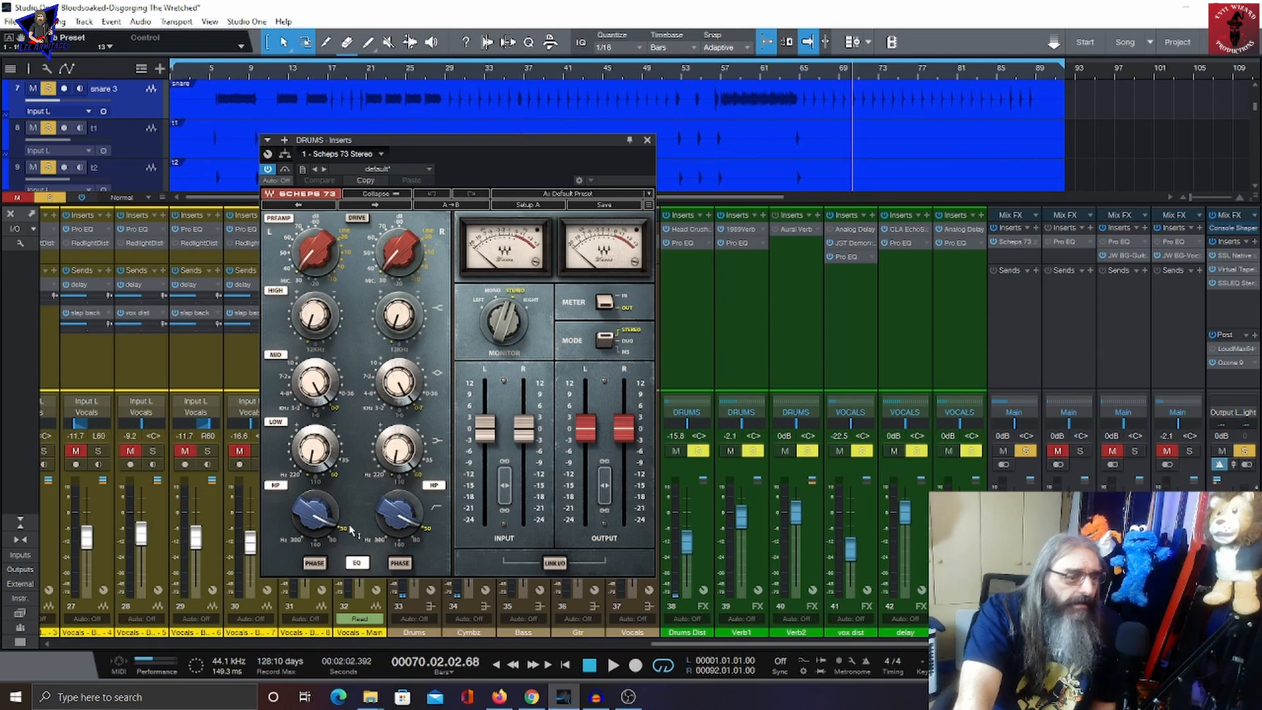
mouse_move(348, 532)
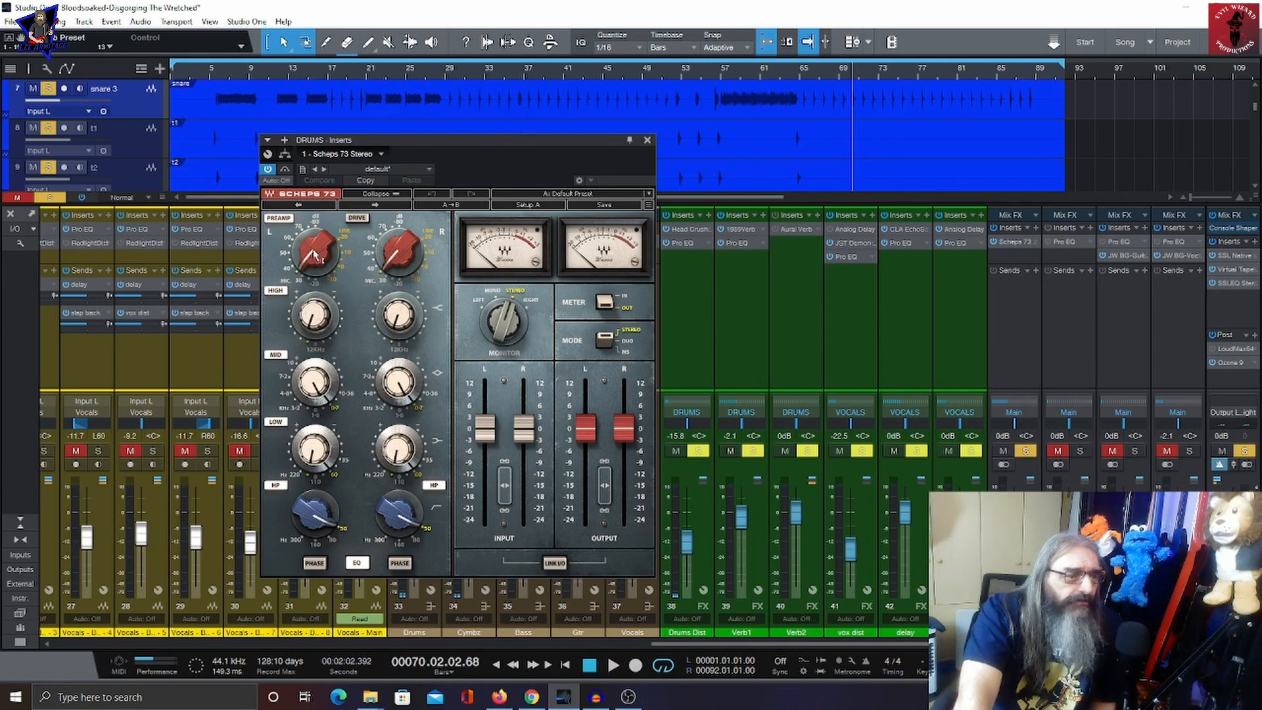
mouse_move(315, 255)
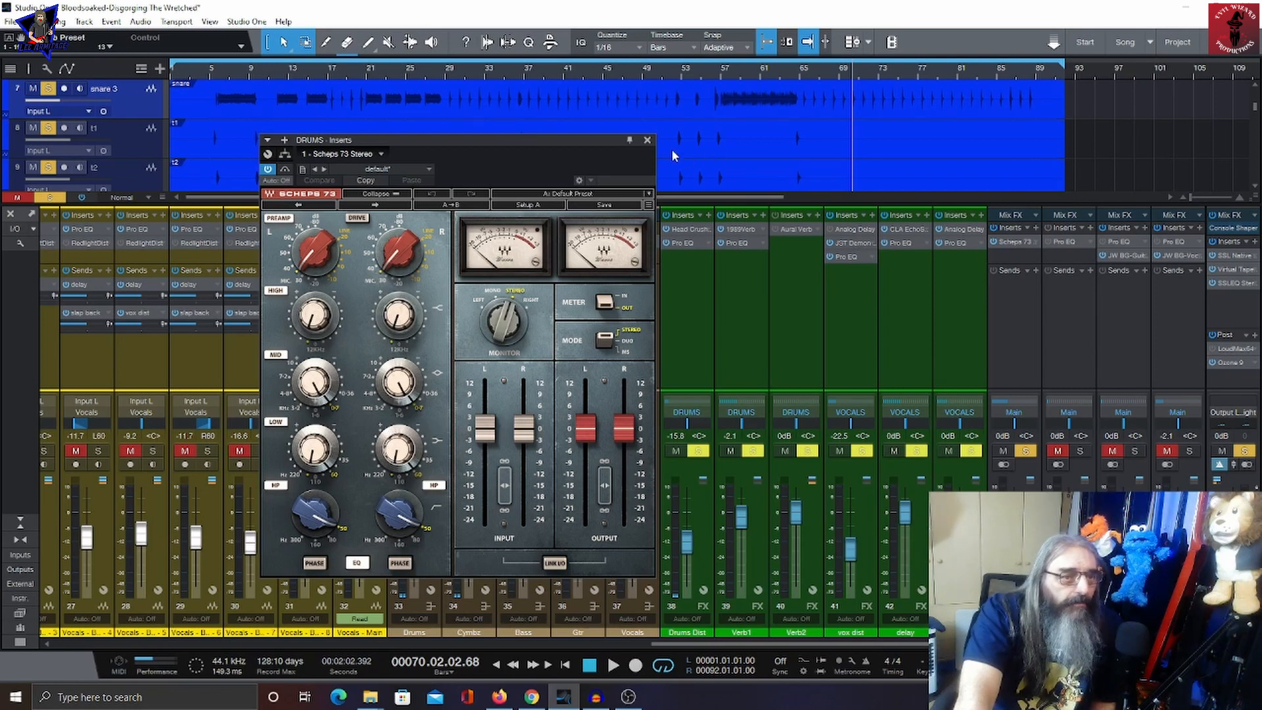
left_click(647, 140)
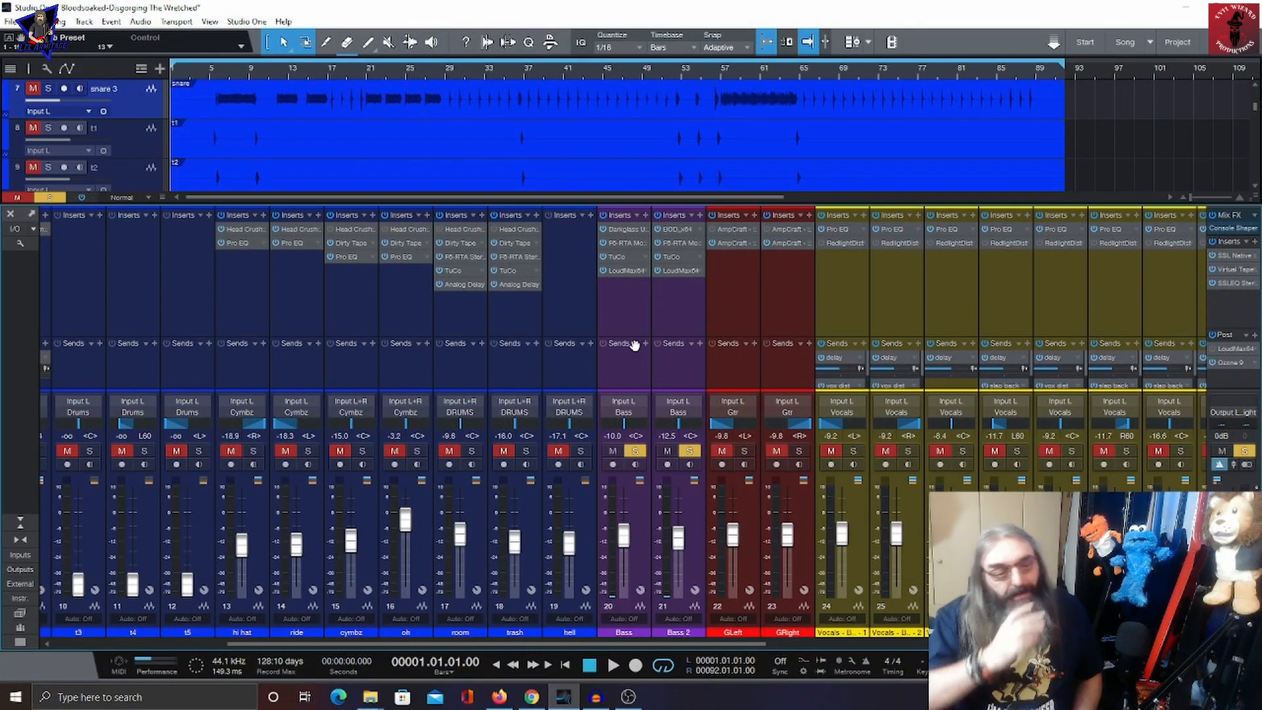
Step: Select the Bass channel, unsolo Bass 2 so only Bass is soloed, and play it back briefly
left_click(660, 320)
left_click(622, 311)
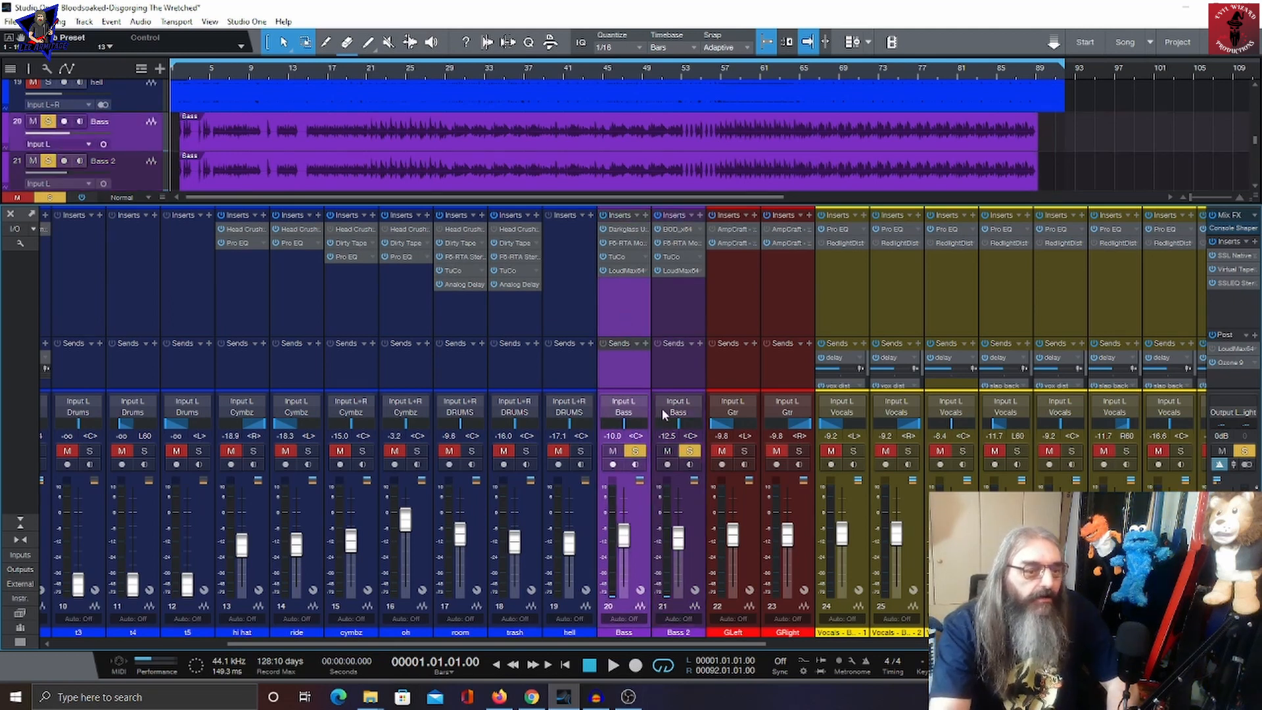
left_click(689, 450)
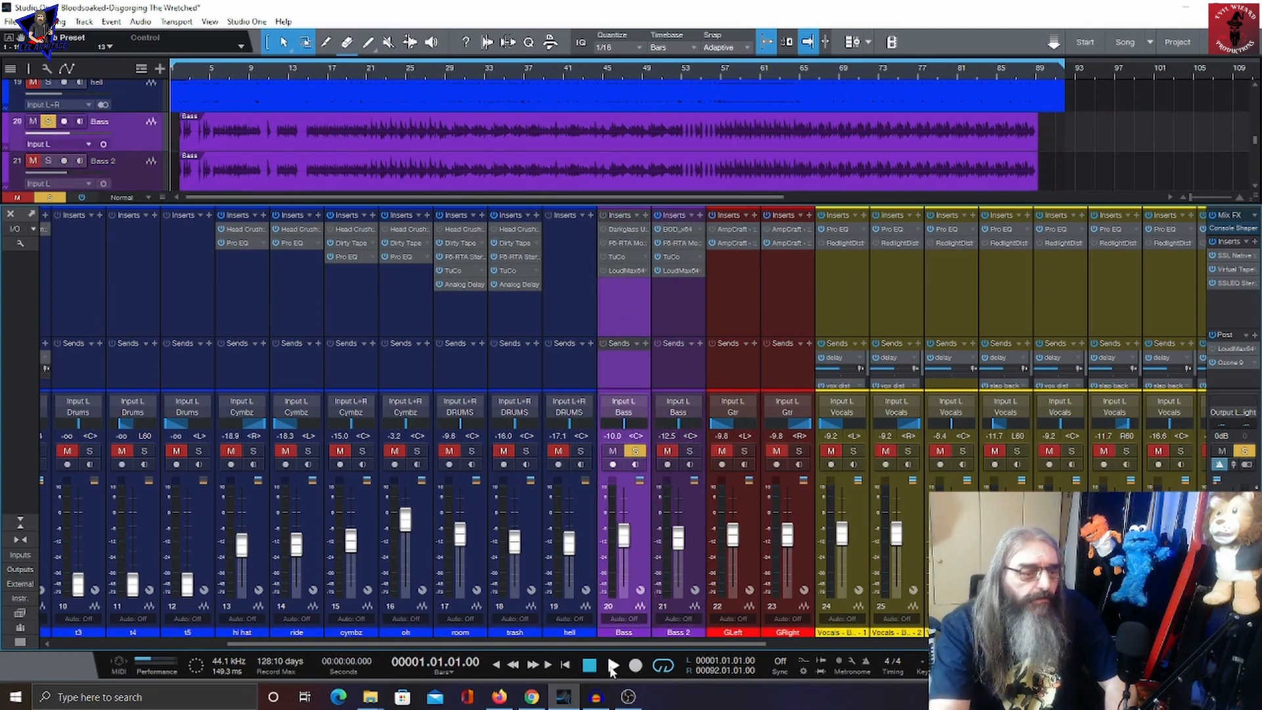
left_click(613, 665)
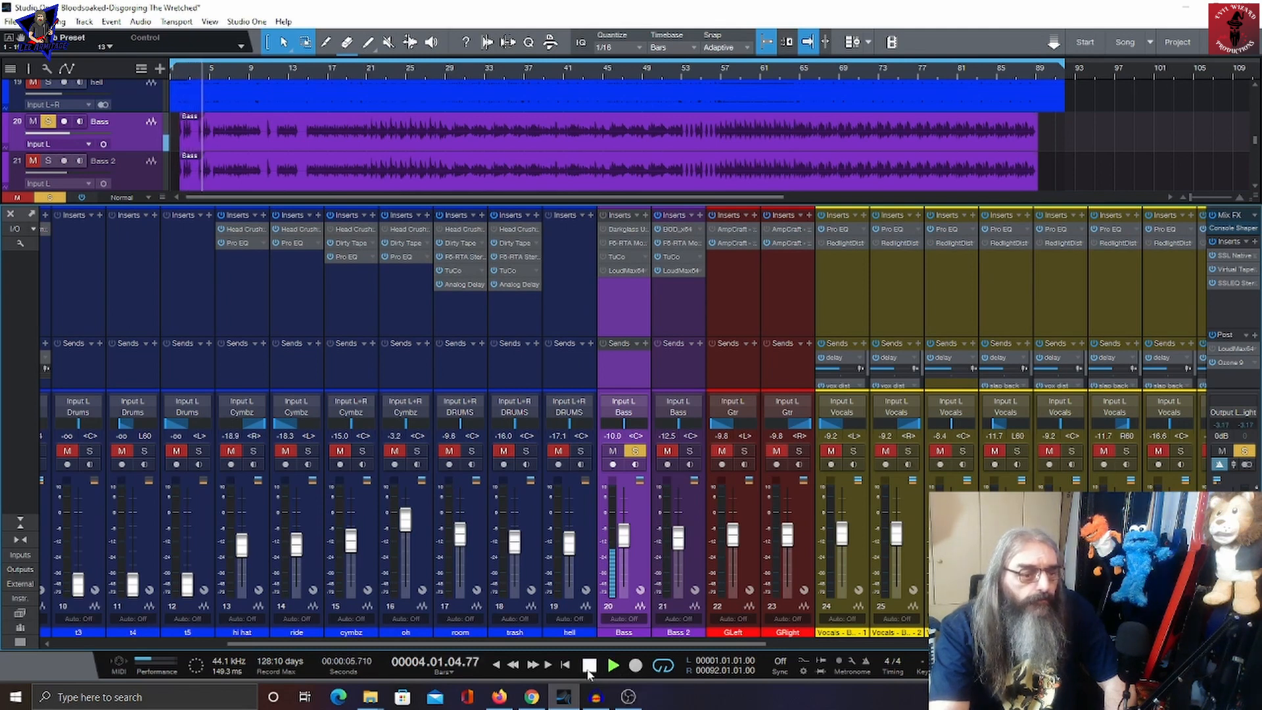
left_click(589, 666)
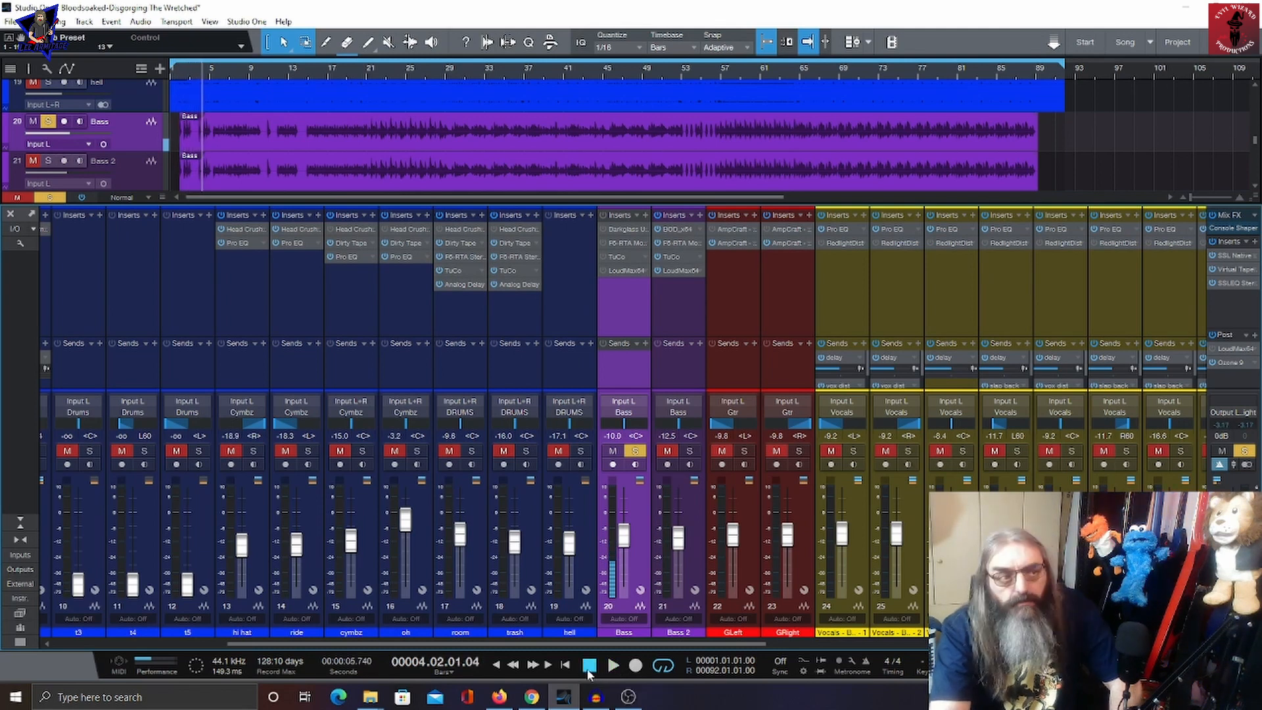
Step: Open the Bass channel's Darkglass Ultra x64 insert and audition it during playback
left_click(614, 229)
left_click_drag(651, 111, 518, 63)
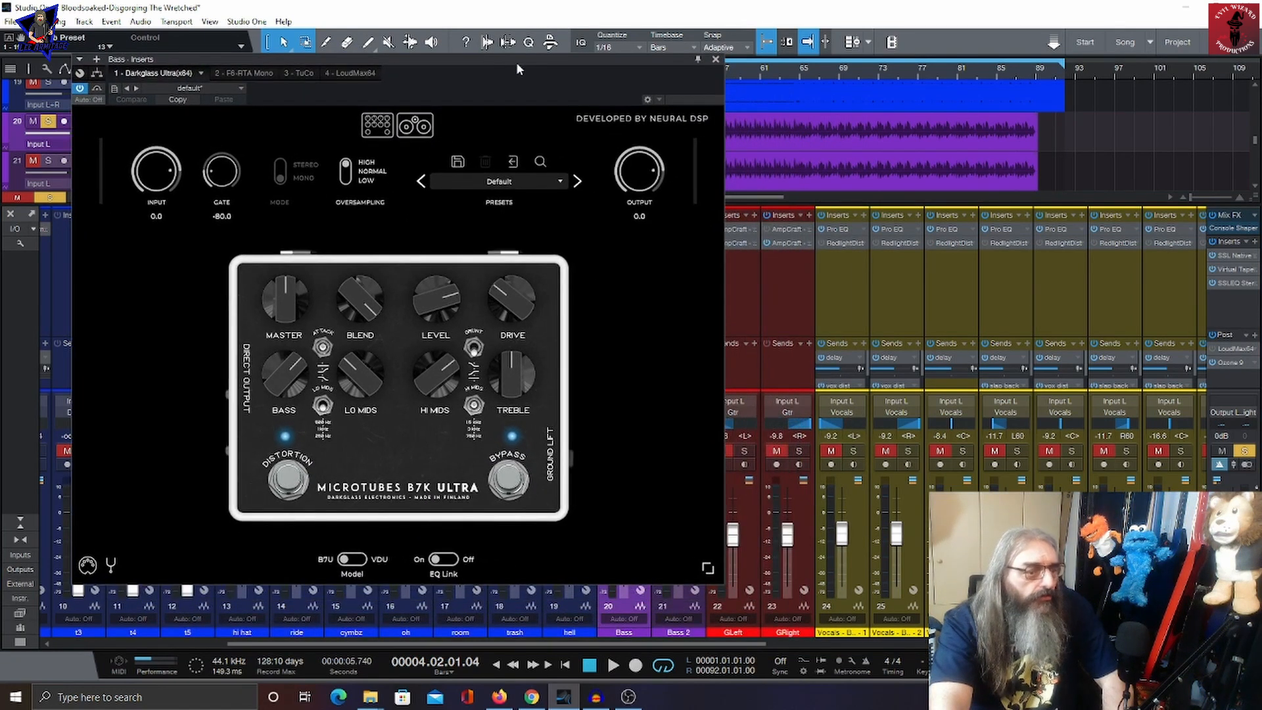
left_click(611, 665)
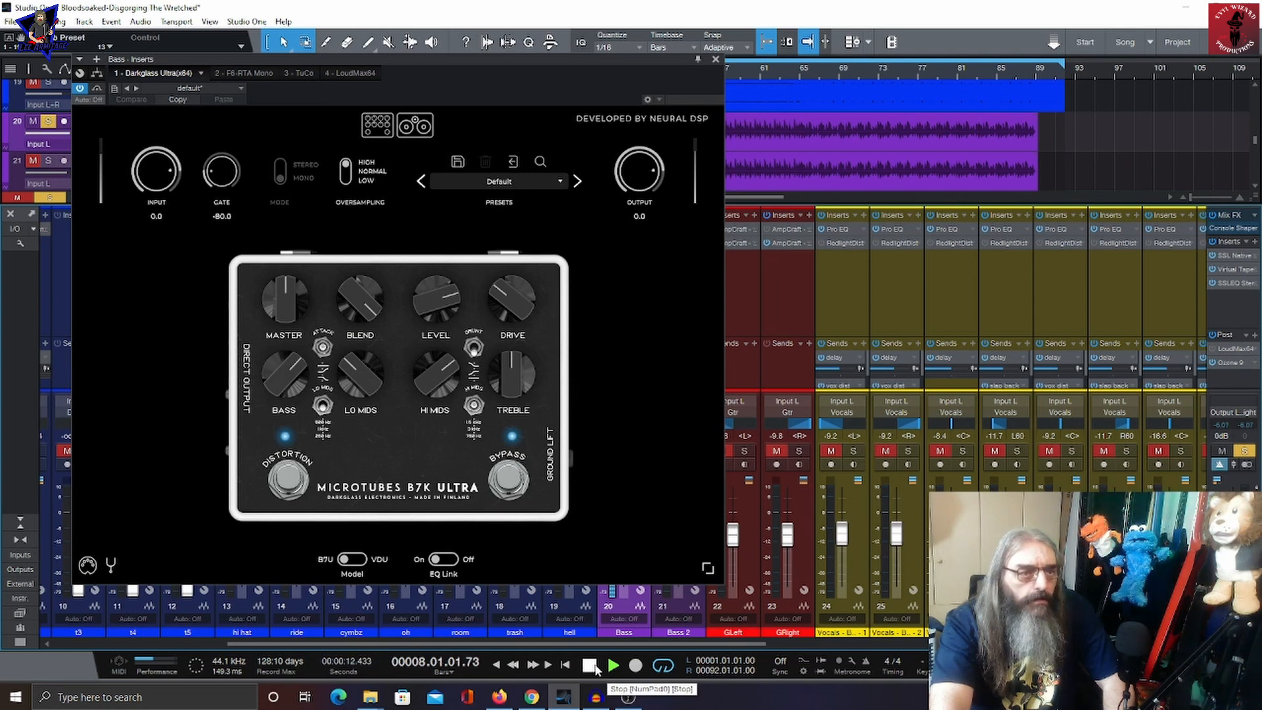
left_click(595, 666)
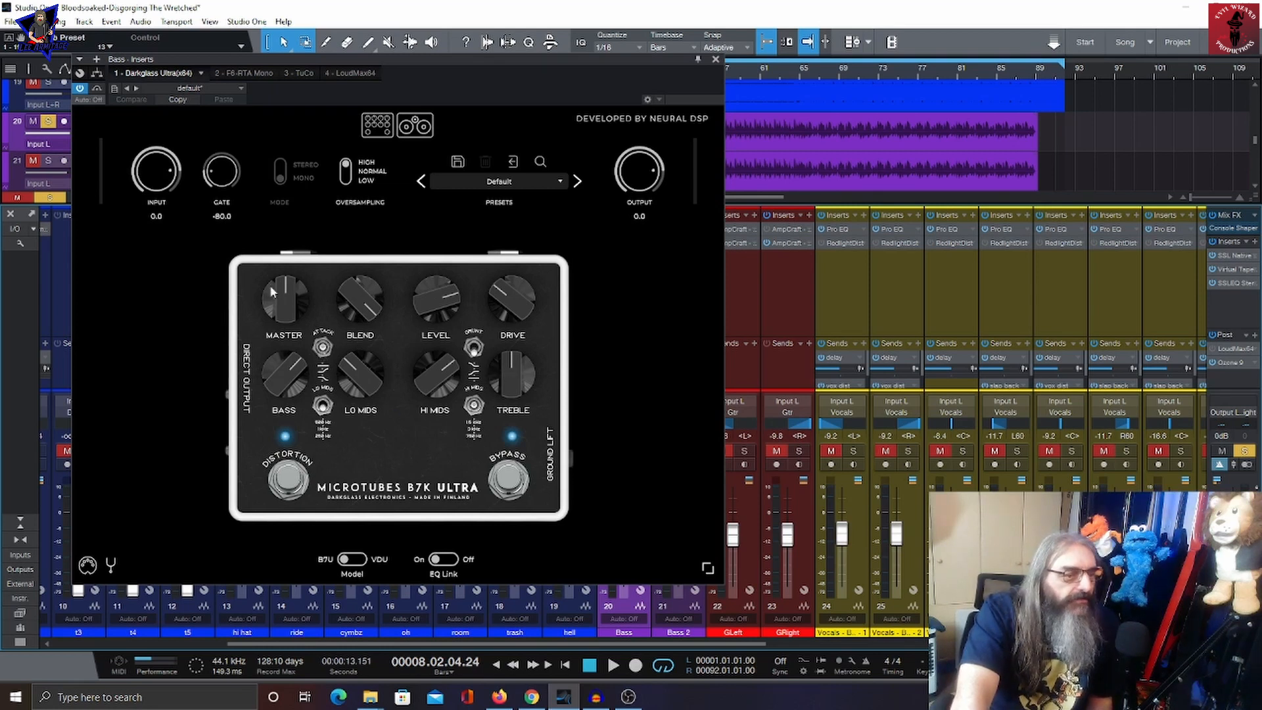
Step: Switch to the Bass channel's F6-RTA Mono insert and inspect its bands during playback
left_click(238, 72)
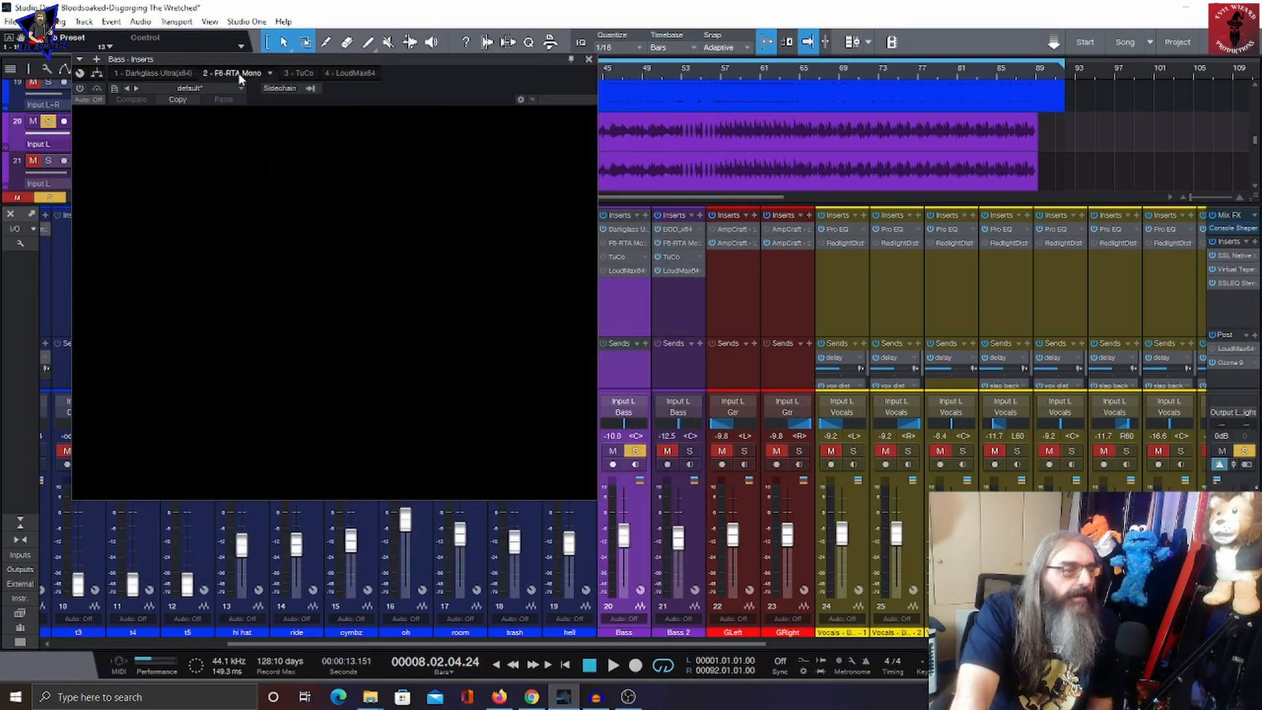
left_click(142, 374)
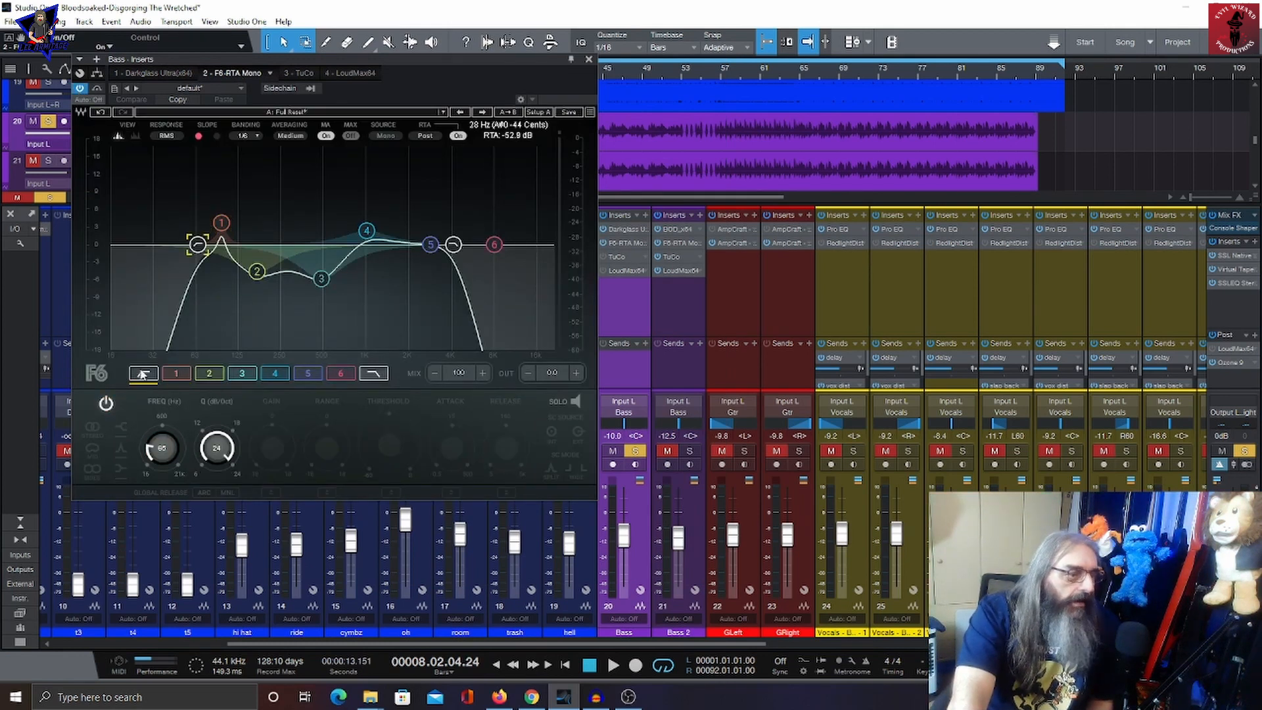
left_click(372, 373)
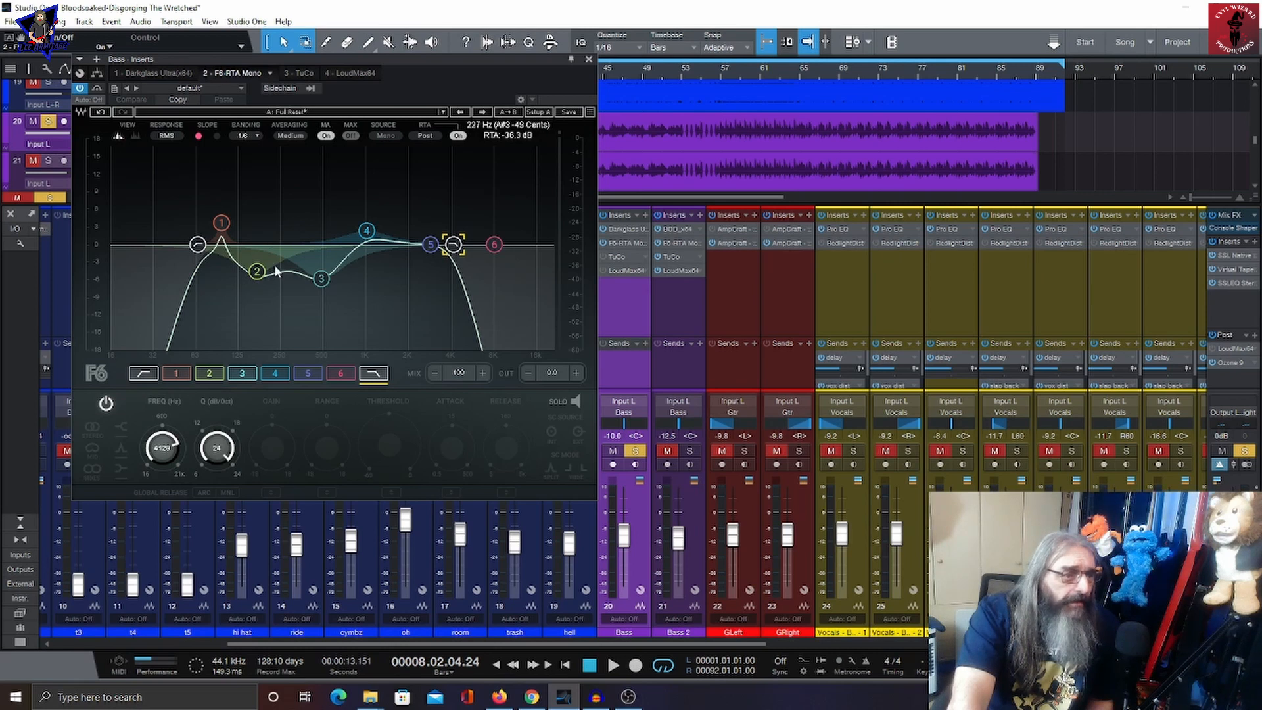
left_click(285, 373)
left_click(175, 375)
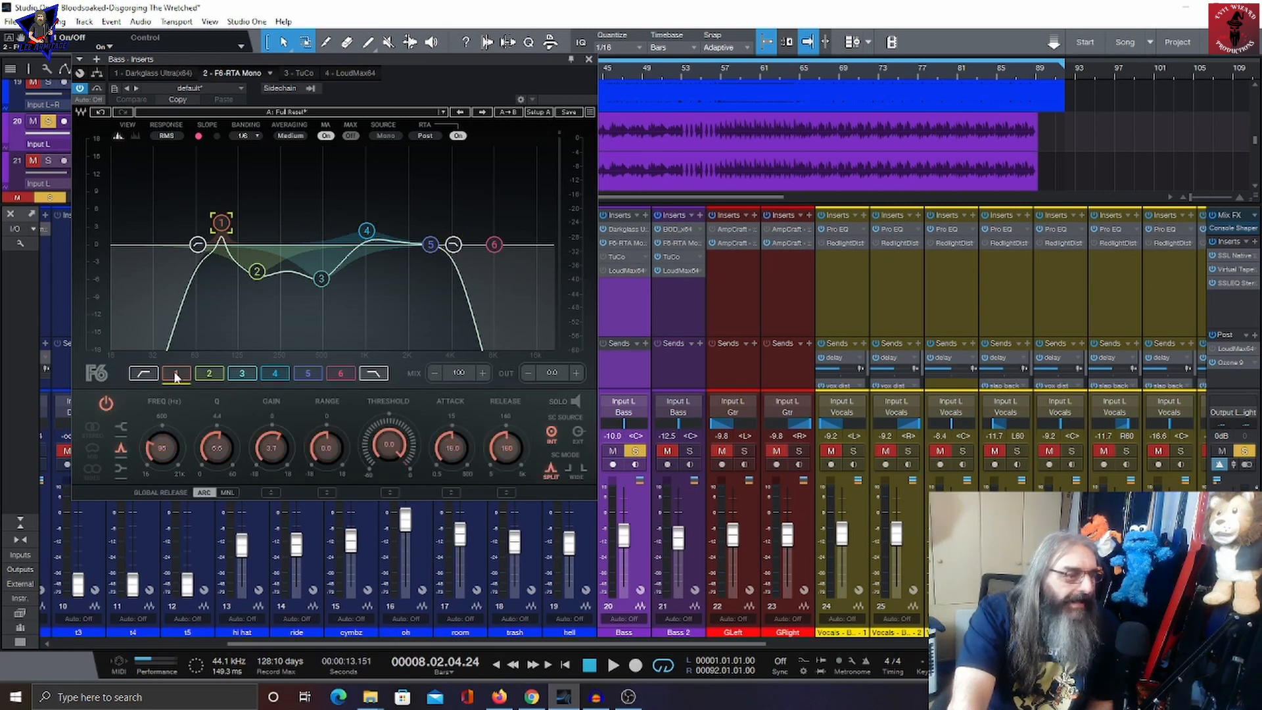
left_click(613, 665)
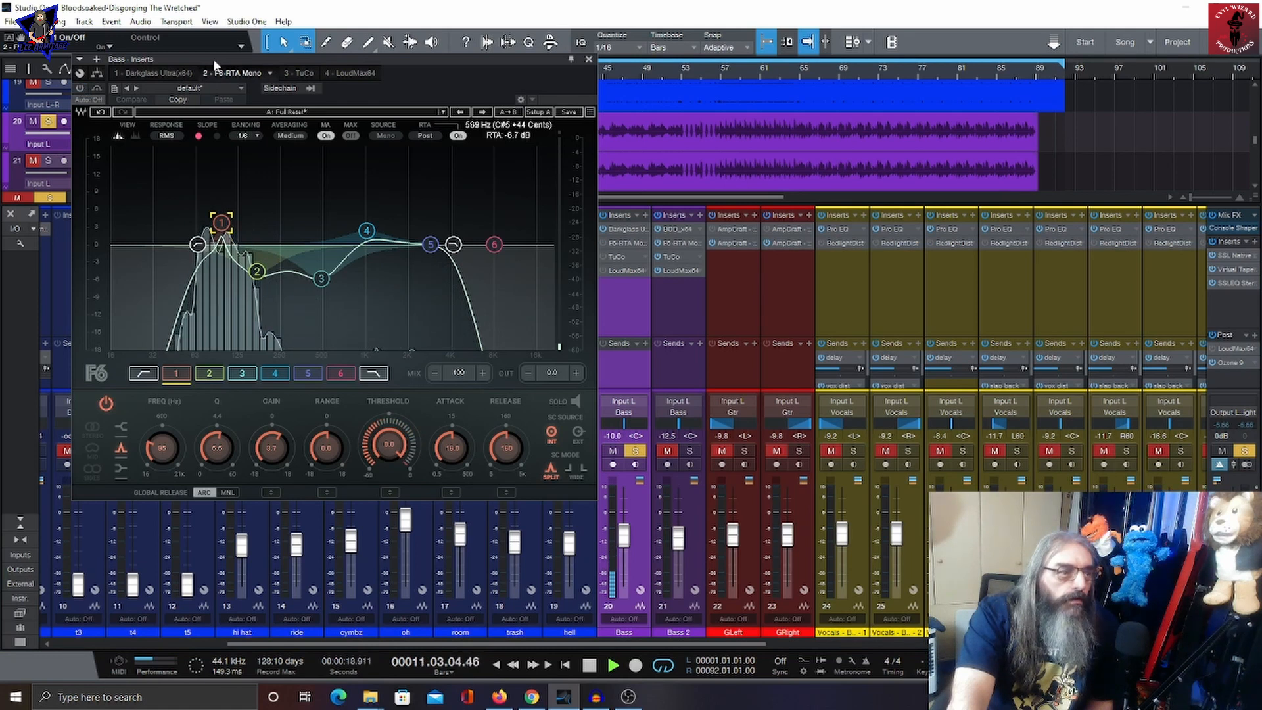
Step: View the Bass channel's TuCo and LoudMax64 inserts during playback, then close the window
left_click_drag(214, 61, 203, 177)
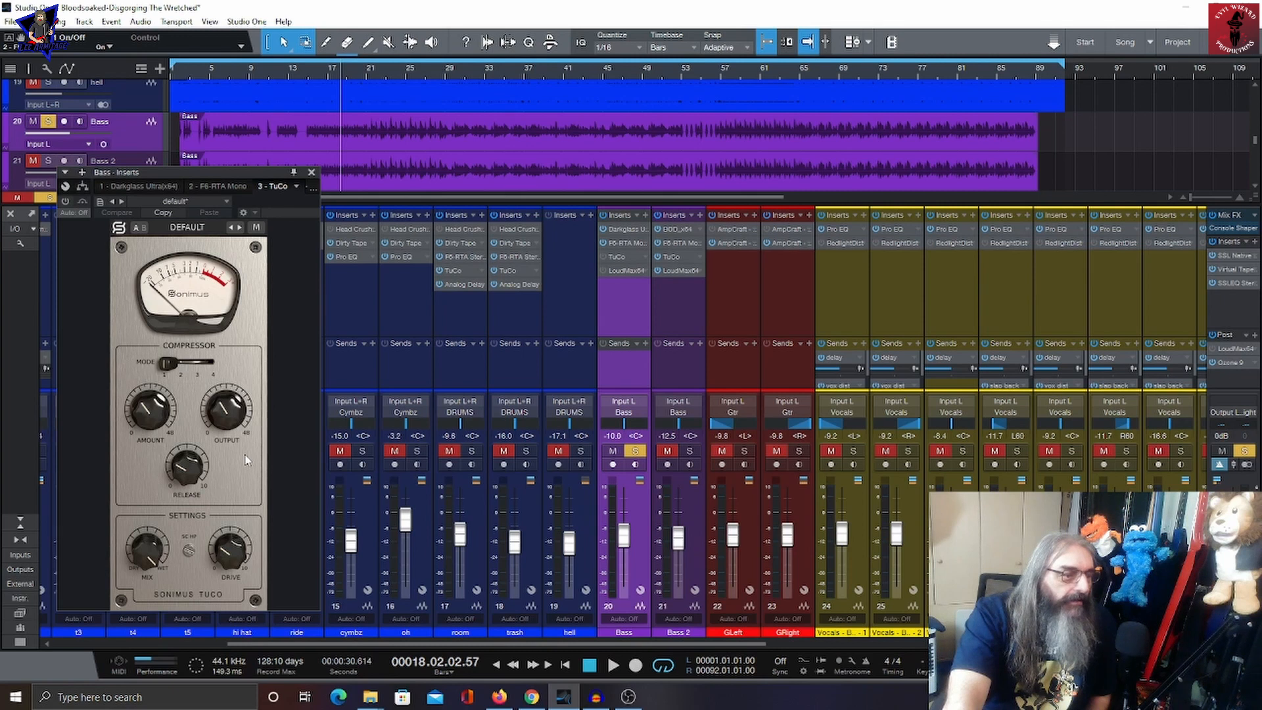
left_click(612, 665)
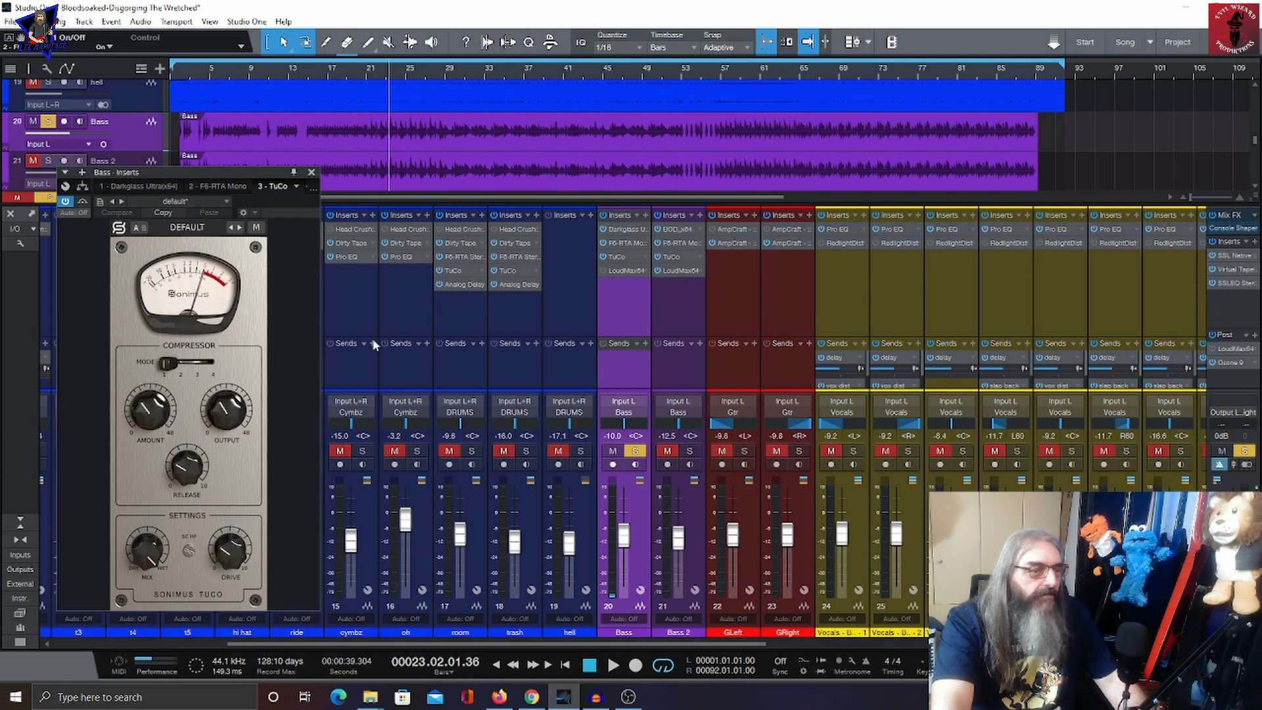
left_click(616, 272)
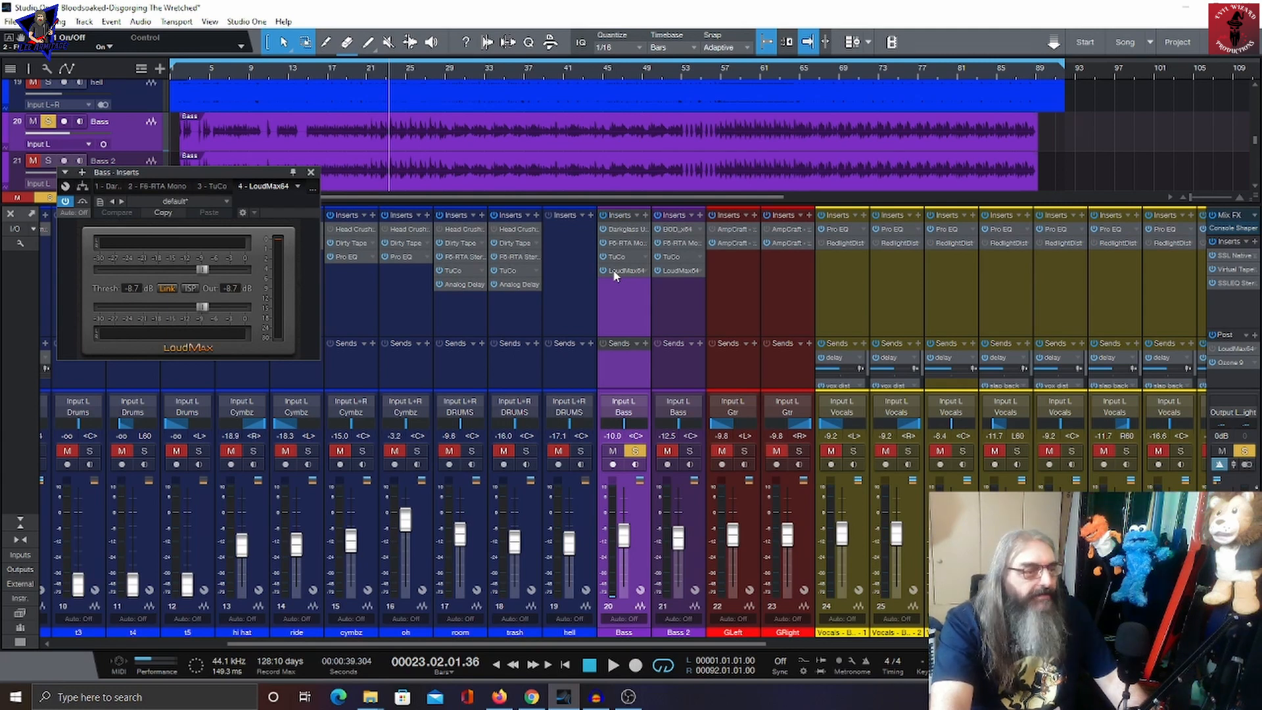
key("space")
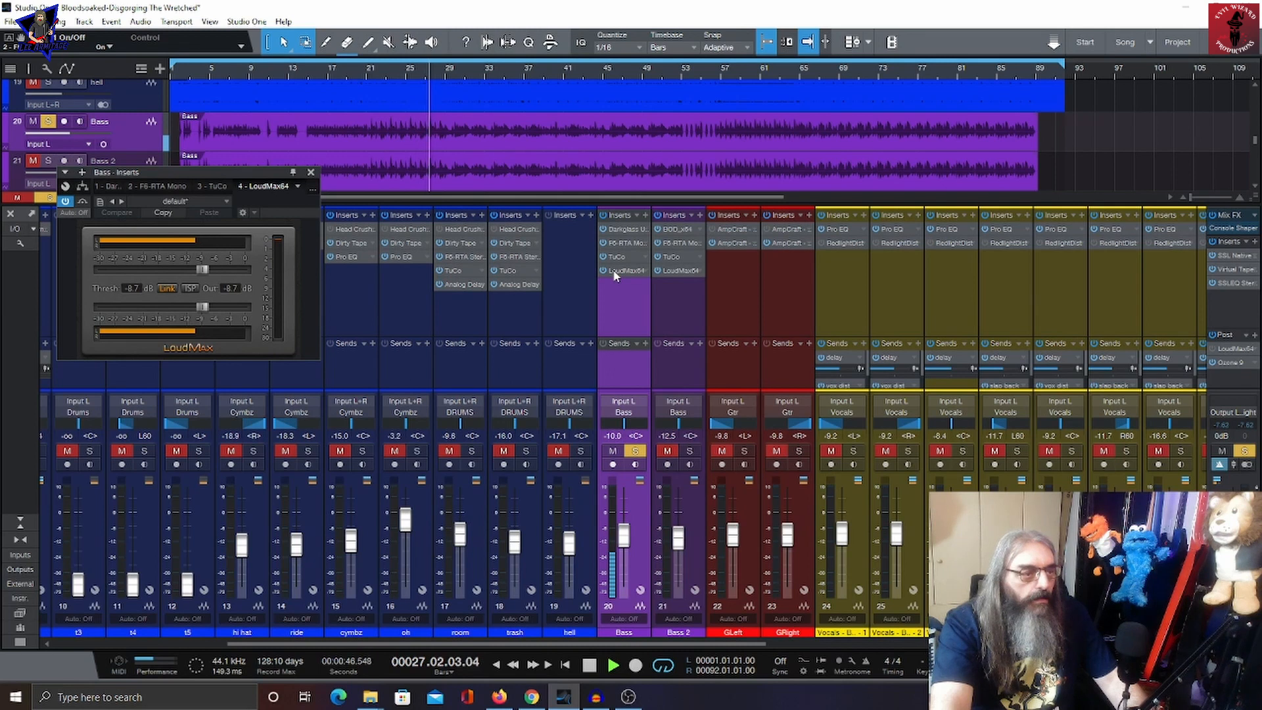
key("space")
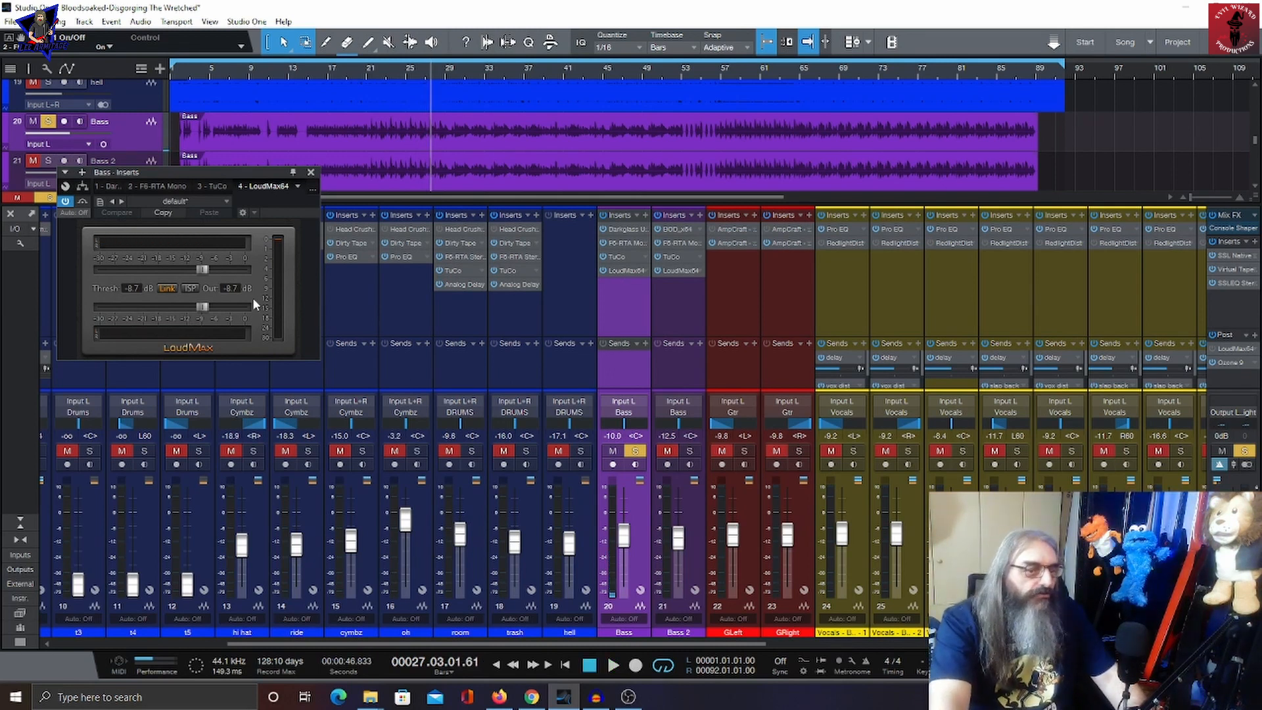
key("Escape")
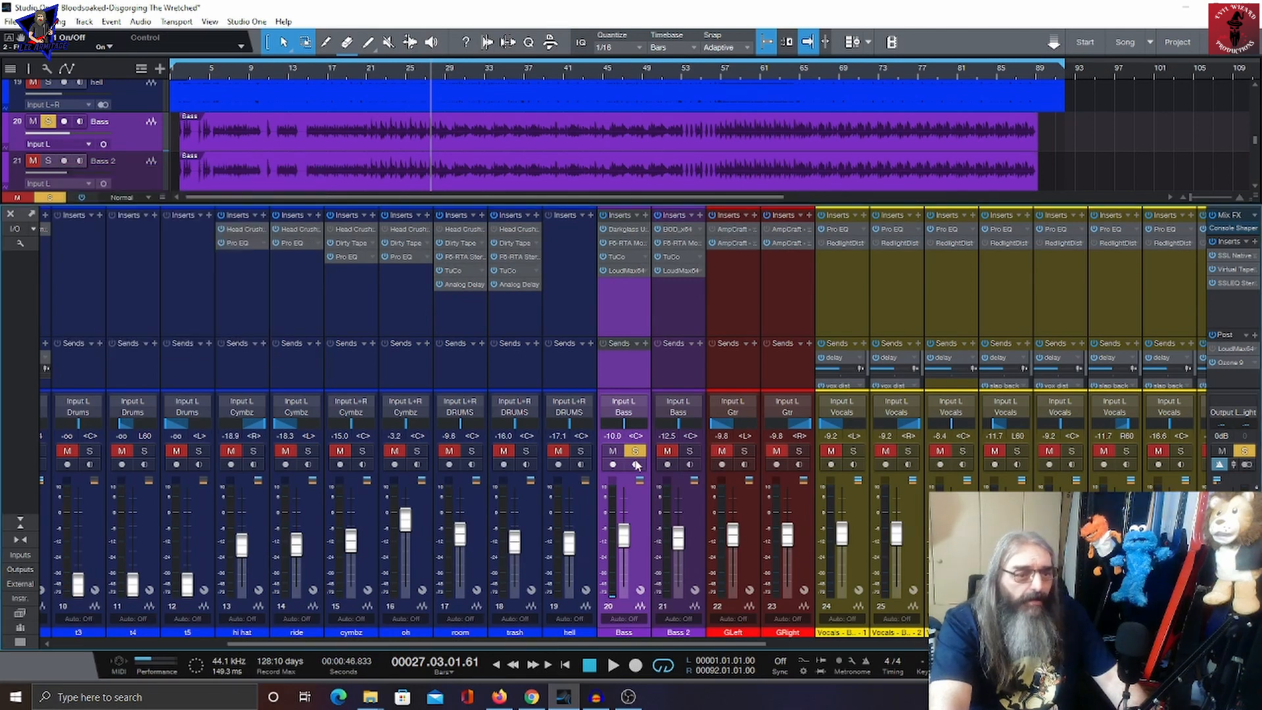
Step: Move the solo from the Bass channel to Bass 2 and play it back briefly
left_click(636, 452)
left_click(690, 451)
key("space")
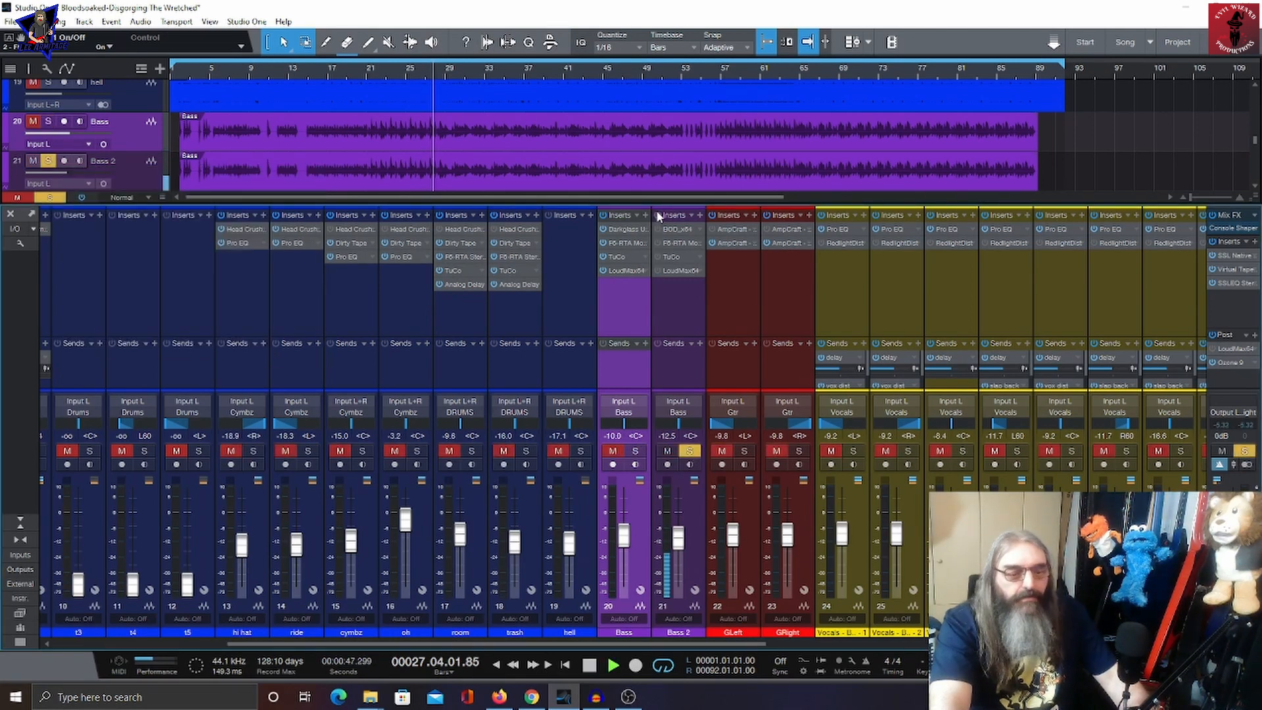
key("space")
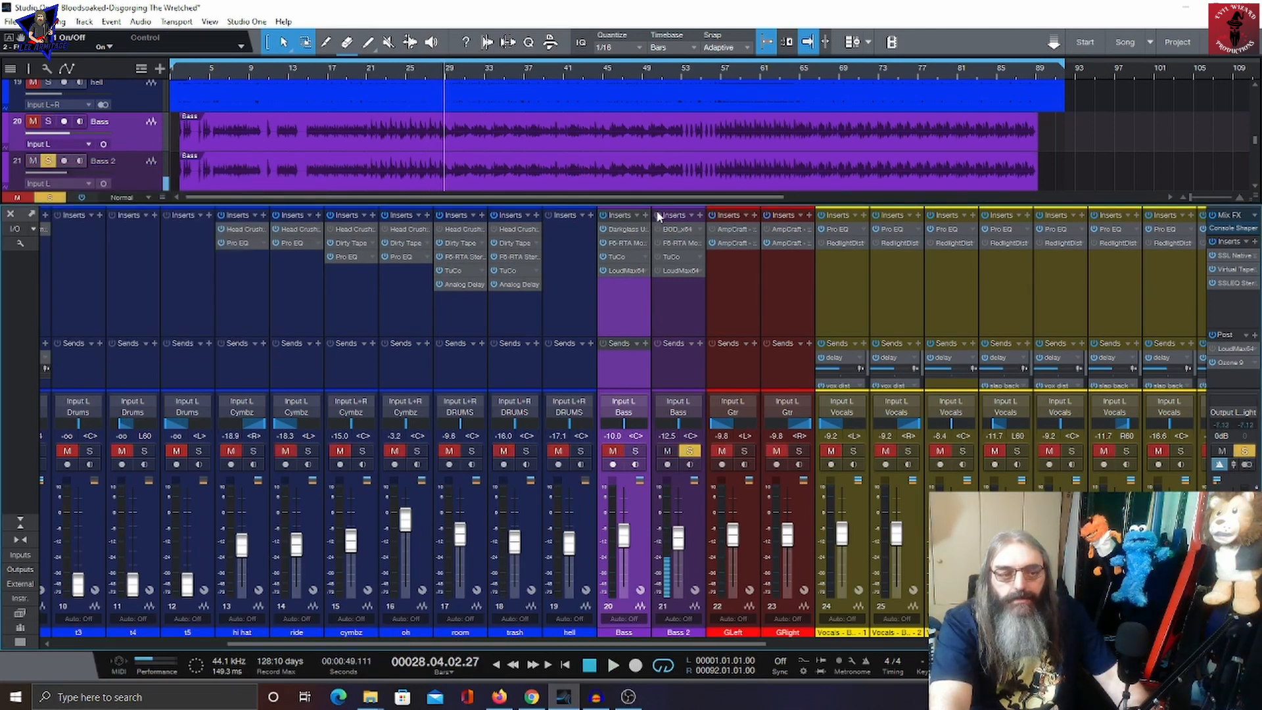
Step: Open the Bass 2 channel's BOD x64 insert, move its window aside, and audition it during playback
left_click(659, 229)
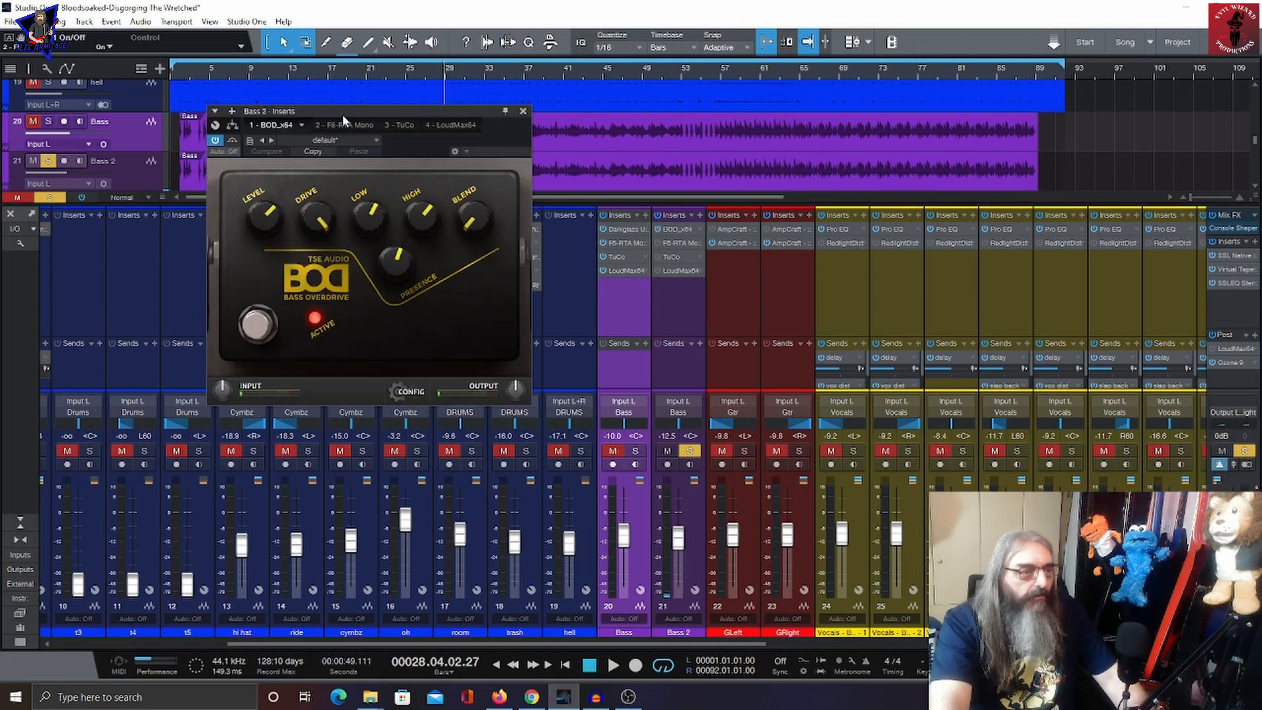
left_click_drag(342, 115, 232, 185)
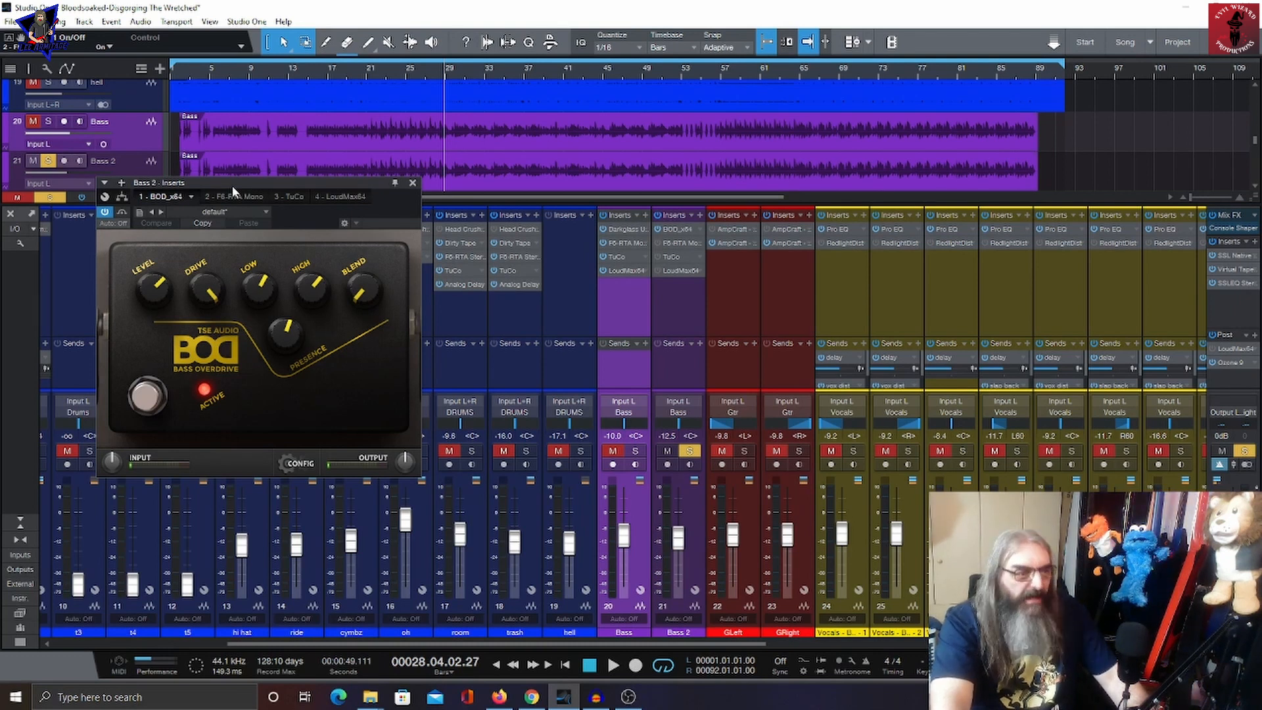
key("space")
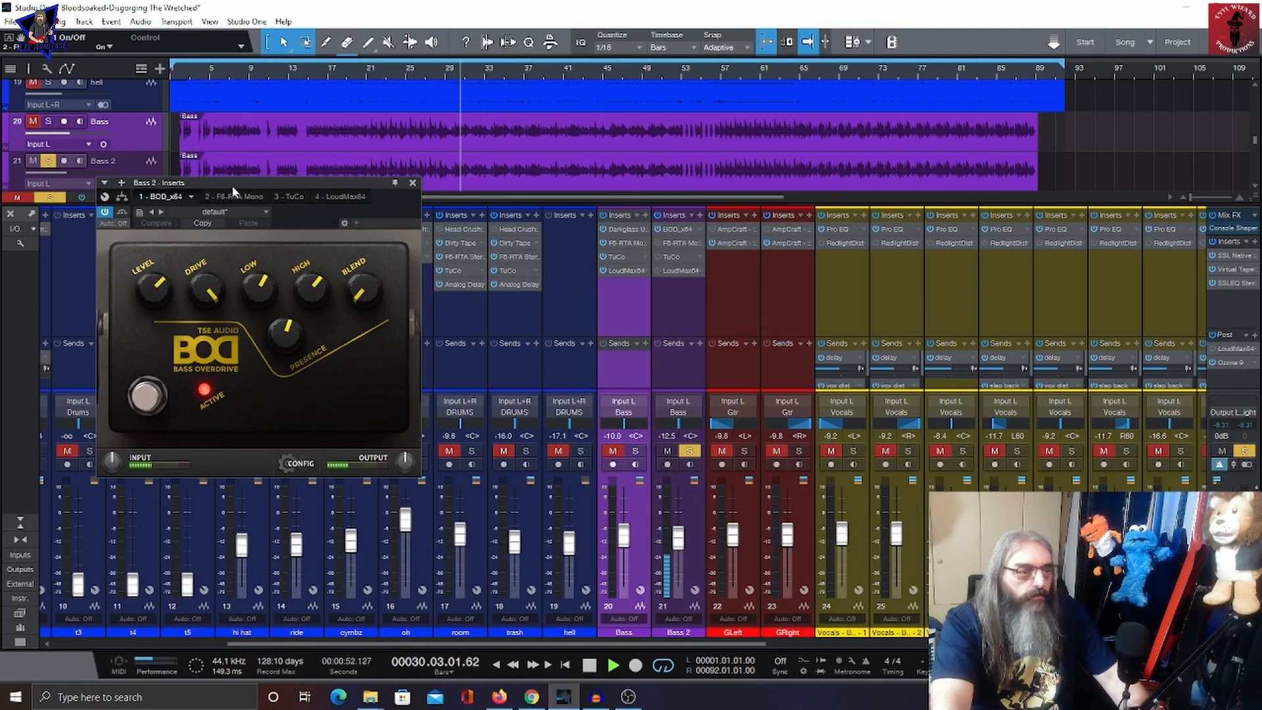
key("space")
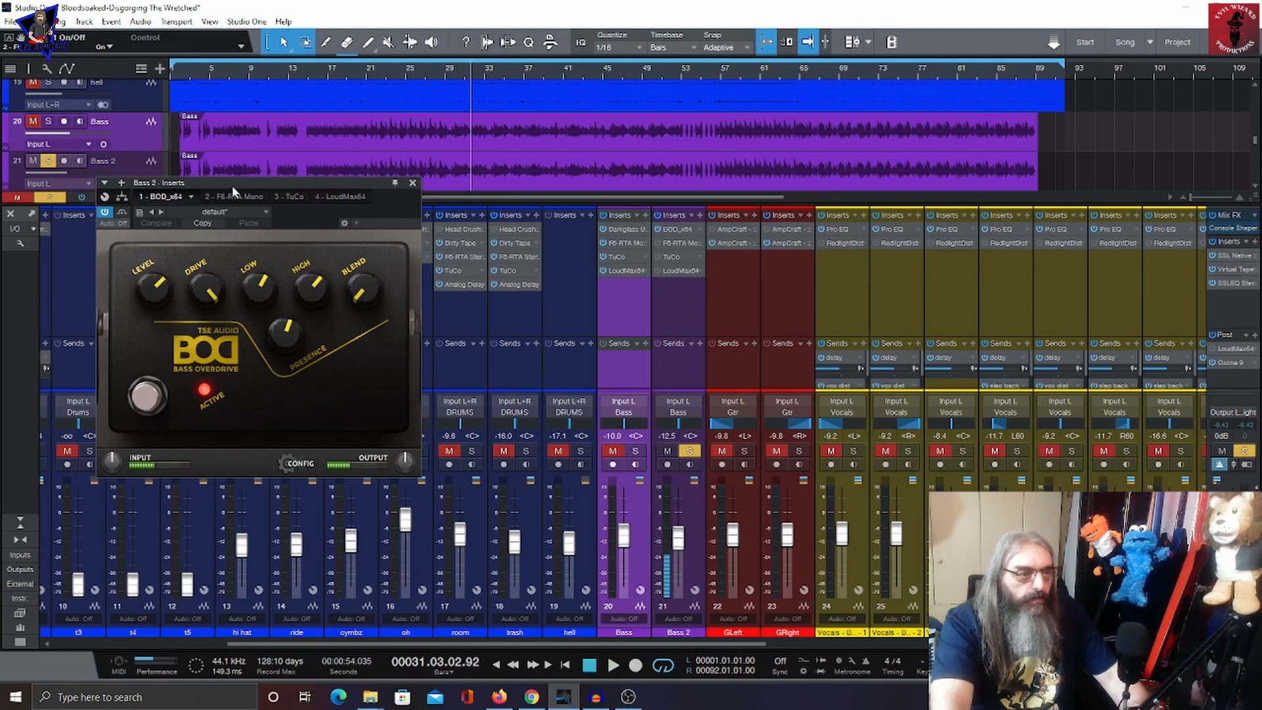
Step: Switch to the Bass 2 channel's F6-RTA Mono insert and inspect its bands during playback
left_click(230, 198)
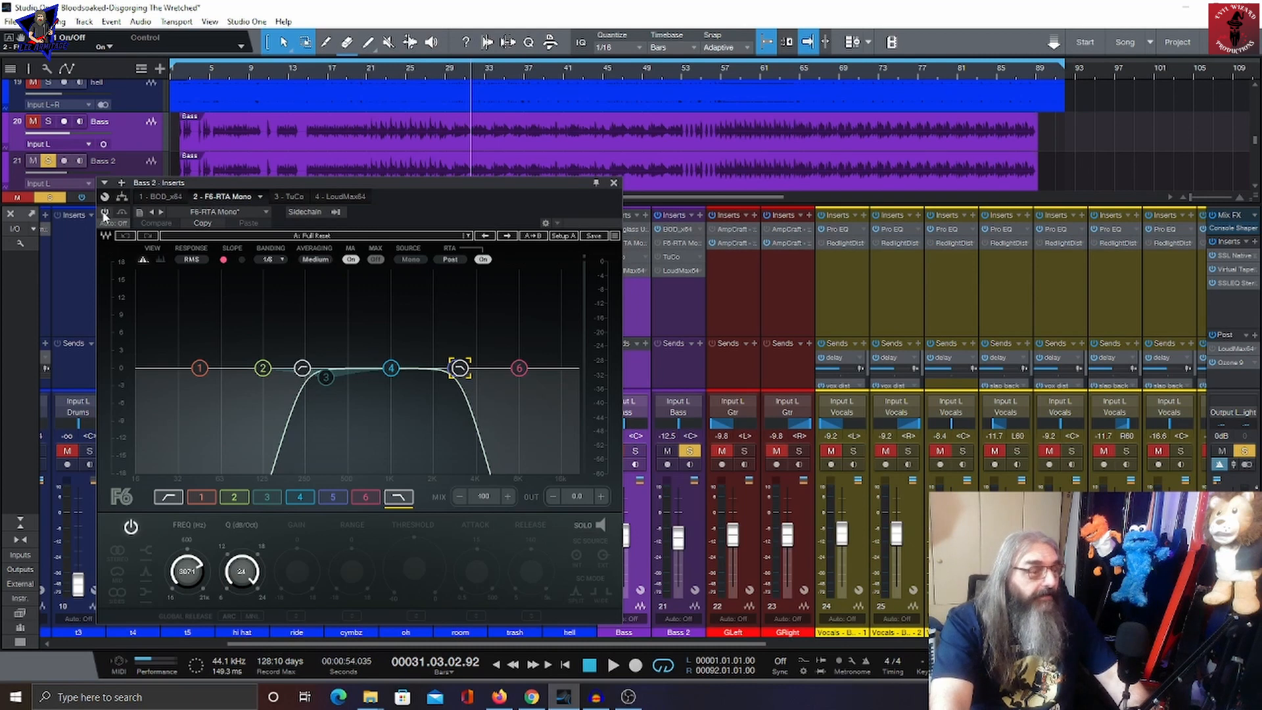
key("space")
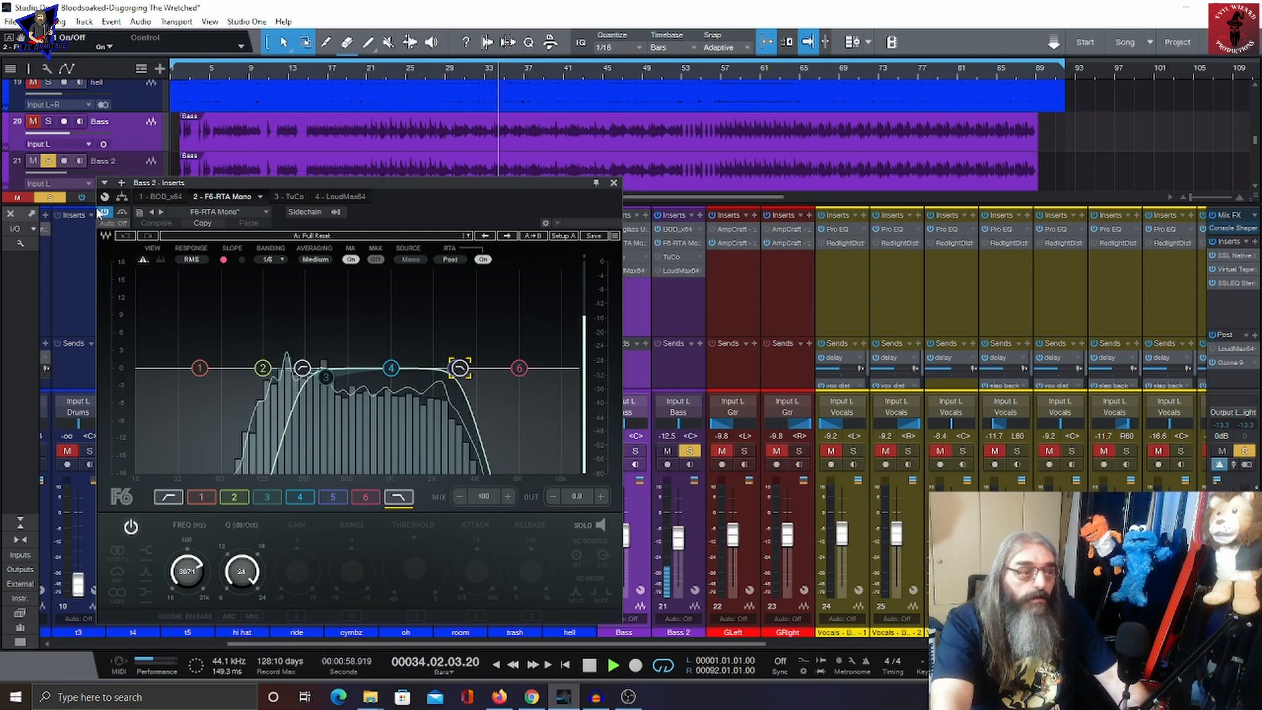
key("space")
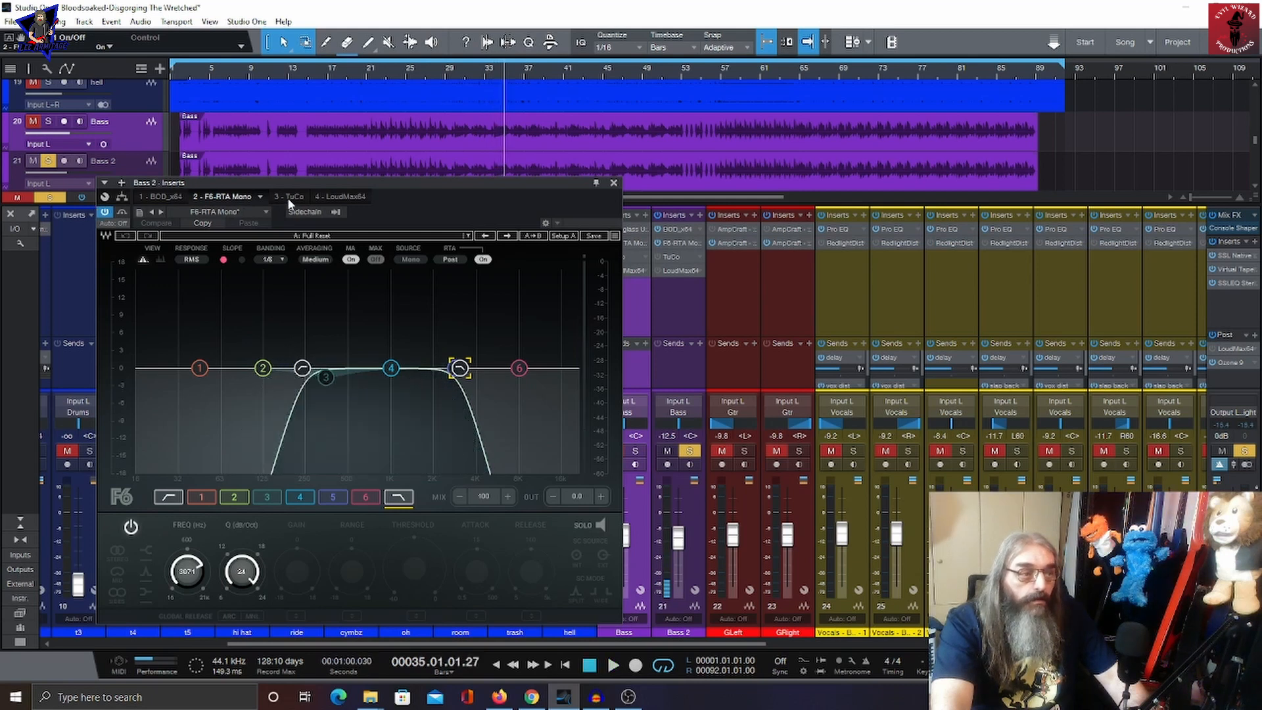
Step: View the Bass 2 channel's TuCo and LoudMax64 inserts during playback, then close the insert window
left_click(280, 197)
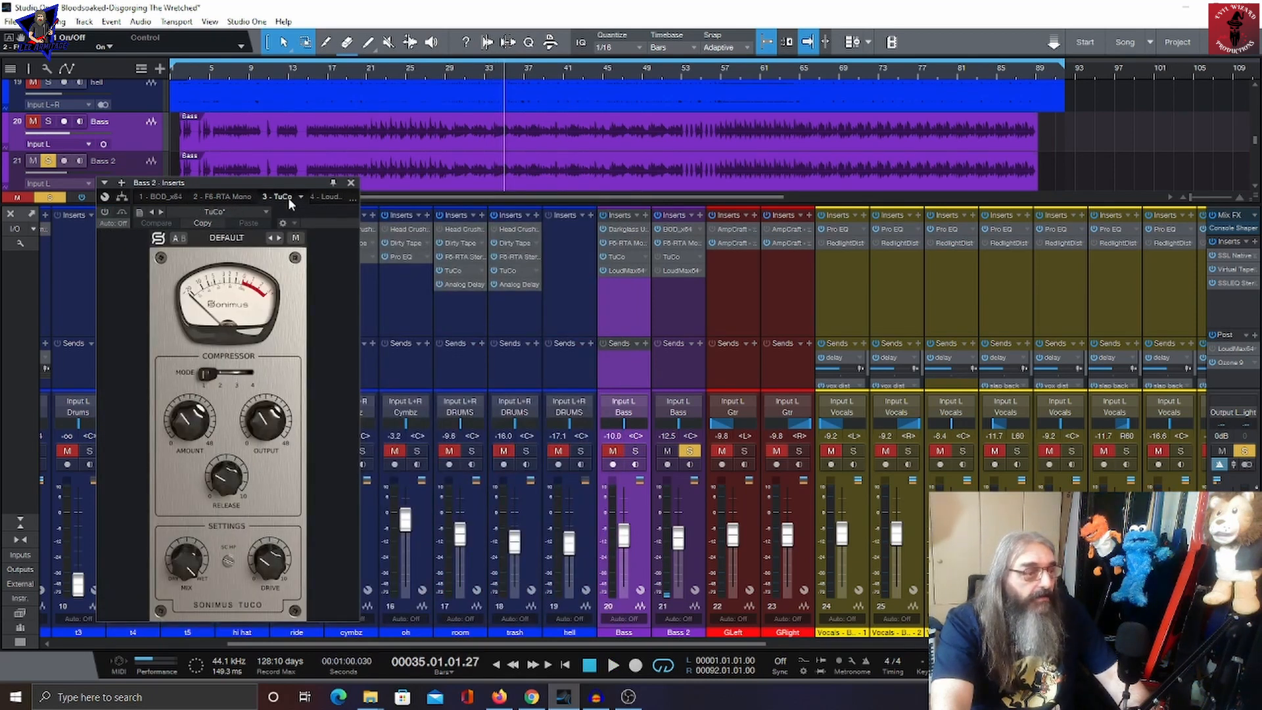
key("space")
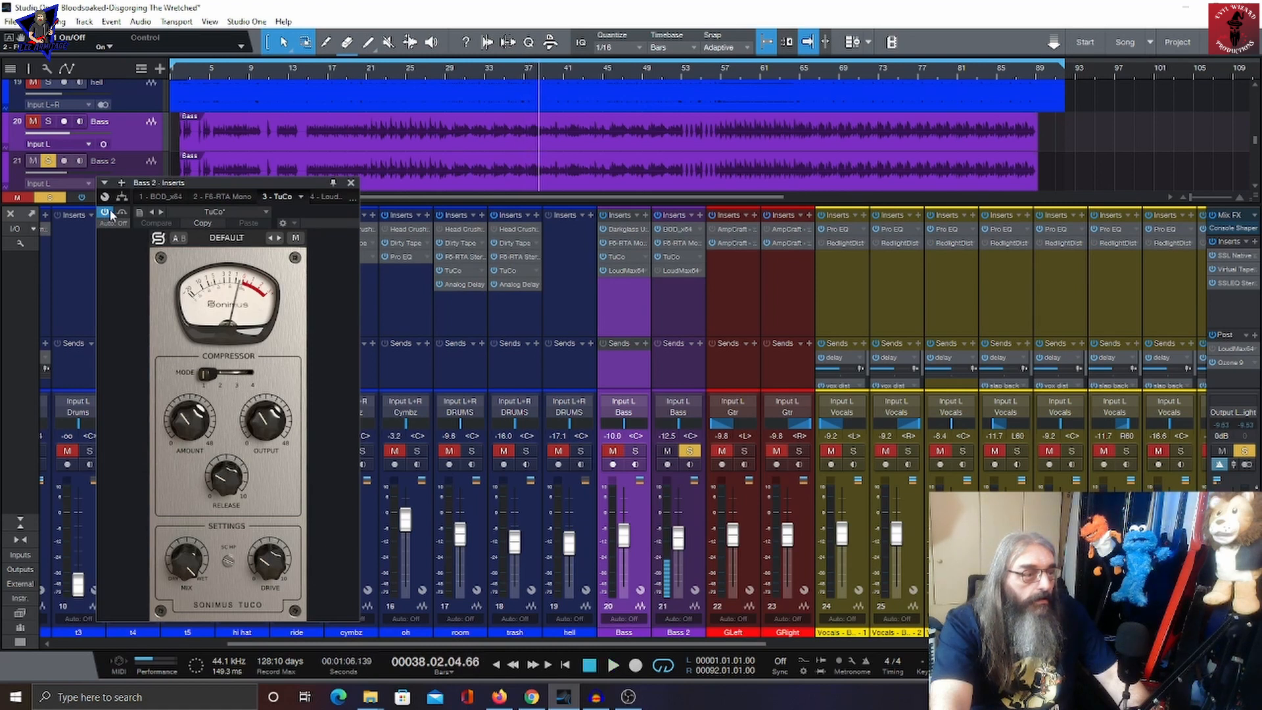
left_click(328, 197)
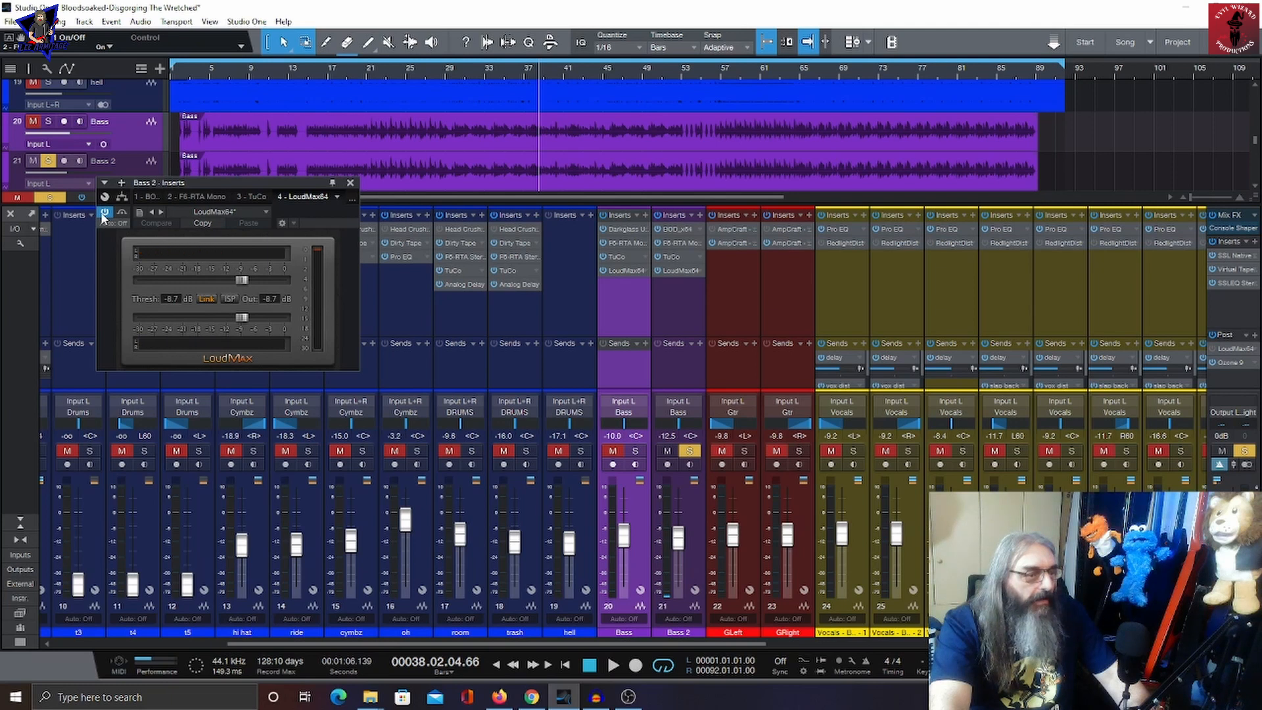
key("space")
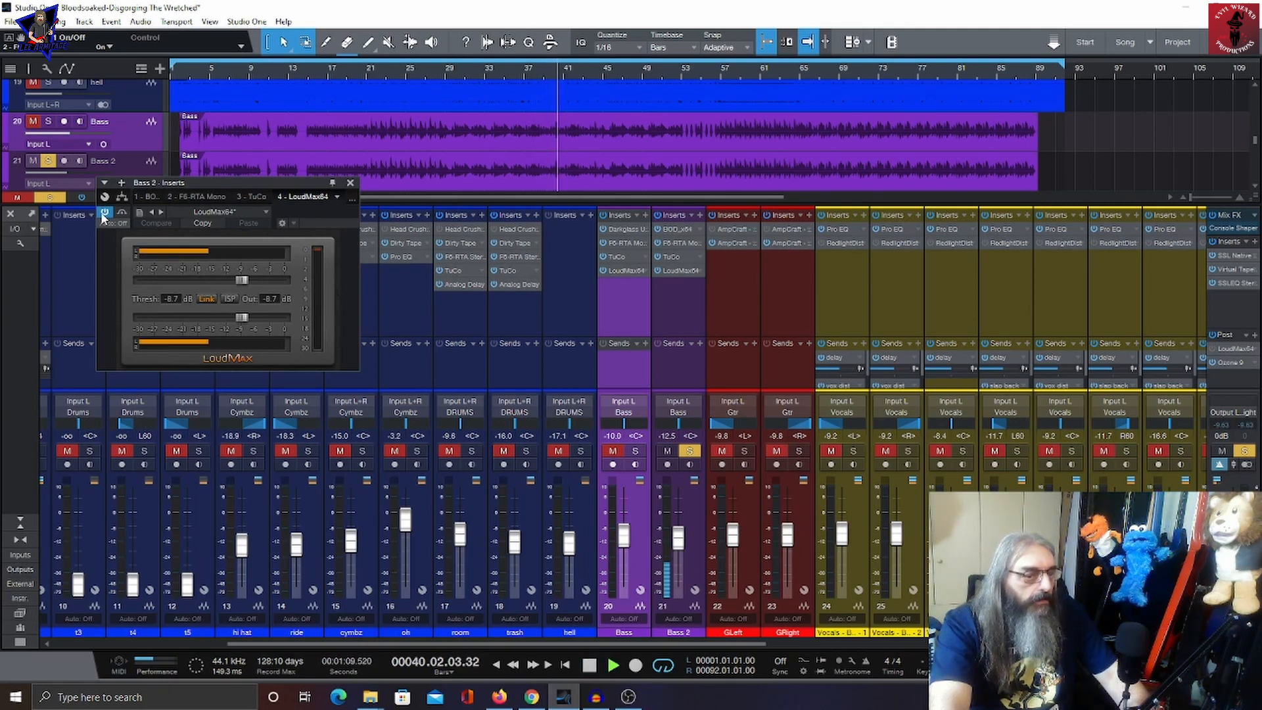
key("space")
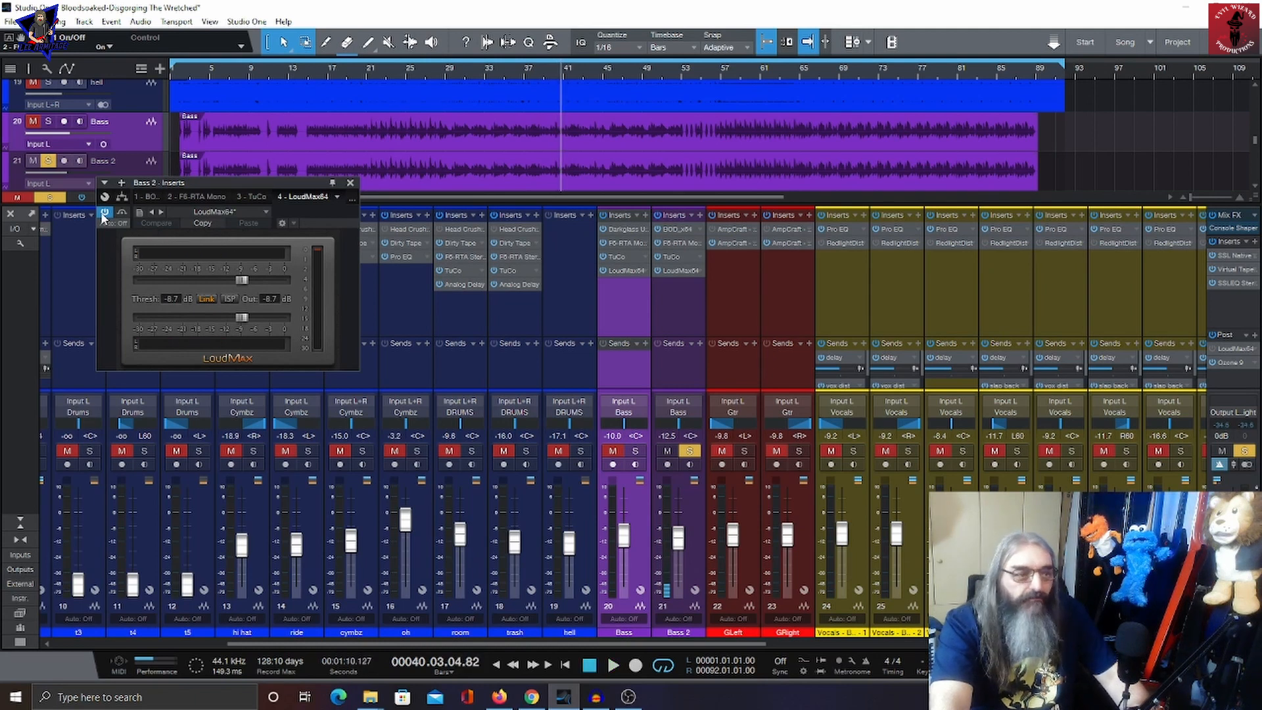
left_click(350, 184)
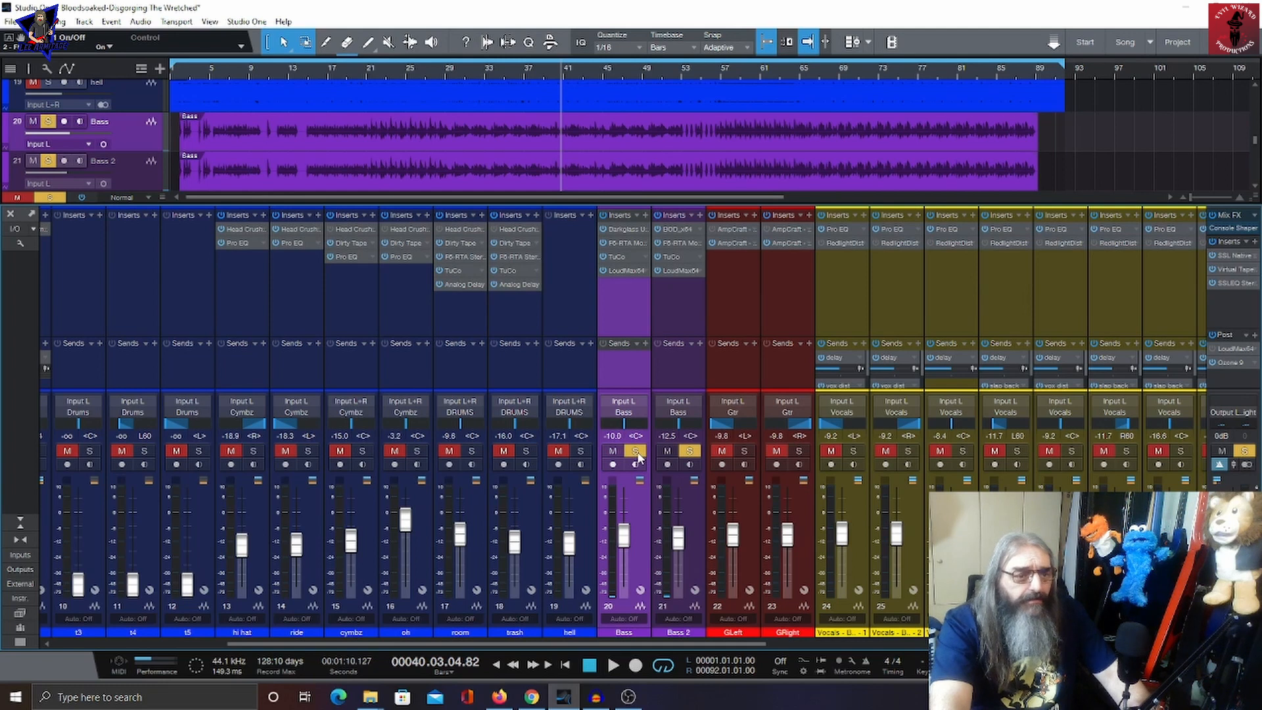
Step: Audition the soloed bass channels, then open the Bass bus's Scheps Omni Channel Stereo insert and inspect its saturation and tone controls during playback
key("space")
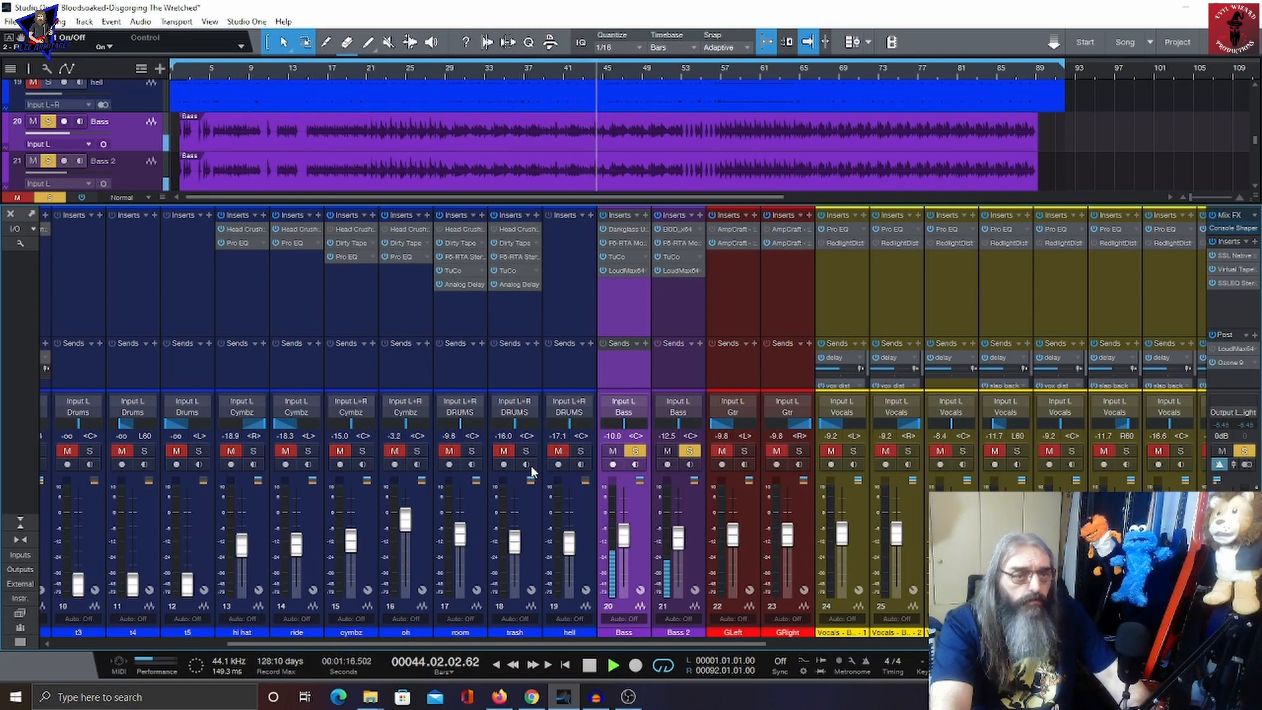
key("space")
left_click_drag(587, 643, 842, 660)
left_click(879, 243)
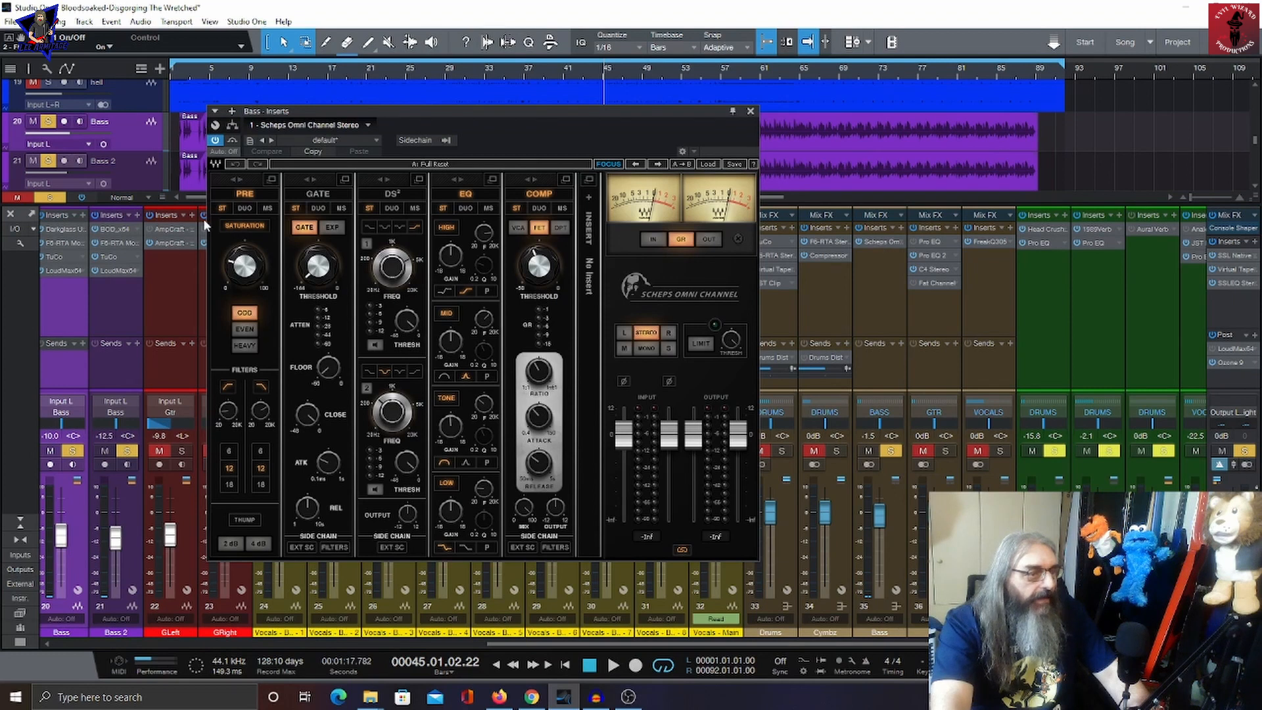
left_click_drag(242, 270, 242, 269)
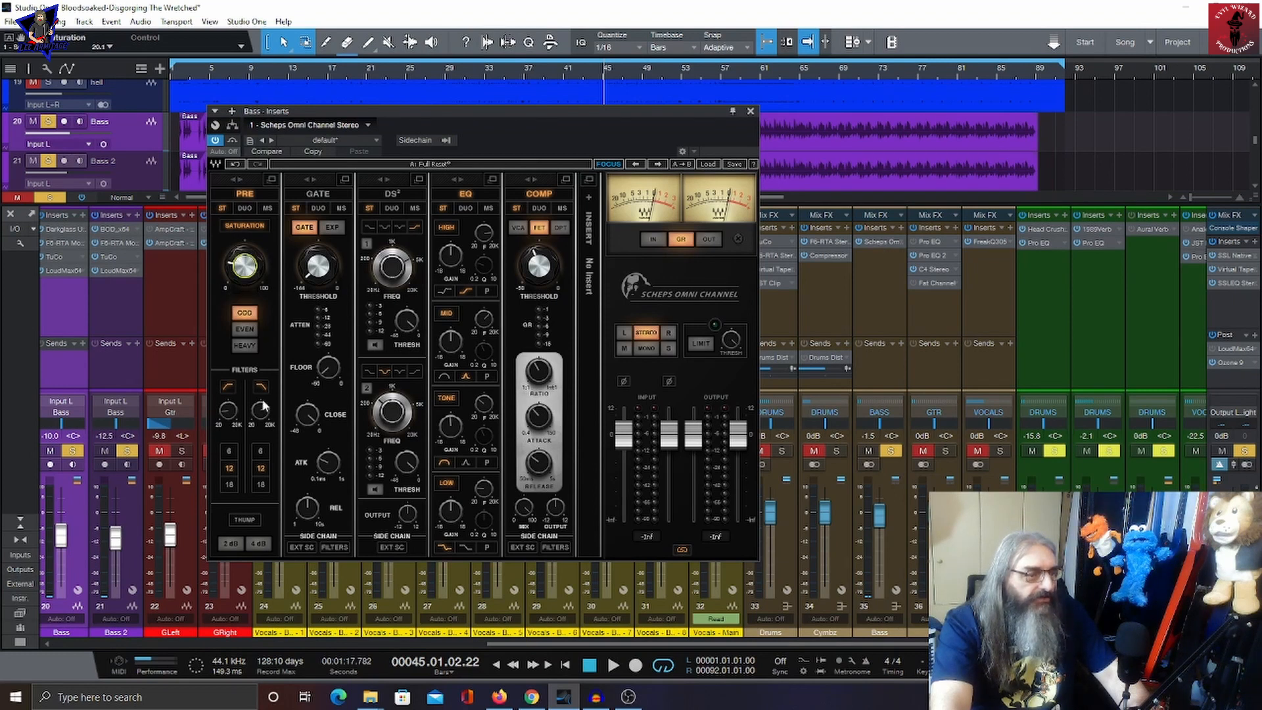
mouse_move(229, 421)
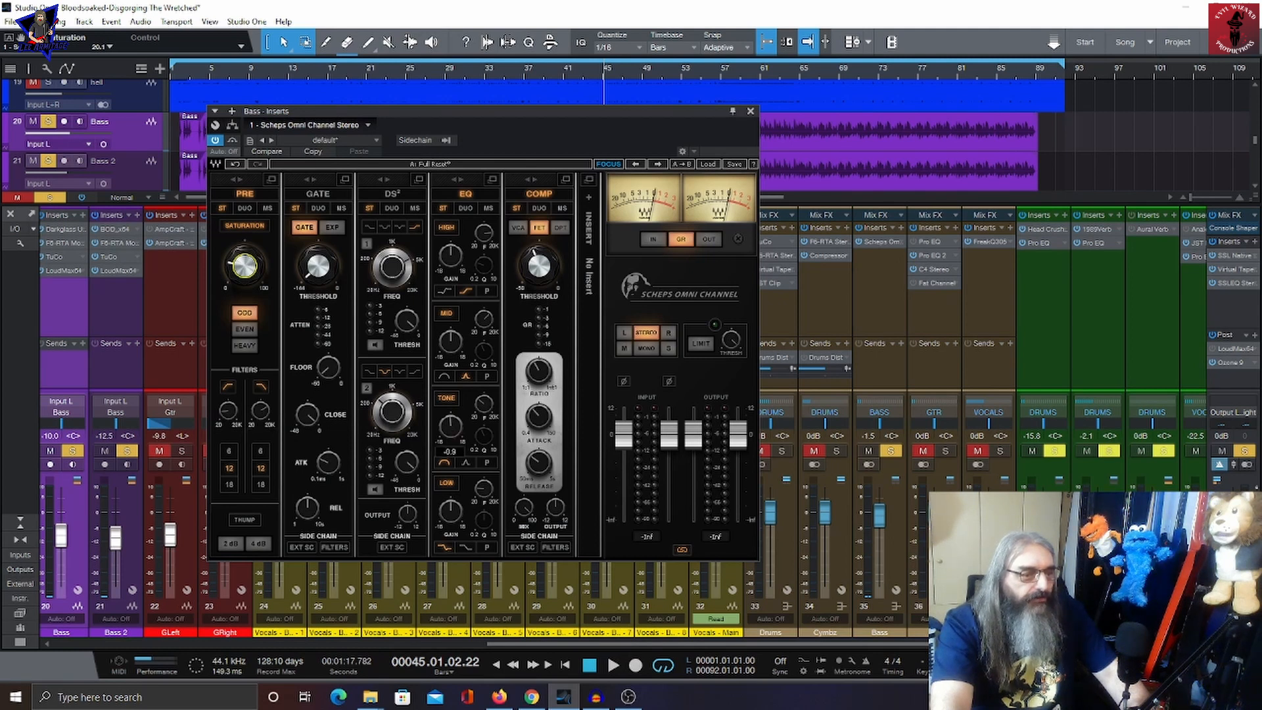
left_click_drag(451, 428, 490, 412)
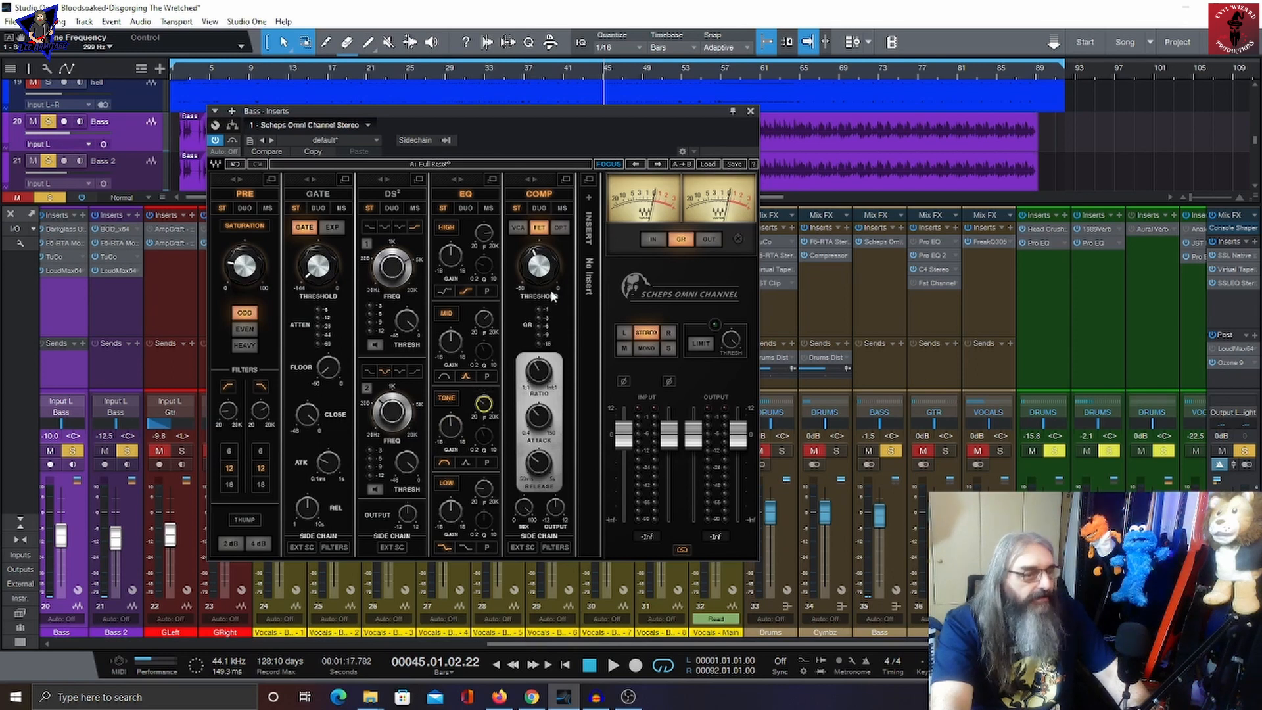
mouse_move(552, 273)
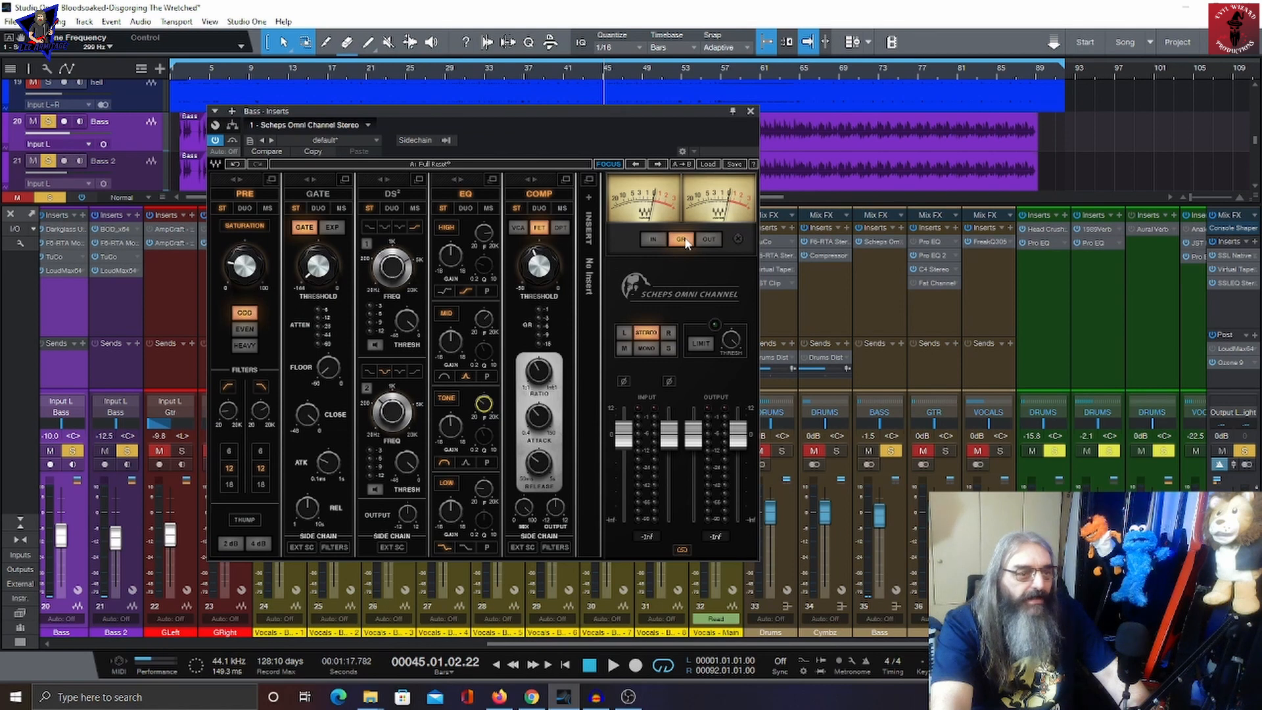
key("space")
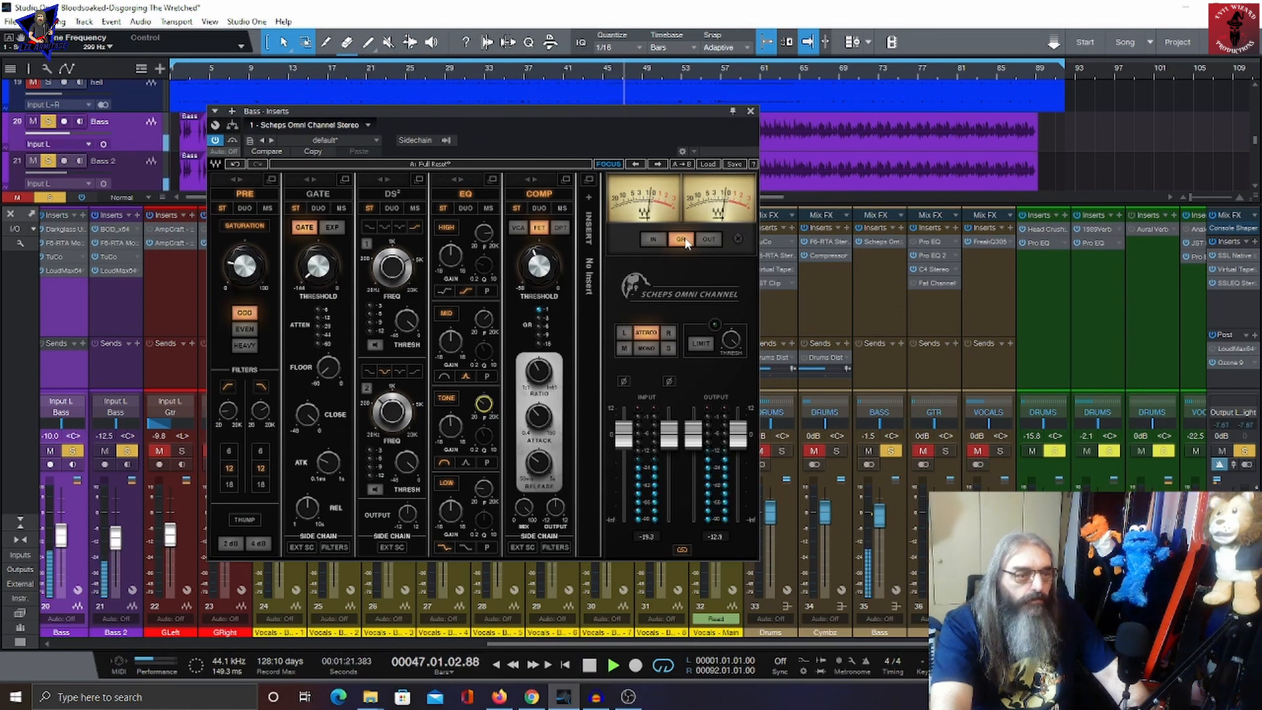
key("space")
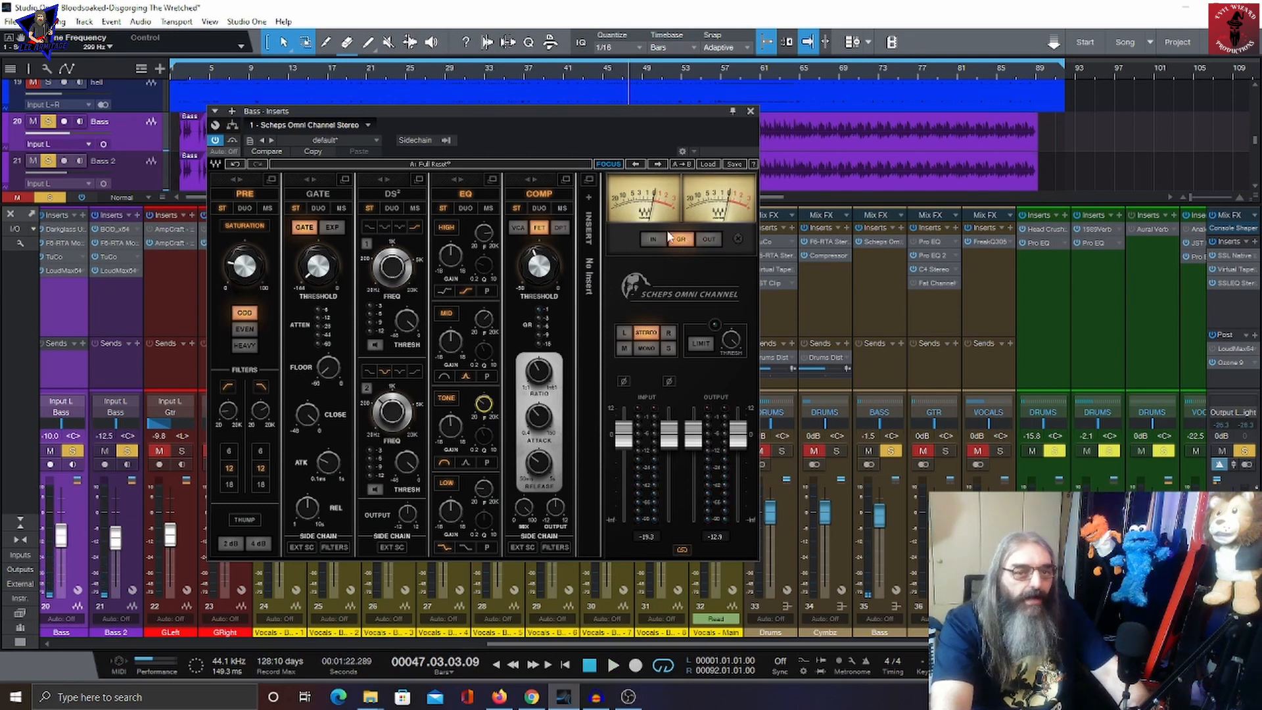
left_click(750, 111)
Step: Move the solo from both bass channels to the GLeft and GRight guitar channels and play them
scroll(1098, 211, "down", 5)
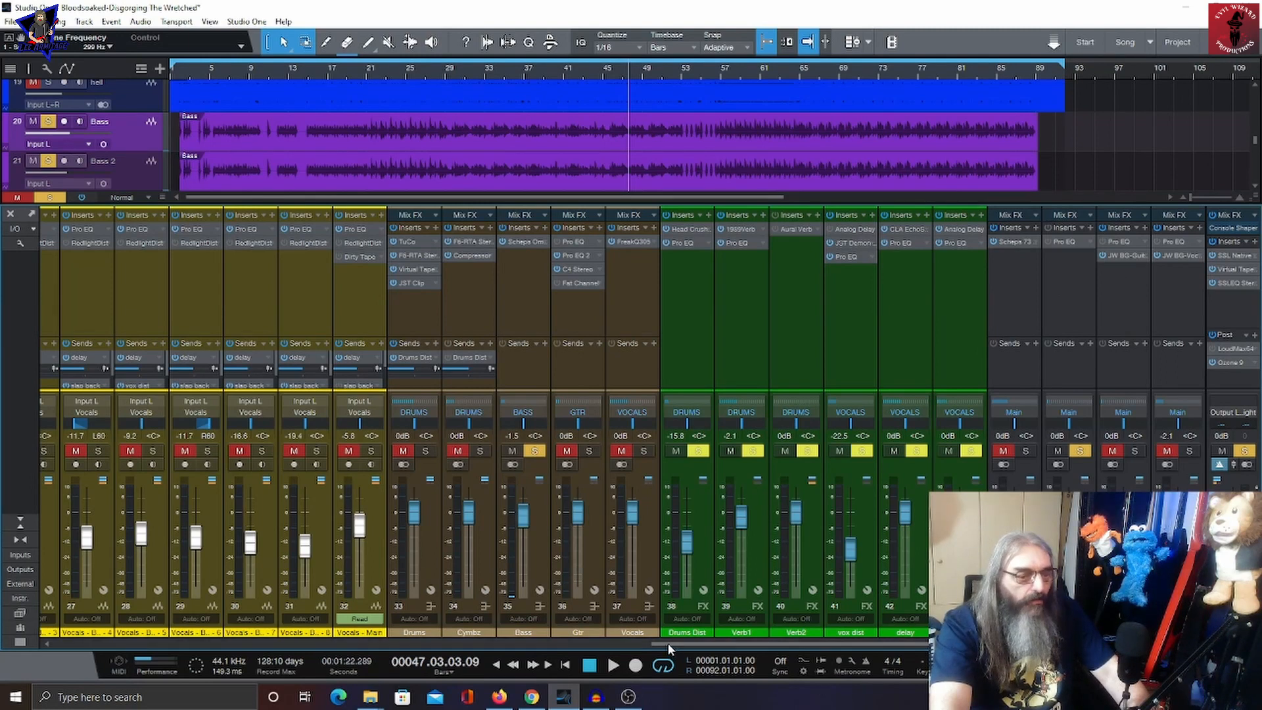
left_click_drag(668, 646, 414, 637)
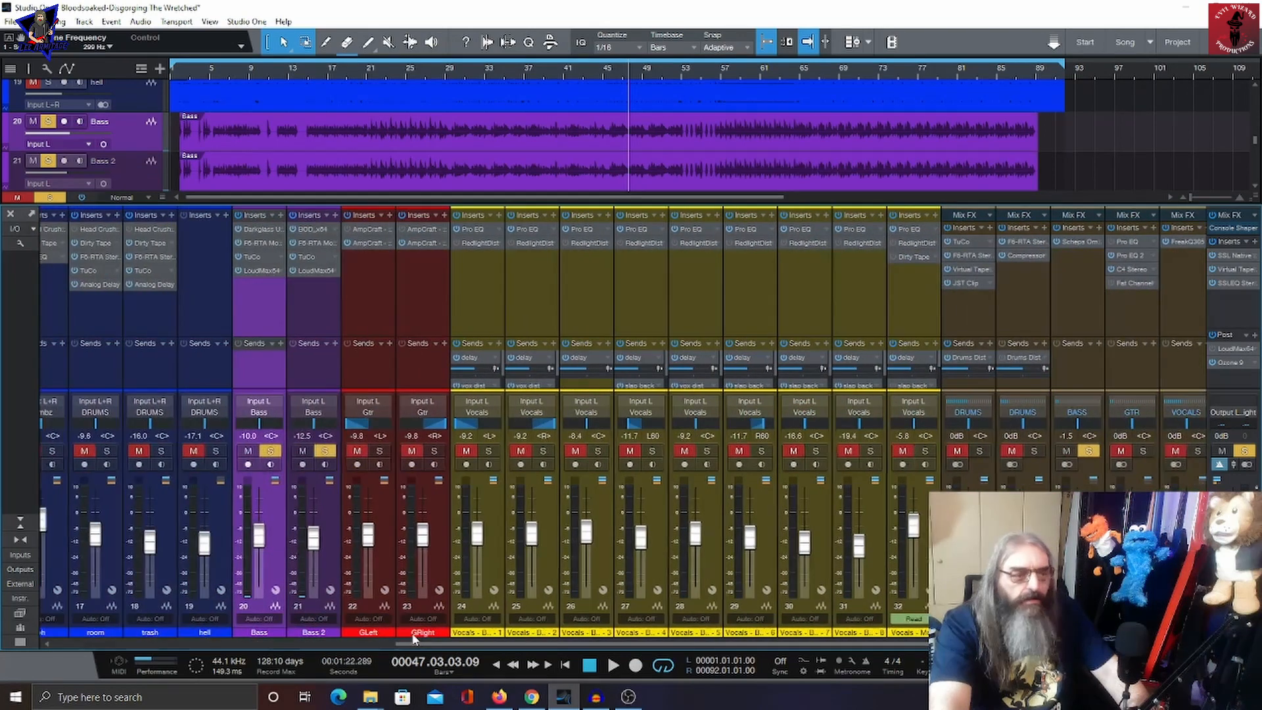
left_click(325, 451)
left_click(270, 451)
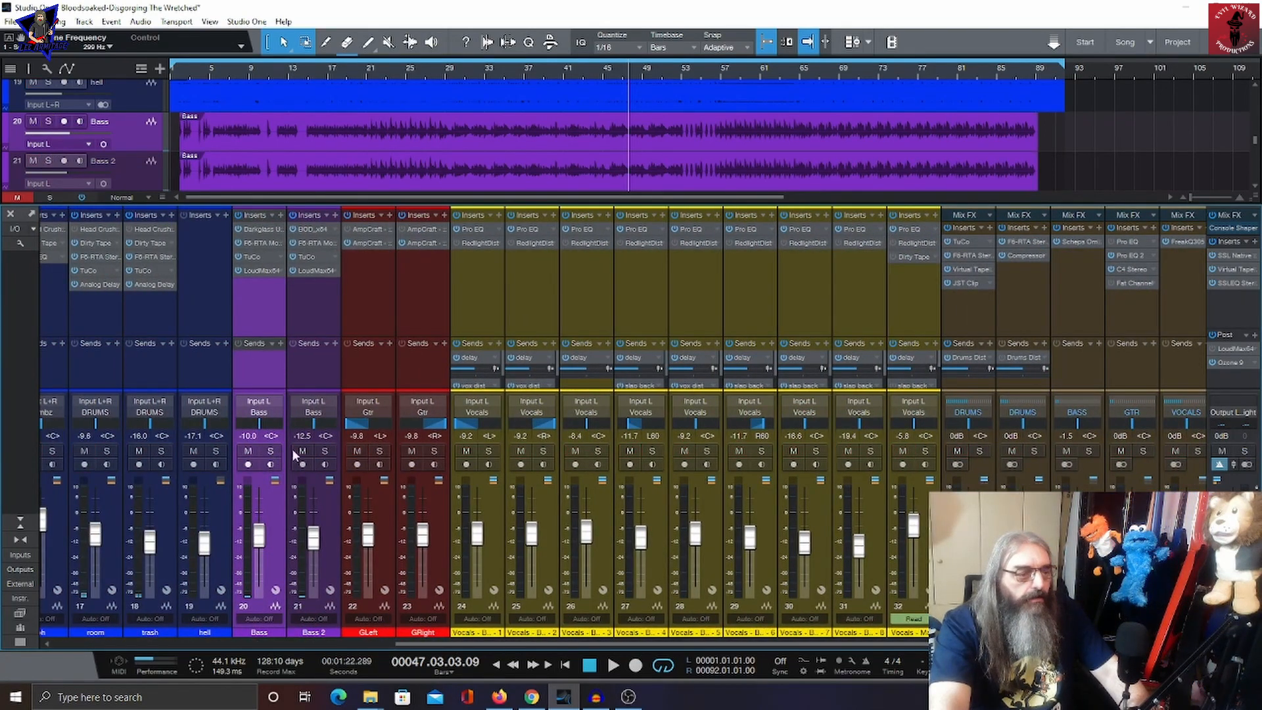
left_click(380, 451)
left_click(434, 451)
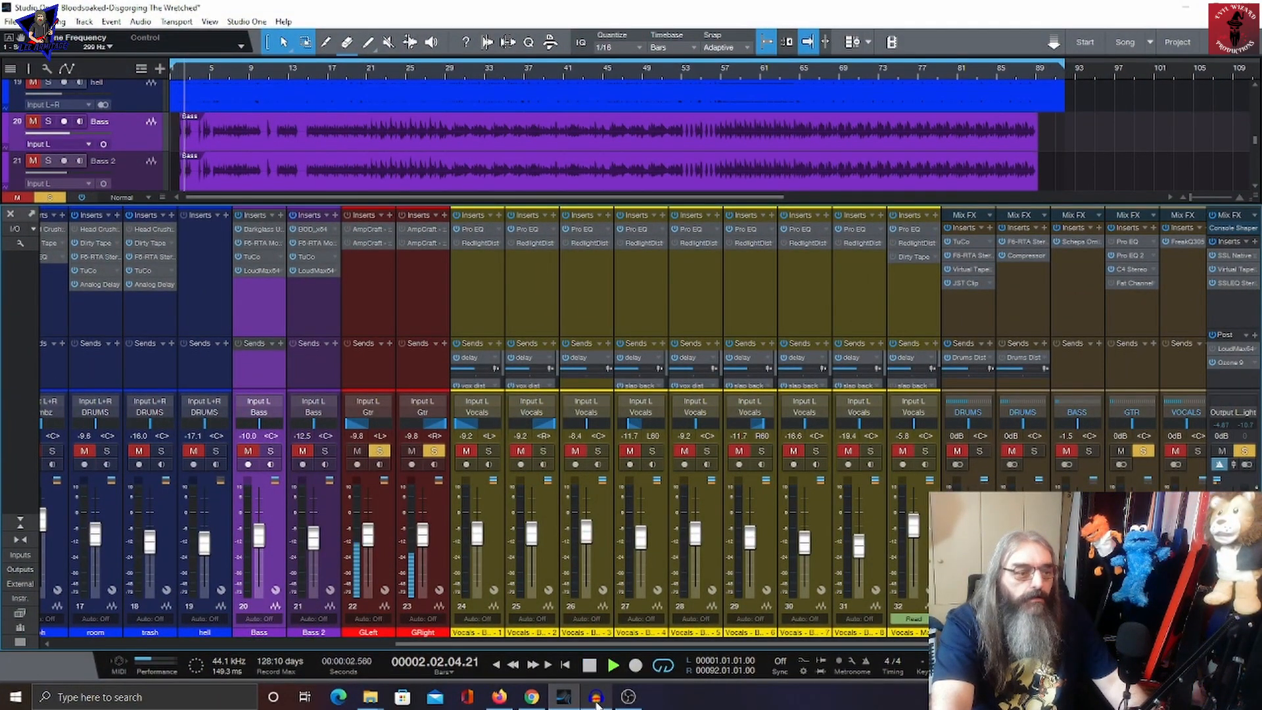
left_click(589, 665)
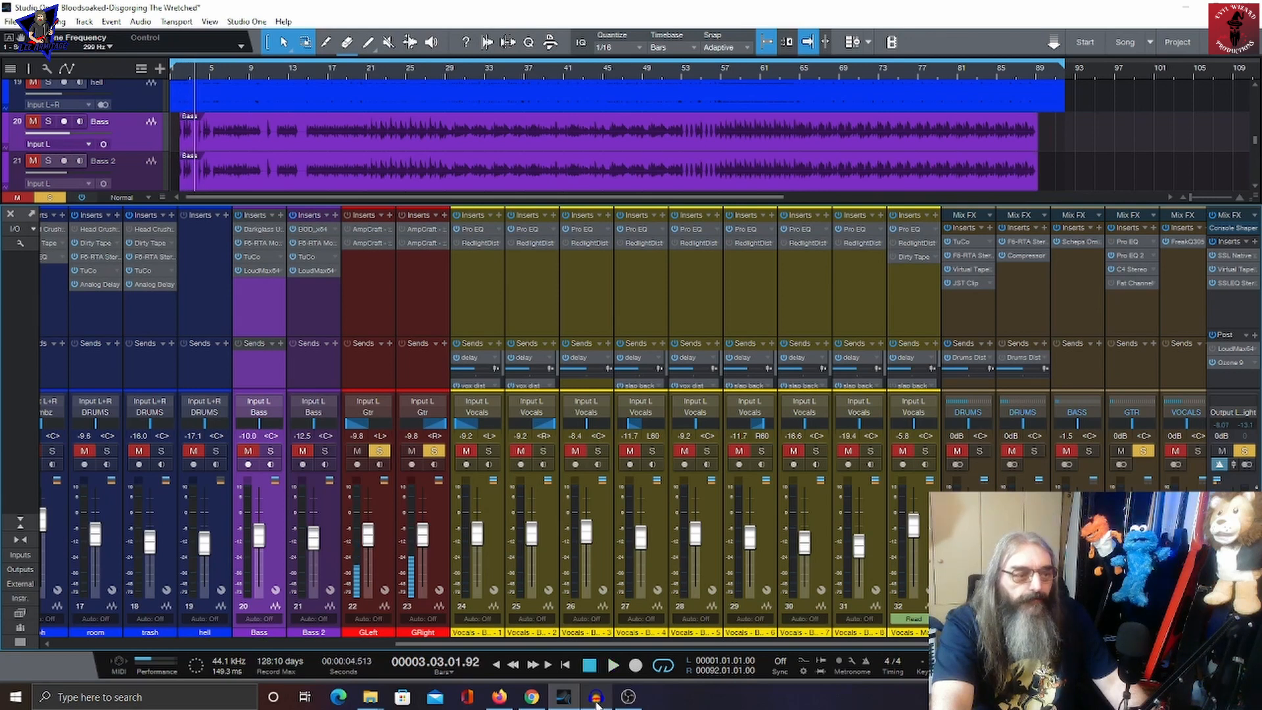
Step: Open the guitar channel's AmpCraft 1992 insert, view its cabinet impulse-response page, then close the guitar insert windows
double_click(360, 243)
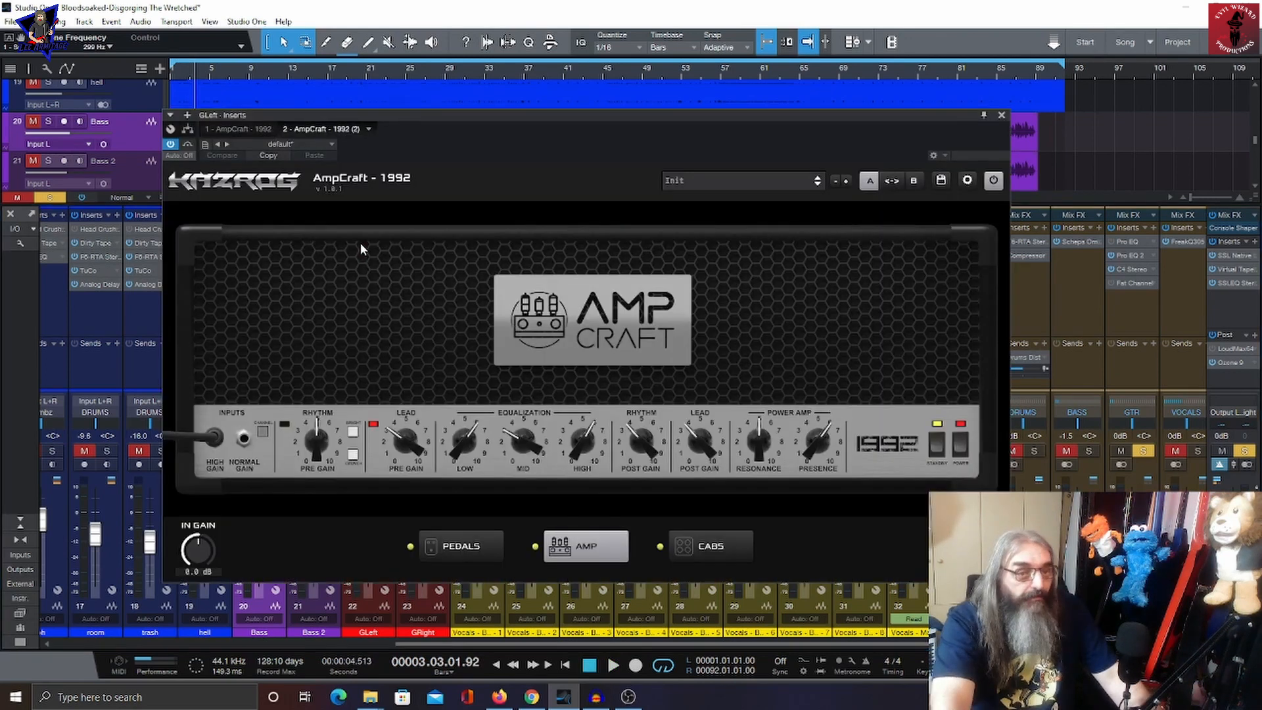
left_click(710, 553)
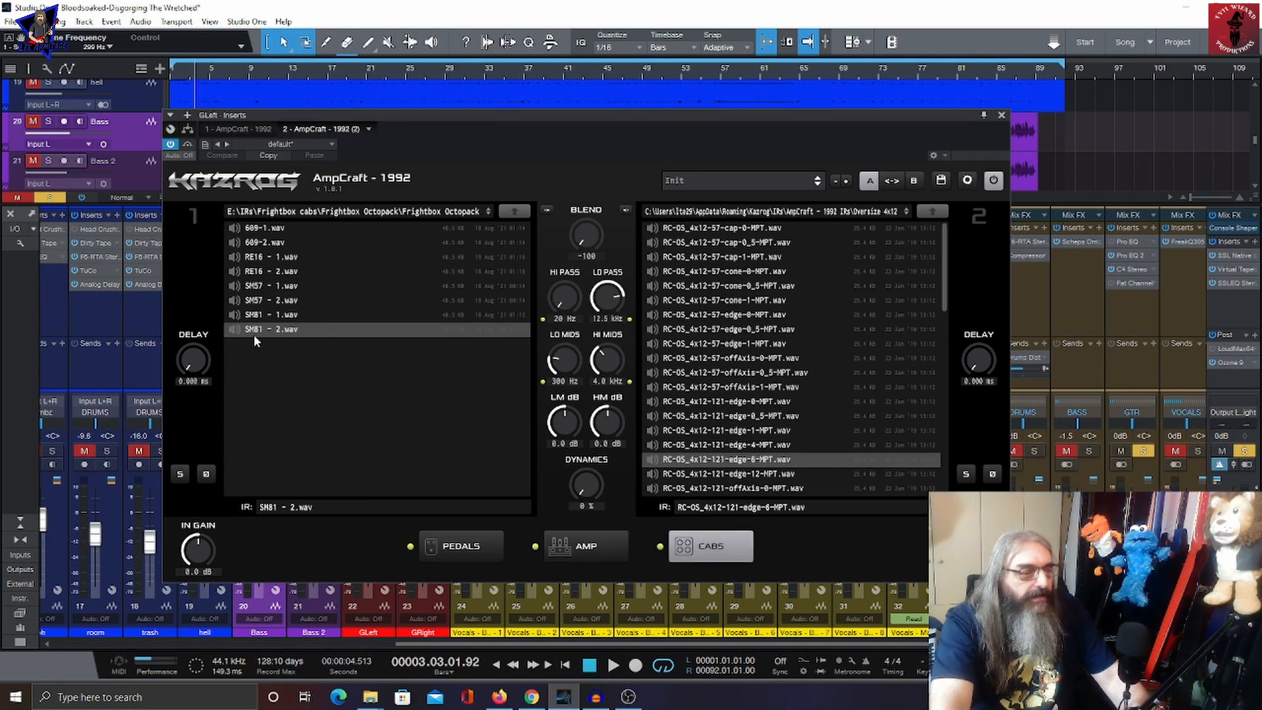
left_click(1003, 115)
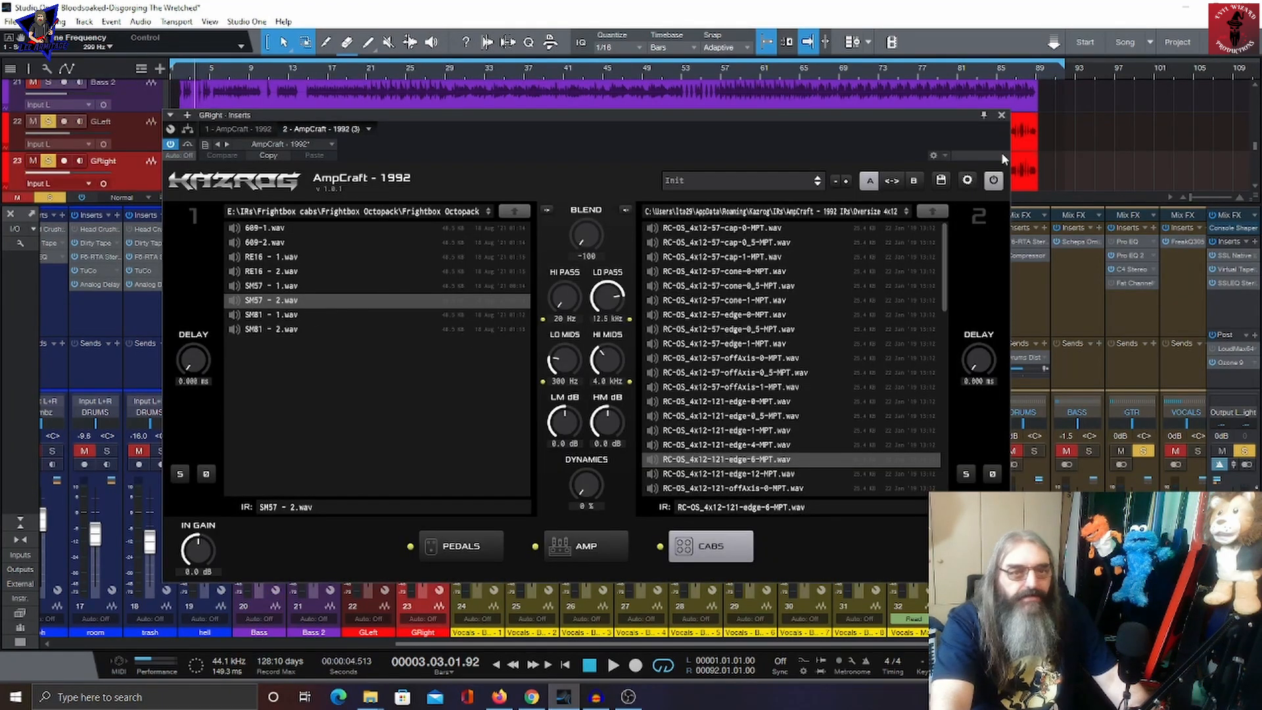
left_click(1001, 115)
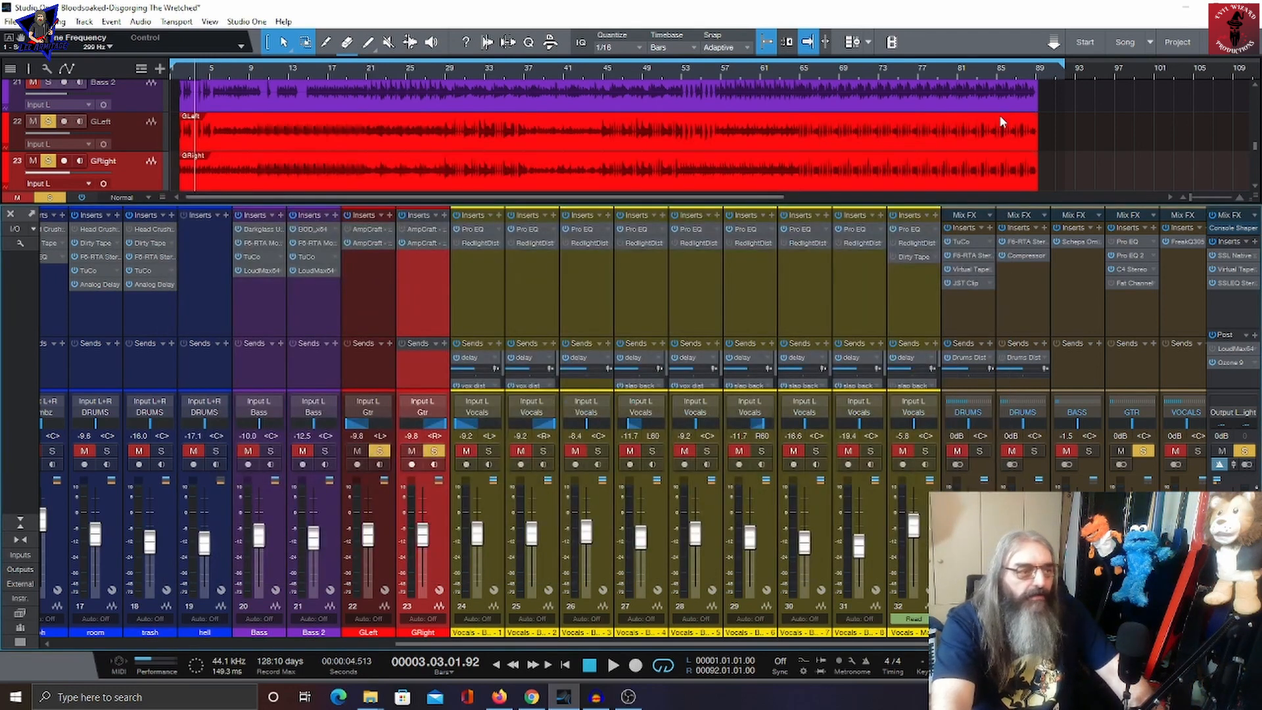
Step: Audition the soloed guitars, then open the Gtr bus's Pro EQ 2 insert to inspect its bands
key("space")
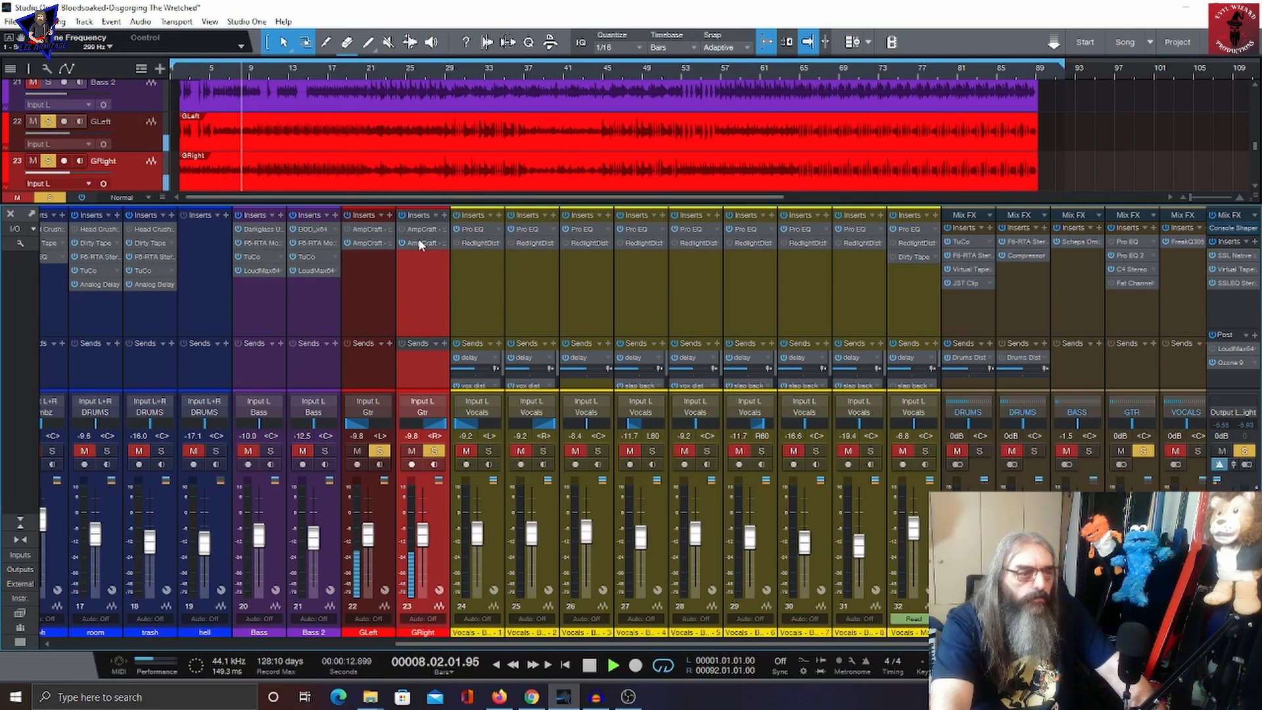
key("space")
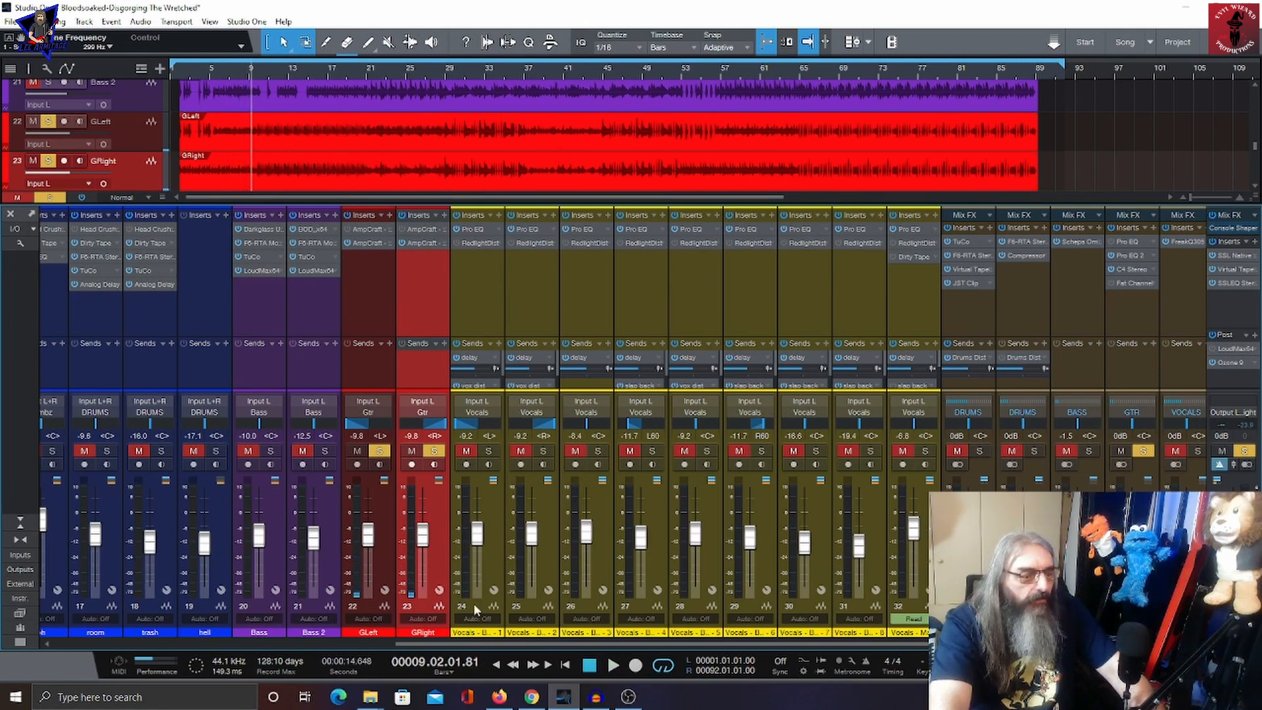
left_click_drag(517, 647, 664, 650)
left_click(732, 255)
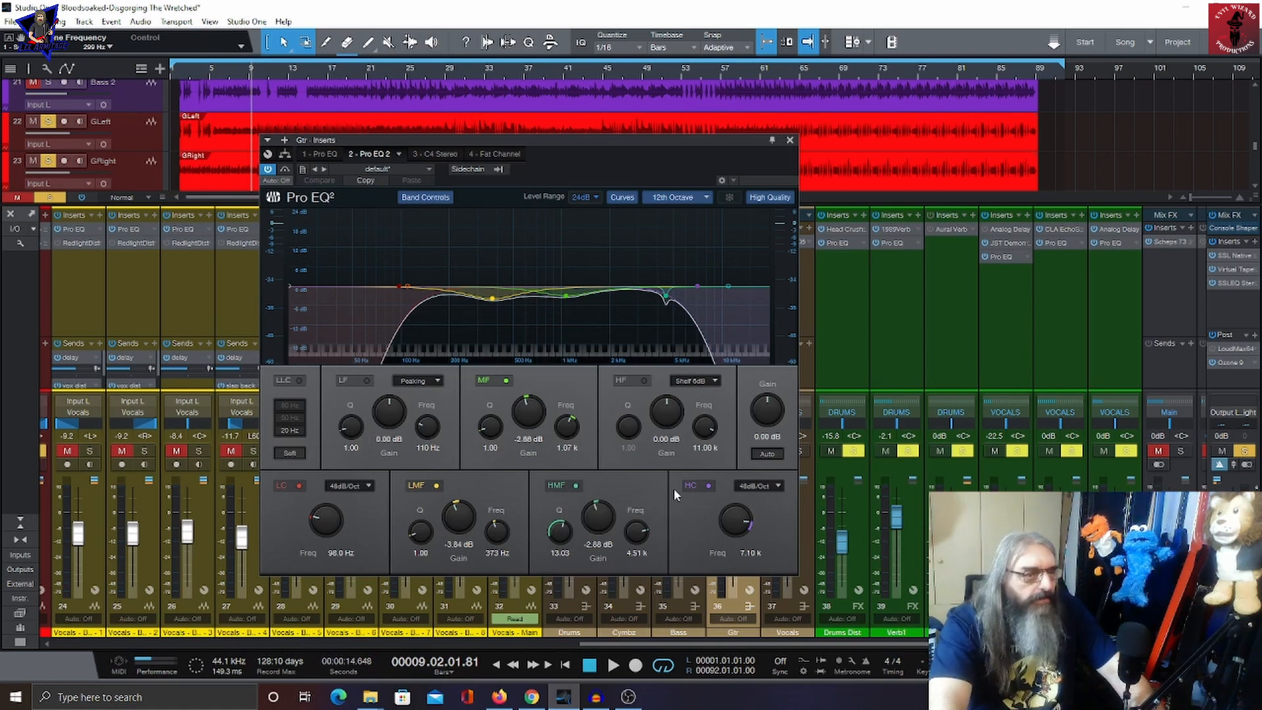
Step: Switch to the Gtr bus's C4 Stereo multiband insert, audition it during playback, then close the insert window
left_click(441, 155)
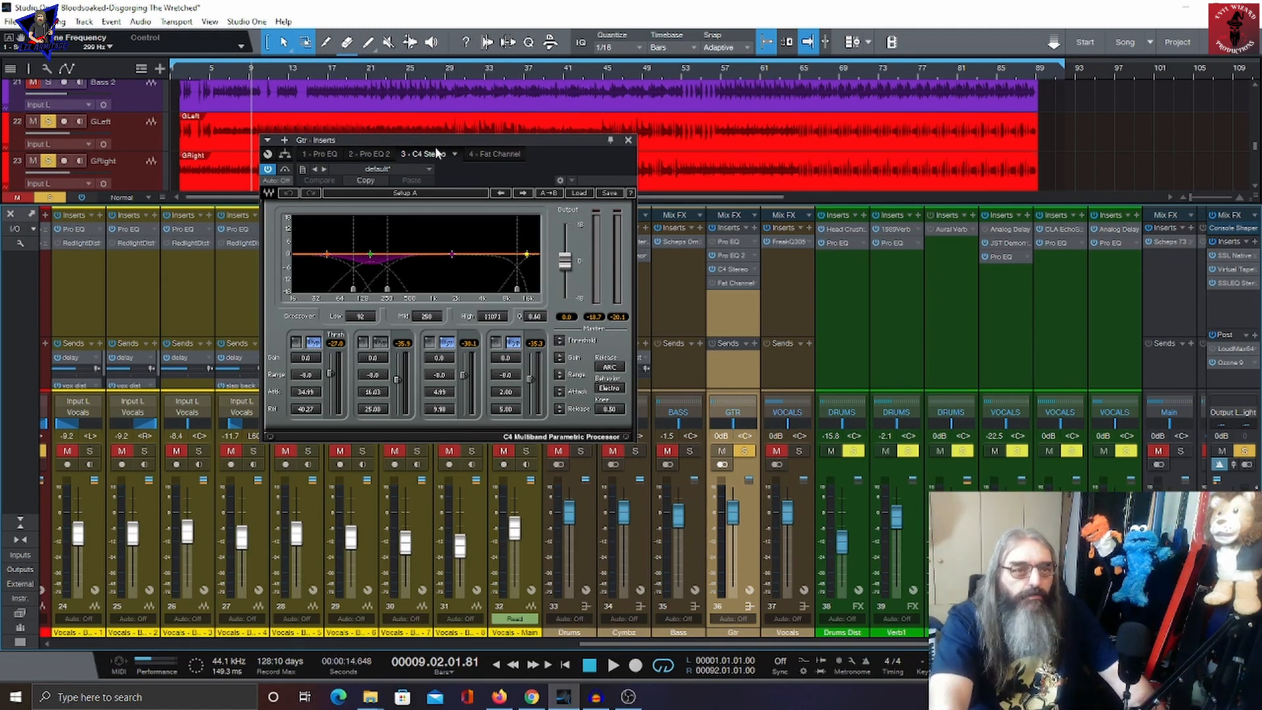
key("space")
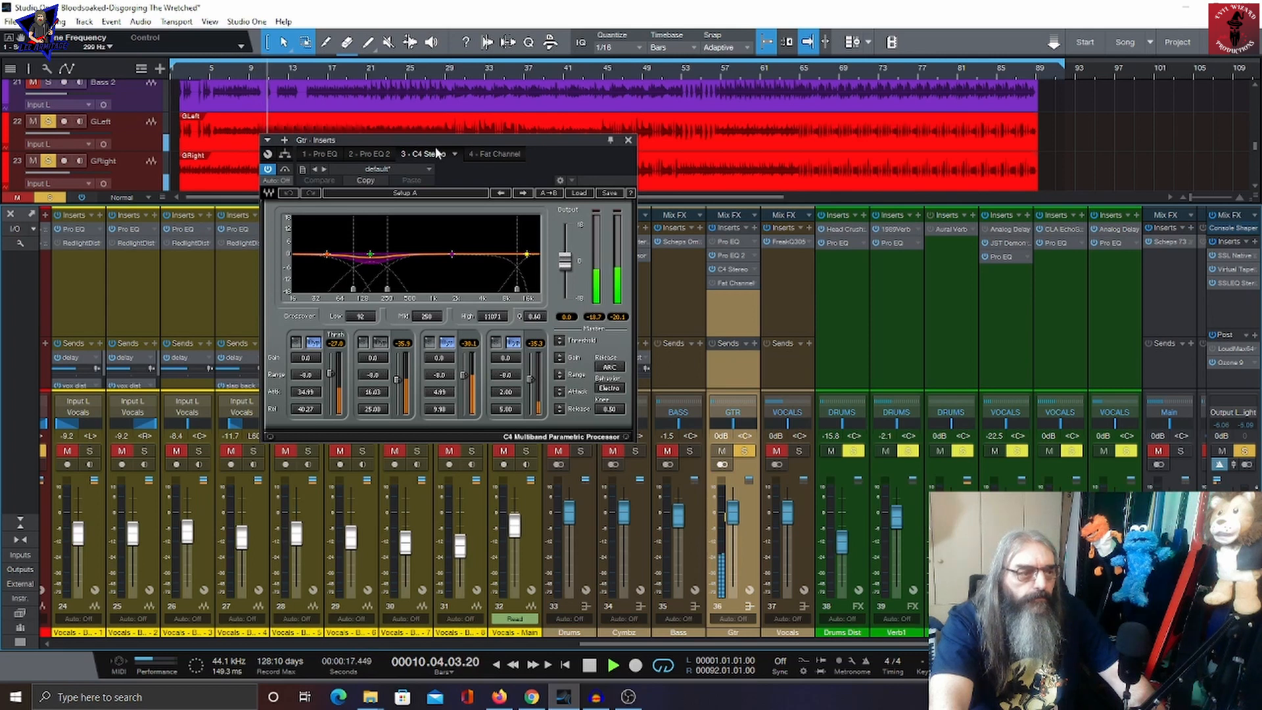
key("space")
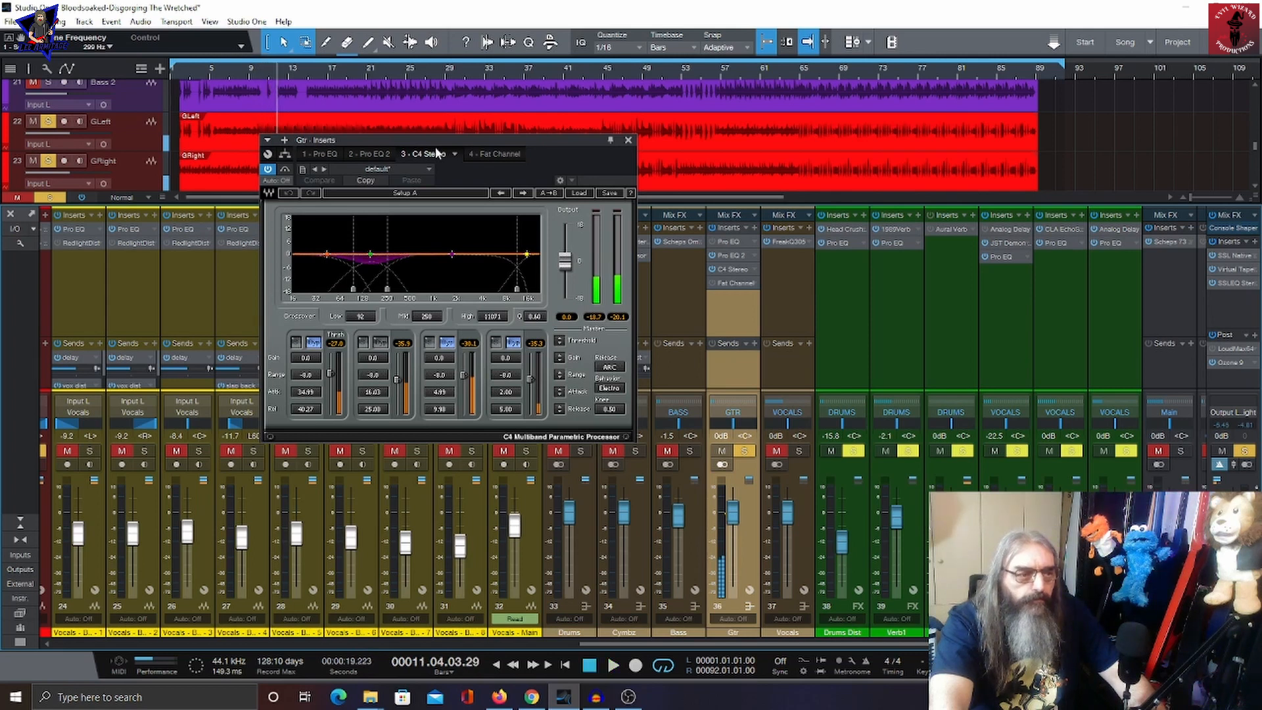
left_click(628, 140)
Step: Open the JW BG-Guitars insert on the guitar FX channel to inspect its crush and loud settings, then close it
scroll(776, 329, "right", 3)
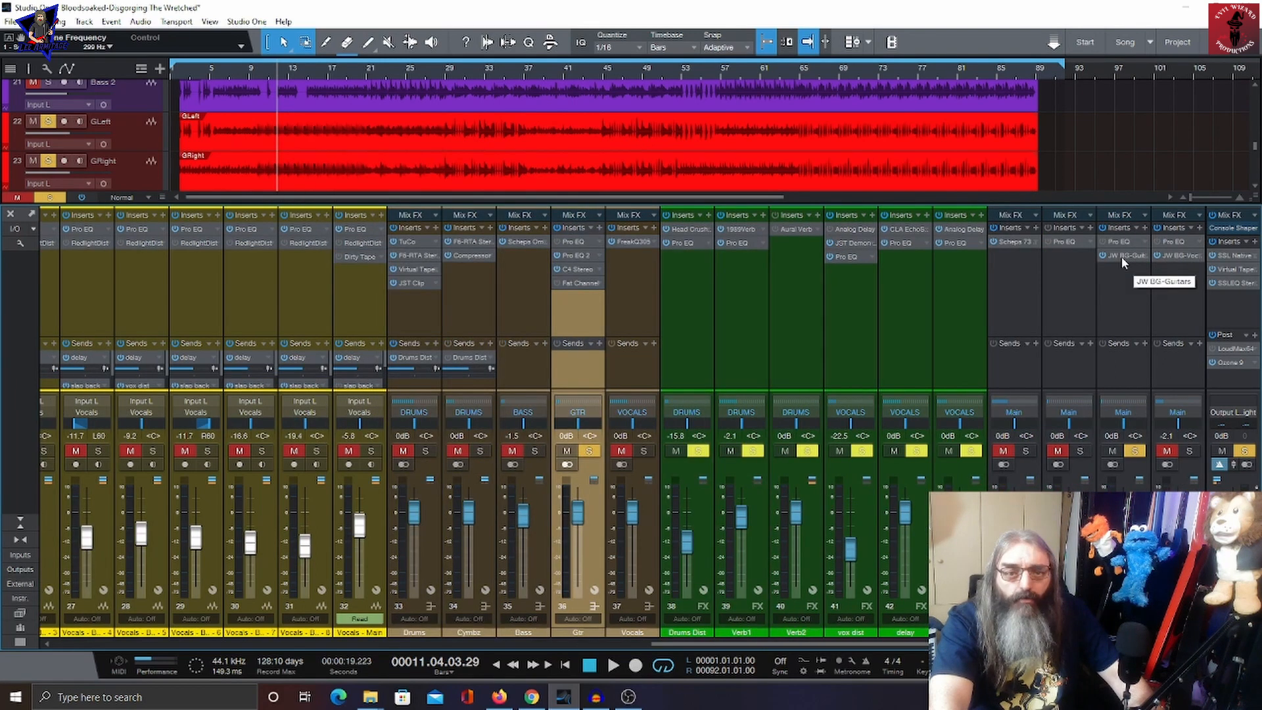
left_click(1121, 256)
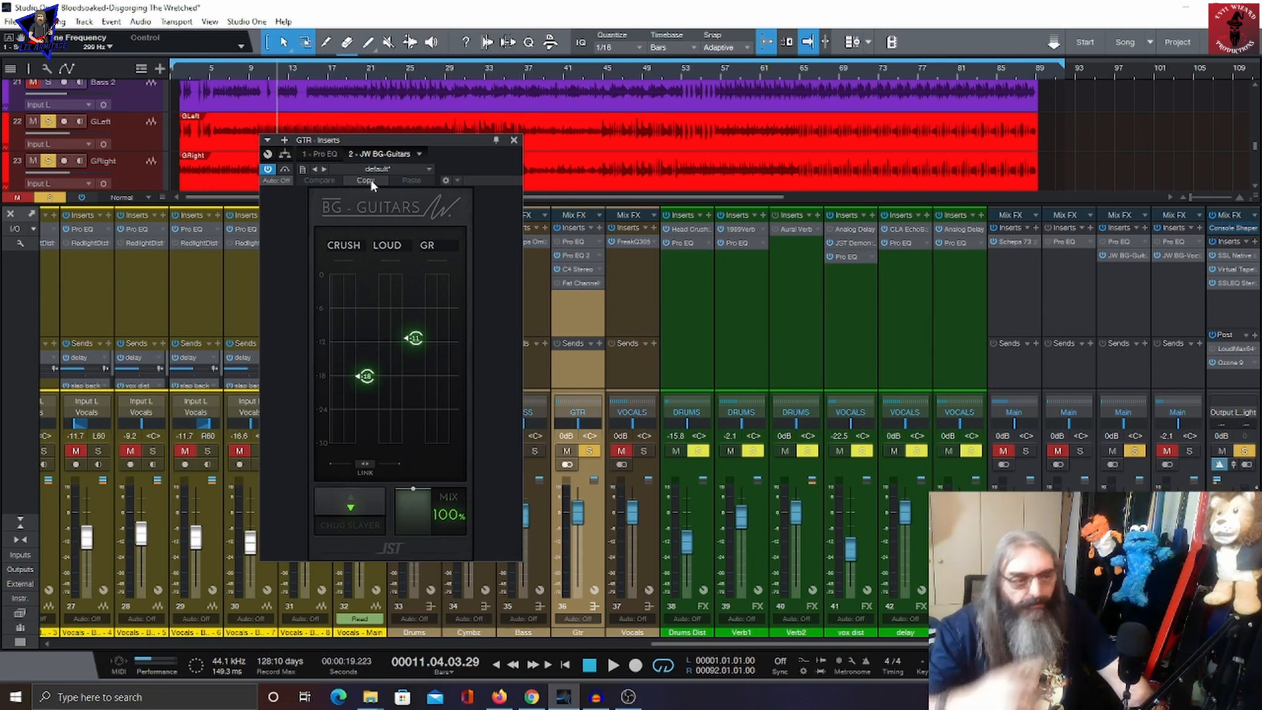
left_click(514, 141)
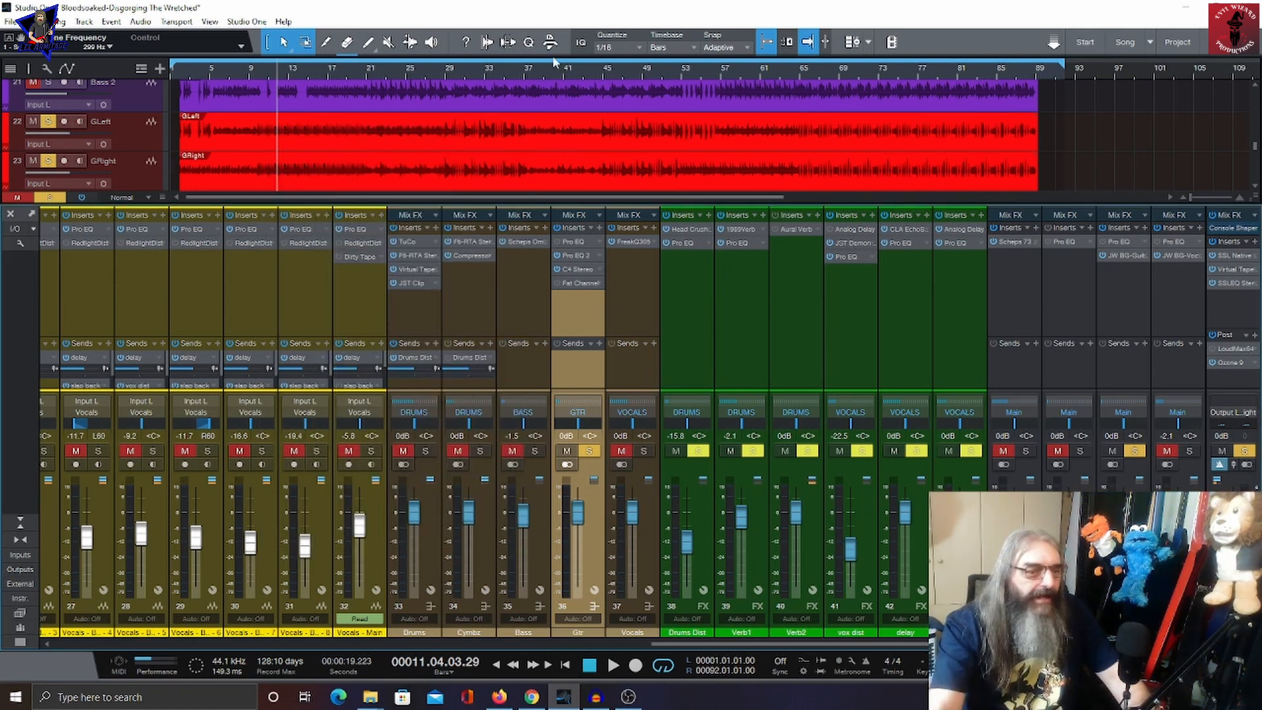
Step: Move the solo from the Gtr bus to the Vocals bus, select the main vocal channel and audition it
left_click(589, 451)
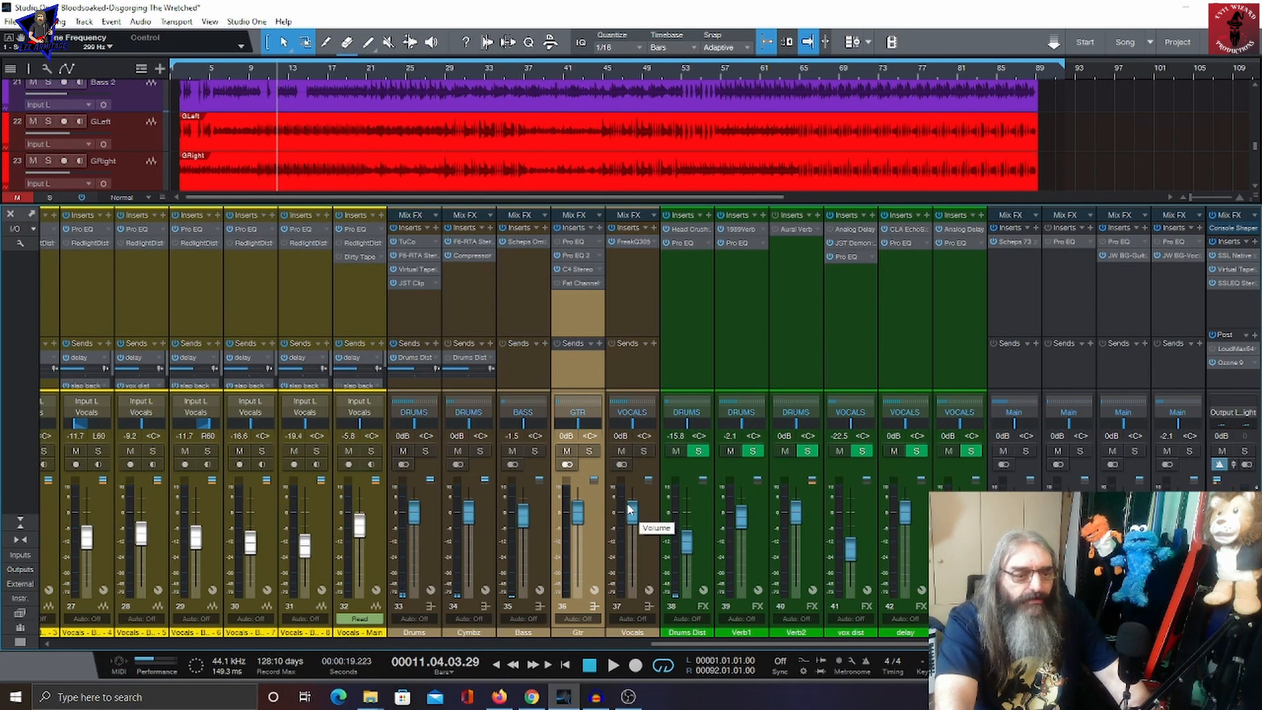
left_click(644, 451)
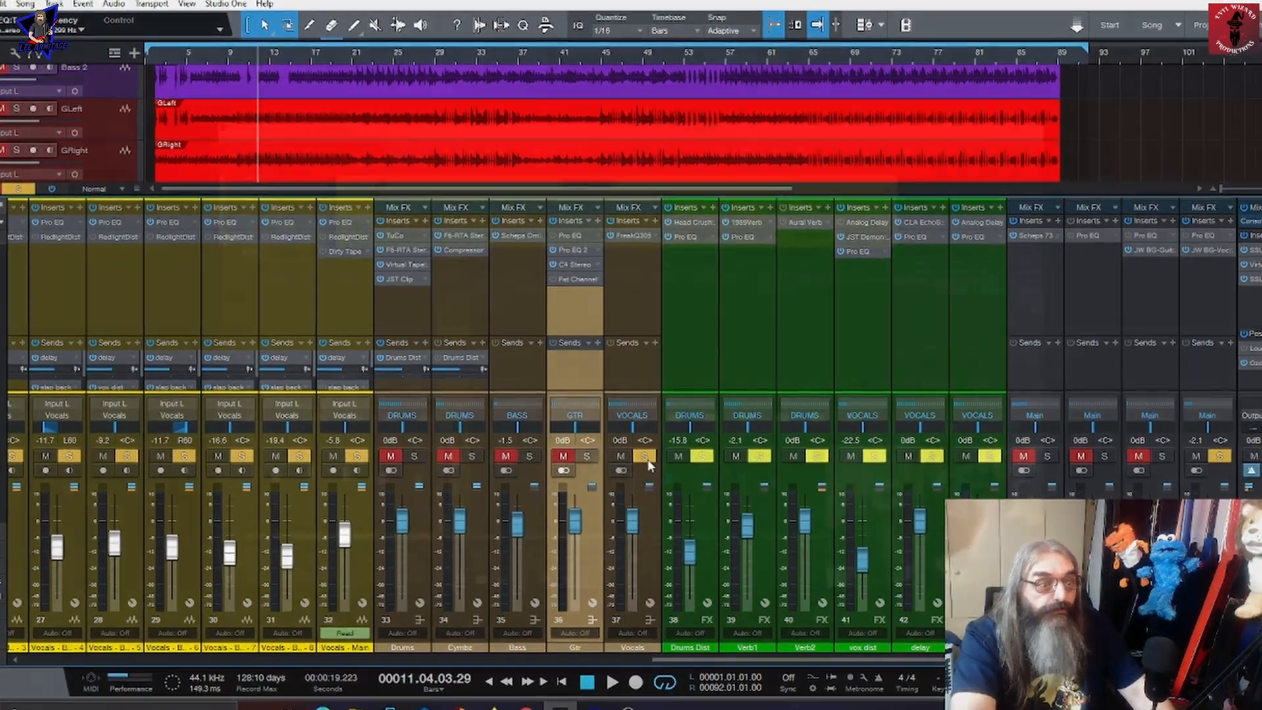
left_click(341, 227)
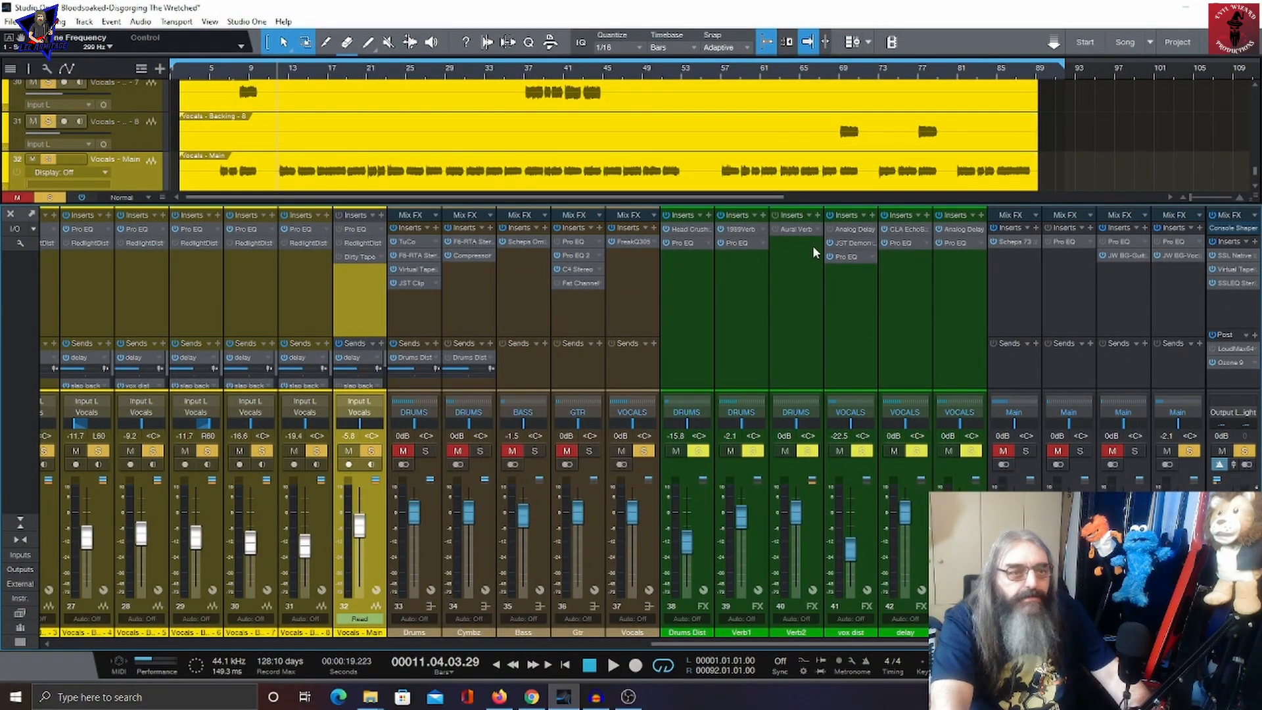
key("space")
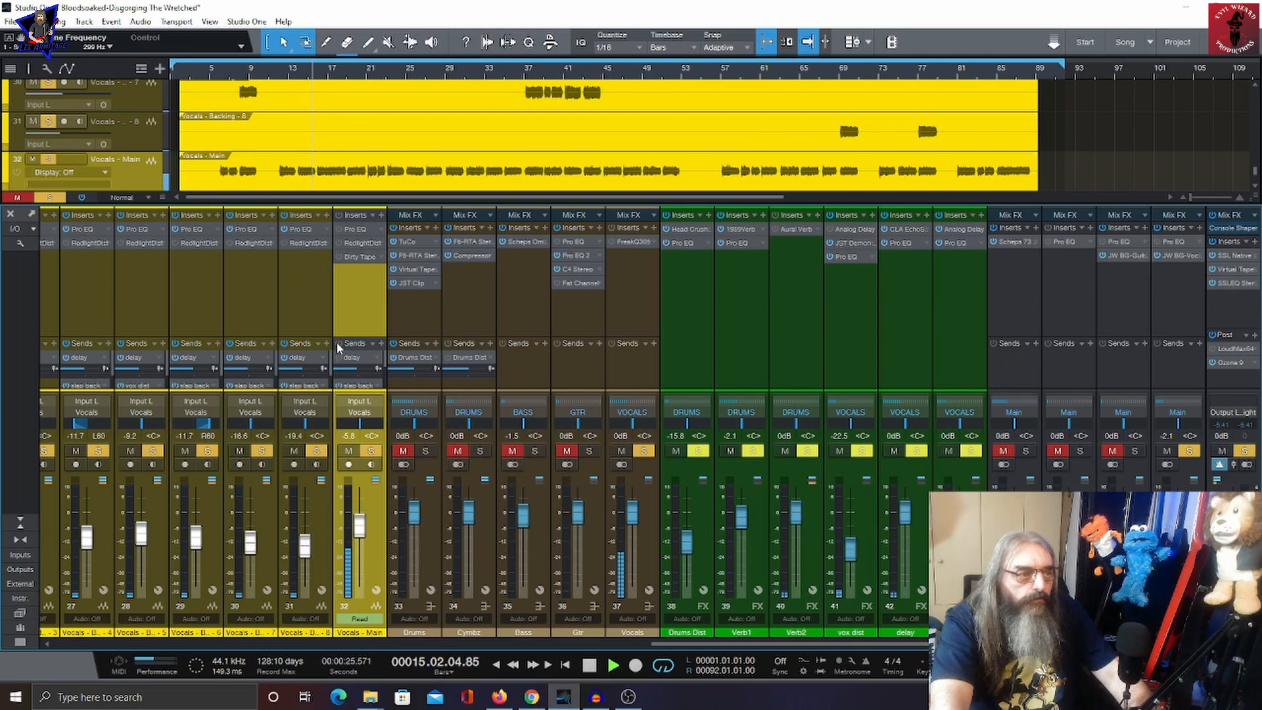
key("space")
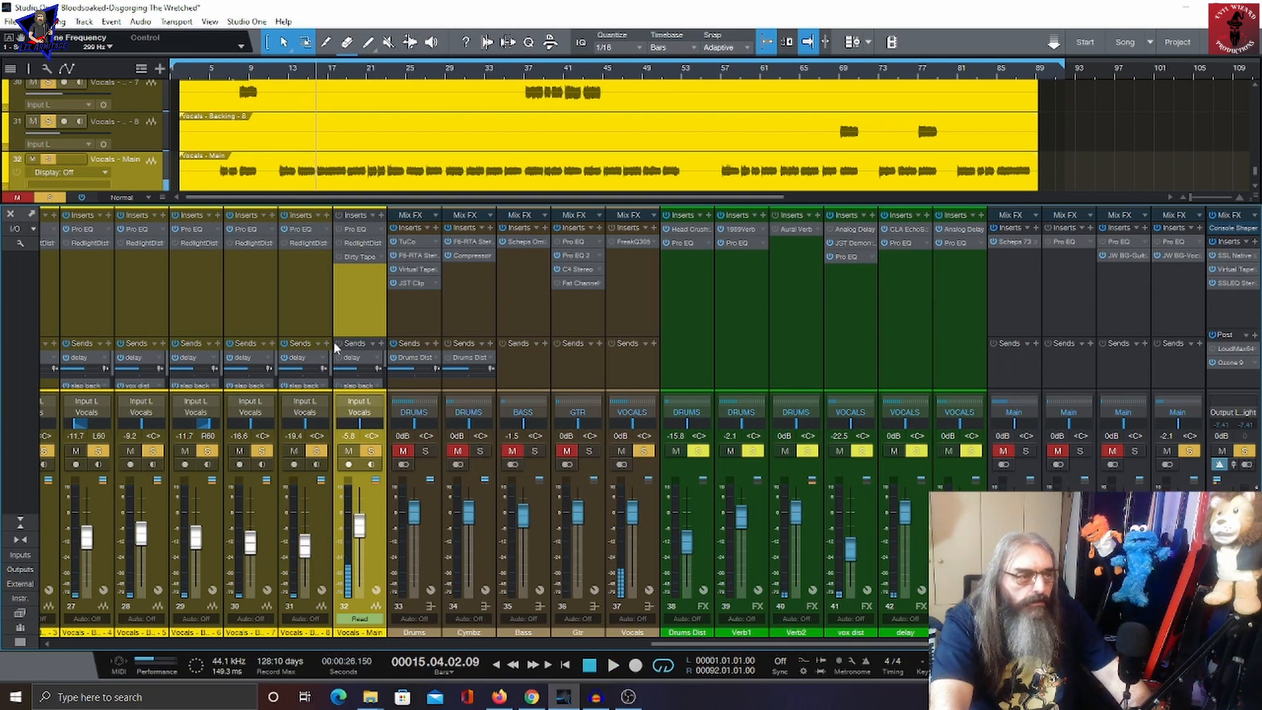
Step: Open the Vocals bus's Freak Q 305 insert to inspect its frequency and gain knobs, then close it
left_click(354, 232)
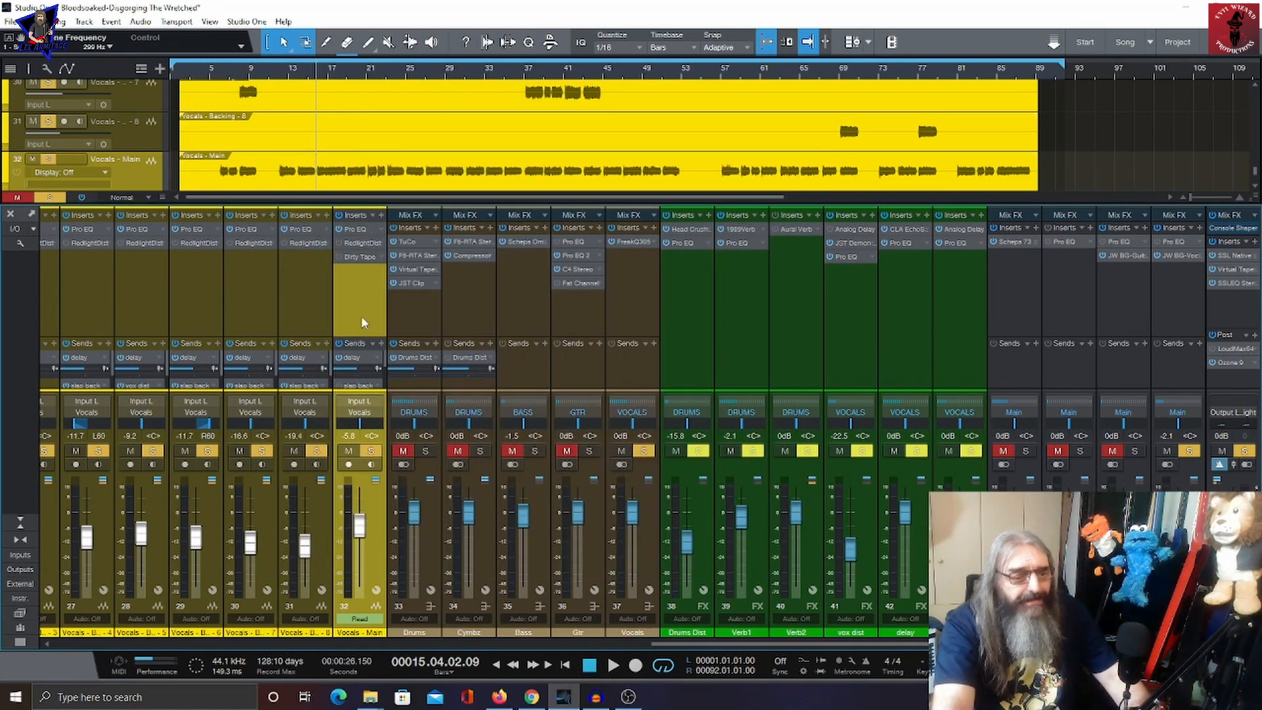
left_click(630, 241)
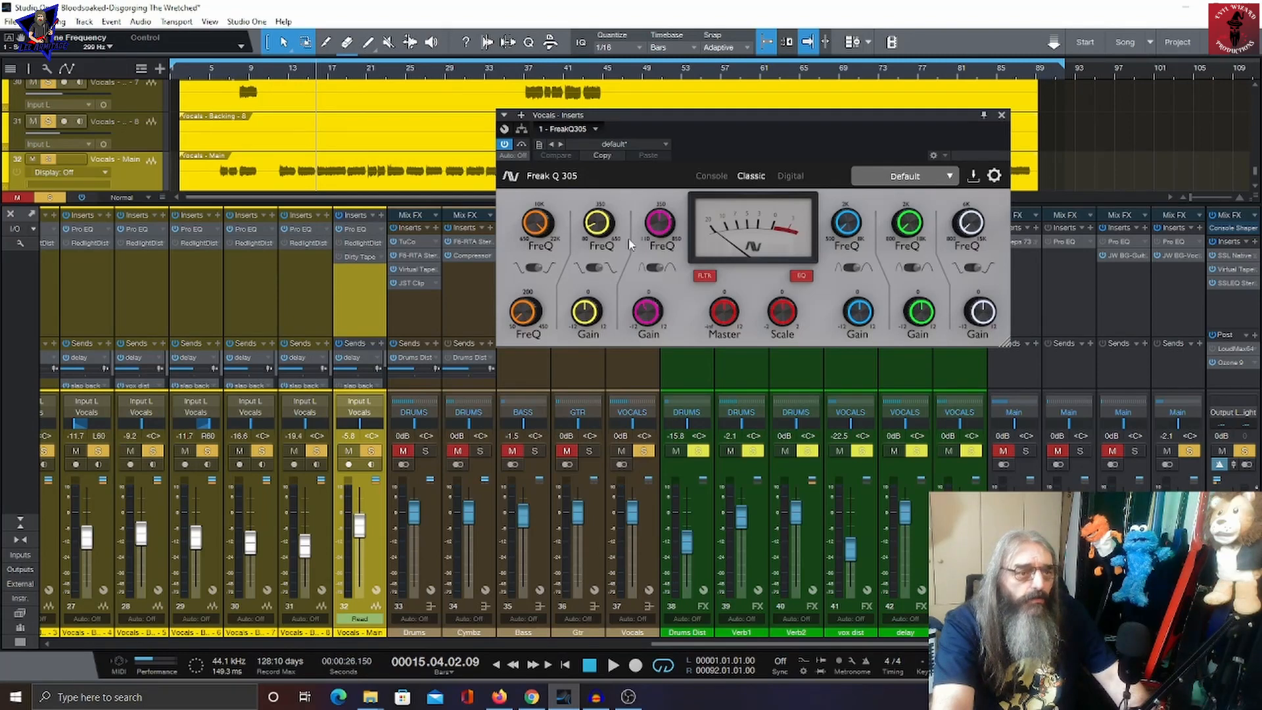
mouse_move(665, 238)
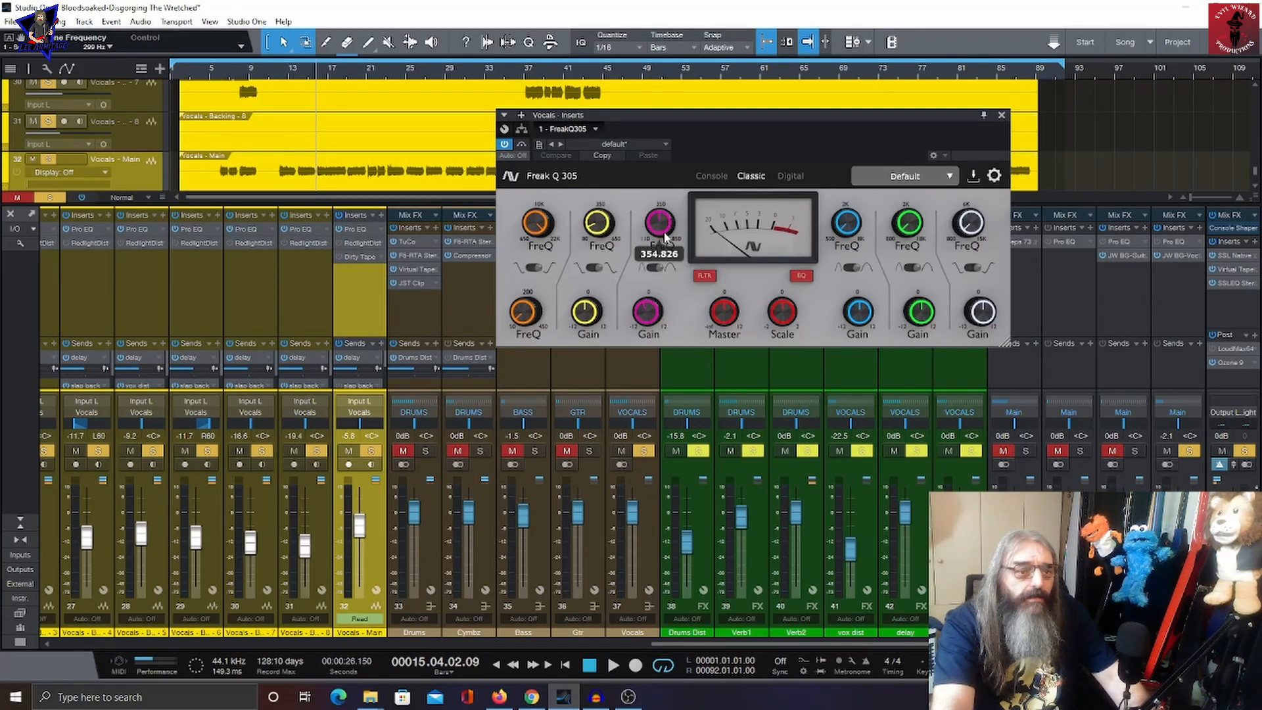
mouse_move(656, 327)
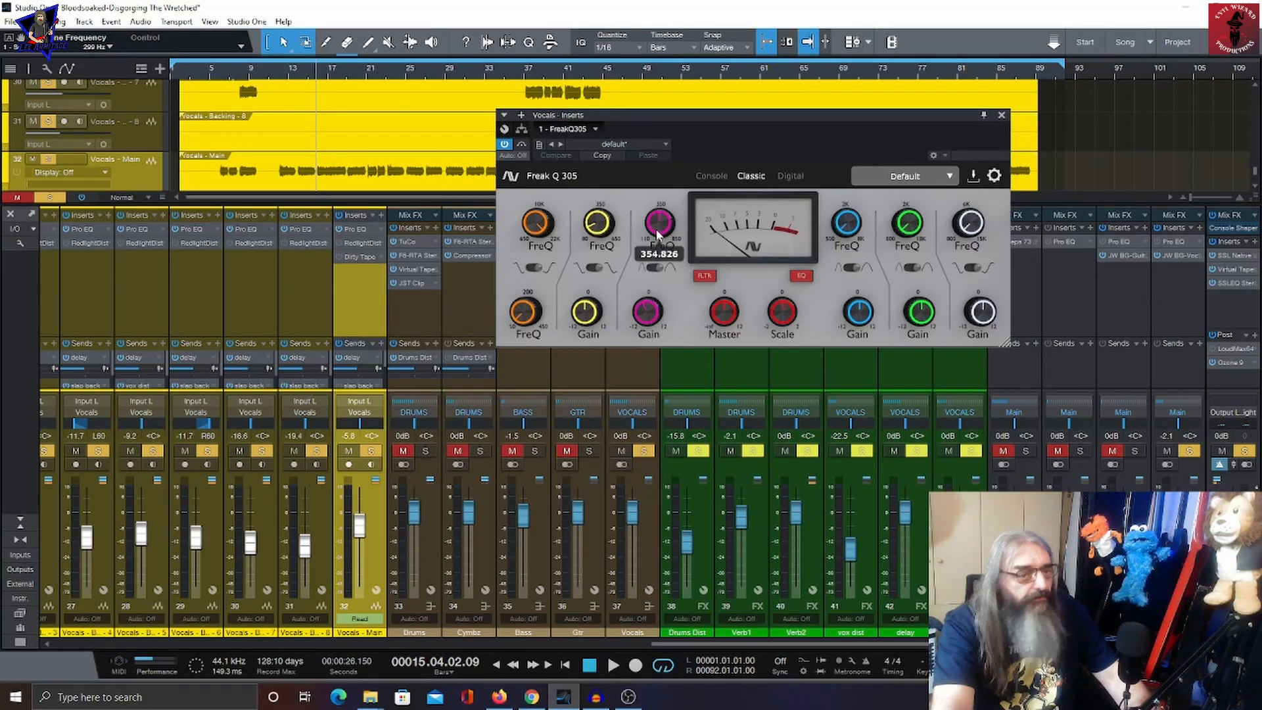
left_click(1000, 117)
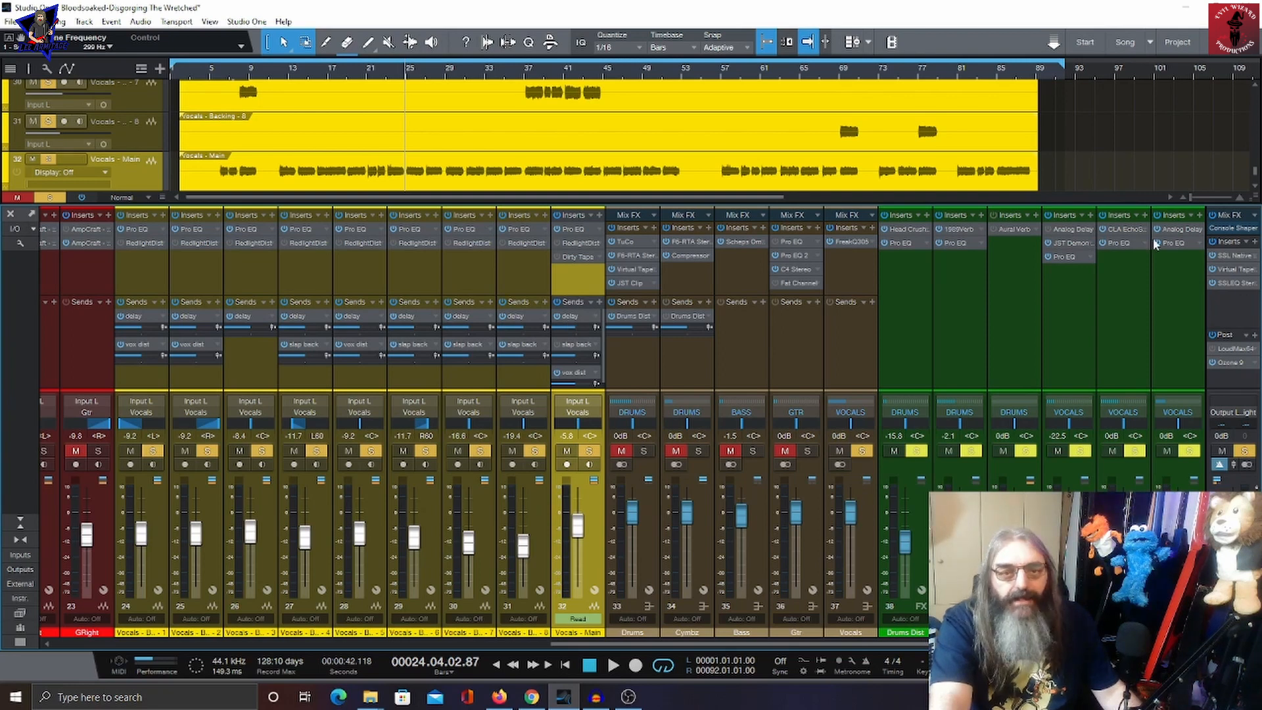
Step: Open the delay FX channel's CLA EchoSphere insert, browse its CLA vocal presets, view its Pro EQ, then close
left_click(1122, 231)
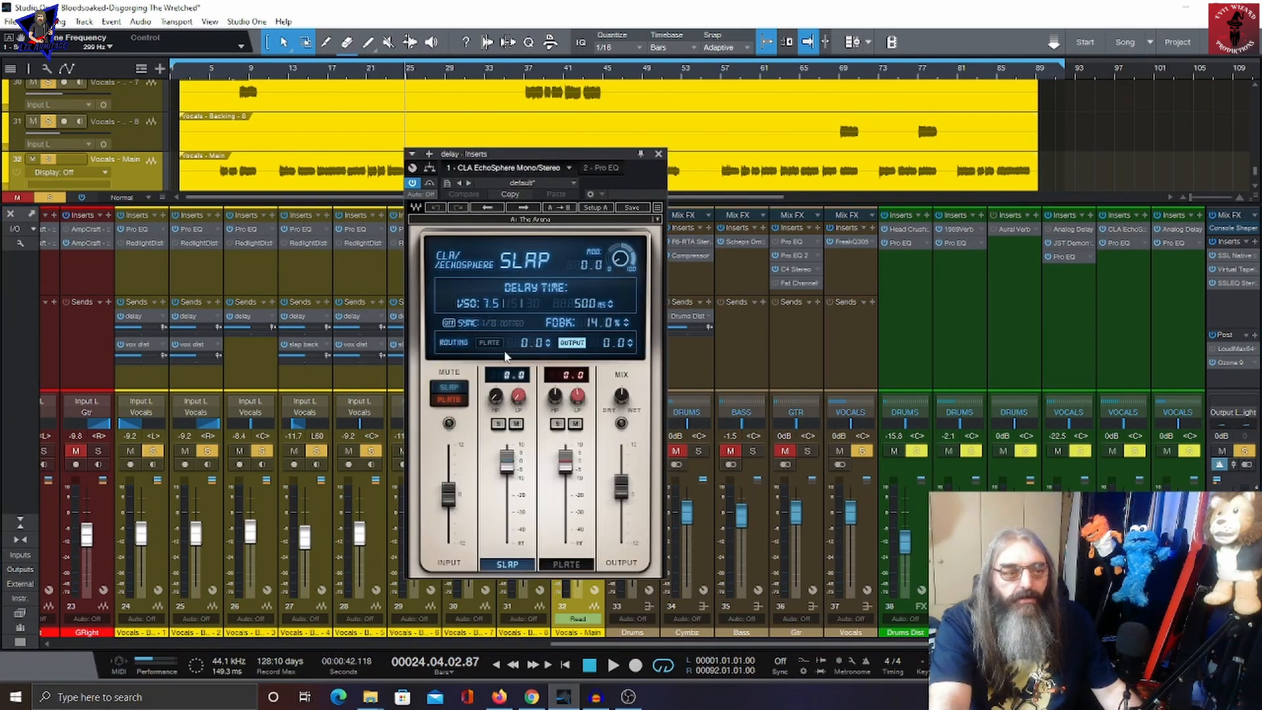
left_click(562, 226)
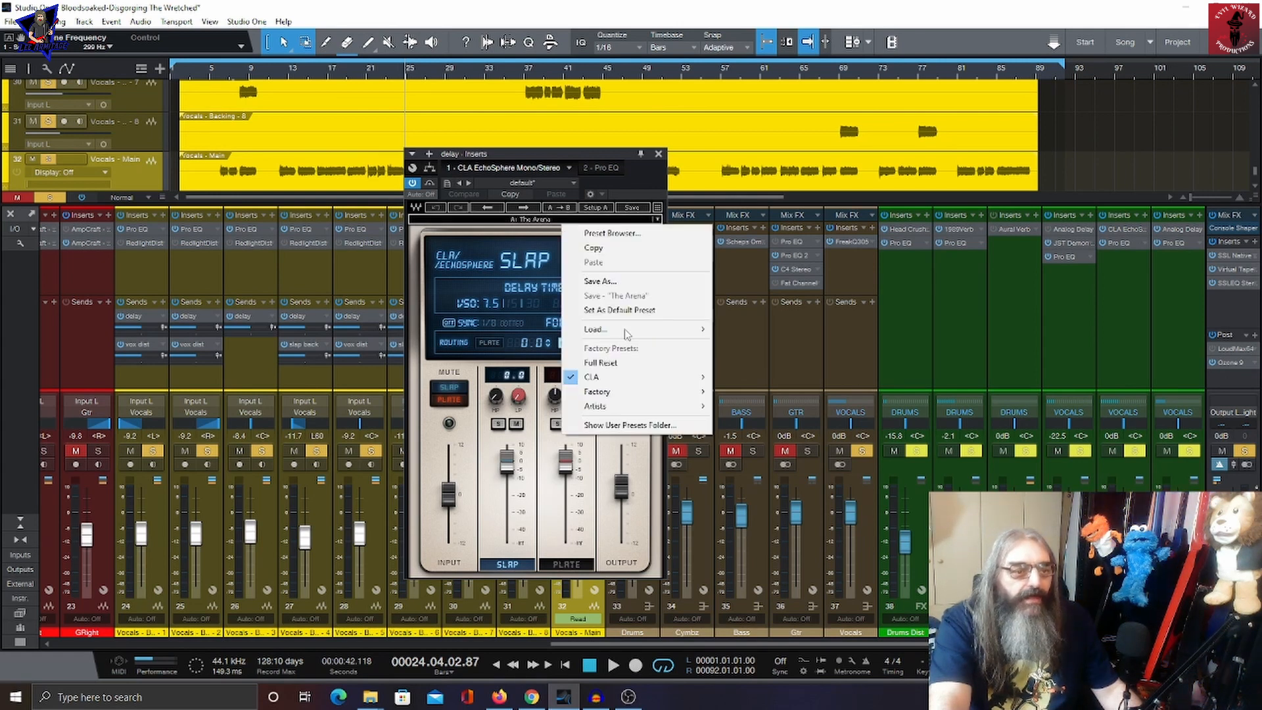
mouse_move(641, 384)
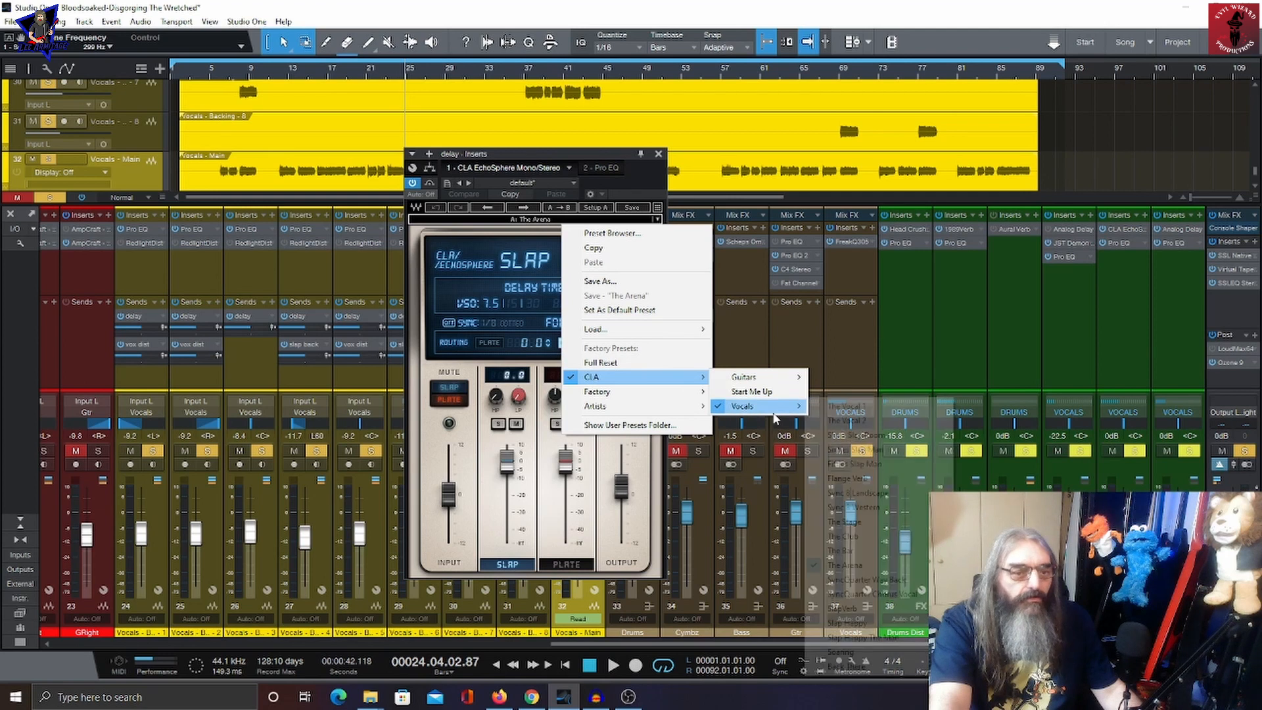
mouse_move(757, 405)
left_click(891, 569)
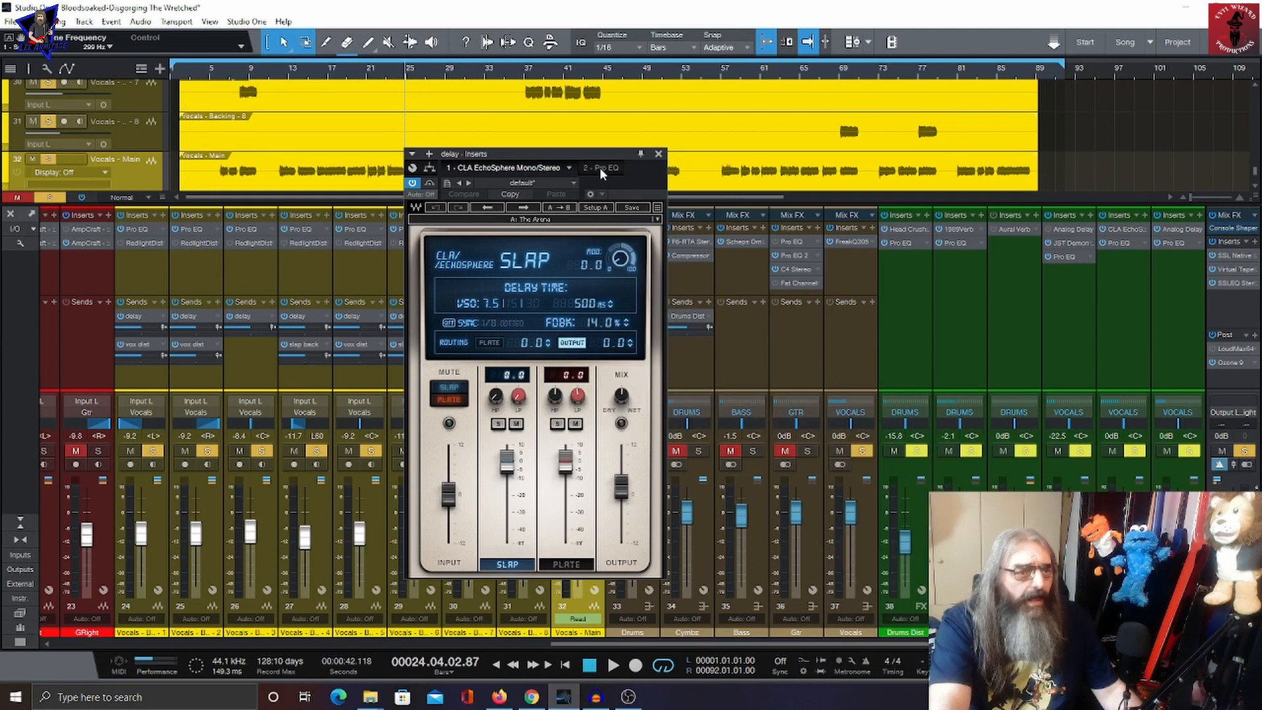
left_click(600, 168)
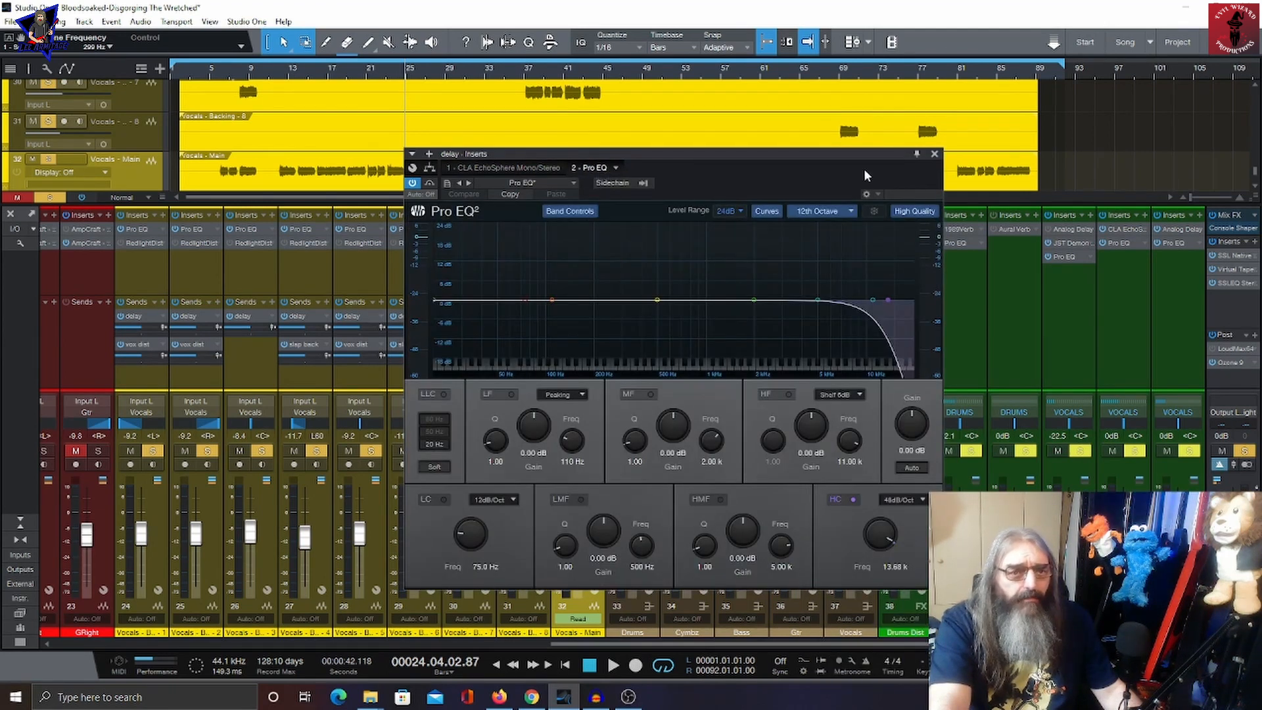
left_click(934, 156)
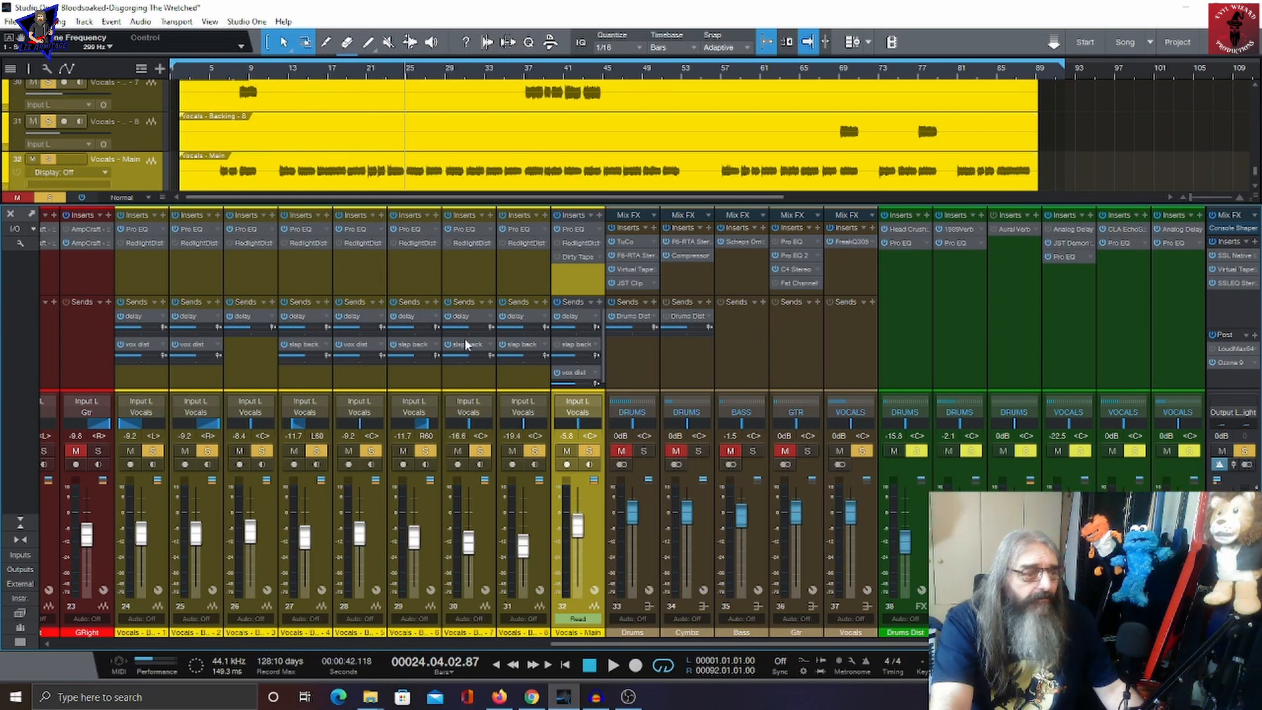
Step: Open the slap back channel's Analog Delay insert and its Pro EQ, then close the insert window
left_click(1181, 230)
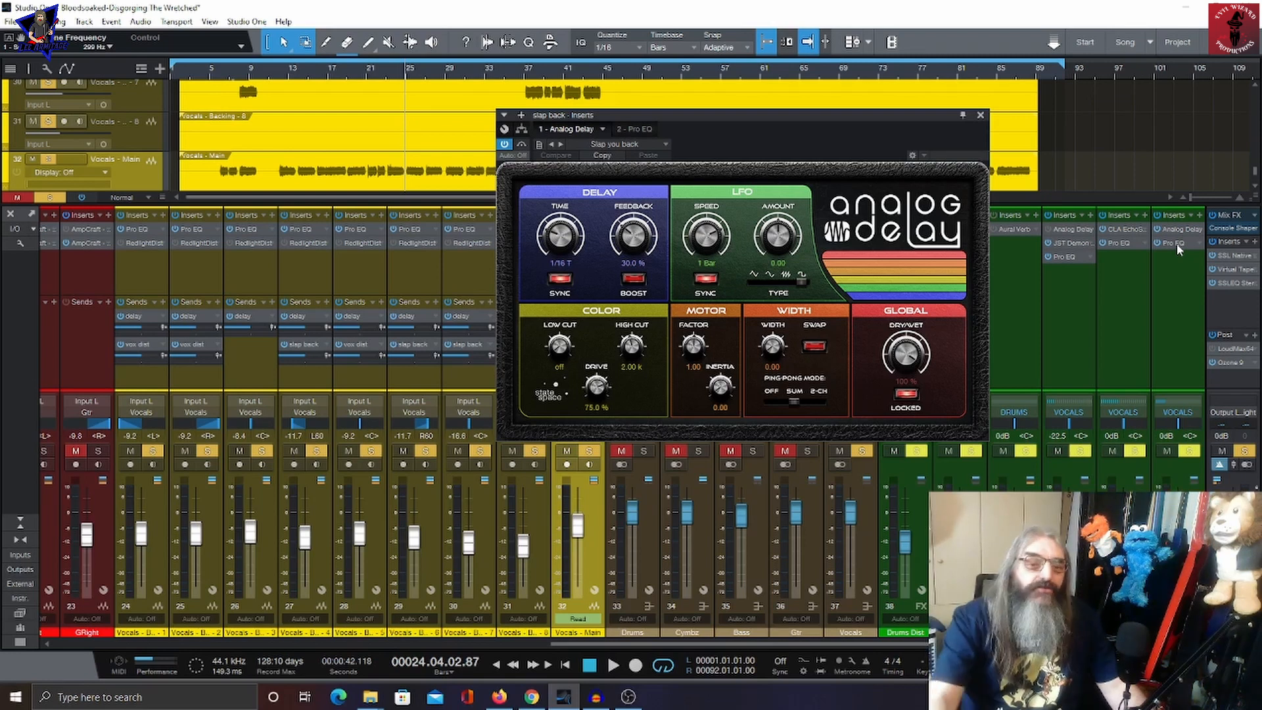
left_click(1177, 244)
left_click(628, 129)
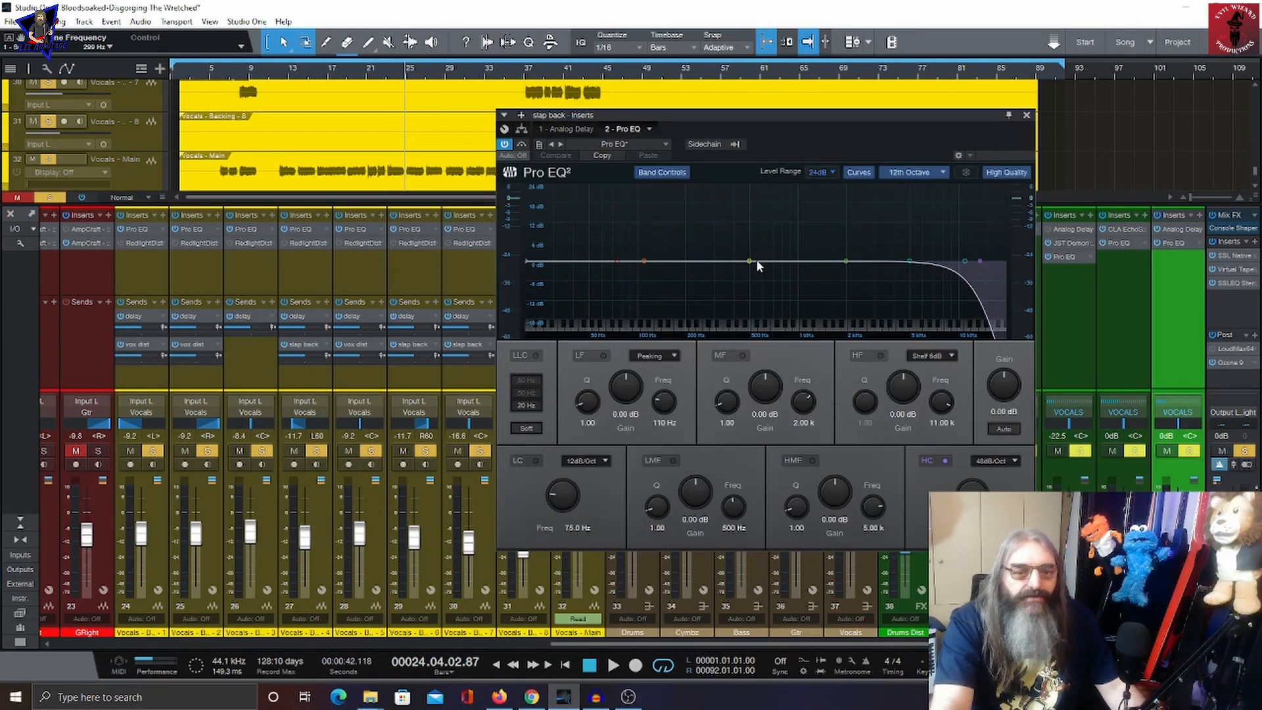
left_click(1027, 116)
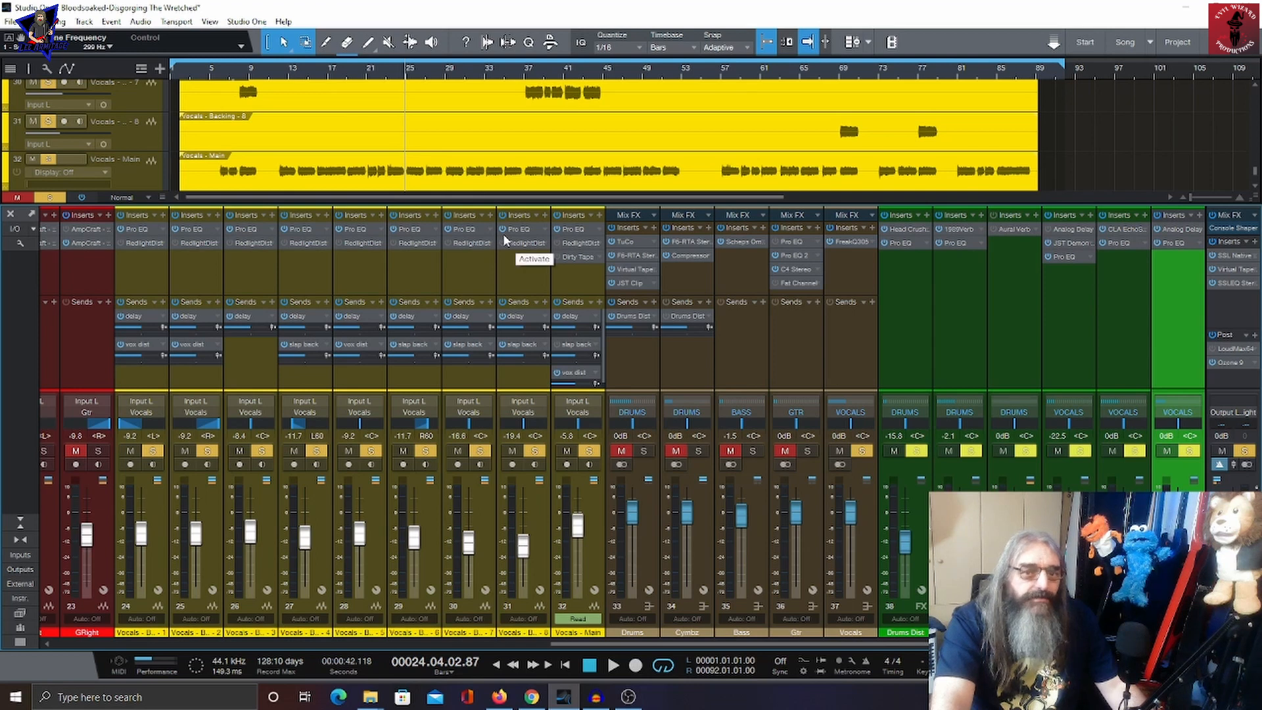
Step: Open the vox dist channel's JST Demon Fuzz insert and its Pro EQ, then close the insert window
left_click(1072, 243)
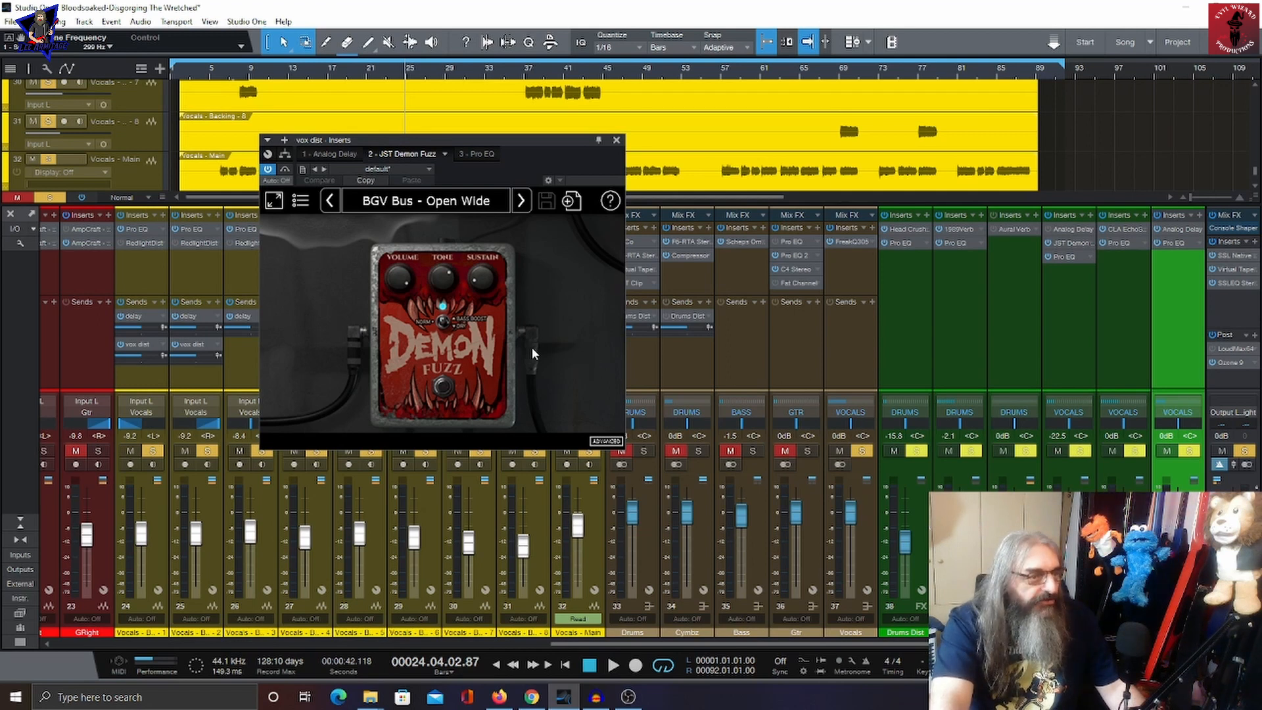
left_click(478, 155)
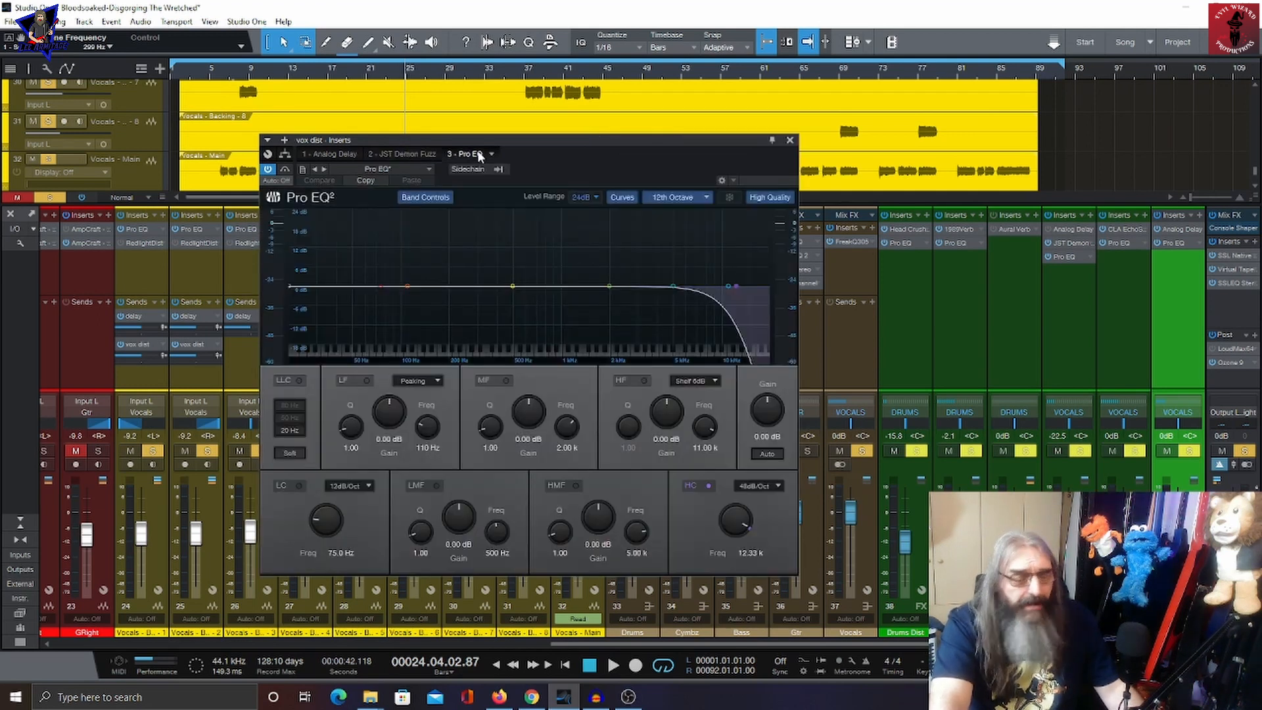
left_click(790, 140)
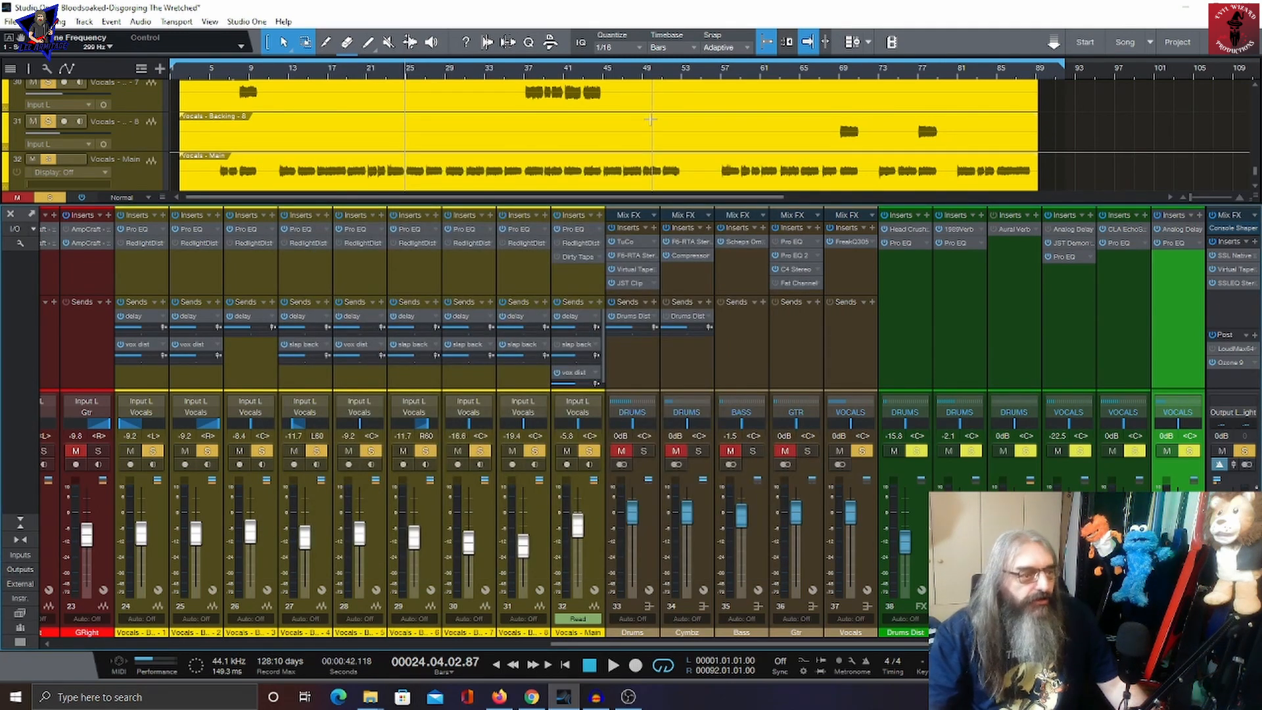
Step: Audition the soloed vocals and inspect the vocal FX channel's JW BG-Vocals insert before closing it
key("space")
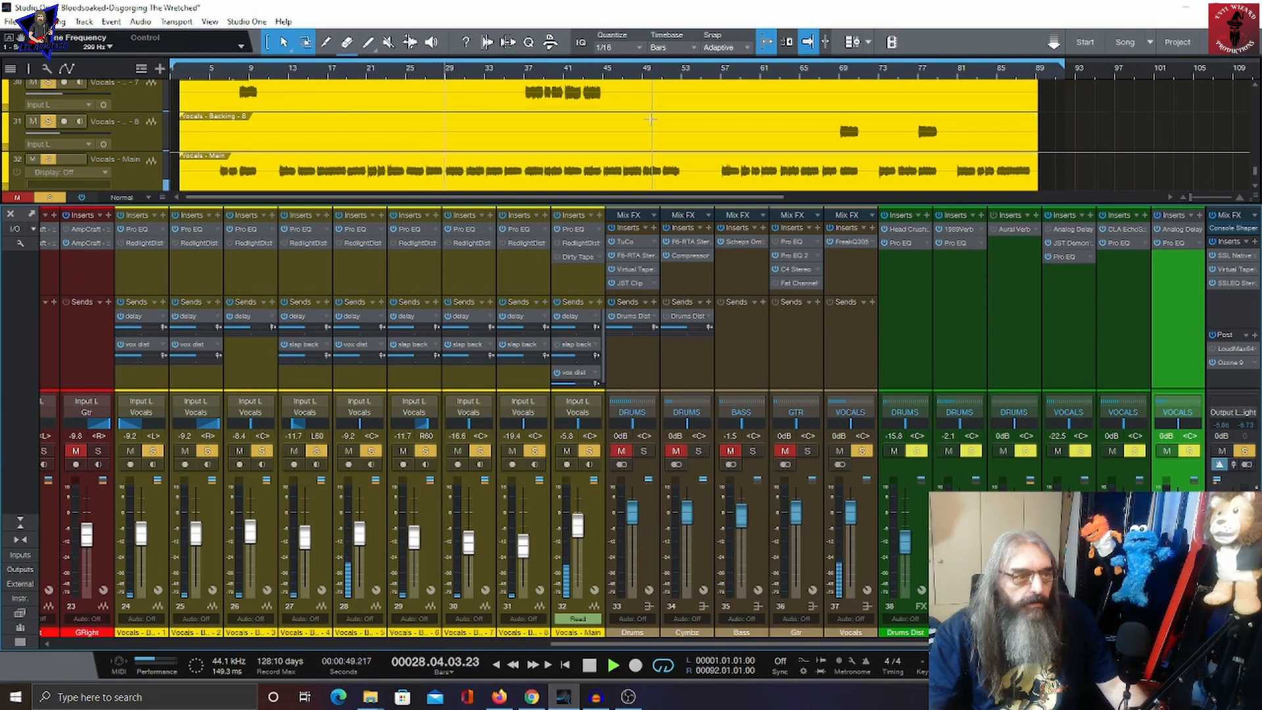
key("space")
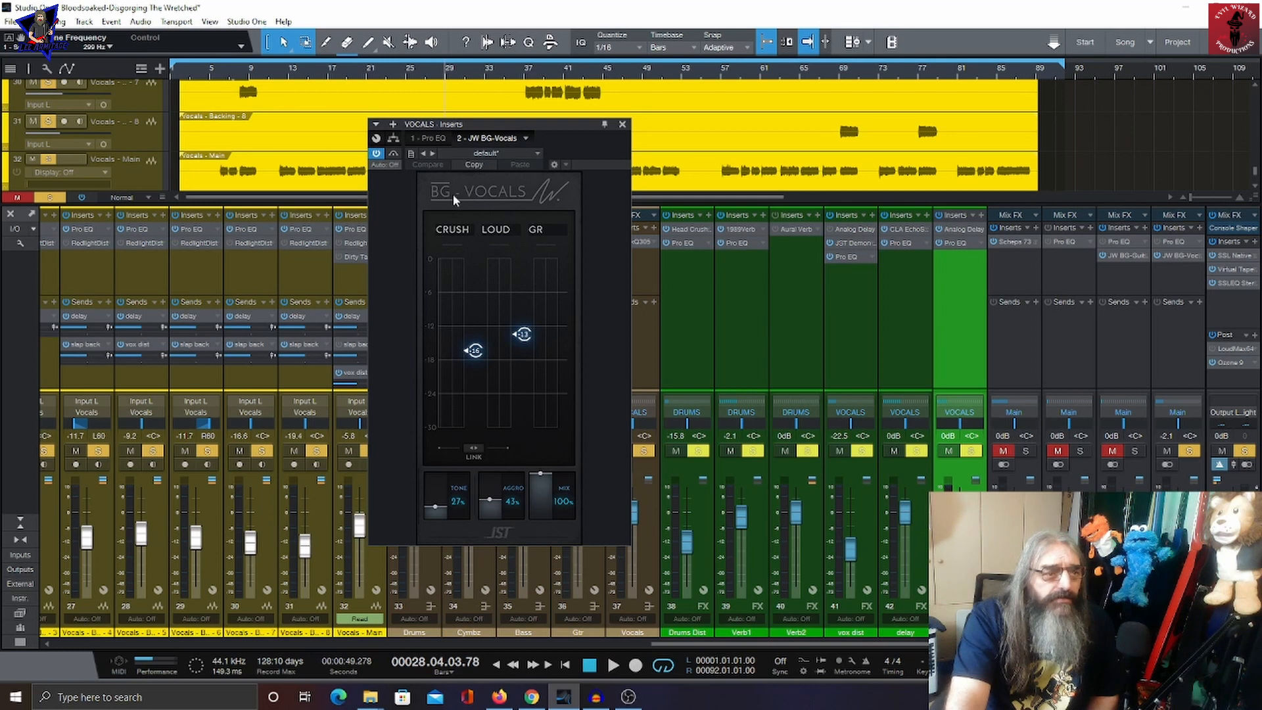
left_click(623, 125)
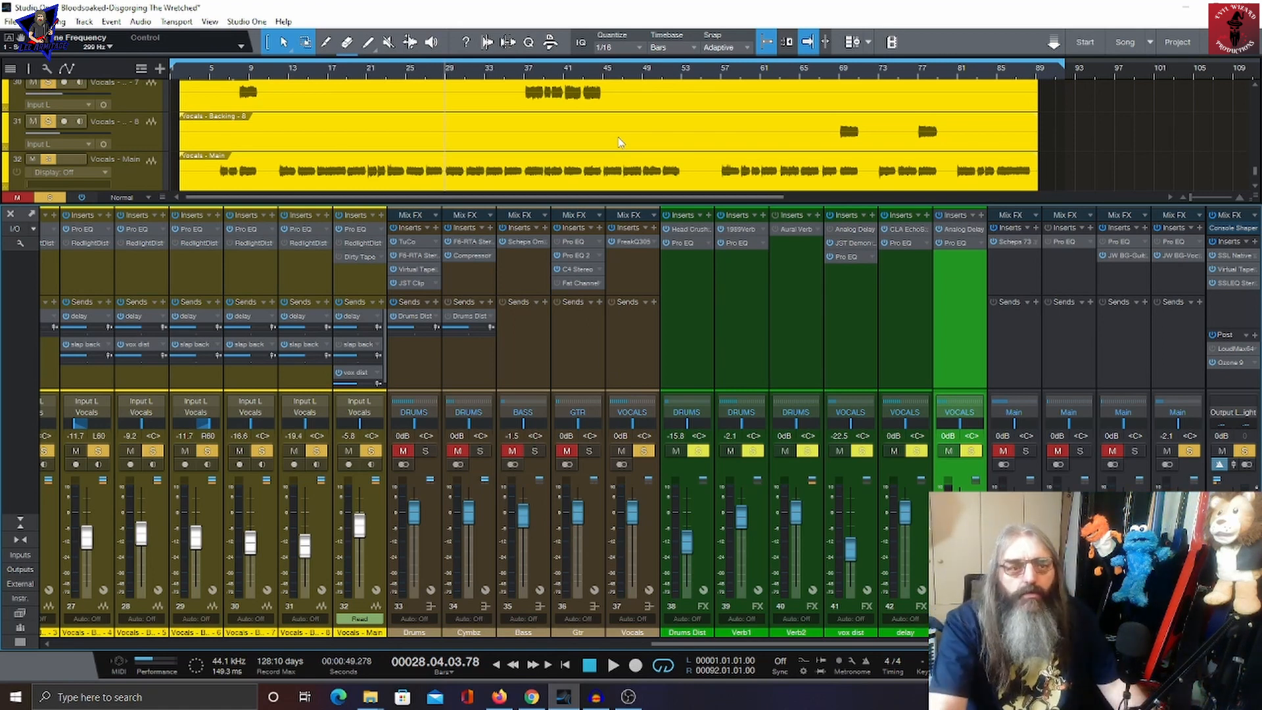
Step: Hide the mixer and scroll the arrangement up to the drum tracks
key("F3")
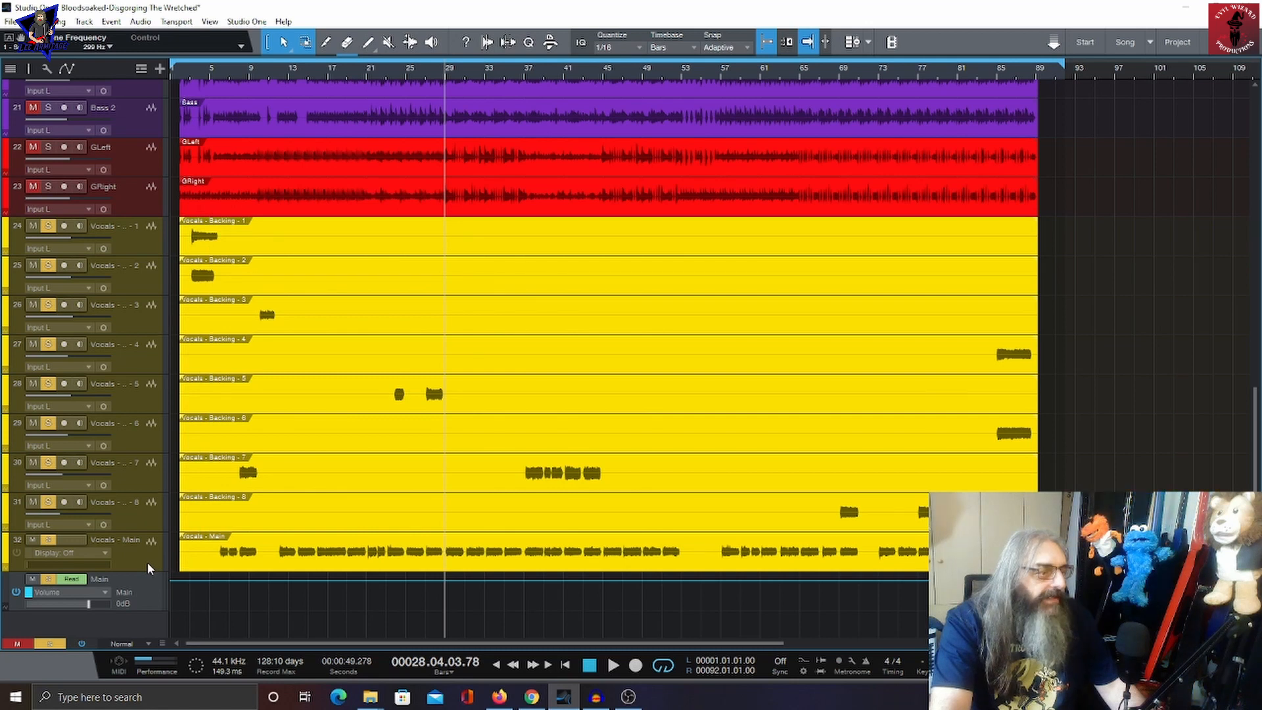
scroll(117, 393, "up", 3)
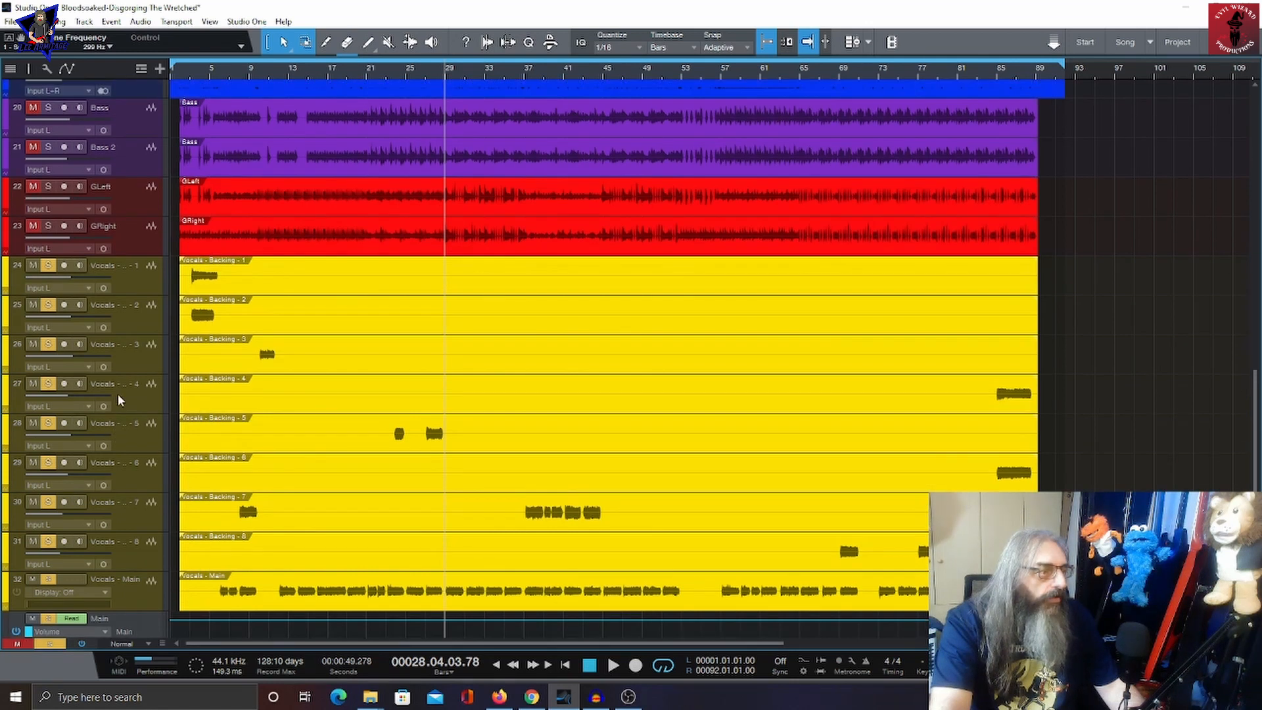
scroll(117, 393, "up", 8)
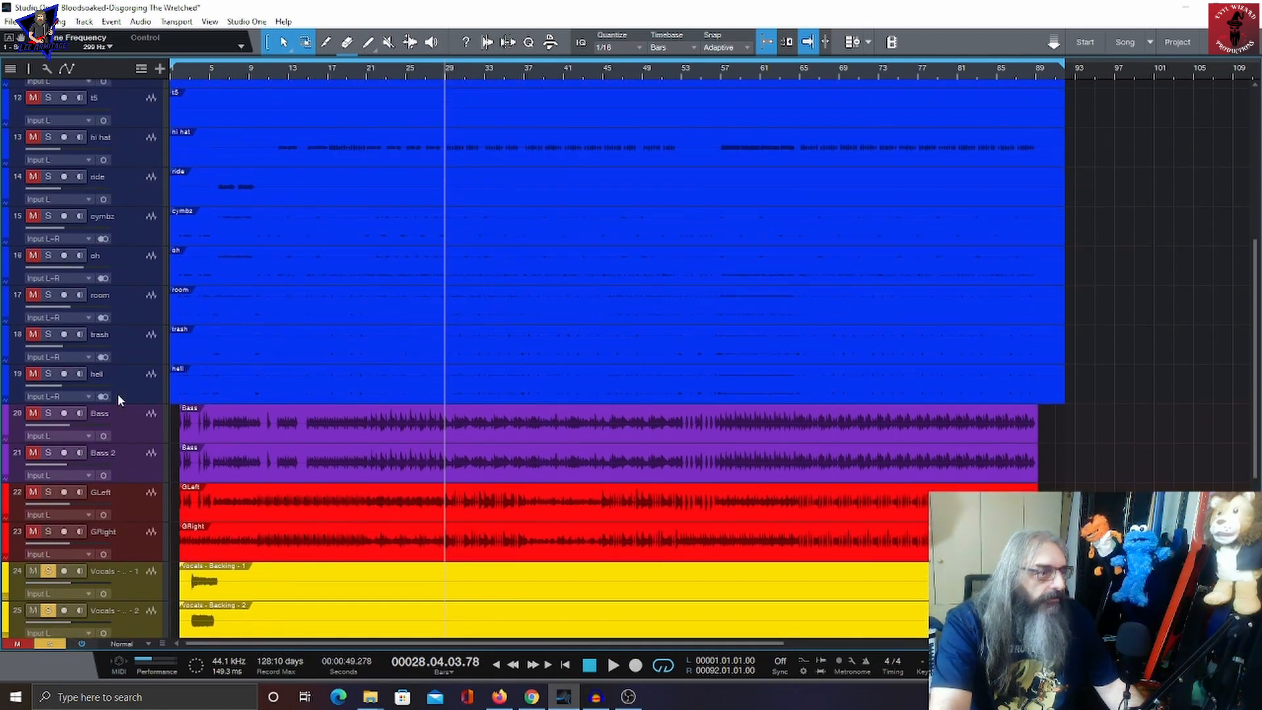
scroll(117, 393, "up", 7)
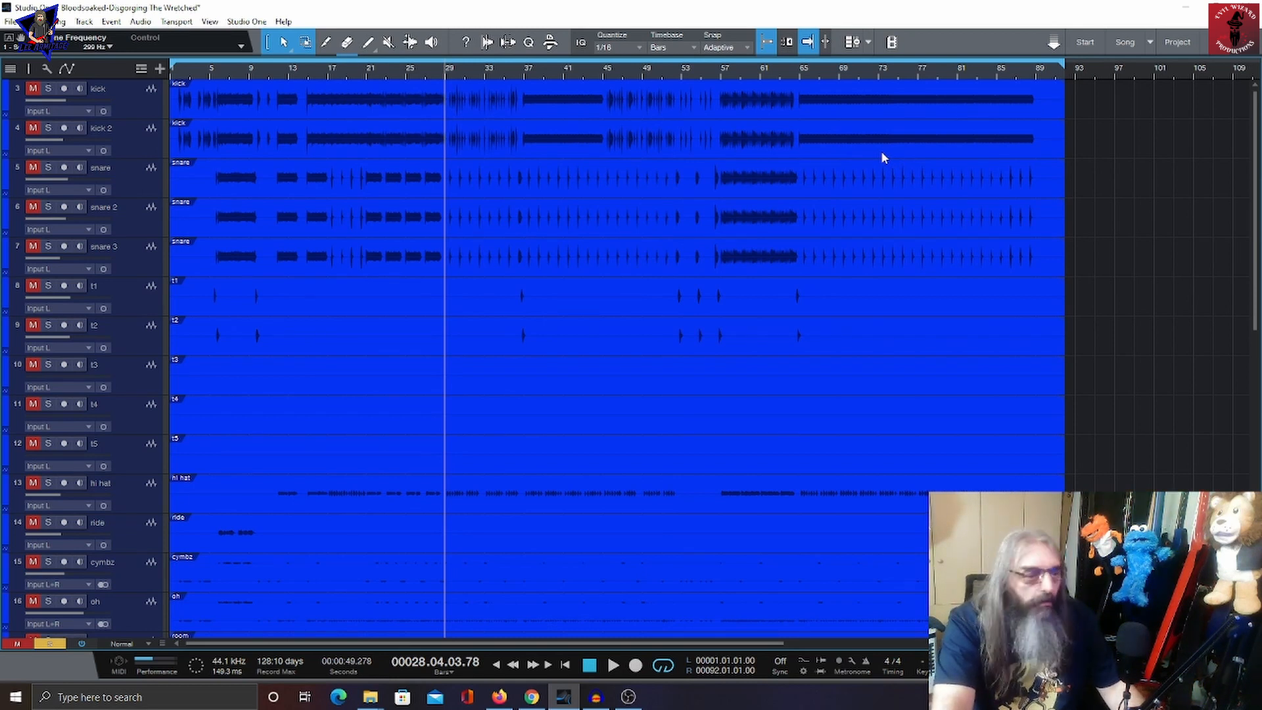
Step: Scroll to the vocals main track and show its Send Mute automation for the slap back send
scroll(867, 204, "down", 5)
scroll(119, 575, "down", 9)
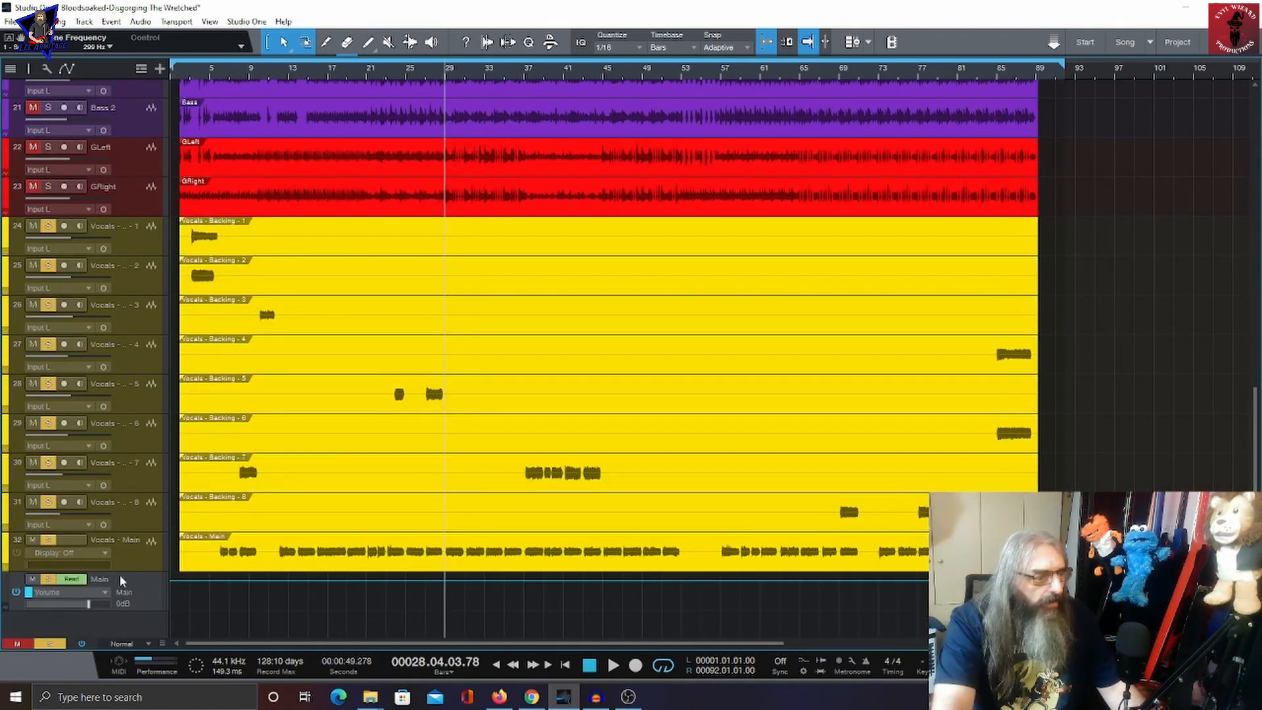
left_click(101, 554)
left_click(96, 580)
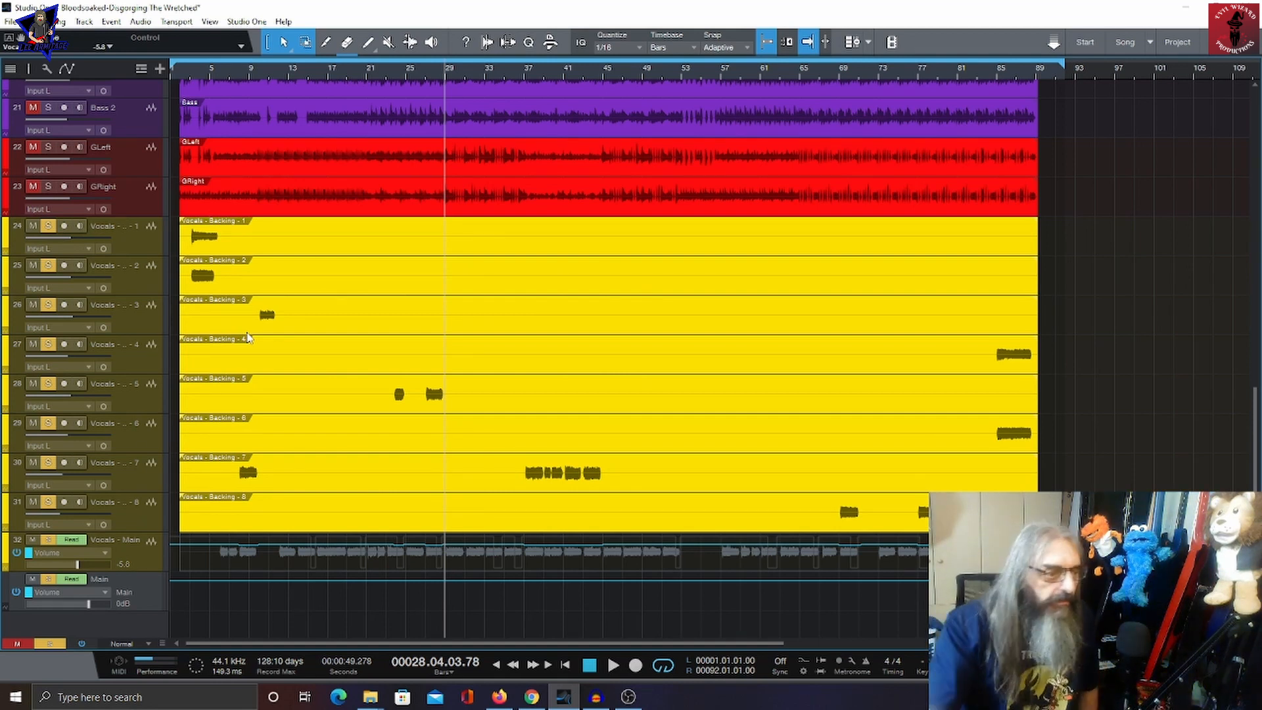
left_click(100, 554)
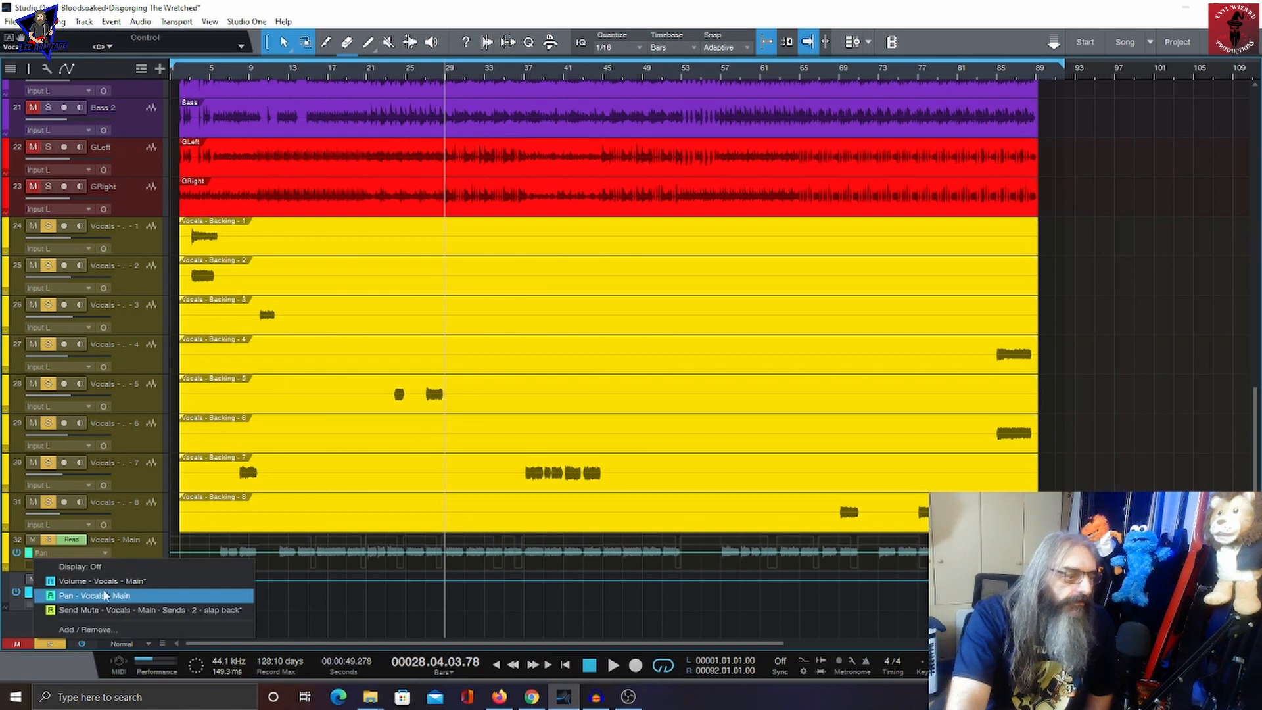
left_click(106, 611)
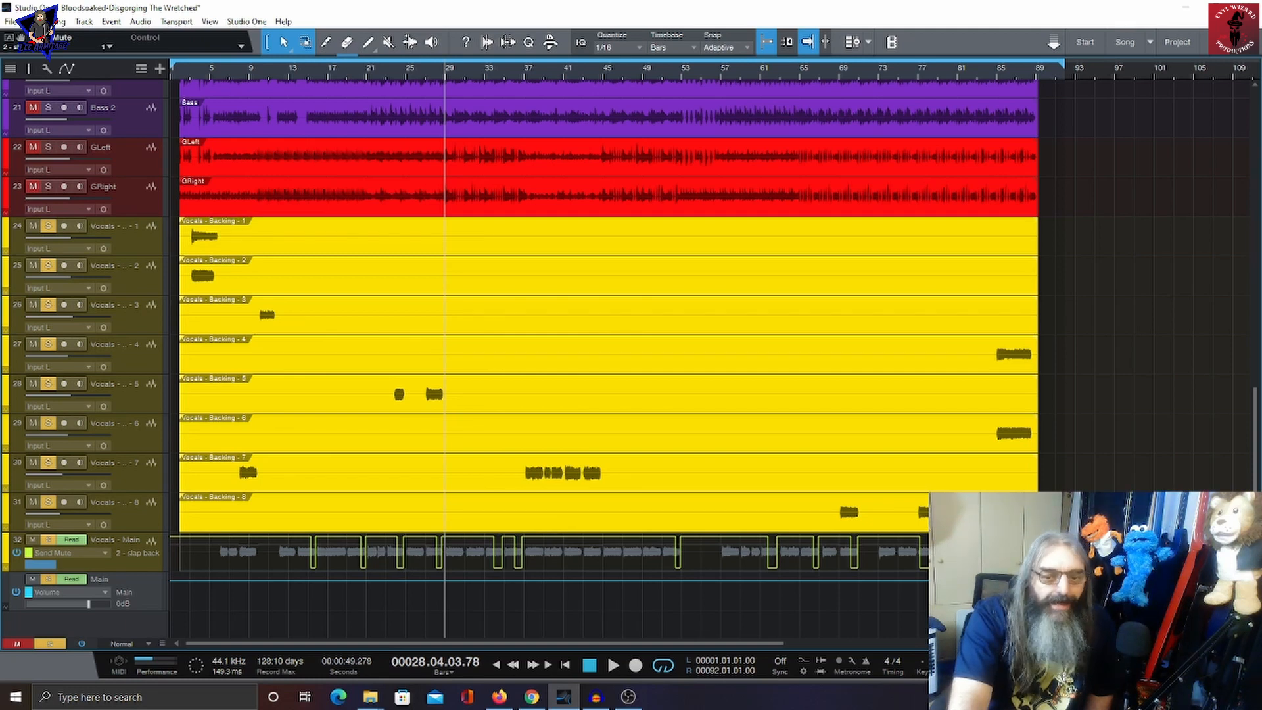
Step: Open the mixer and play the song briefly from around bar 33
key("F3")
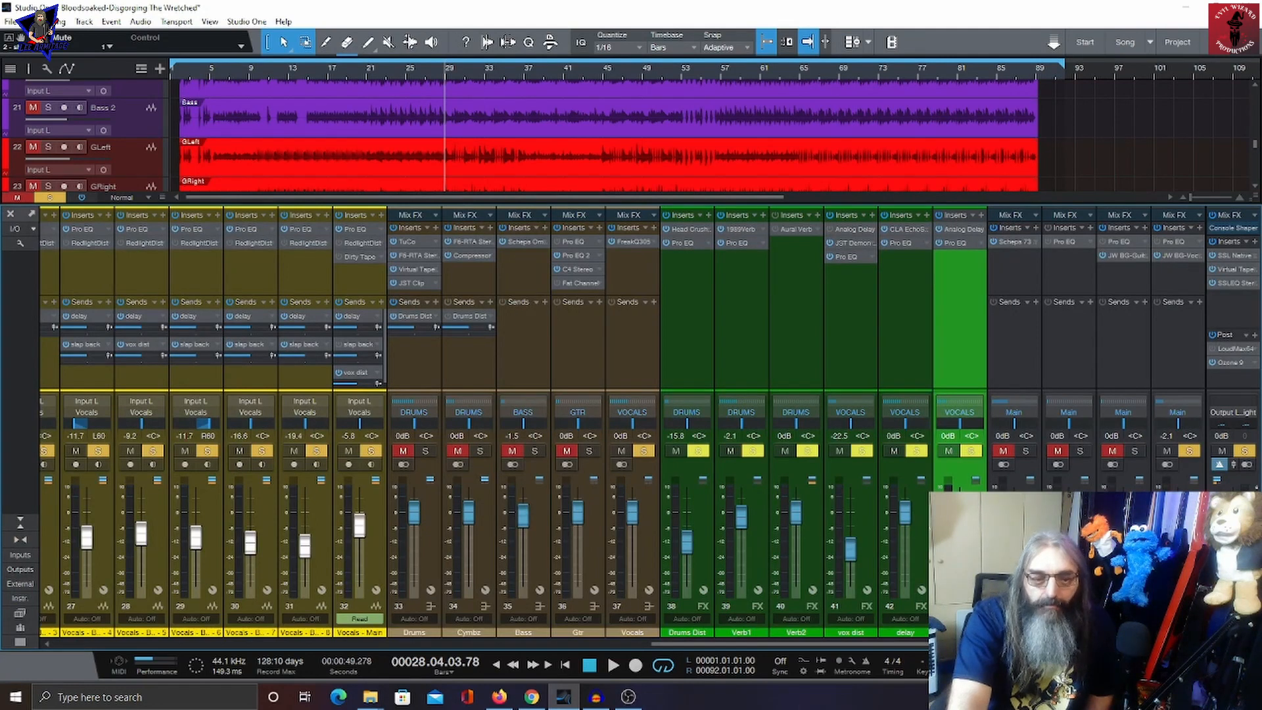
scroll(579, 134, "down", 8)
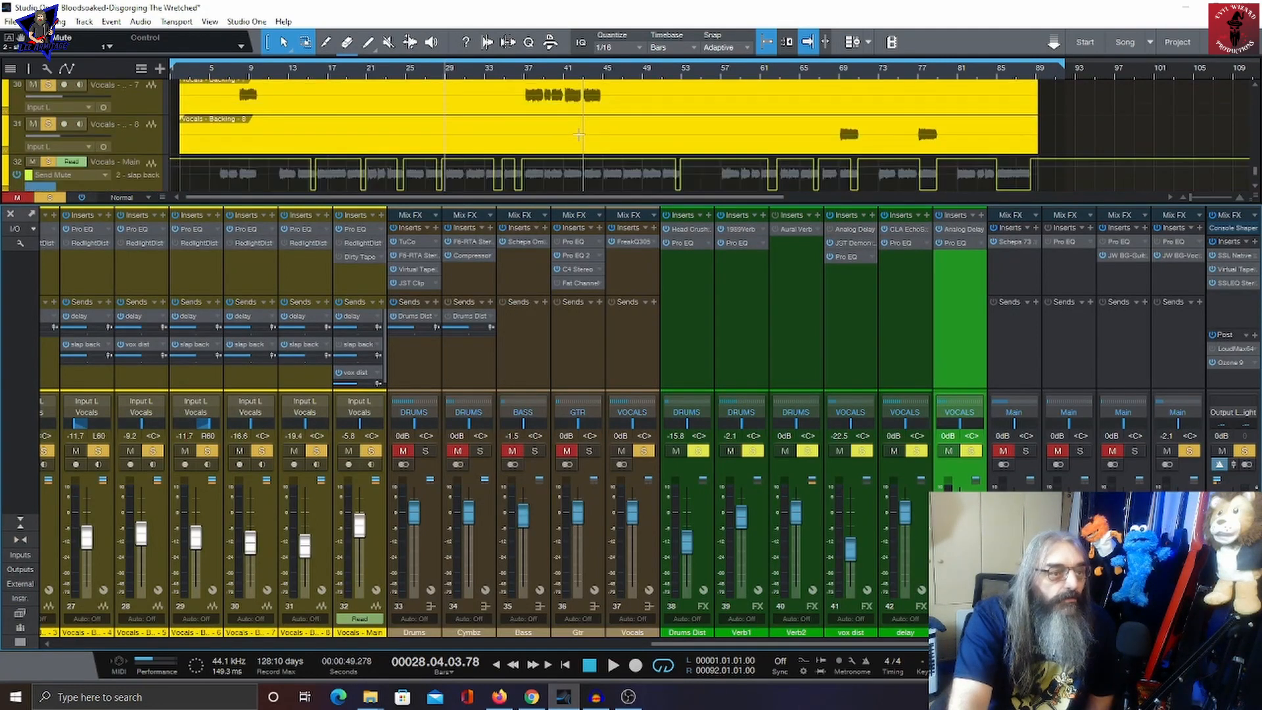
left_click(486, 71)
key("space")
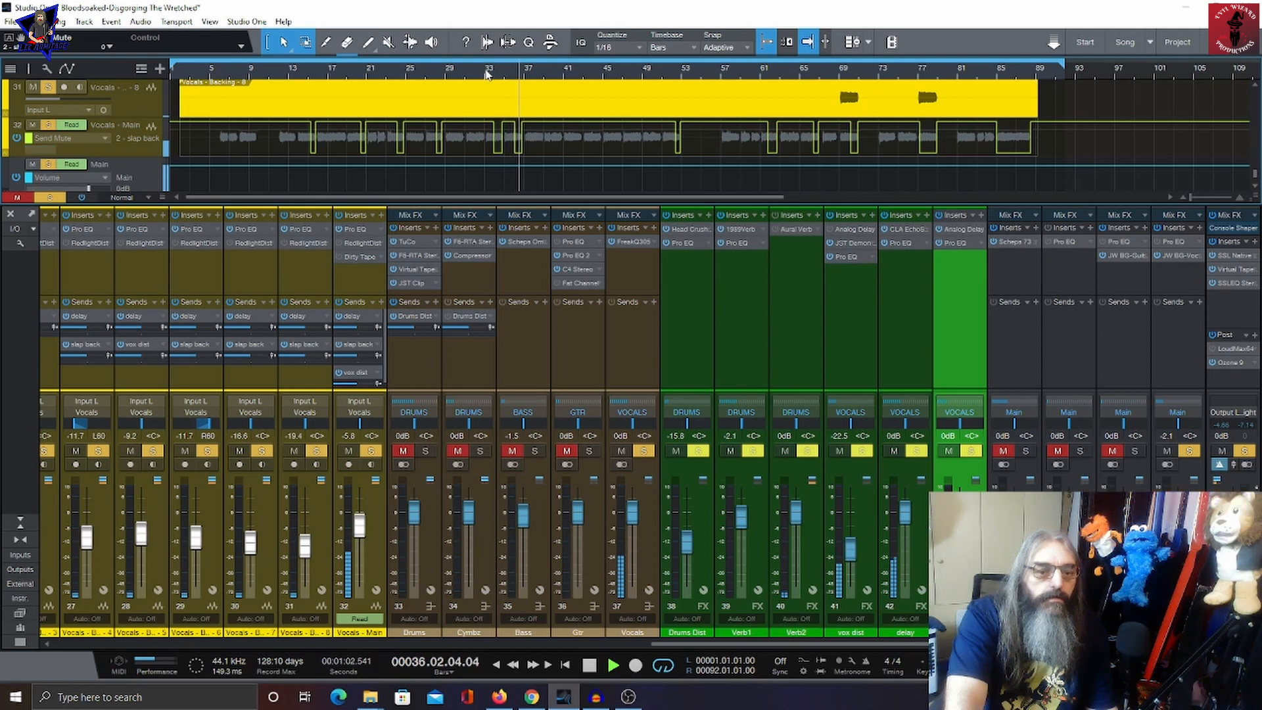
key("space")
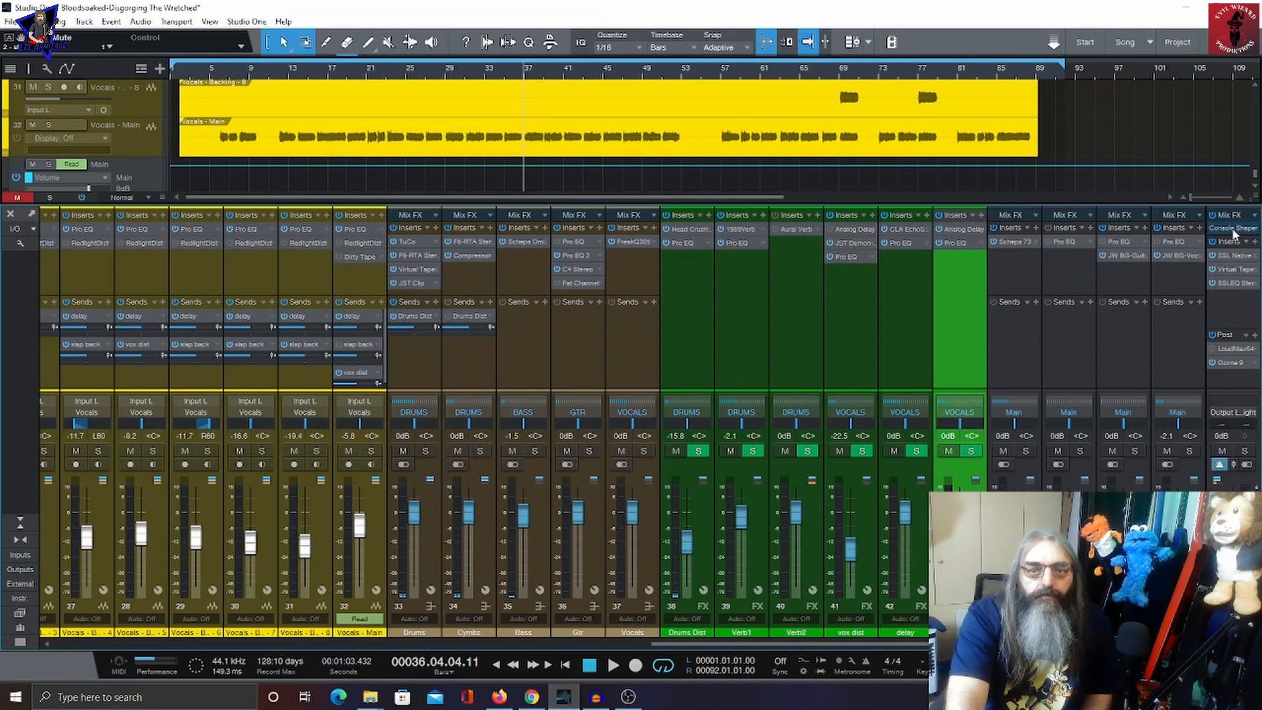
Step: Open the main bus's Console Shaper and SSL Native Bus Compressor 2 inserts and audition the mix
left_click(1233, 228)
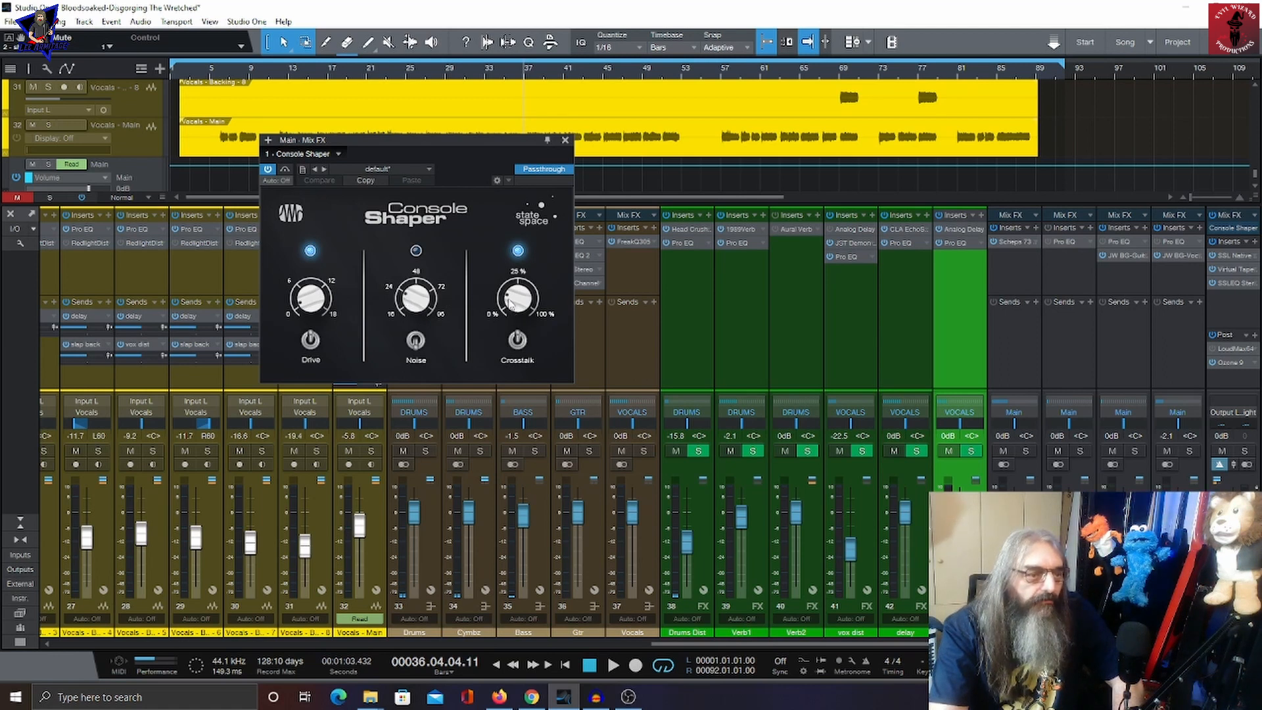
mouse_move(512, 304)
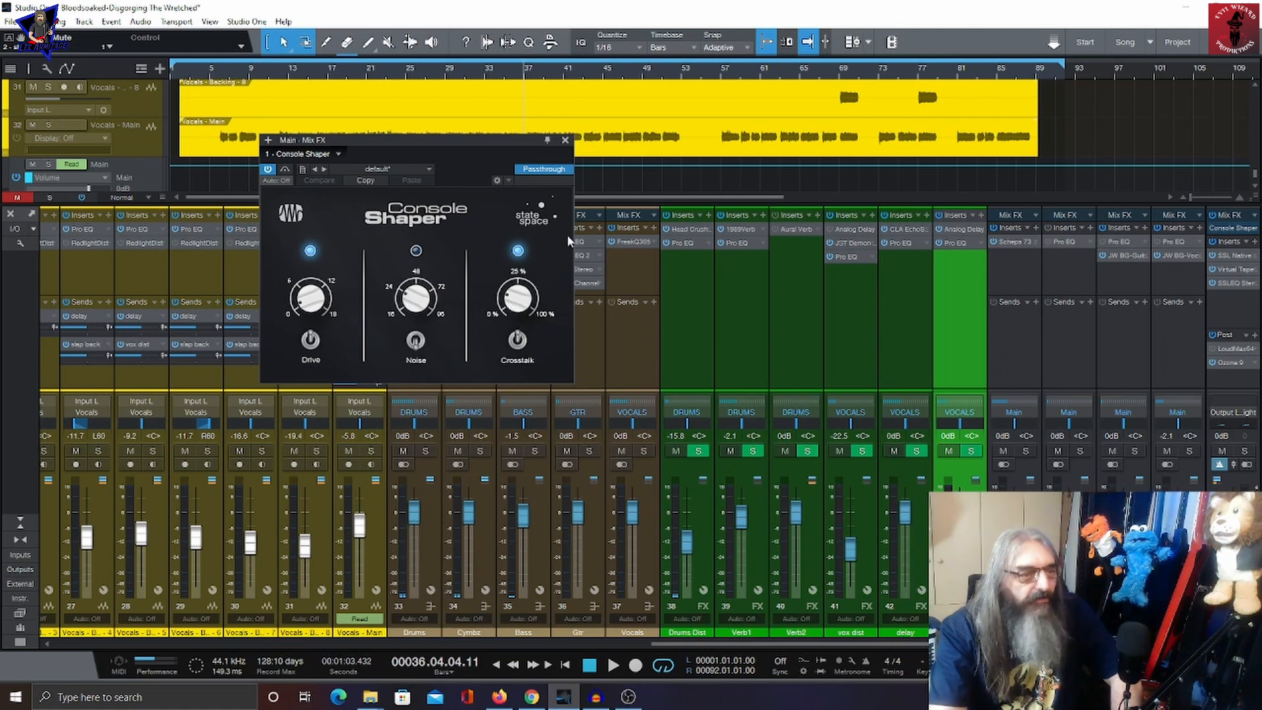
left_click(1231, 256)
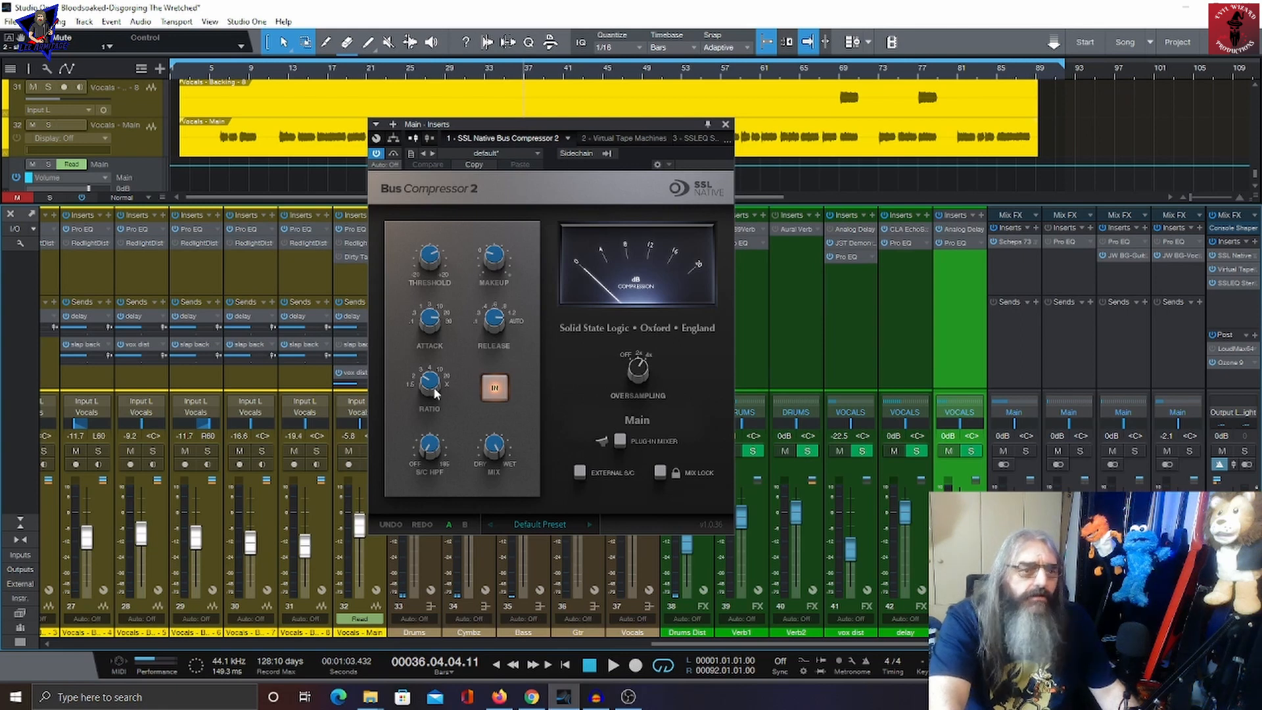
key("space")
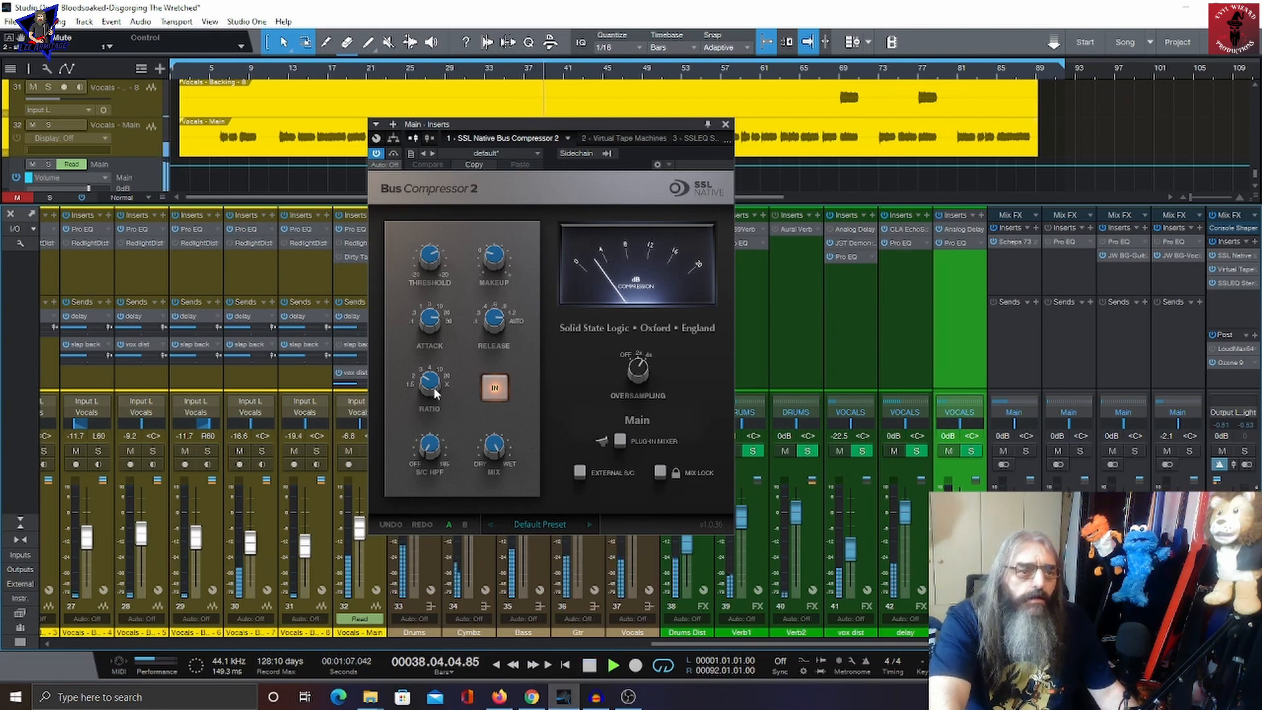
key("space")
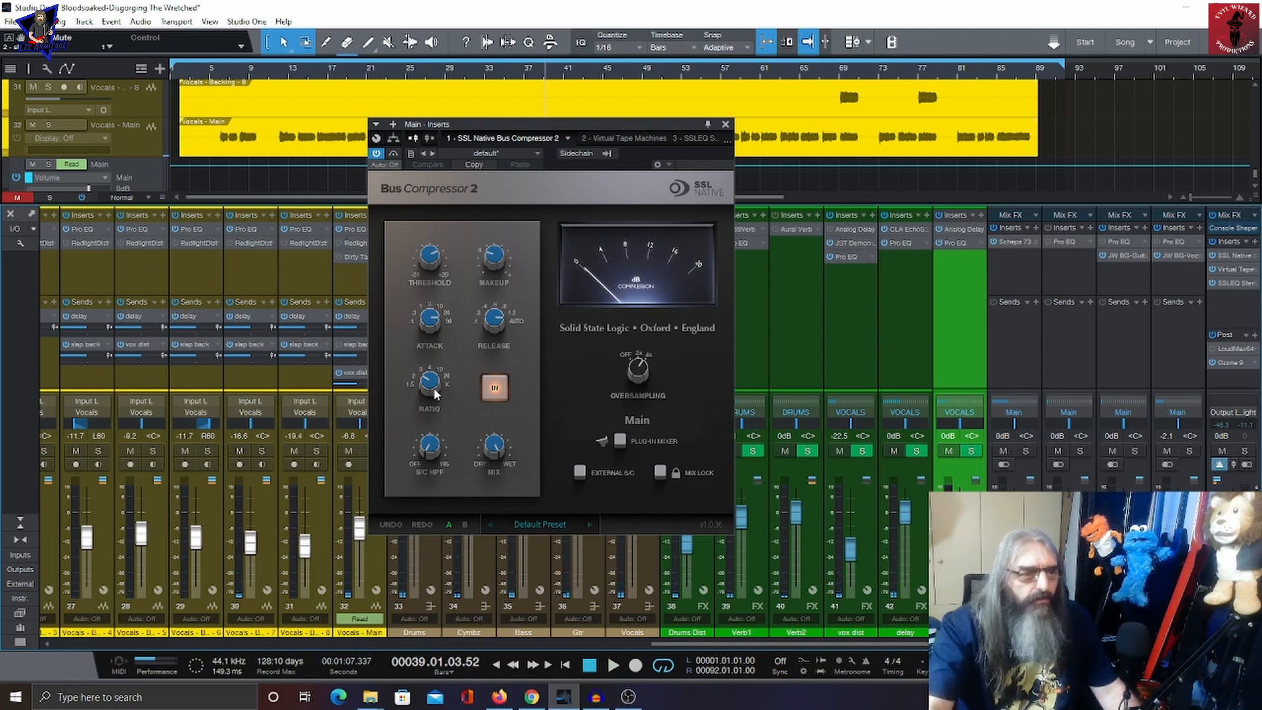
Step: Switch to the Virtual Tape Machines insert and nudge its input level to about -0.41 dB during playback
left_click(628, 138)
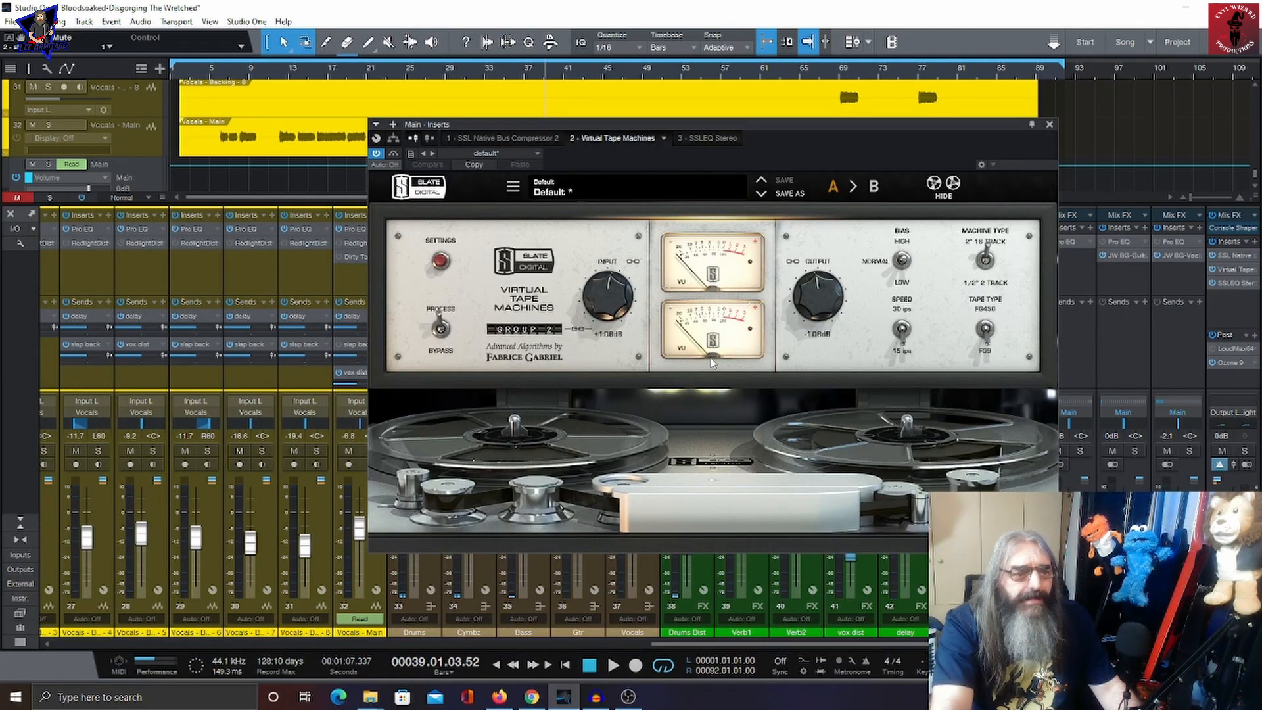
key("space")
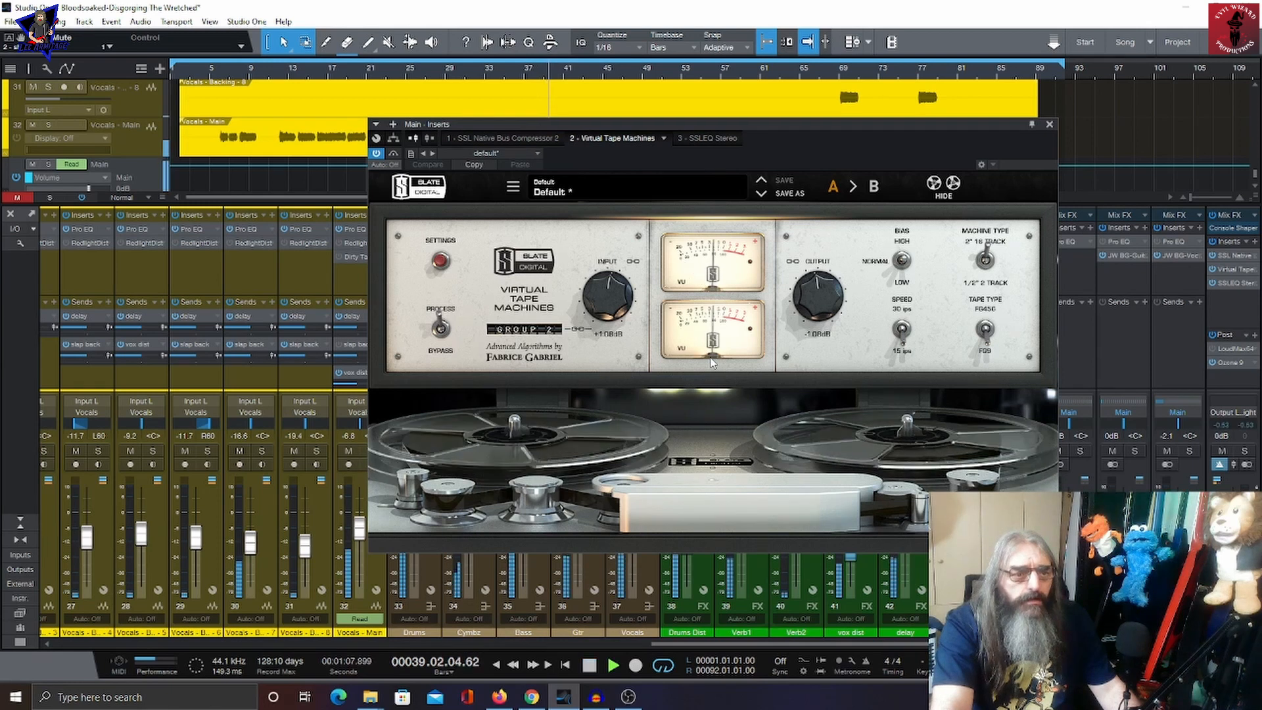
left_click_drag(608, 288, 606, 297)
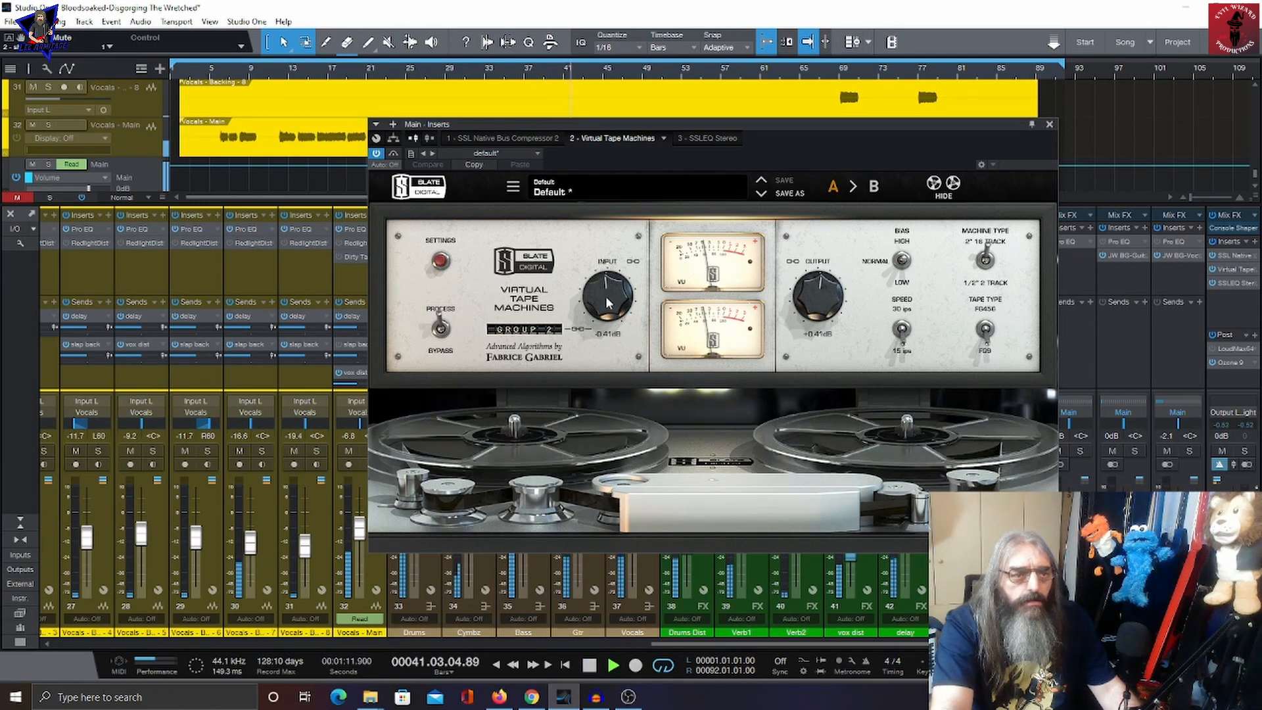
key("space")
Step: Inspect the main bus's SSLEQ Stereo insert, then close the insert window
left_click(700, 140)
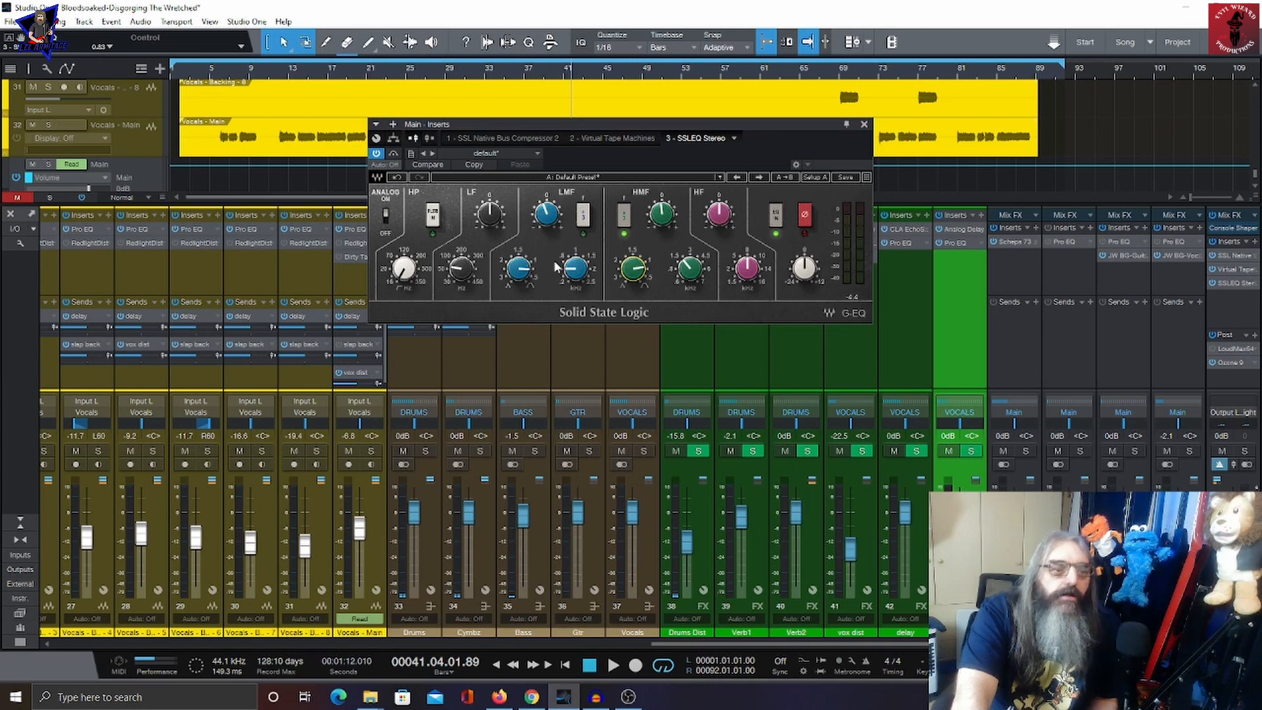
mouse_move(576, 270)
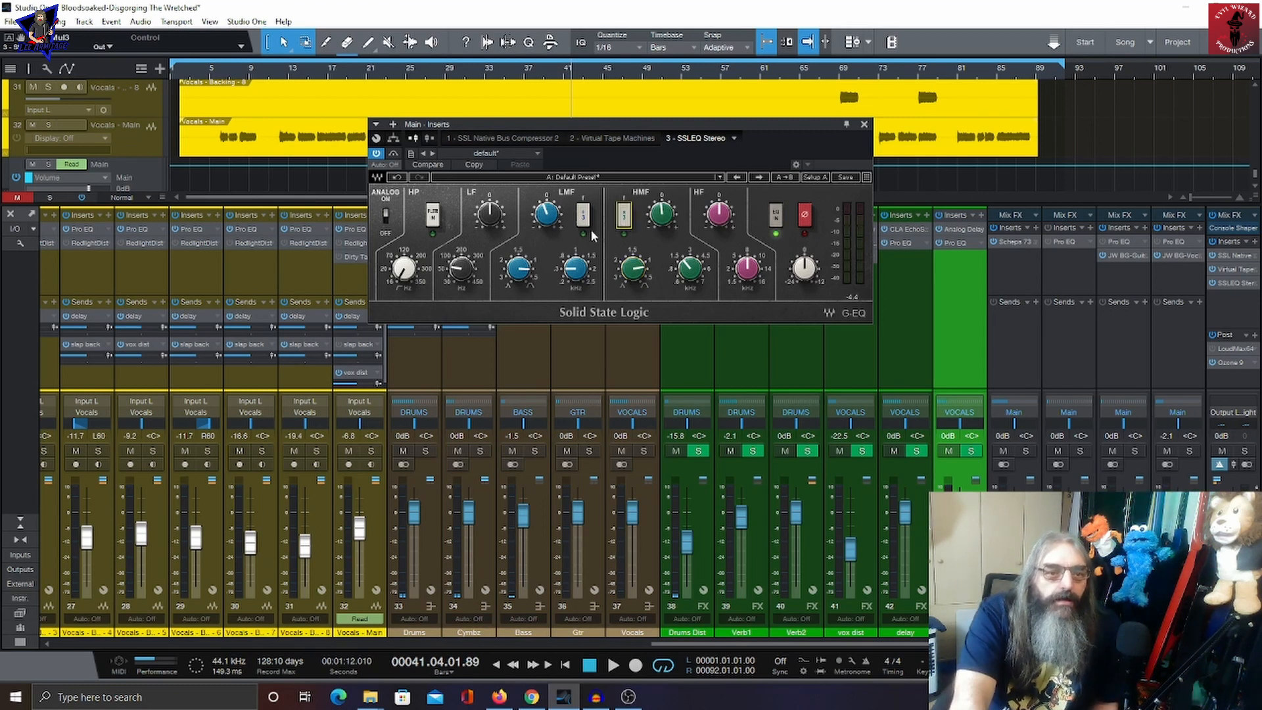
left_click(863, 125)
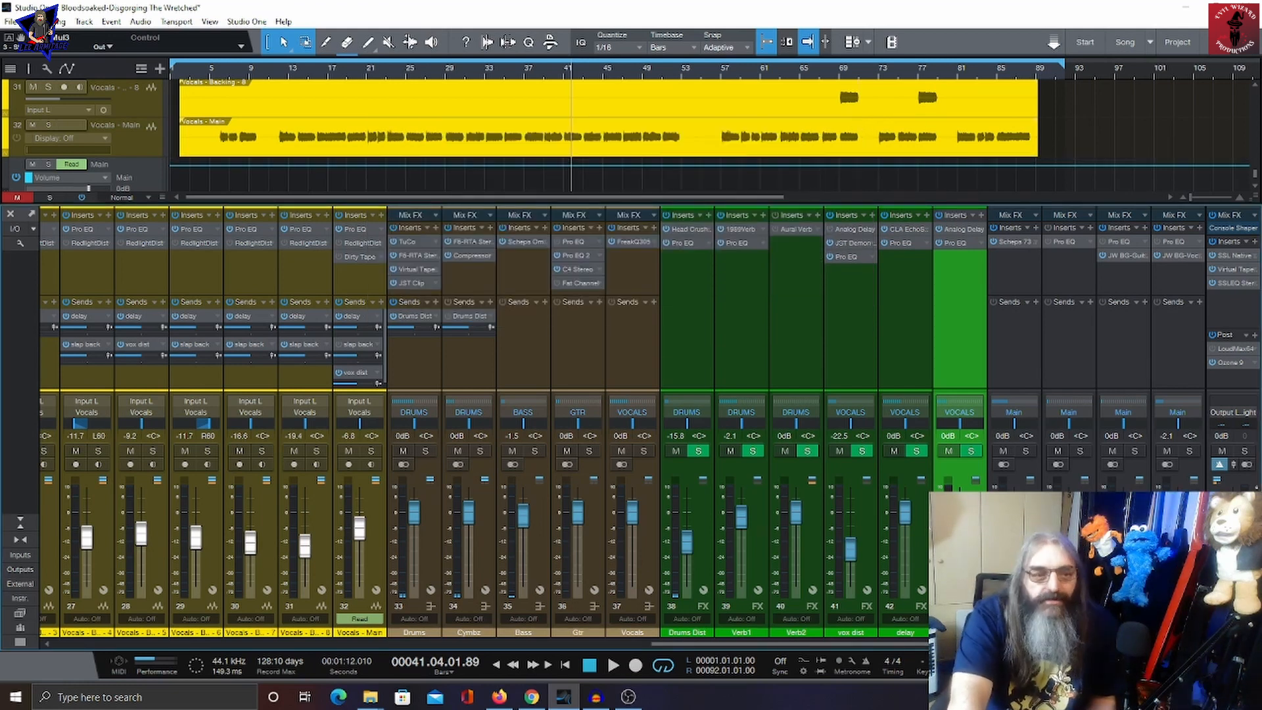
Step: Open the main bus's post-fader Ozone 9 plugin and audition the mix with its Dynamics module shown
double_click(1224, 363)
left_click_drag(815, 144, 646, 144)
left_click(138, 245)
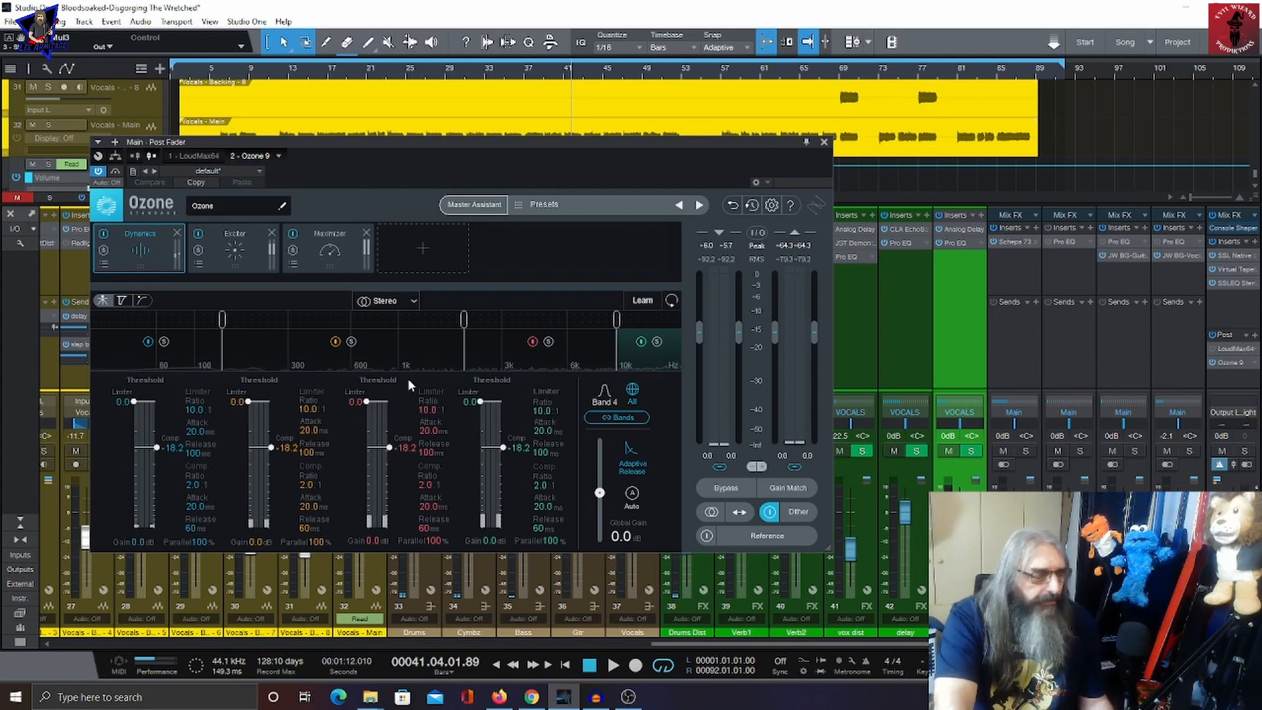
key("space")
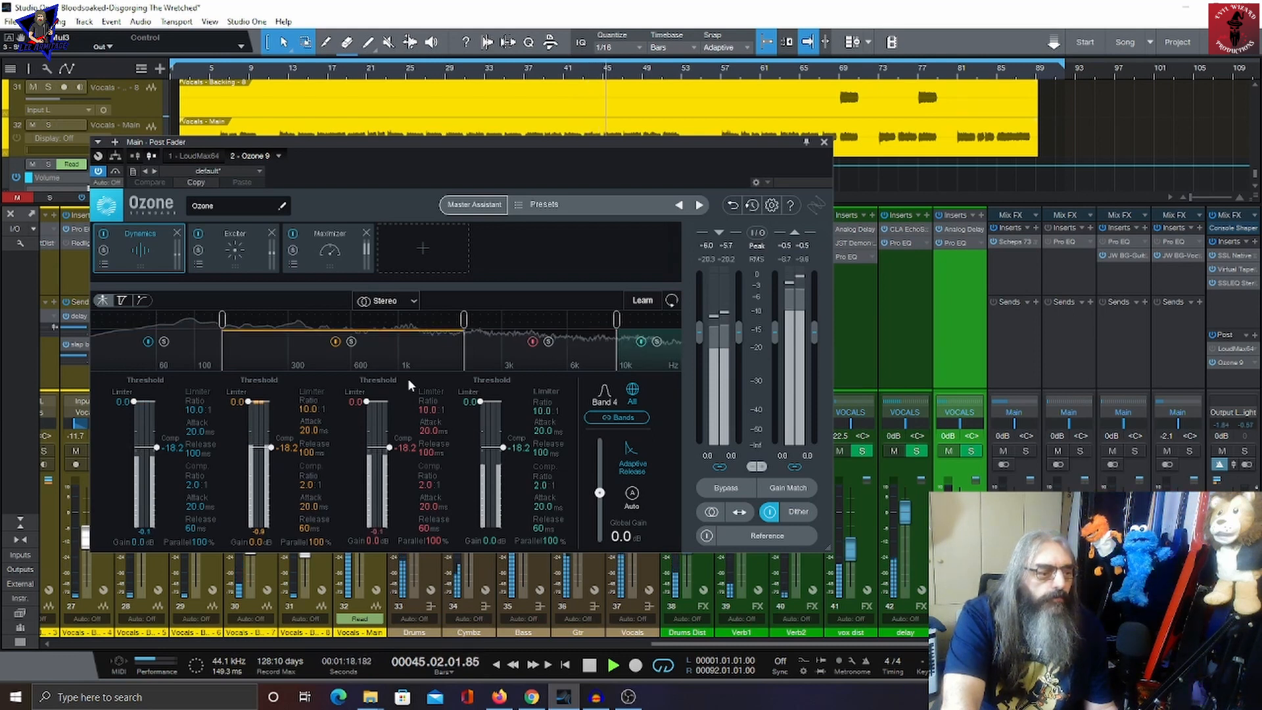
key("space")
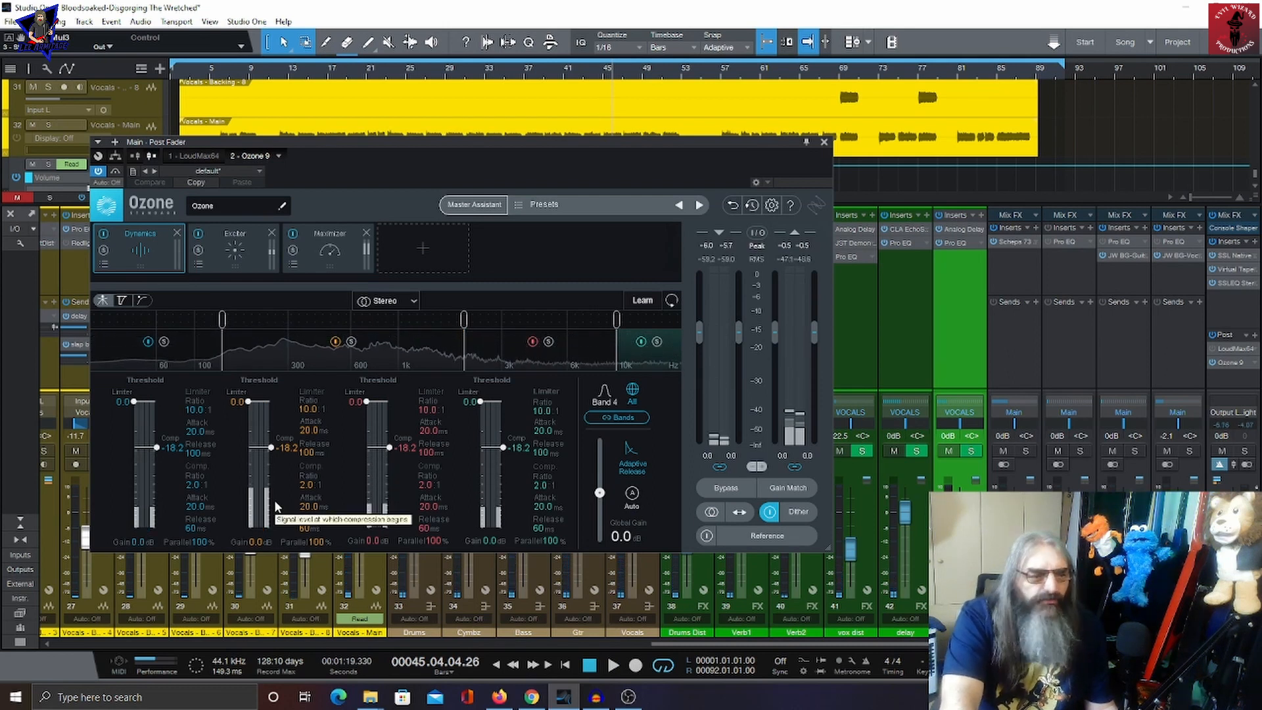
Step: Inspect Ozone's Exciter and Maximizer modules while playing back the mix
left_click(248, 261)
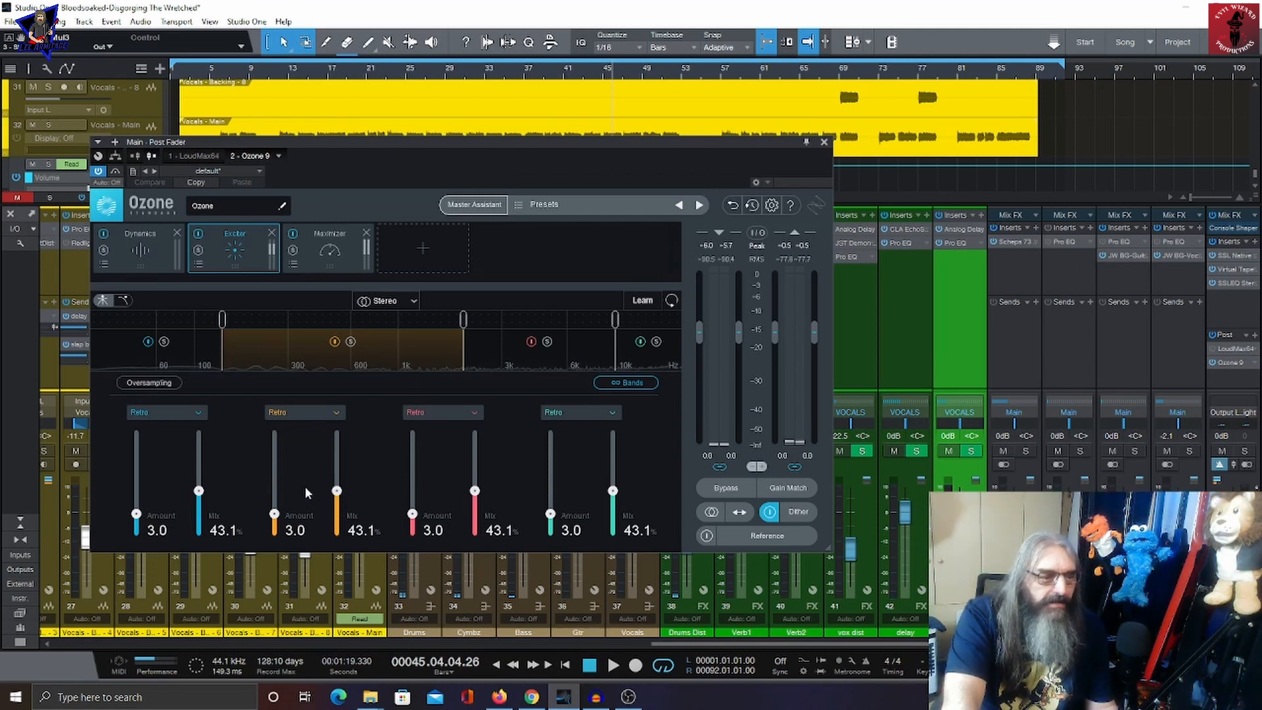
key("space")
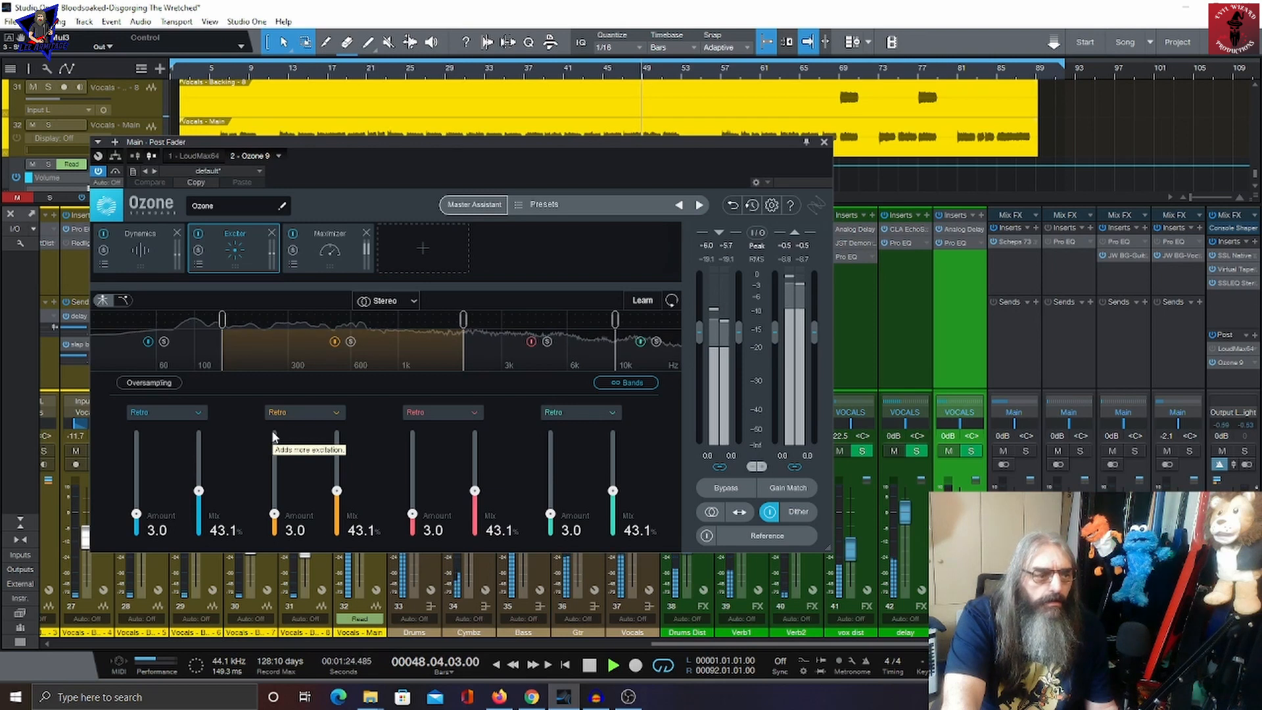
left_click(329, 250)
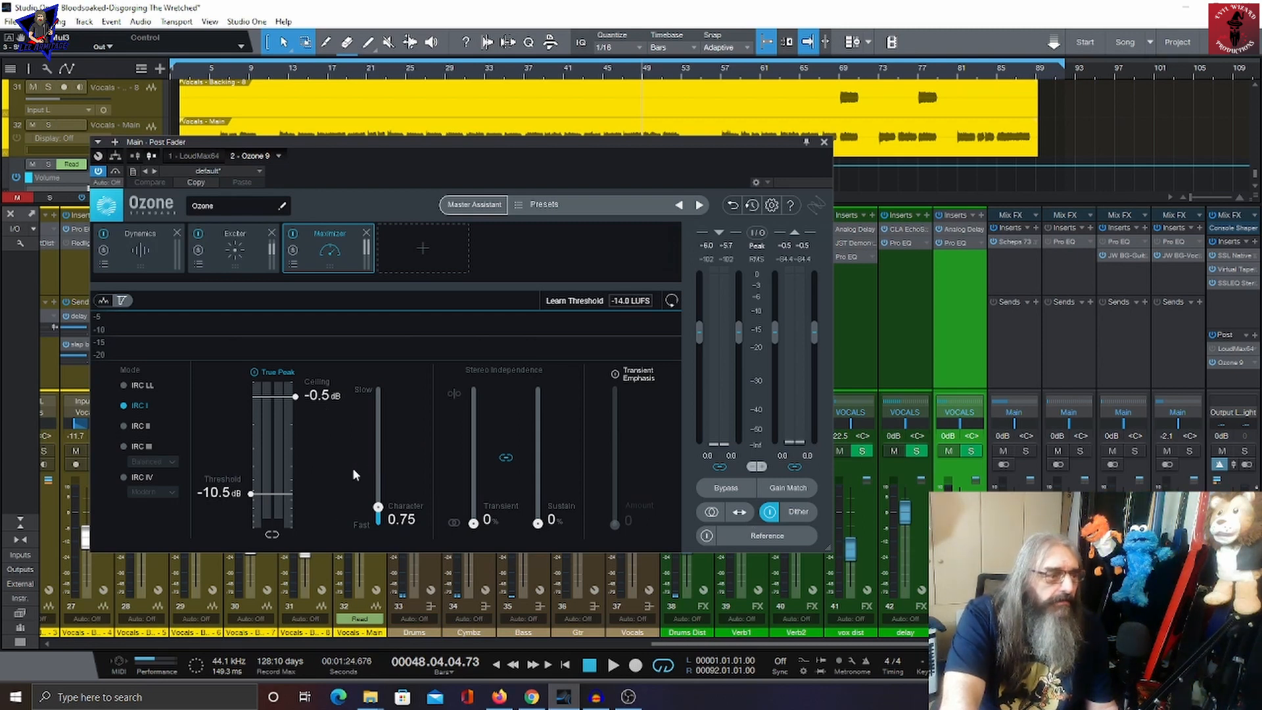
key("space")
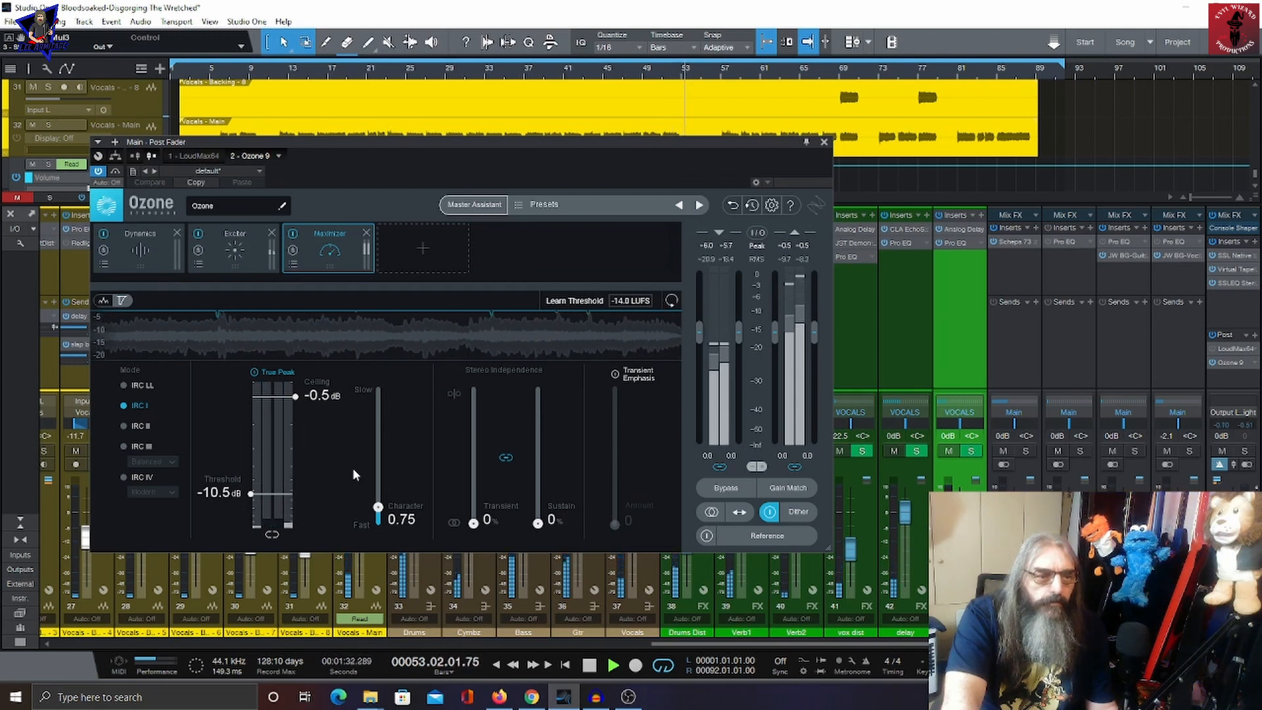
key("space")
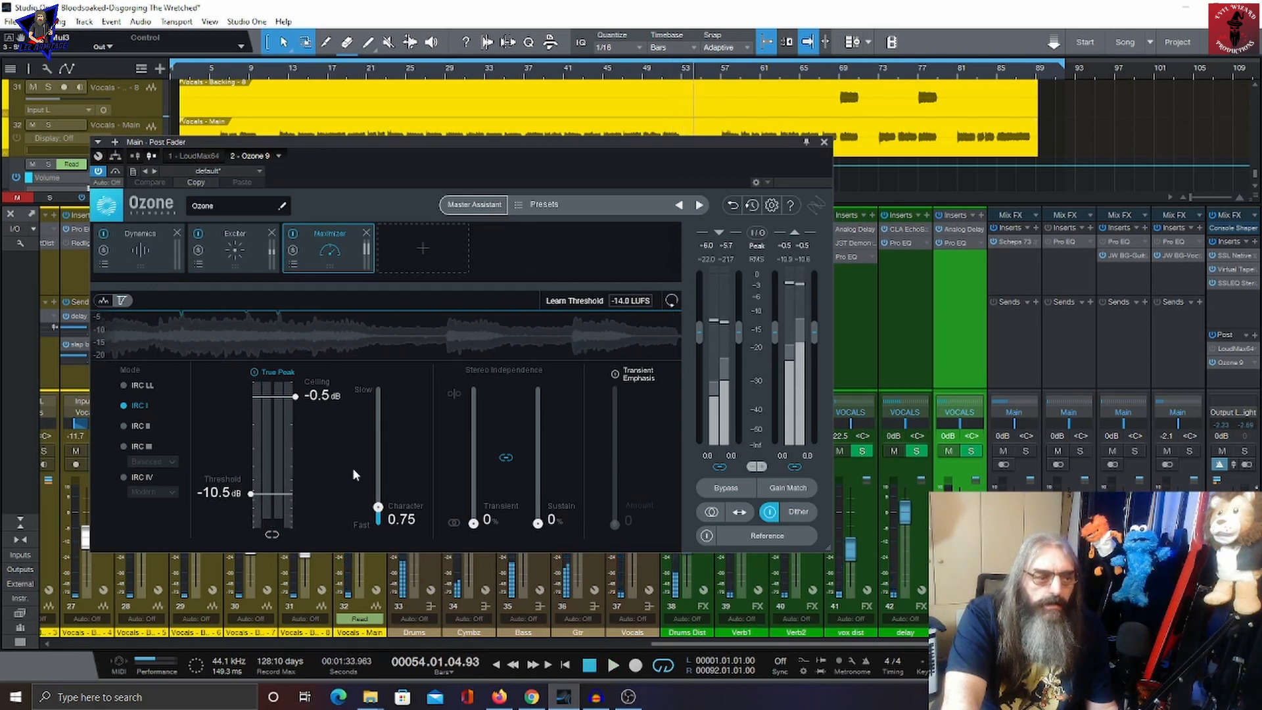
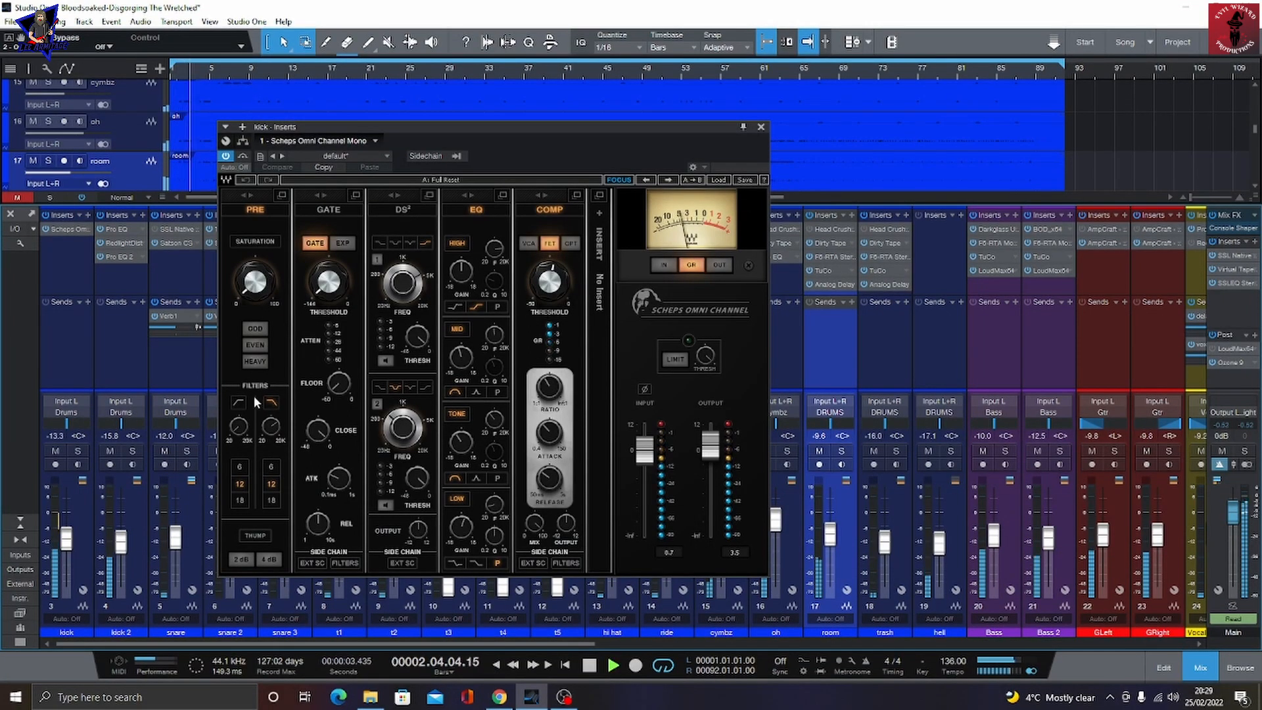
Step: Inspect kick 2's Pro EQ, RedlightDist and Pro EQ 2 inserts during playback
left_click(113, 228)
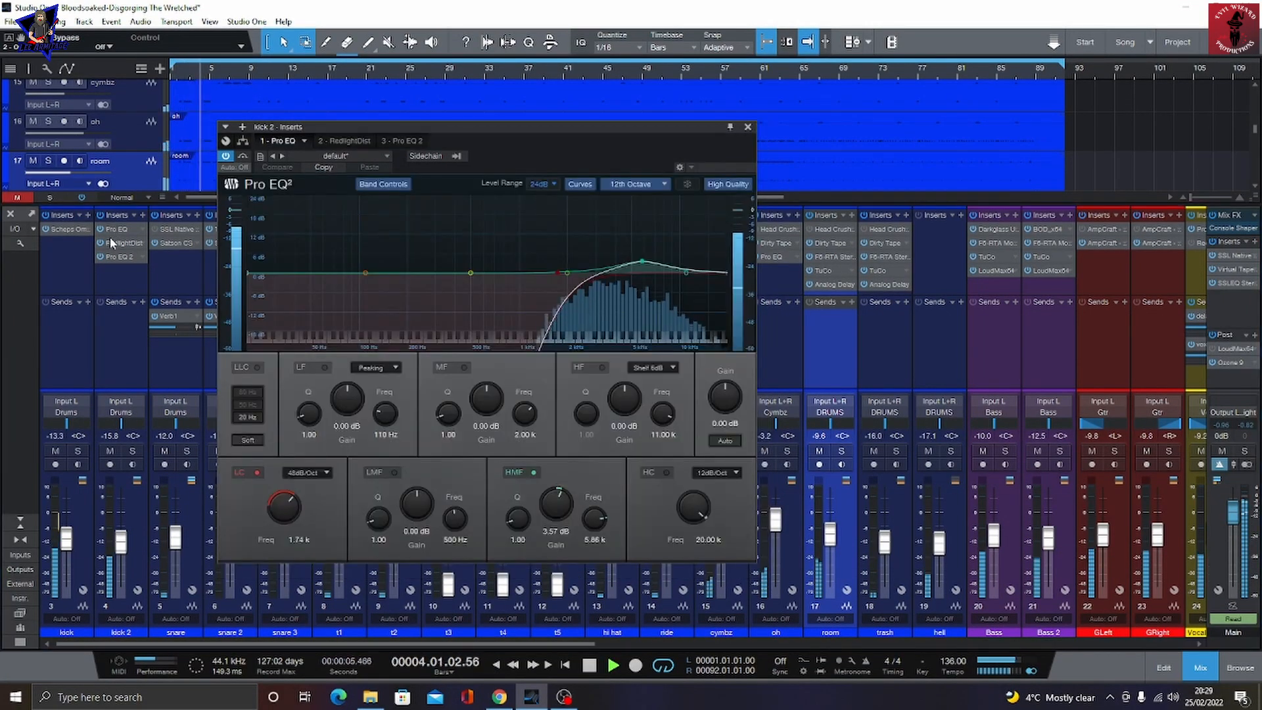
left_click(112, 242)
left_click(114, 257)
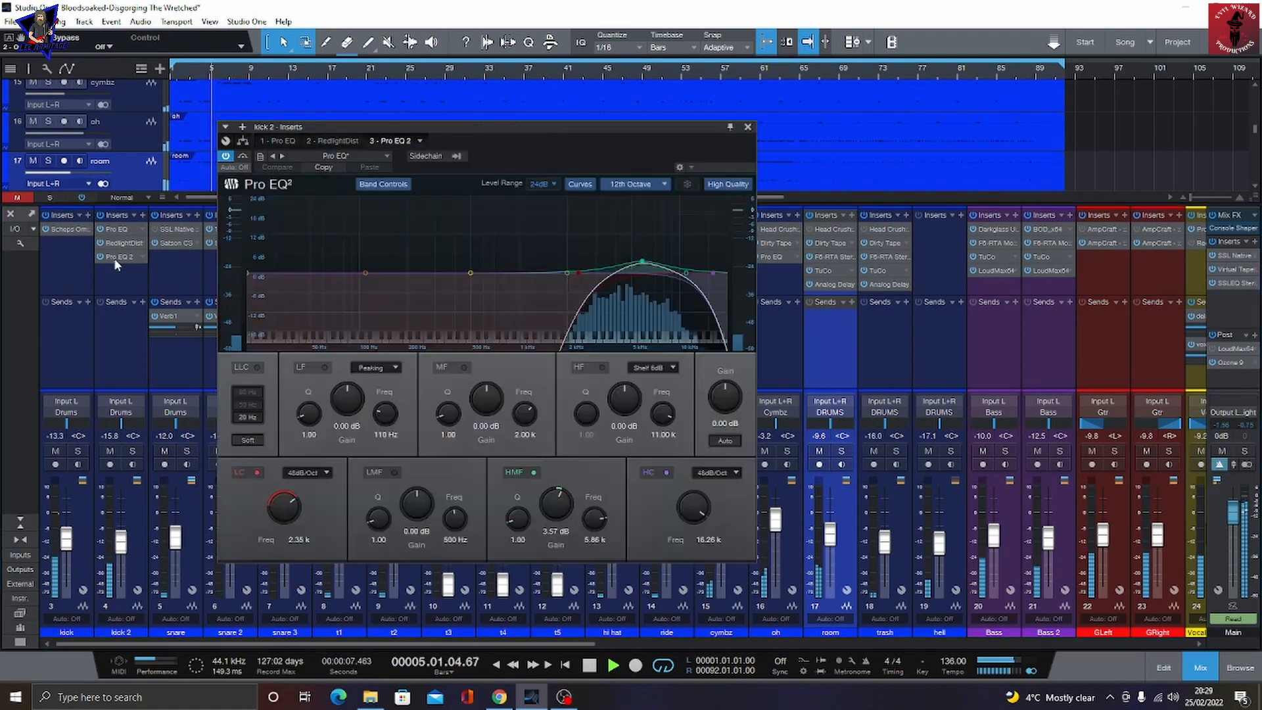
Step: Inspect the snare's Satson CS insert, then snare 2's SSL Native Channel Strip 2 insert
left_click(169, 243)
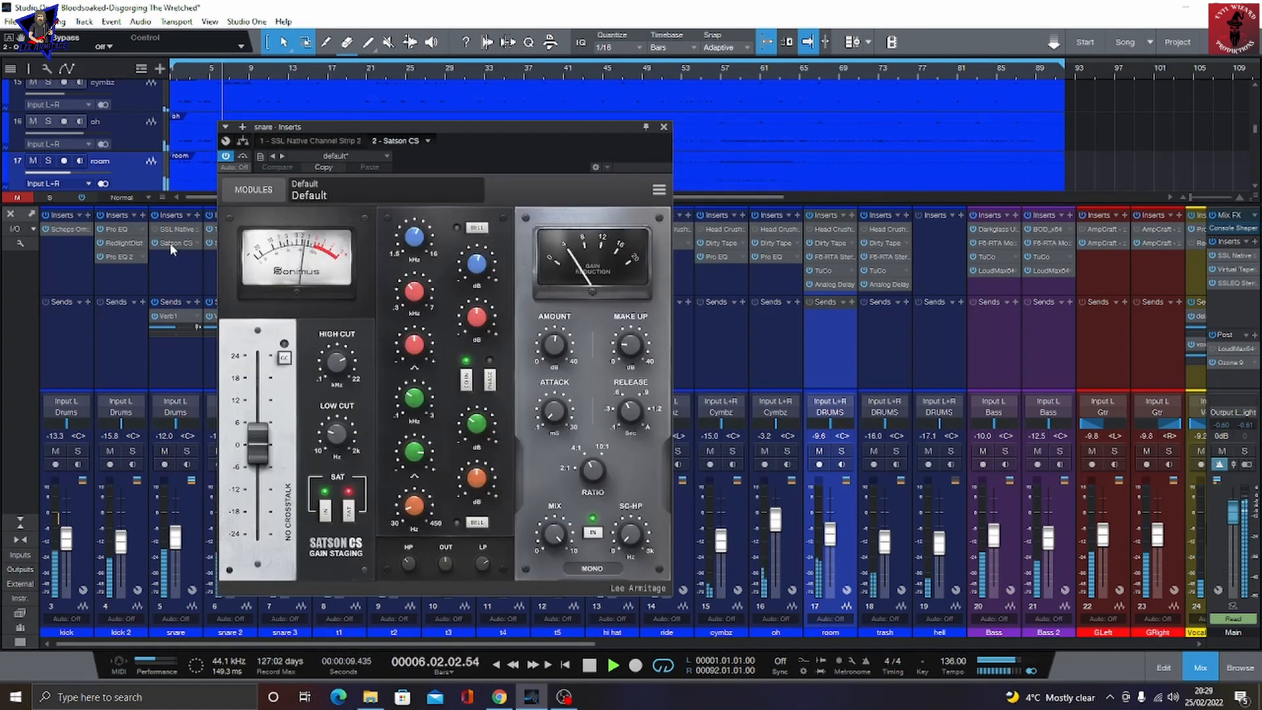
left_click(665, 127)
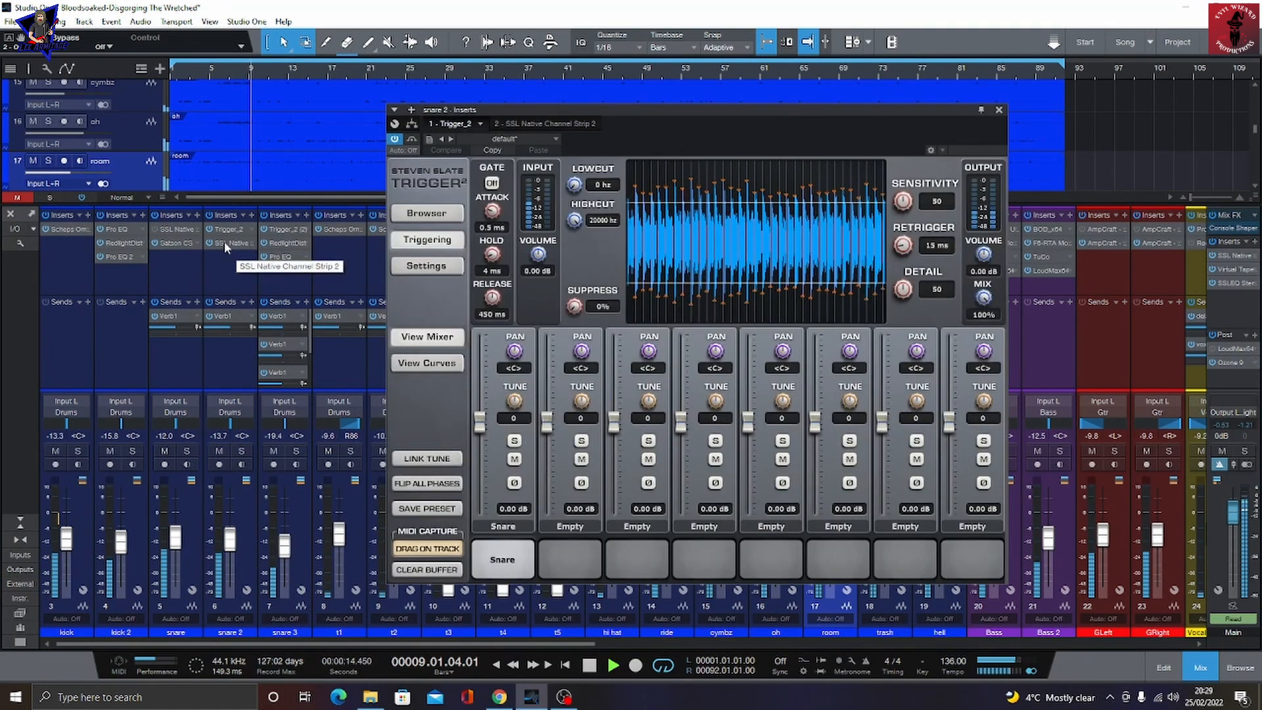
double_click(225, 242)
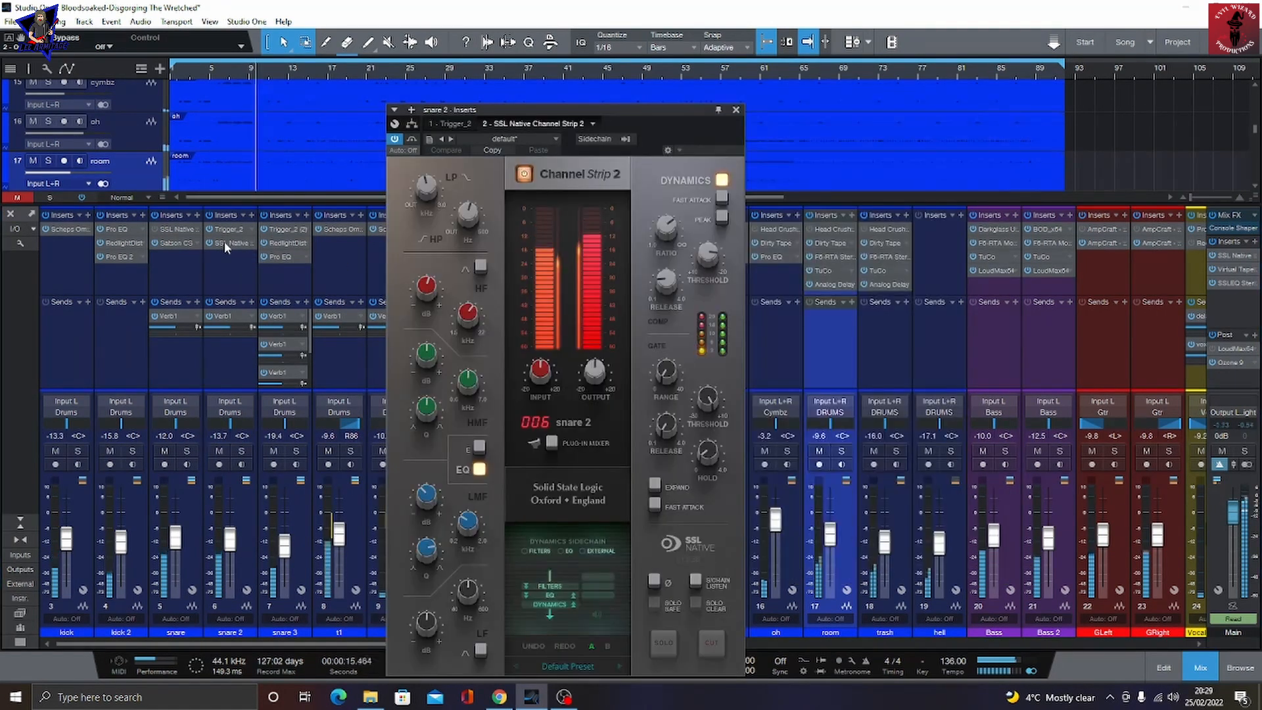
Step: Inspect snare 3's Trigger 2, RedlightDist and Pro EQ inserts
left_click(276, 230)
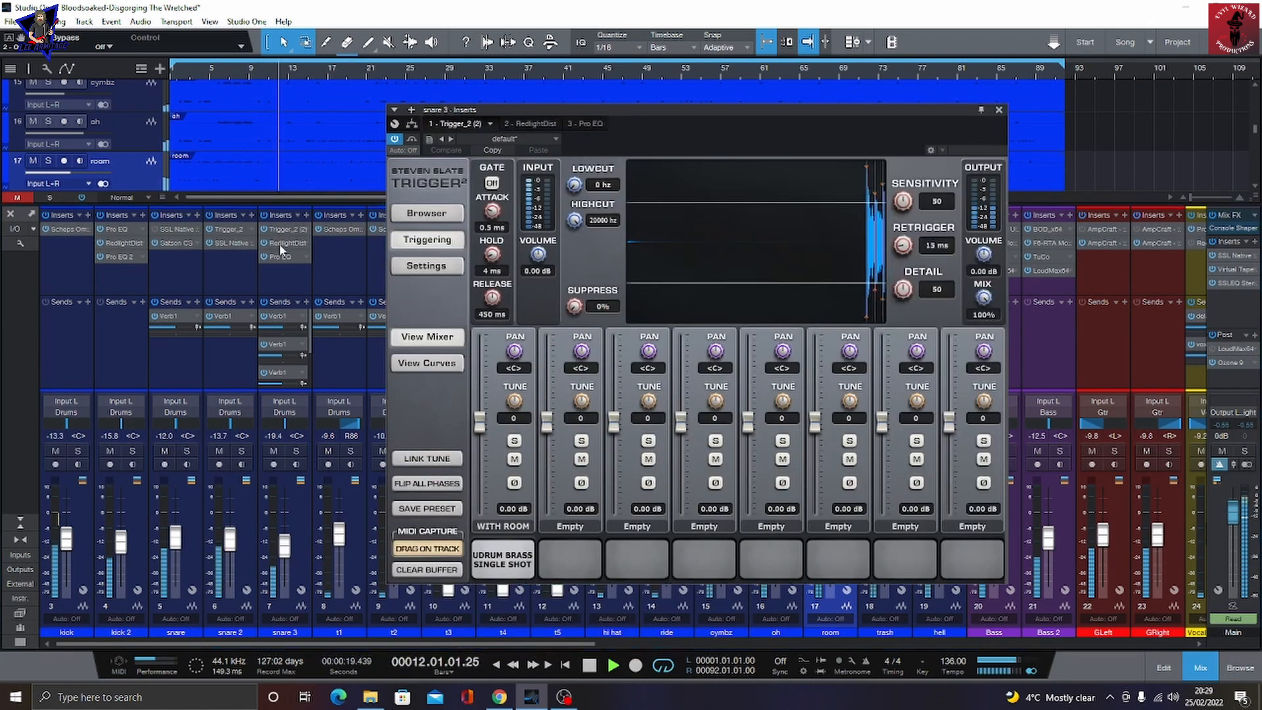
left_click(278, 242)
left_click(280, 258)
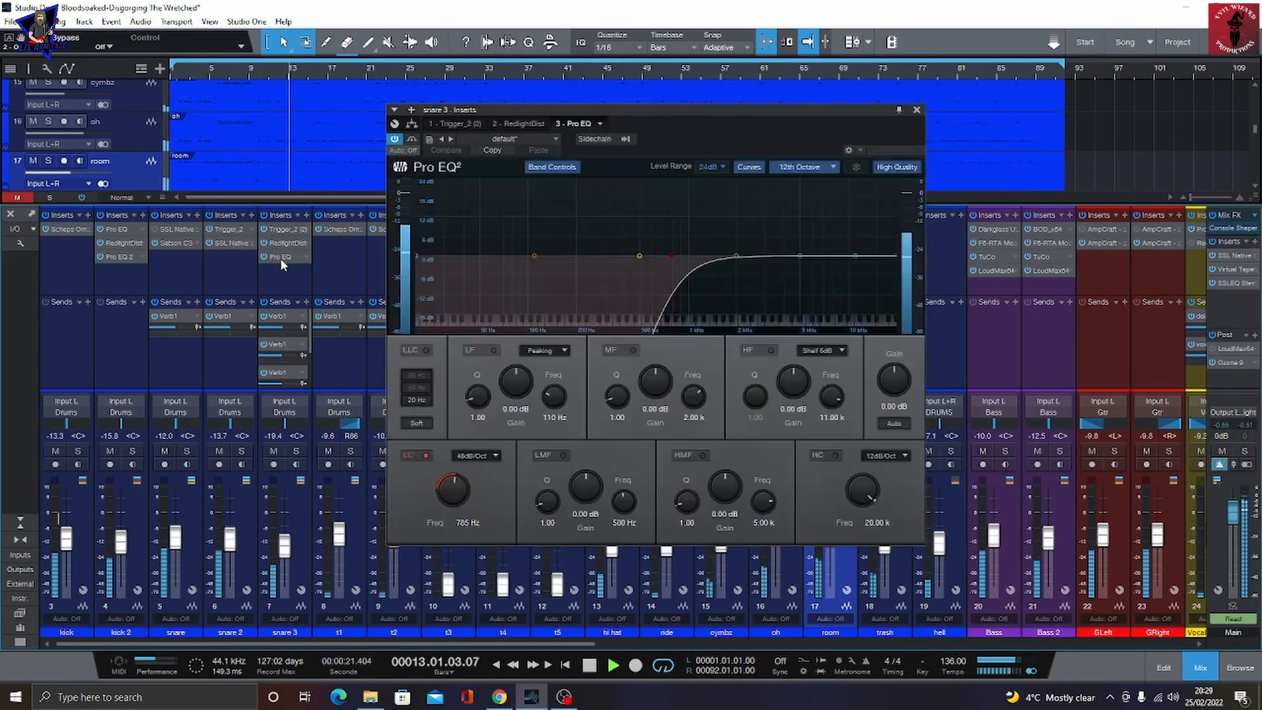
Step: Inspect the t1 tom's Scheps Omni Channel insert and the hi hat's Head Crusher and Pro EQ inserts
left_click(347, 229)
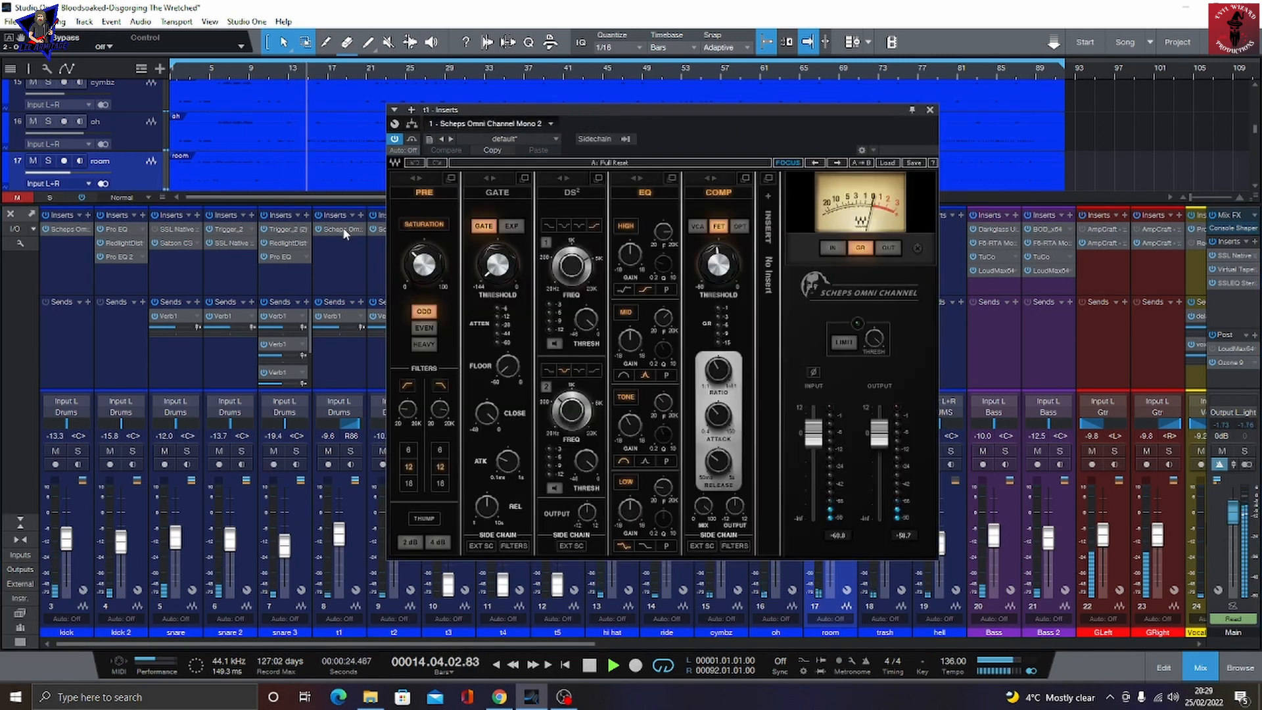
left_click(930, 111)
left_click(610, 229)
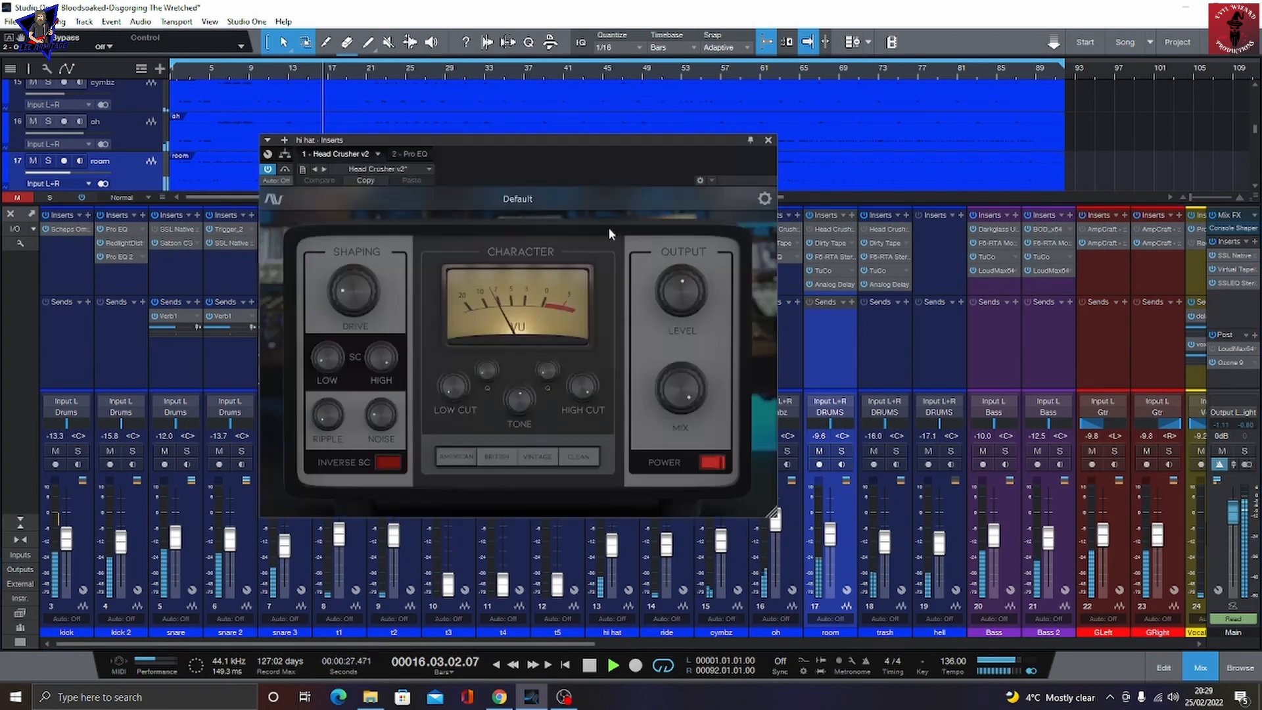
left_click(410, 156)
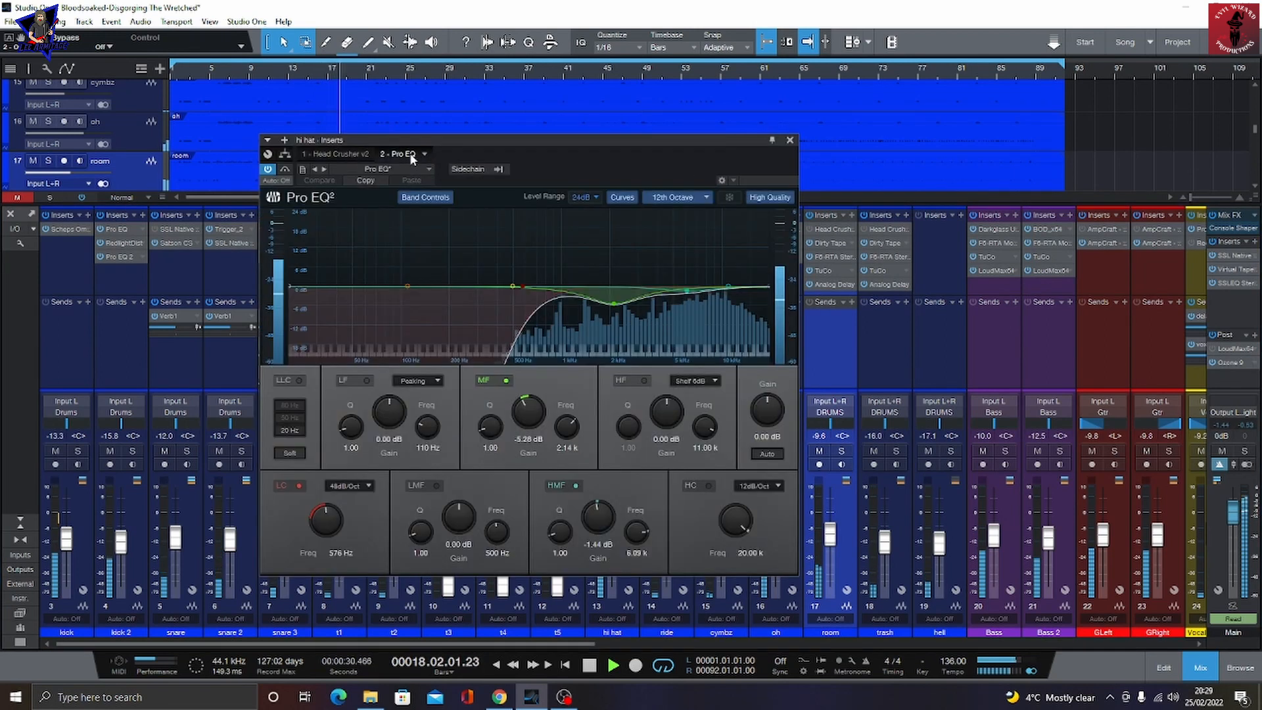
left_click(790, 140)
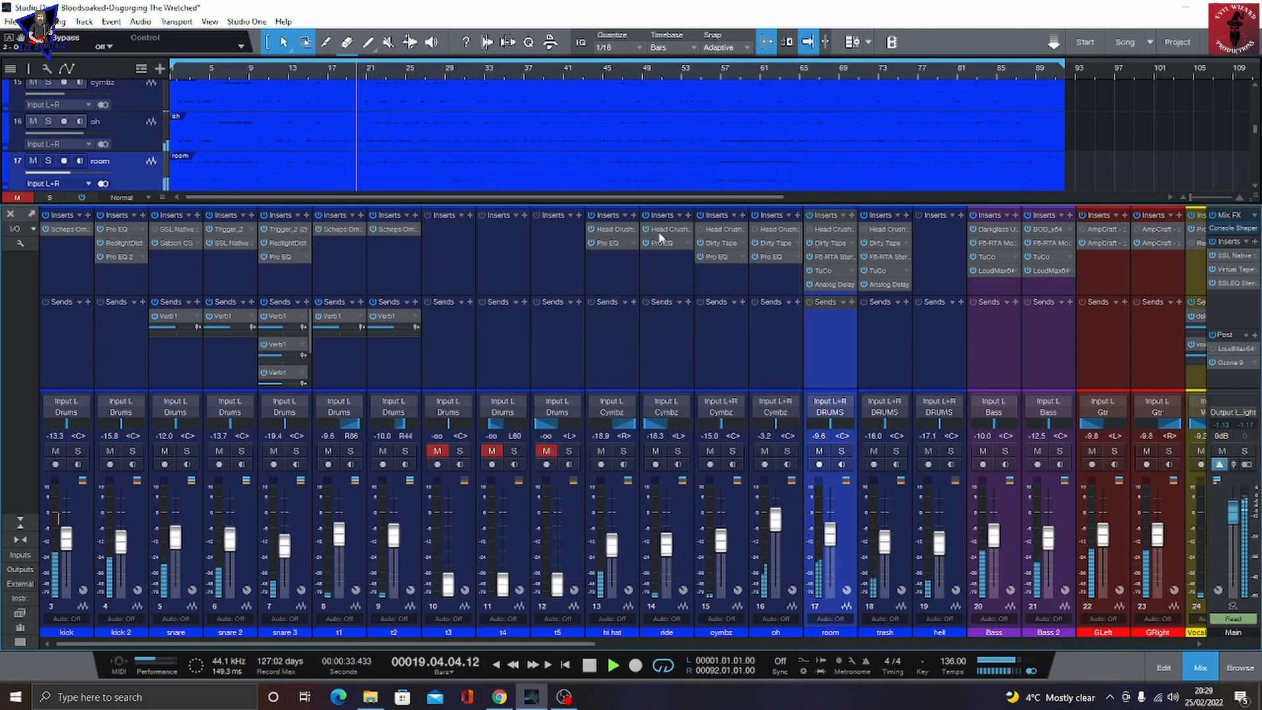
Step: Inspect the ride channel's Head Crusher and Pro EQ inserts, then close the insert window
left_click(664, 230)
left_click(768, 142)
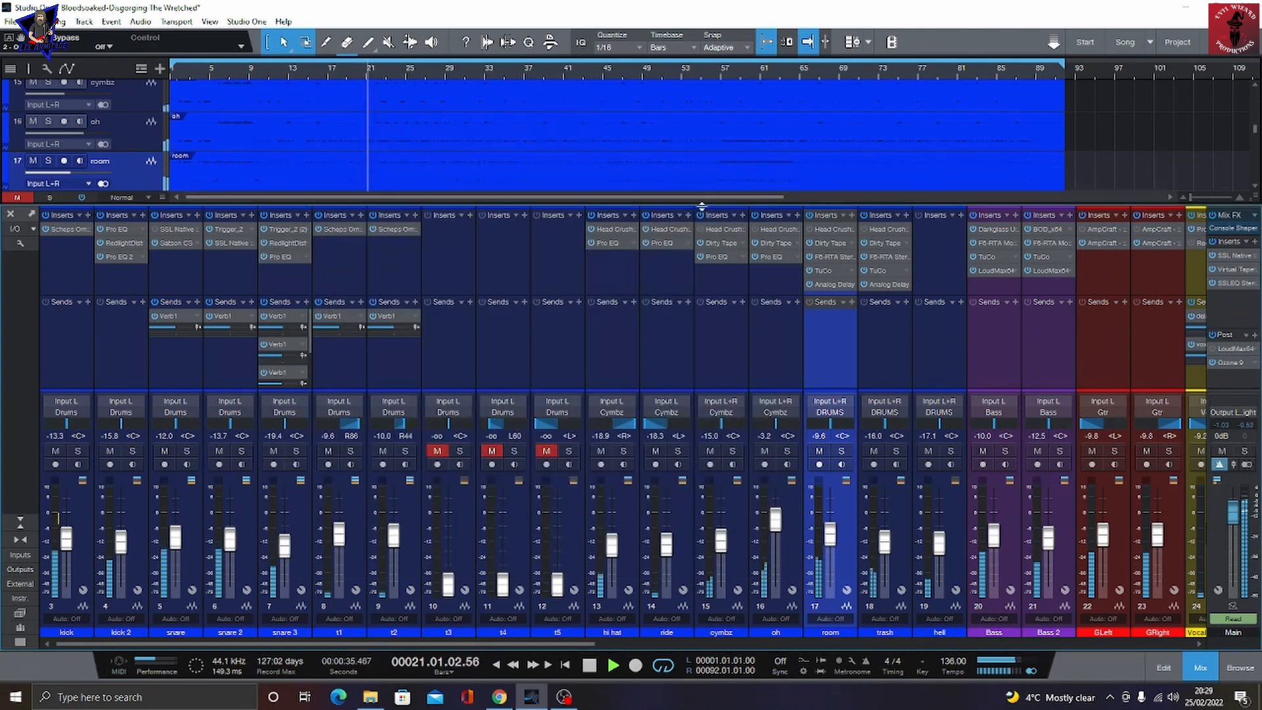
left_click(663, 245)
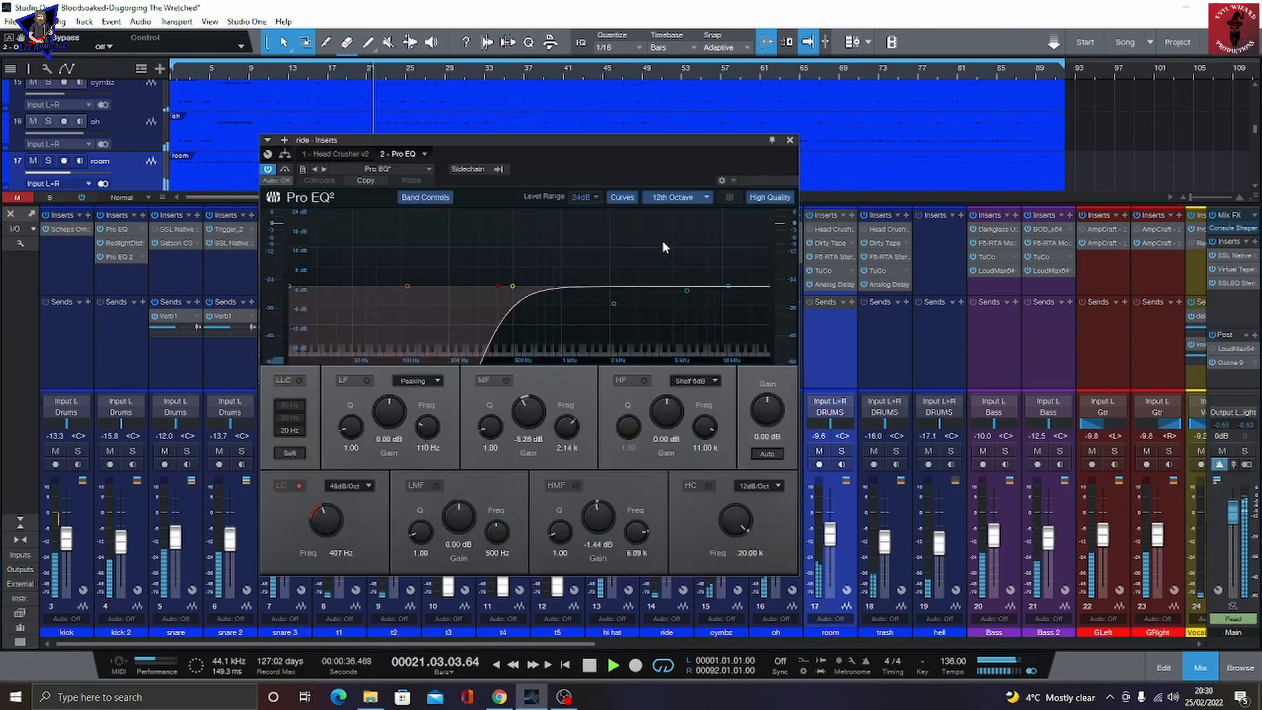
left_click(790, 141)
Step: Inspect the Dirty Tape and Pro EQ inserts on the cymbz and oh channels
left_click(712, 243)
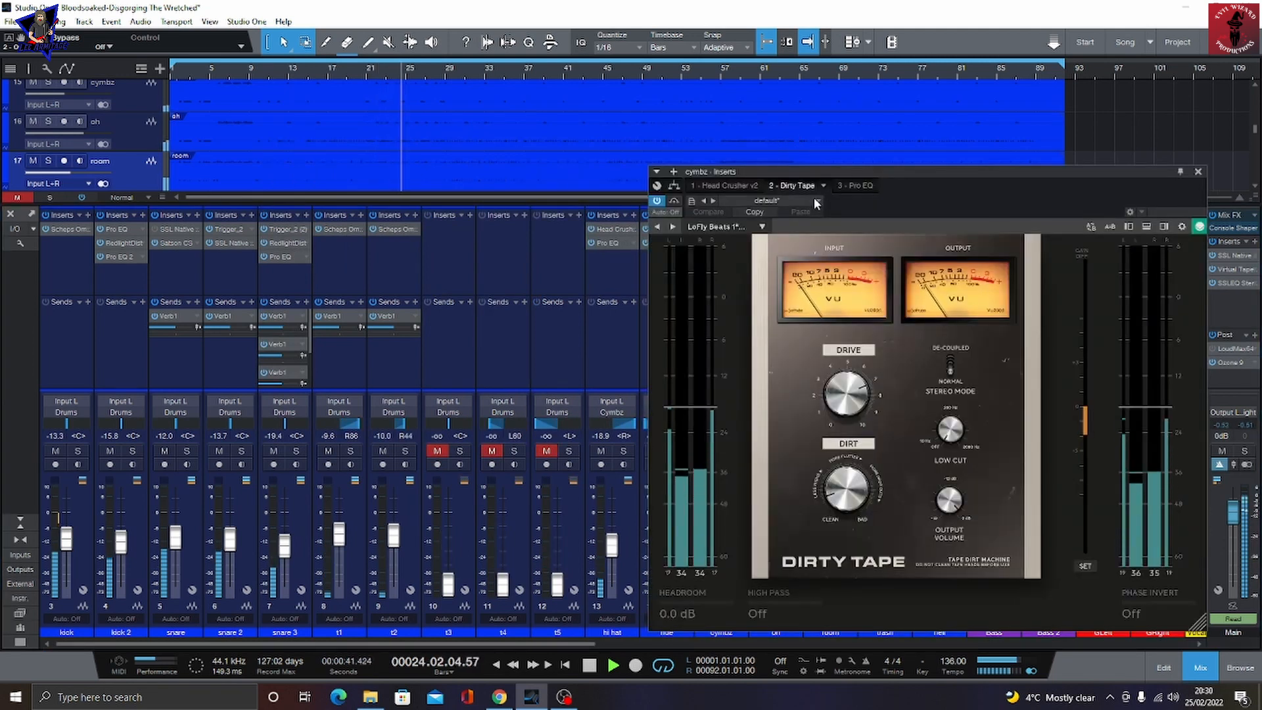
left_click(851, 186)
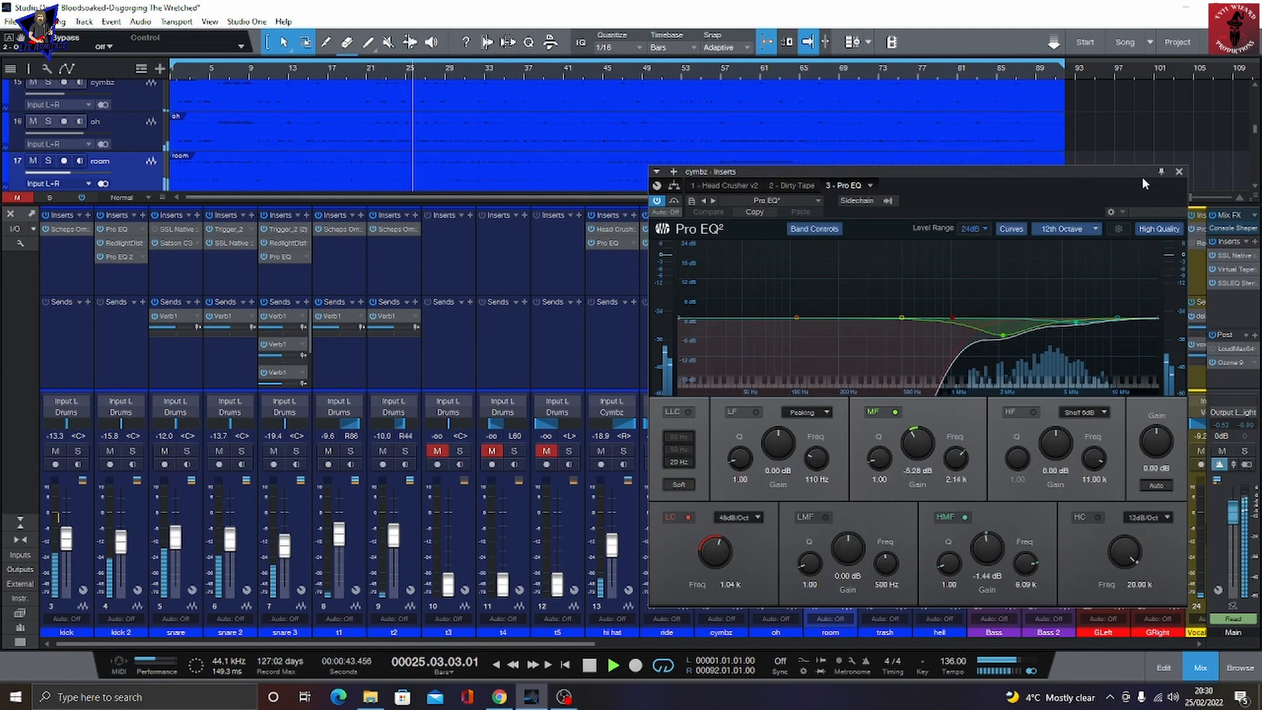
left_click(1178, 172)
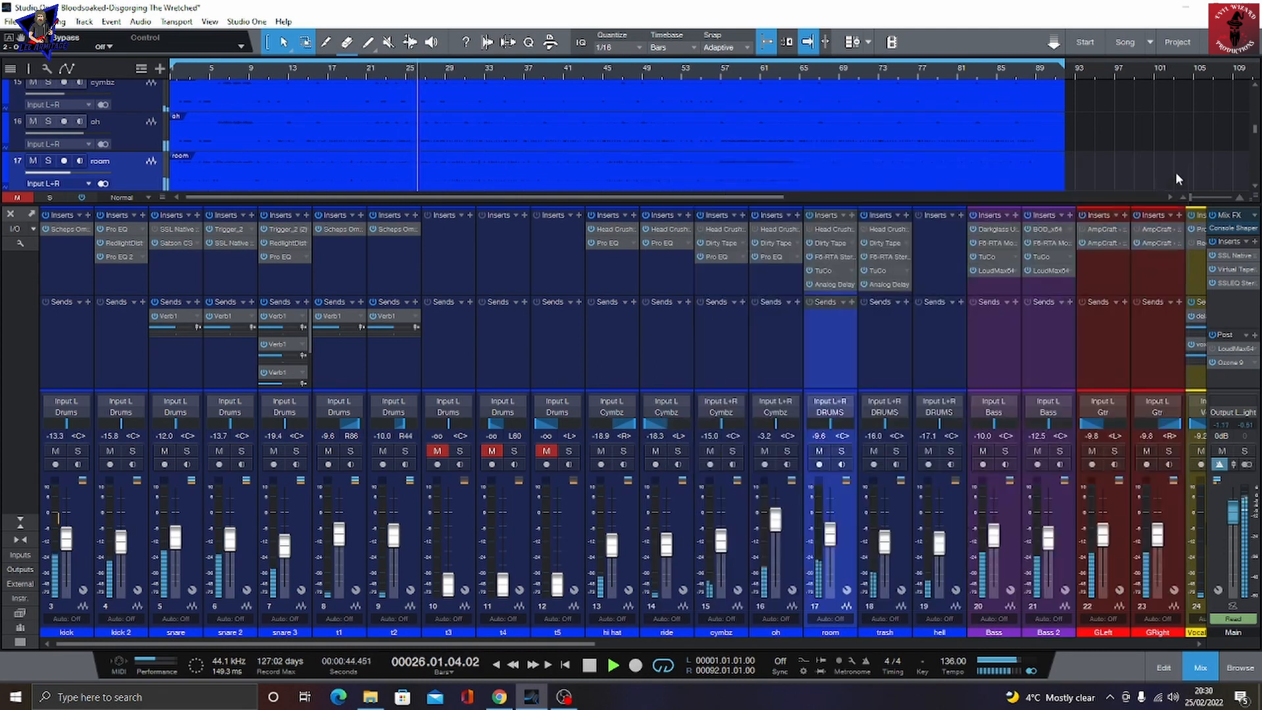
left_click(778, 249)
left_click(777, 257)
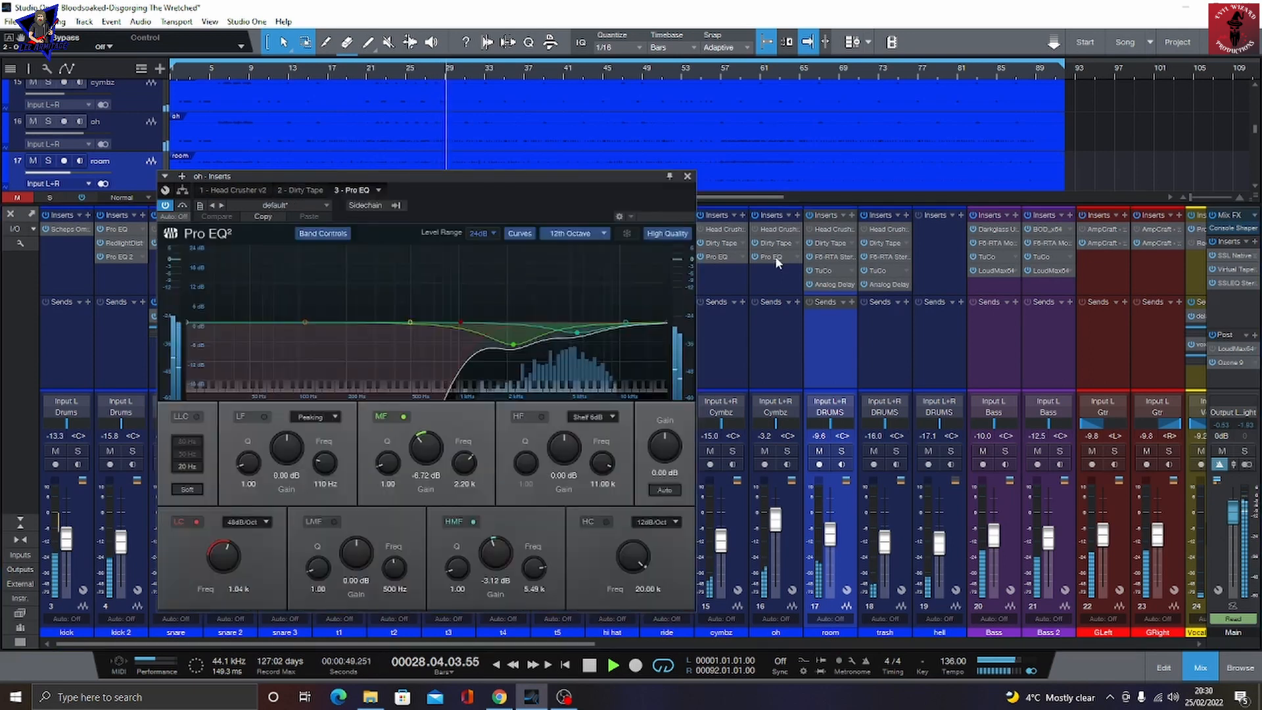
Step: Inspect the room channel's F6-RTA Stereo, TuCo and Analog Delay inserts
left_click(829, 256)
left_click(830, 258)
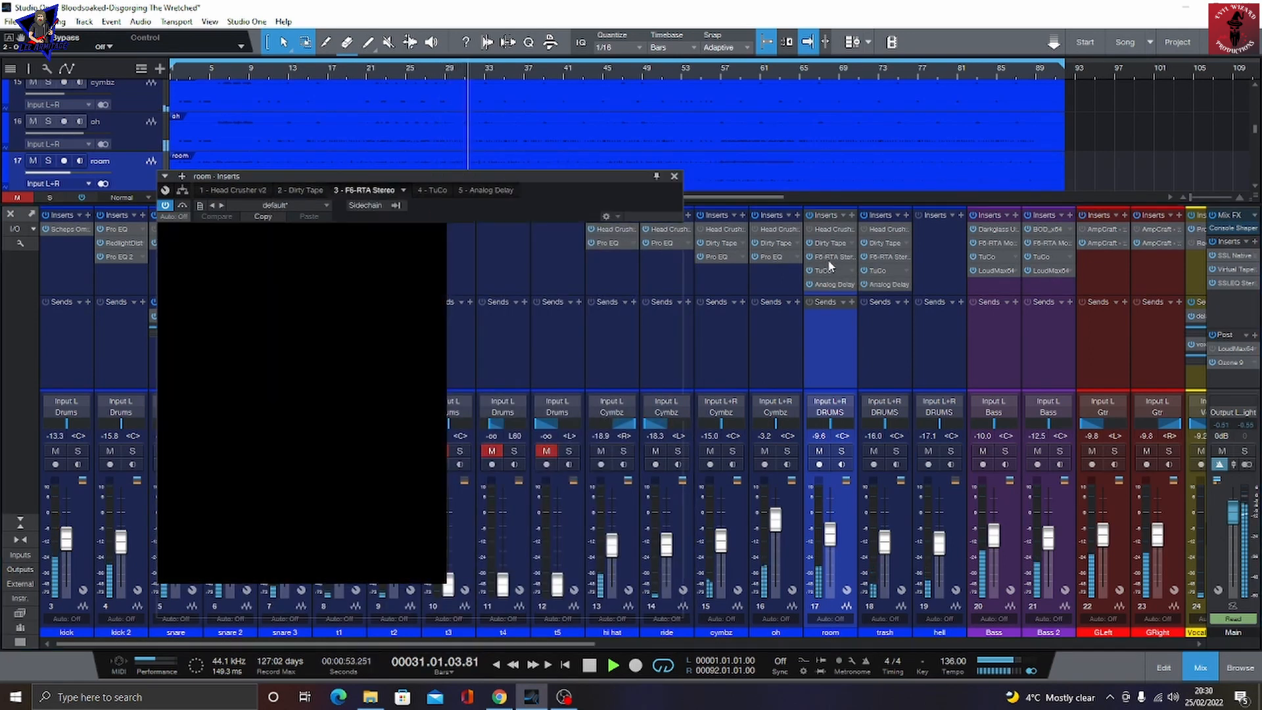
left_click(835, 272)
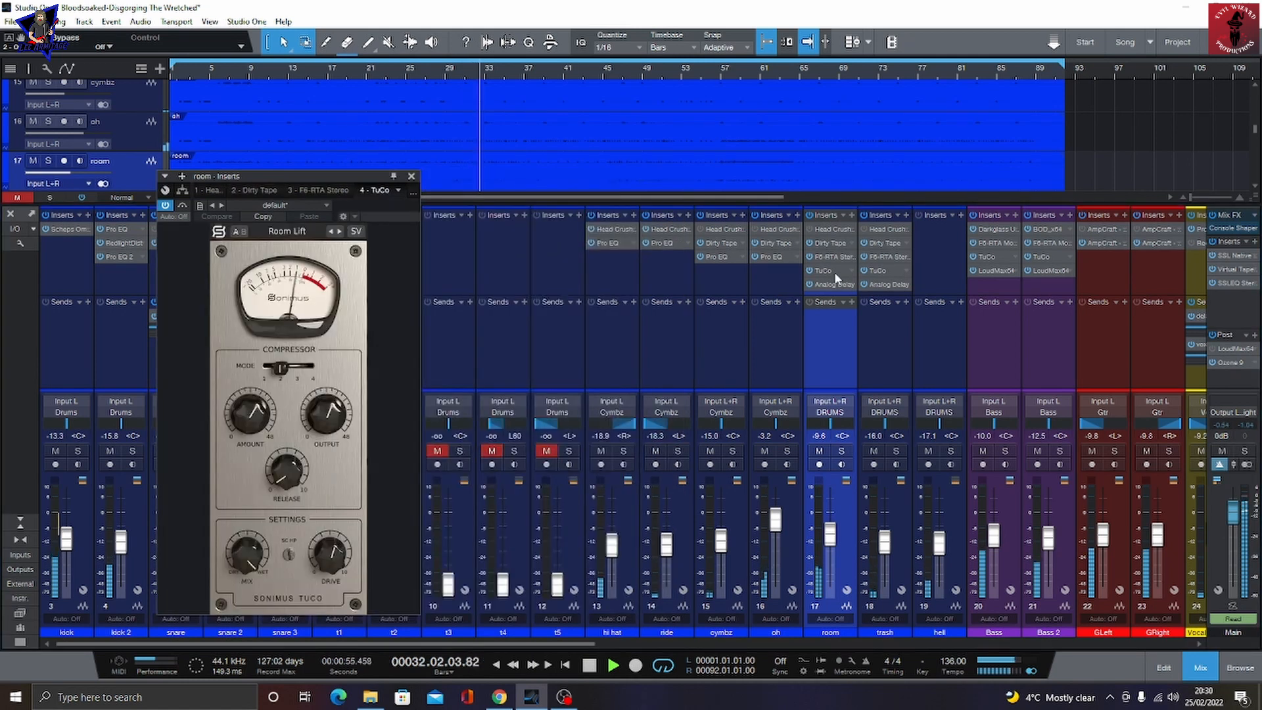
left_click(834, 284)
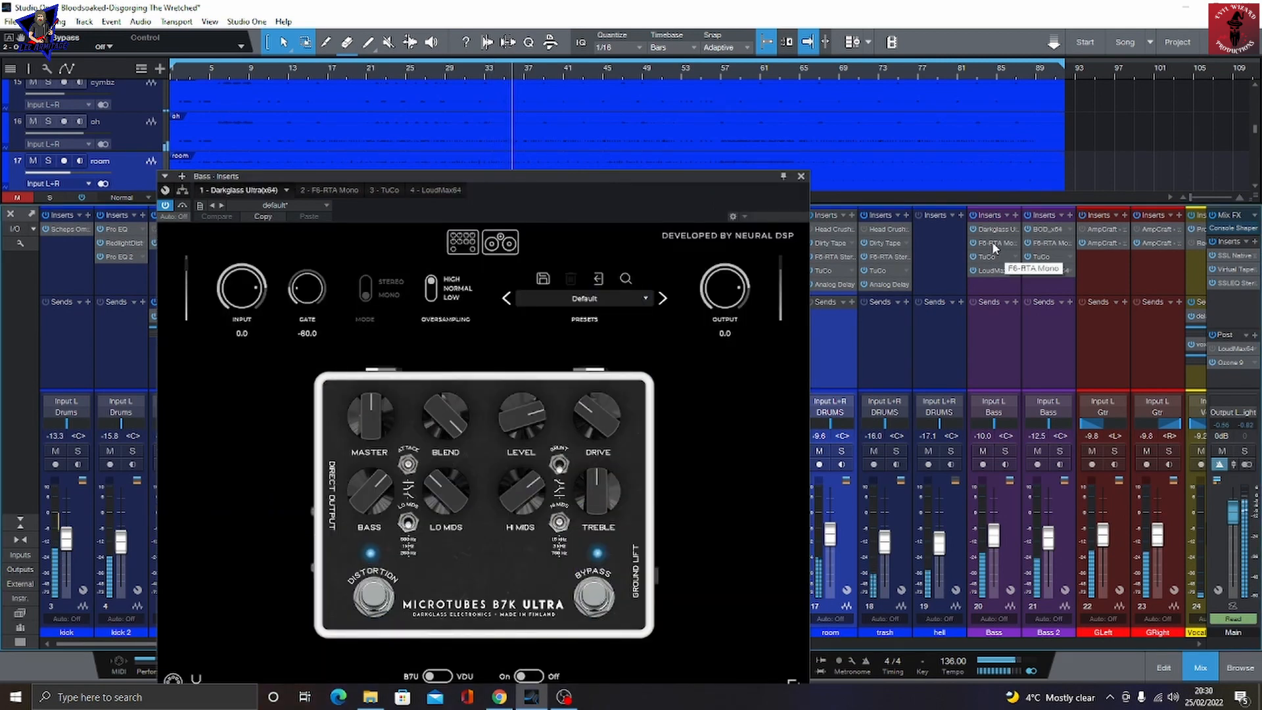
Step: Inspect the Bass channel's F6-RTA Mono, TuCo and LoudMax64 inserts
left_click(994, 243)
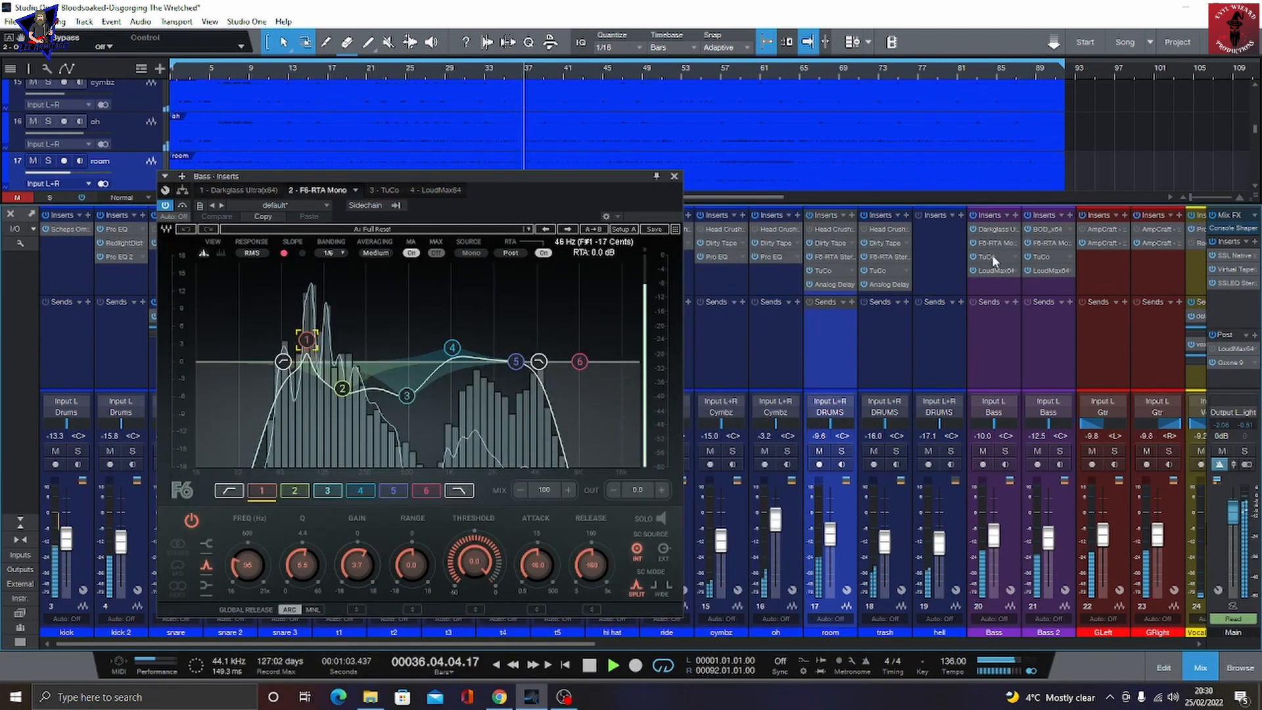
left_click(992, 256)
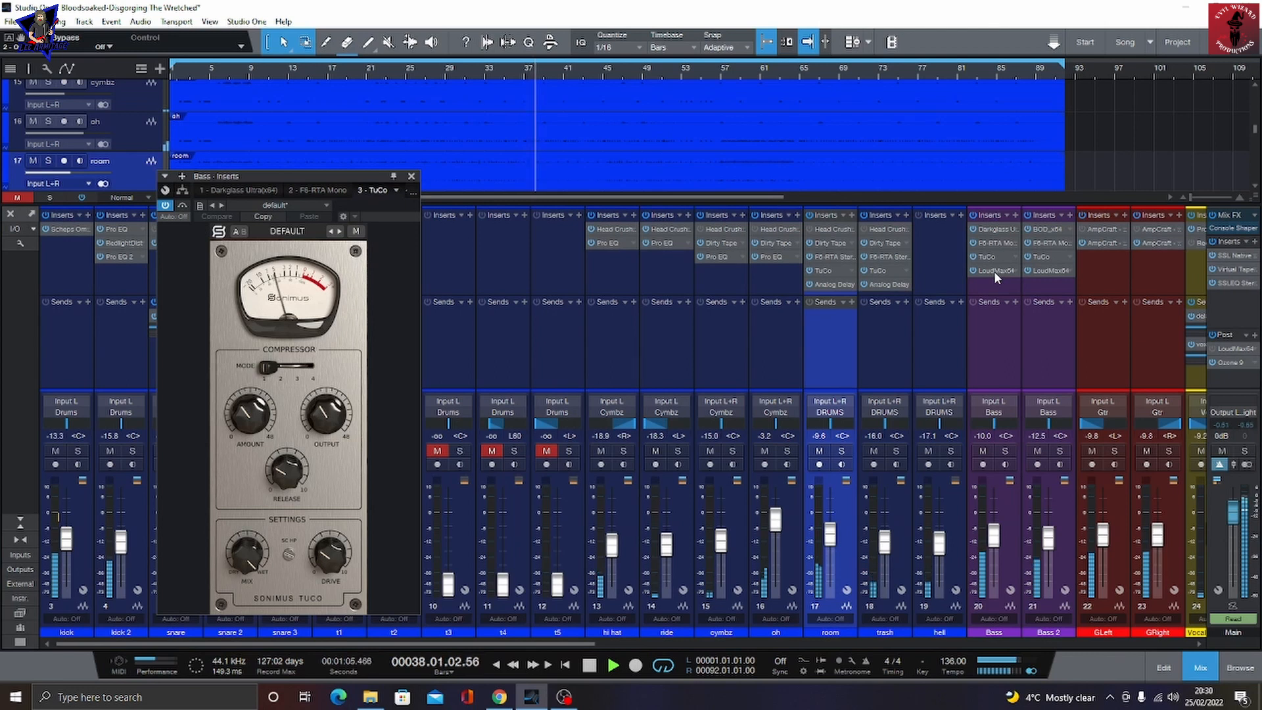
left_click(992, 271)
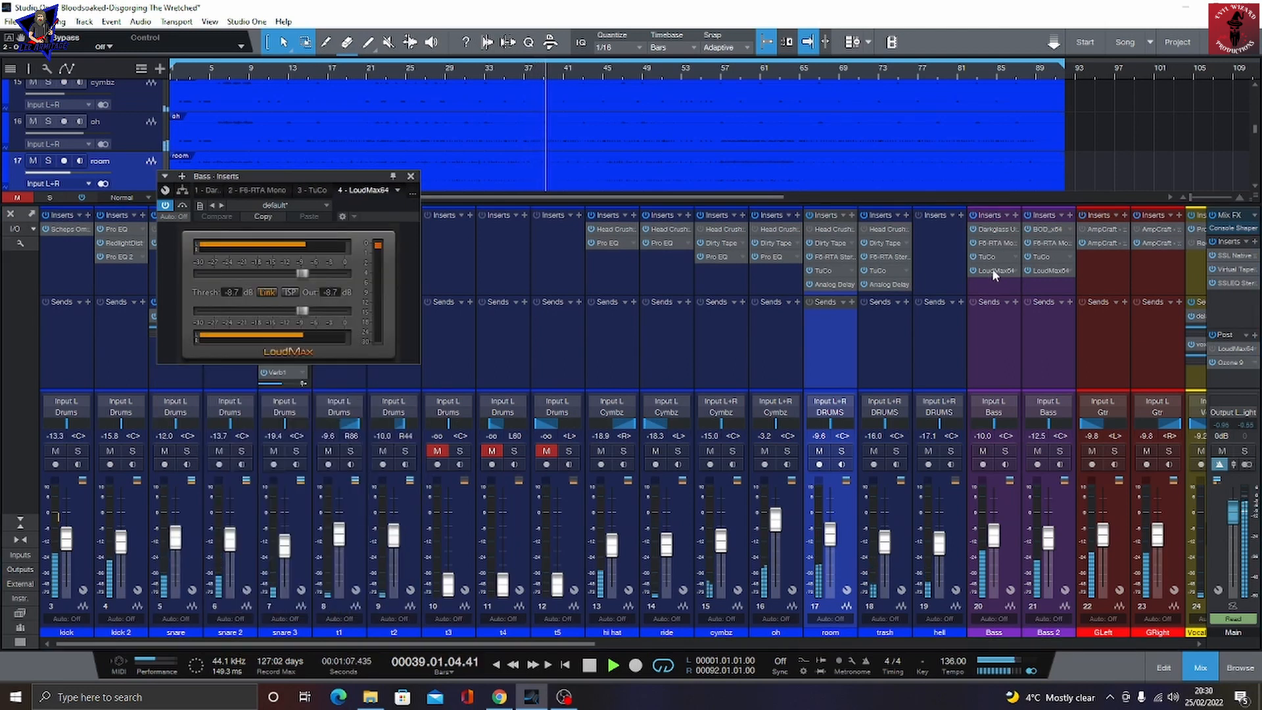
Step: Inspect Bass 2's BOD insert and the GLeft guitar's AmpCraft 1992 insert, then close it
left_click(1052, 229)
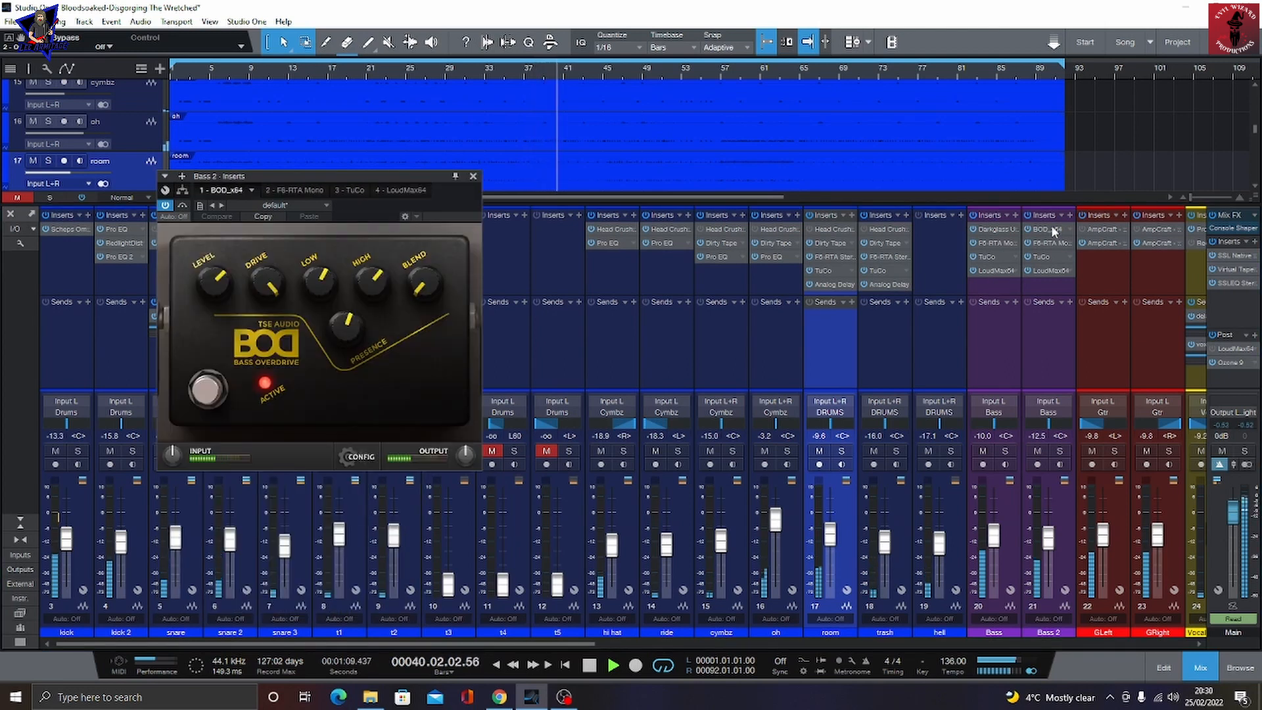
left_click(1102, 244)
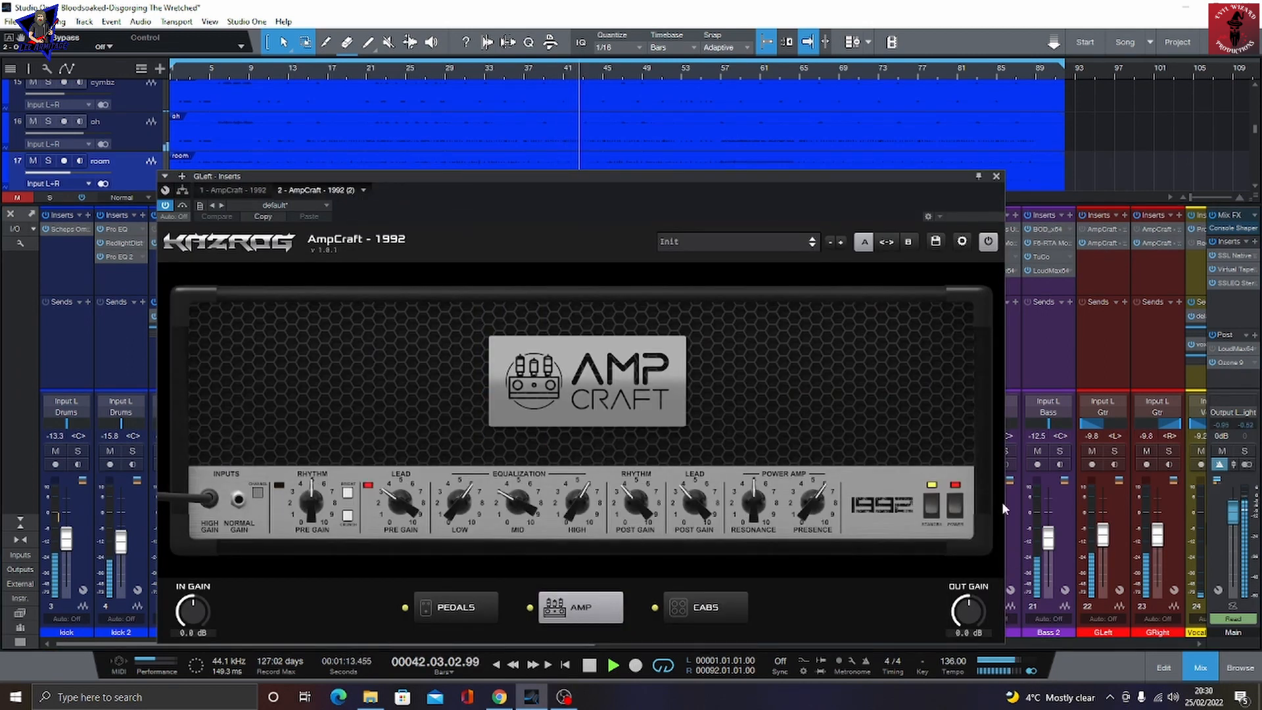
left_click(996, 177)
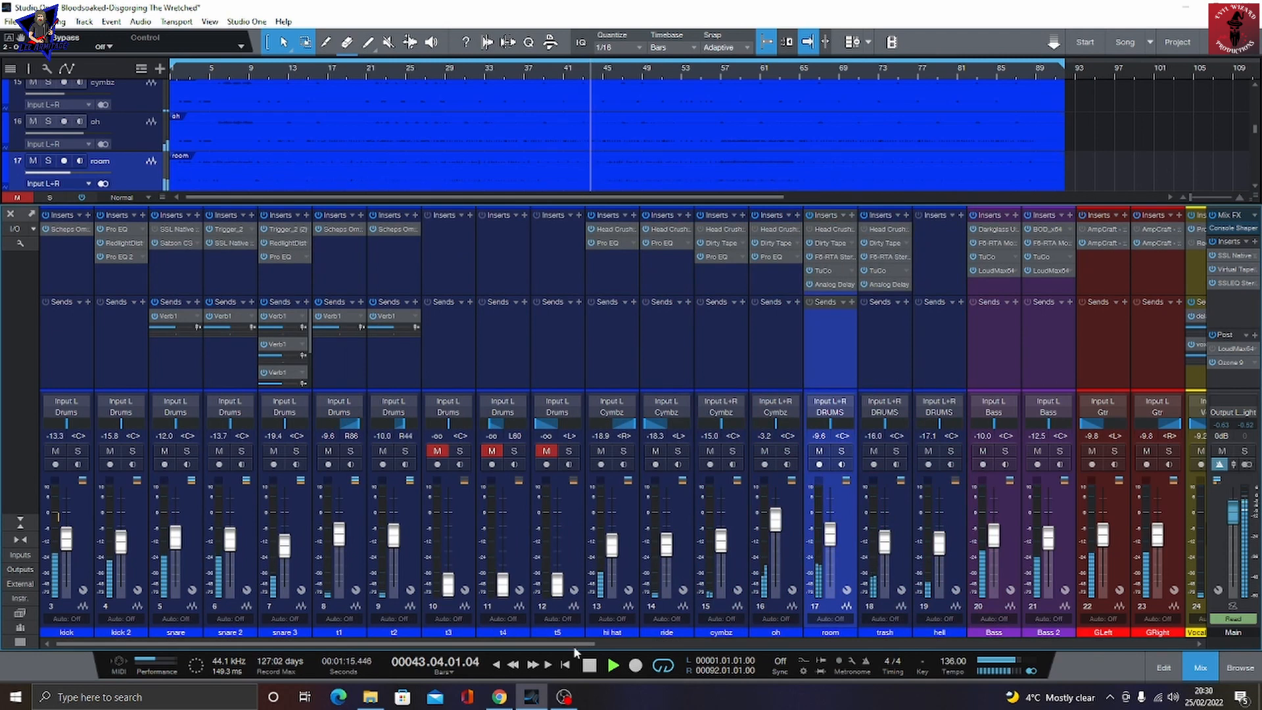
Step: Bring the vocal channels into view and inspect the Vocals - Main channel's Pro EQ insert
left_click_drag(575, 643, 935, 660)
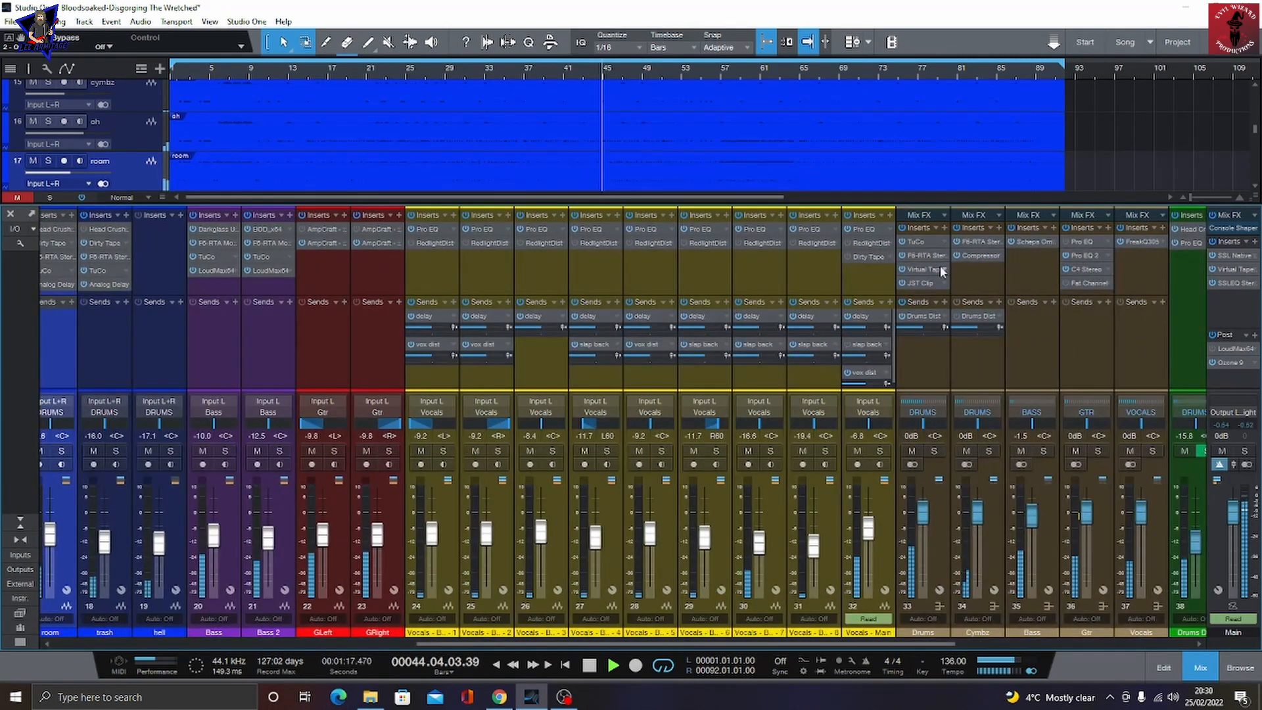
left_click(862, 230)
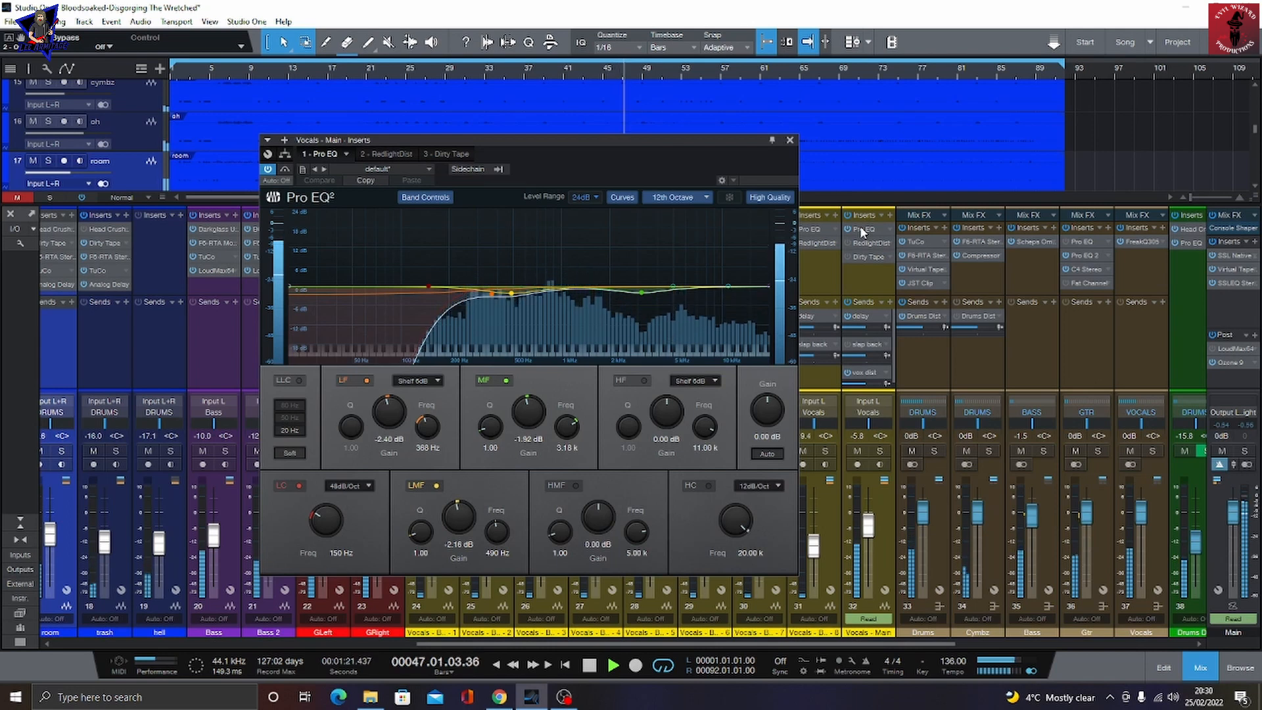
Step: Inspect the Drums bus's TuCo, F6-RTA Stereo, Virtual Tape Machines and JST Clip inserts
left_click(917, 242)
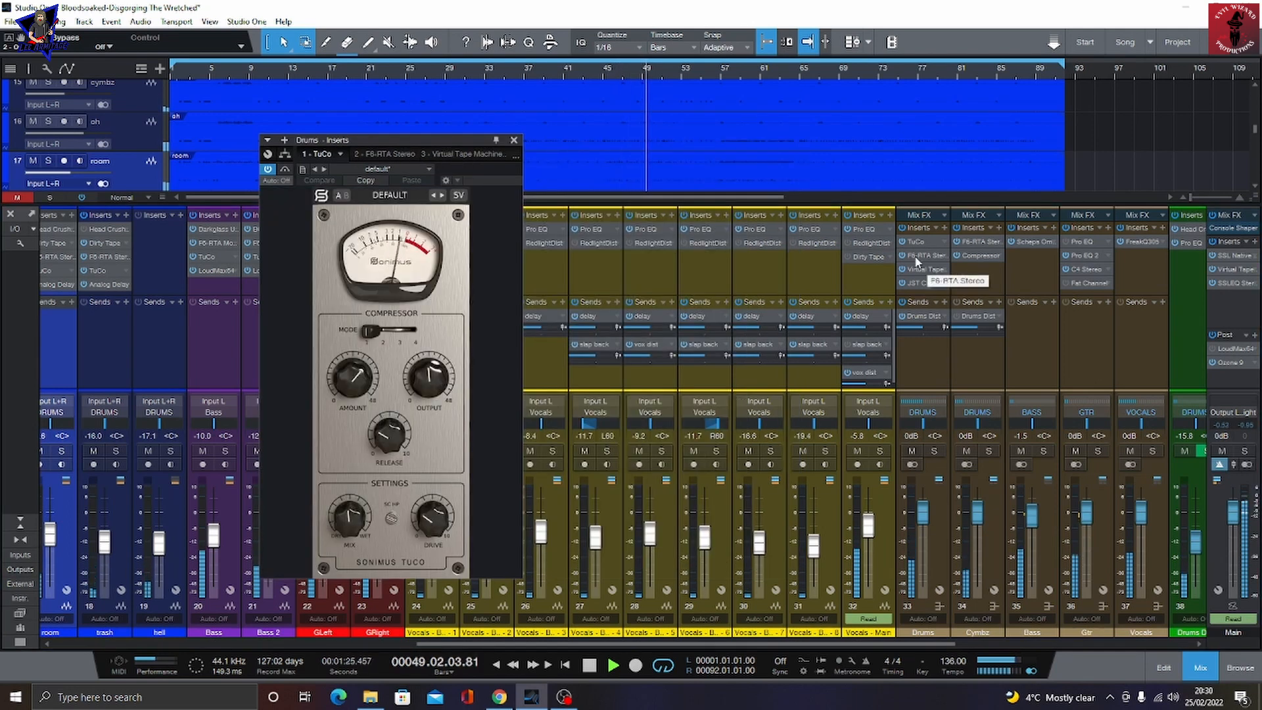
left_click(918, 262)
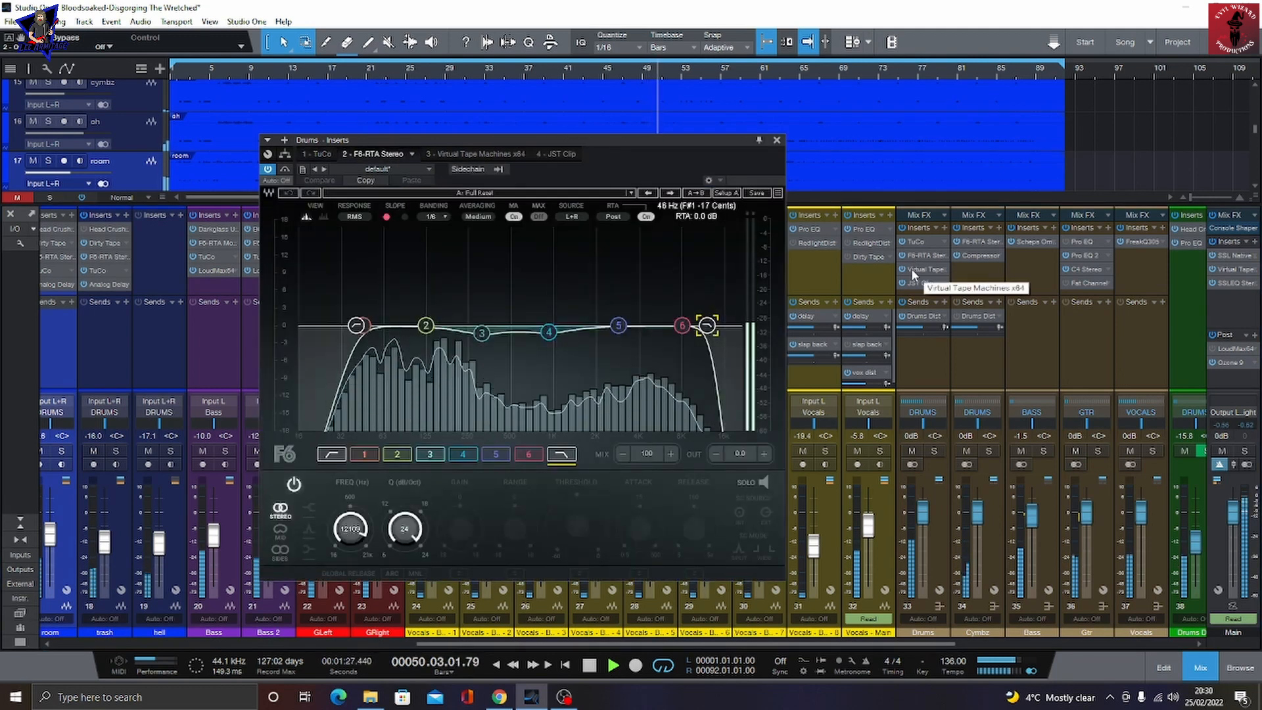
left_click(476, 153)
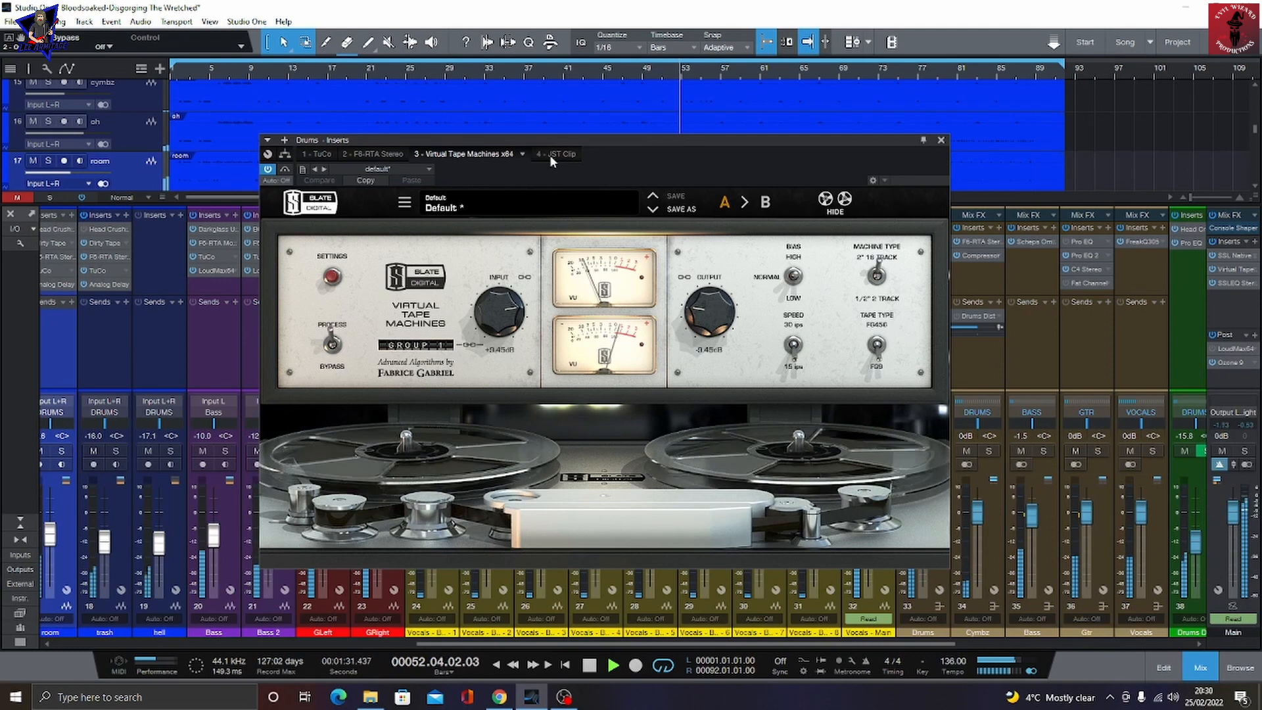
left_click(550, 155)
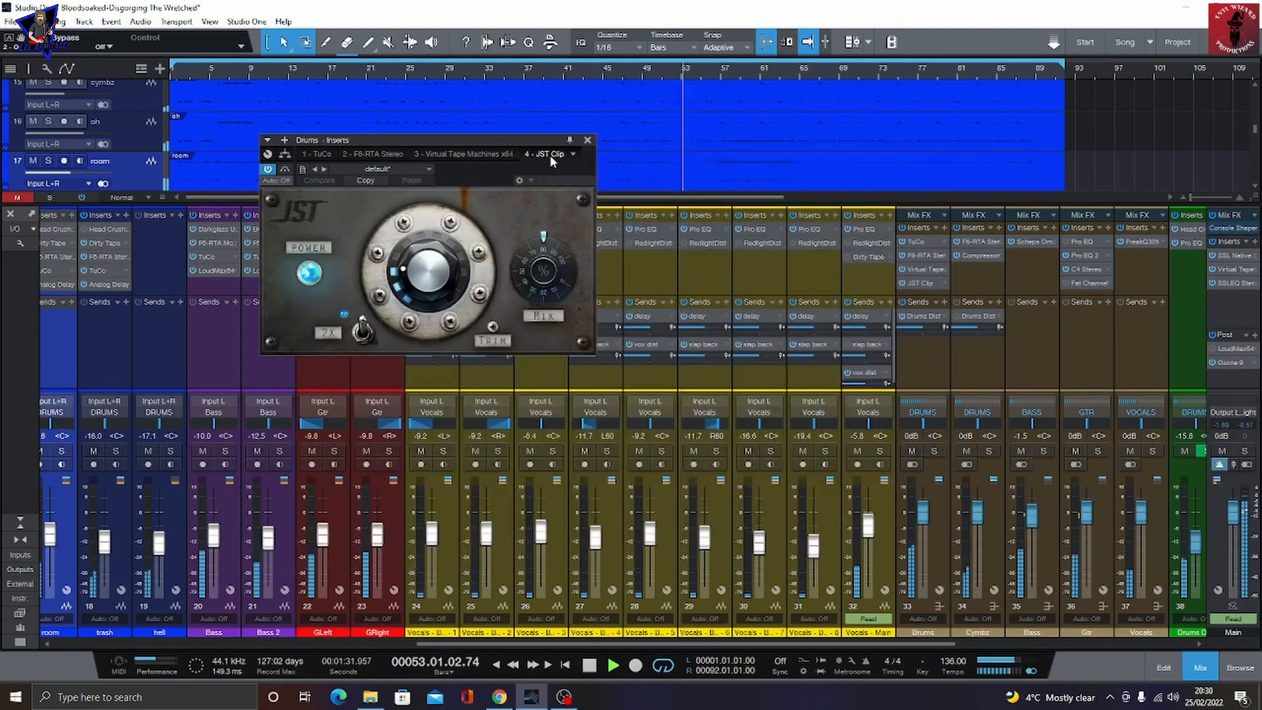
Step: Inspect the Cymbz bus's F6-RTA Stereo and Compressor inserts, then the Bass bus's Scheps Omni Channel Stereo
left_click(976, 242)
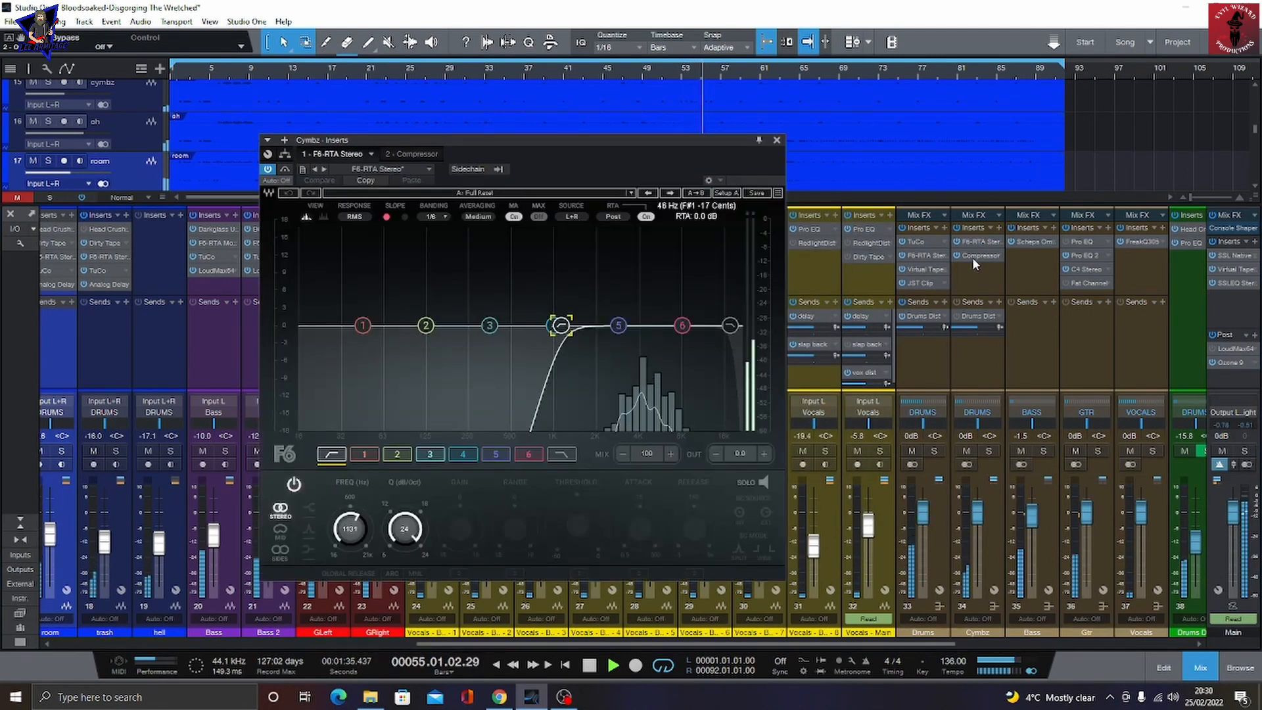
left_click(973, 256)
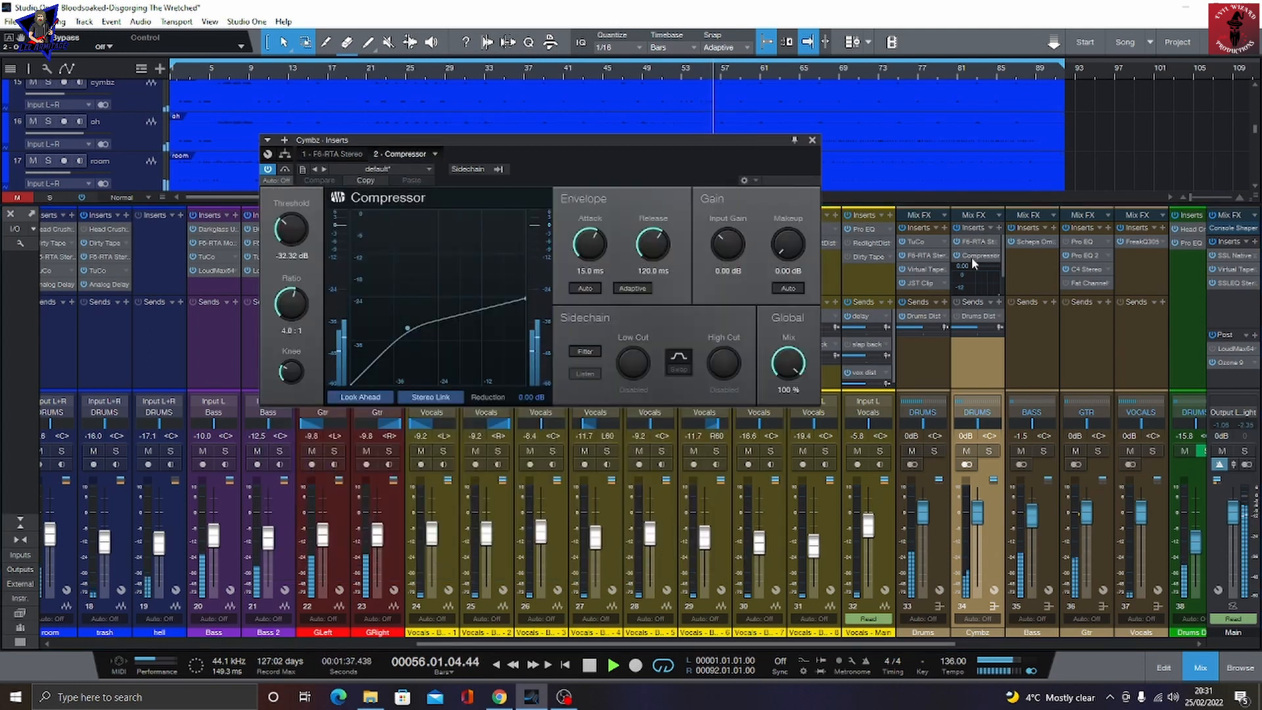
left_click(1034, 239)
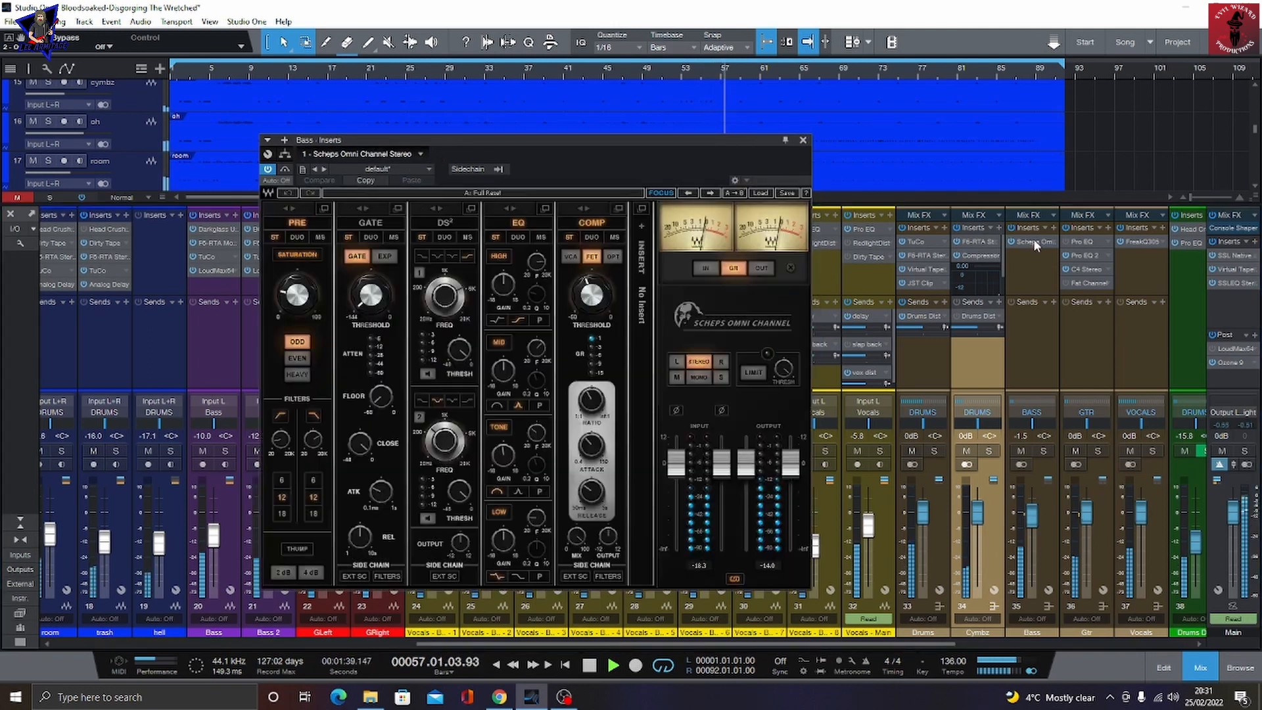
Step: Inspect the GTR bus's Pro EQ 2 and C4 Stereo inserts, then the Vocals bus's FreakQ305 insert
left_click(1078, 254)
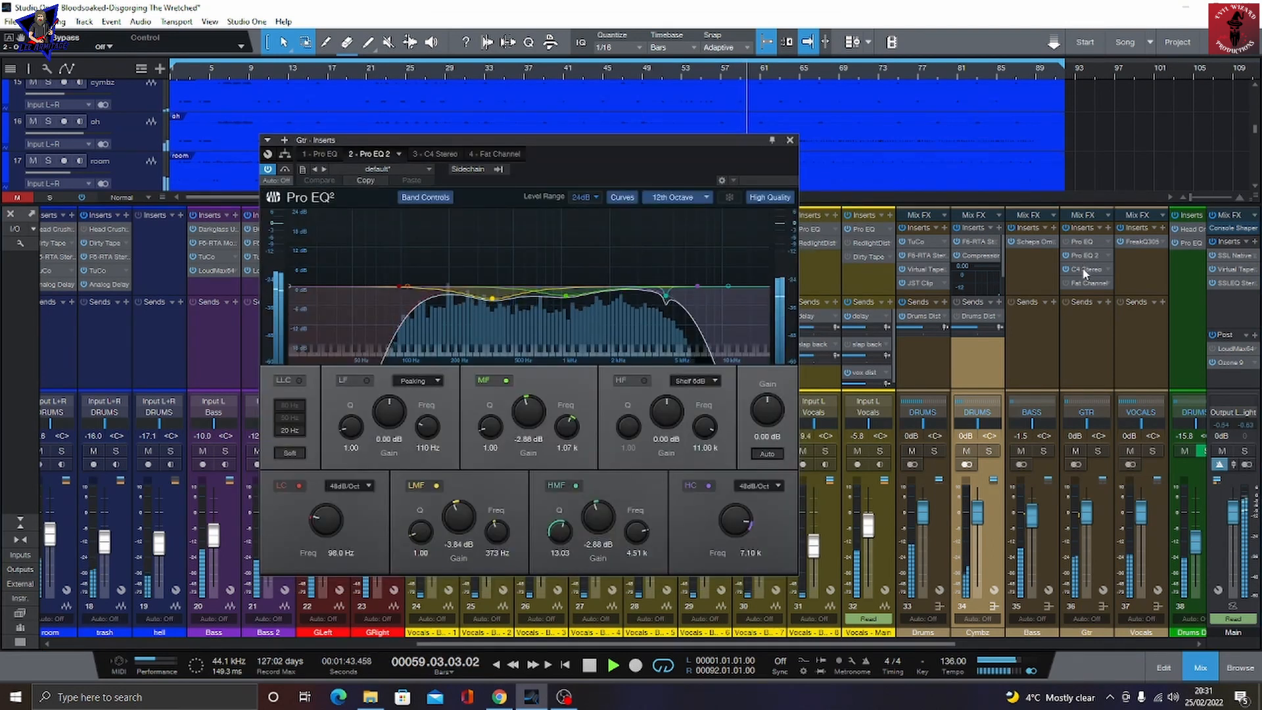
left_click(1085, 269)
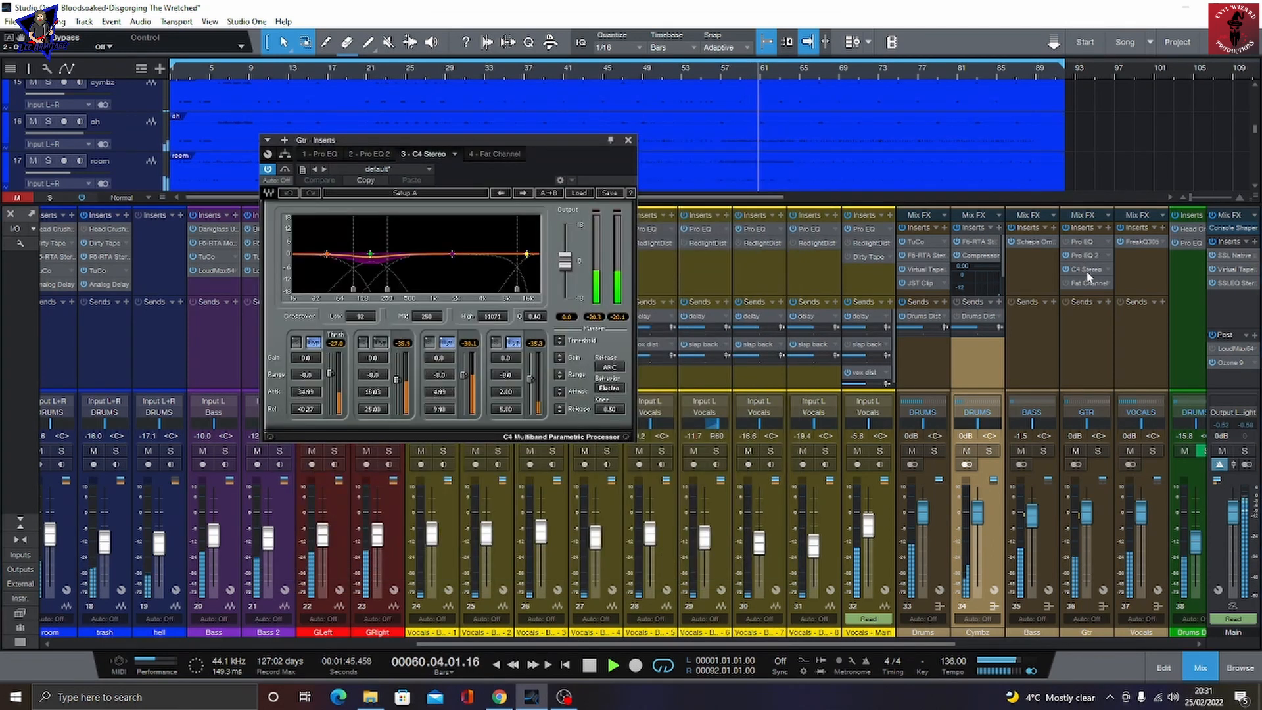
left_click(1141, 243)
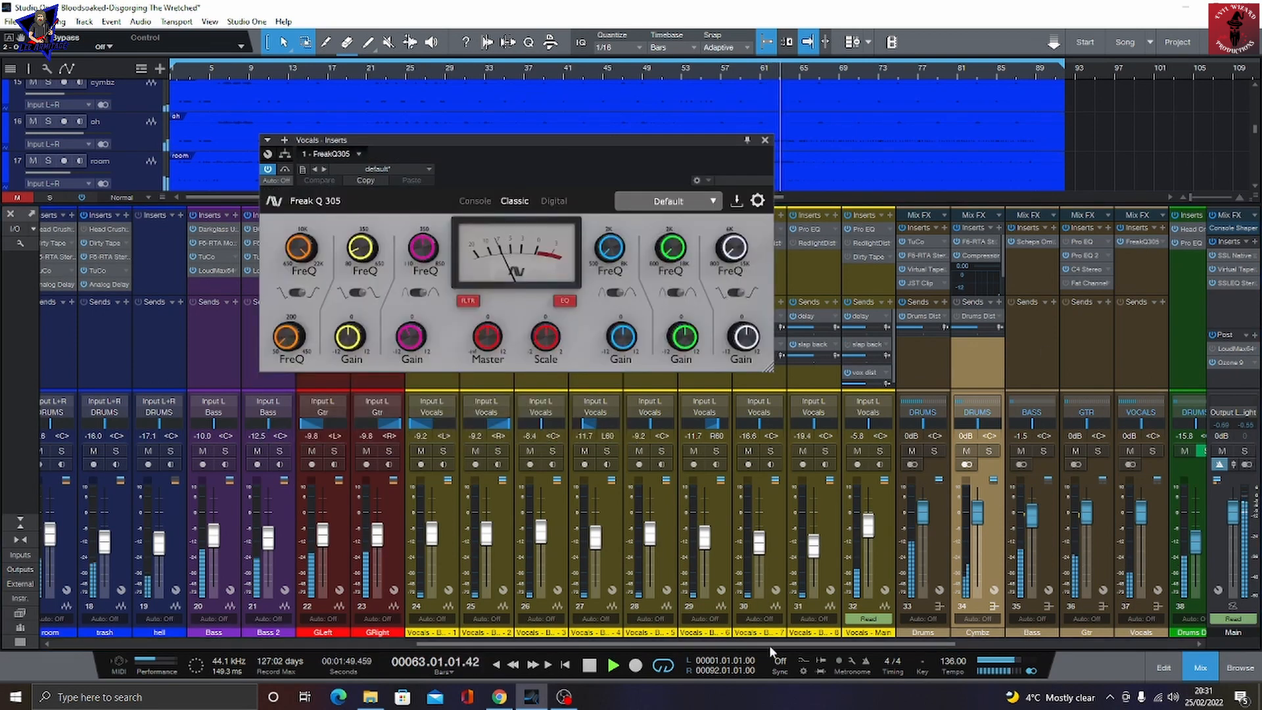
Step: Inspect the Drums Dist FX channel's Head Crusher v2 and Pro EQ inserts, then Verb1's 1989Verb and Pro EQ
left_click_drag(769, 645, 966, 651)
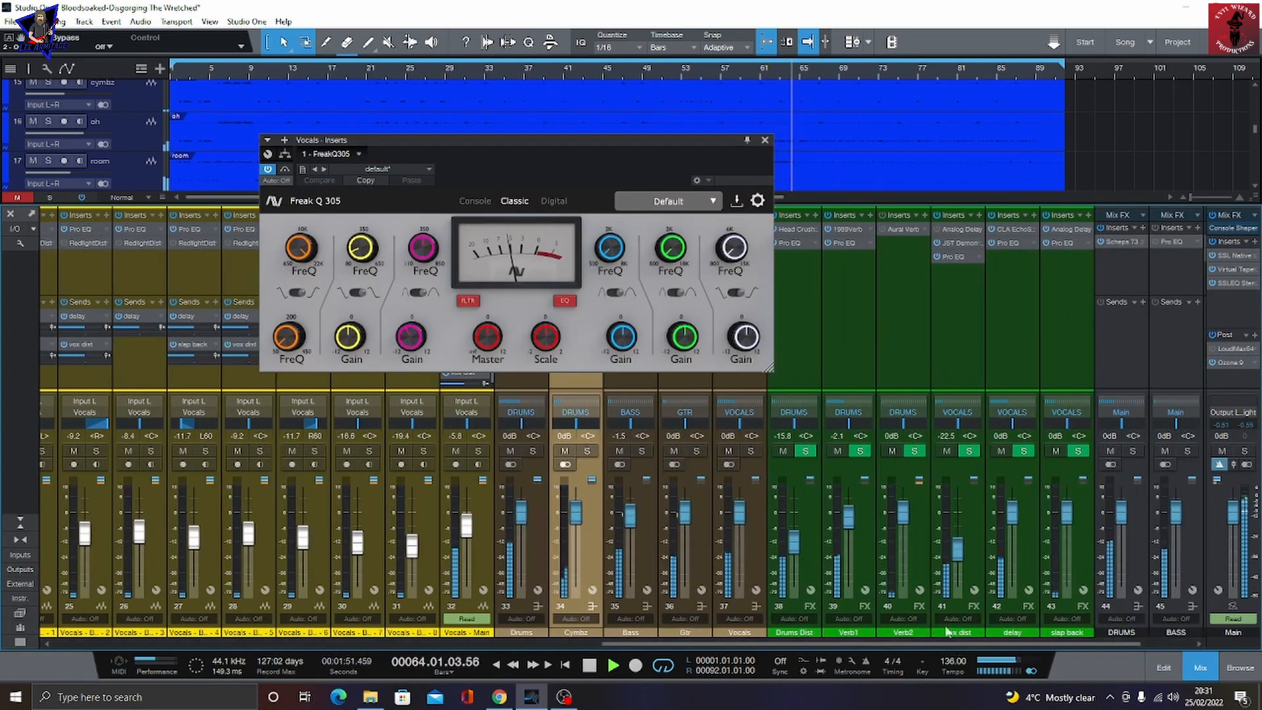
left_click(787, 228)
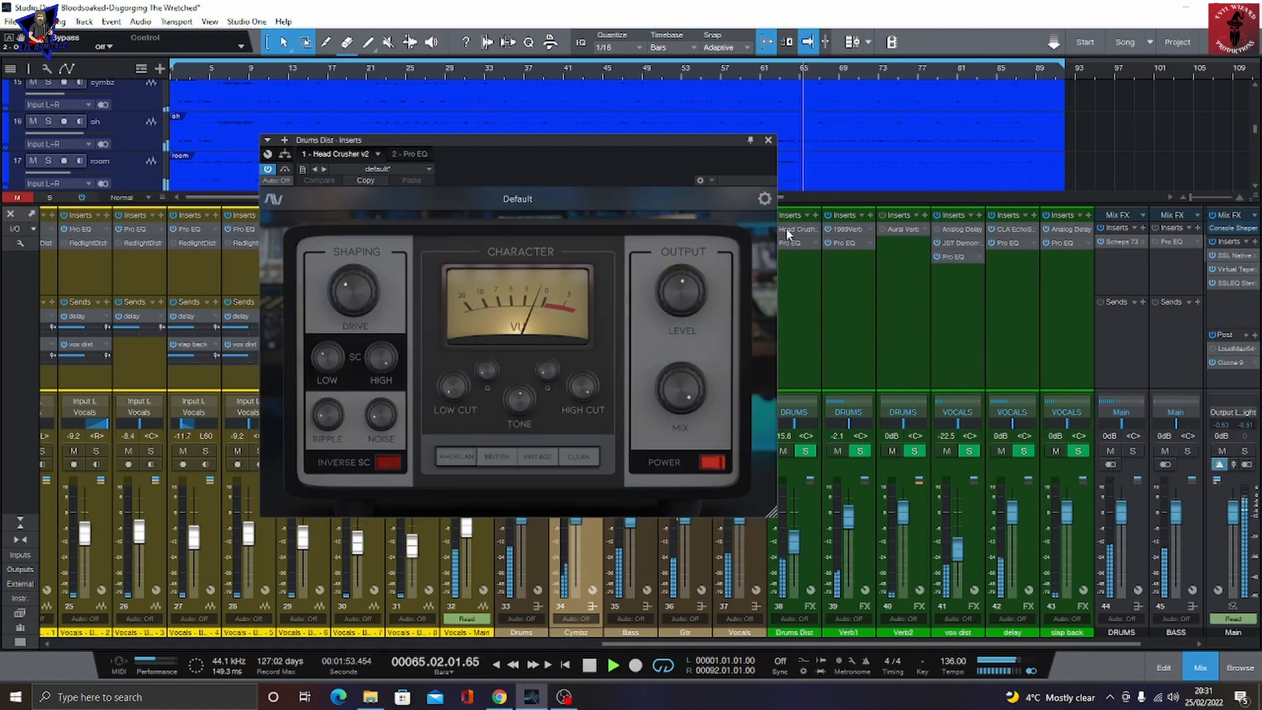
left_click(396, 154)
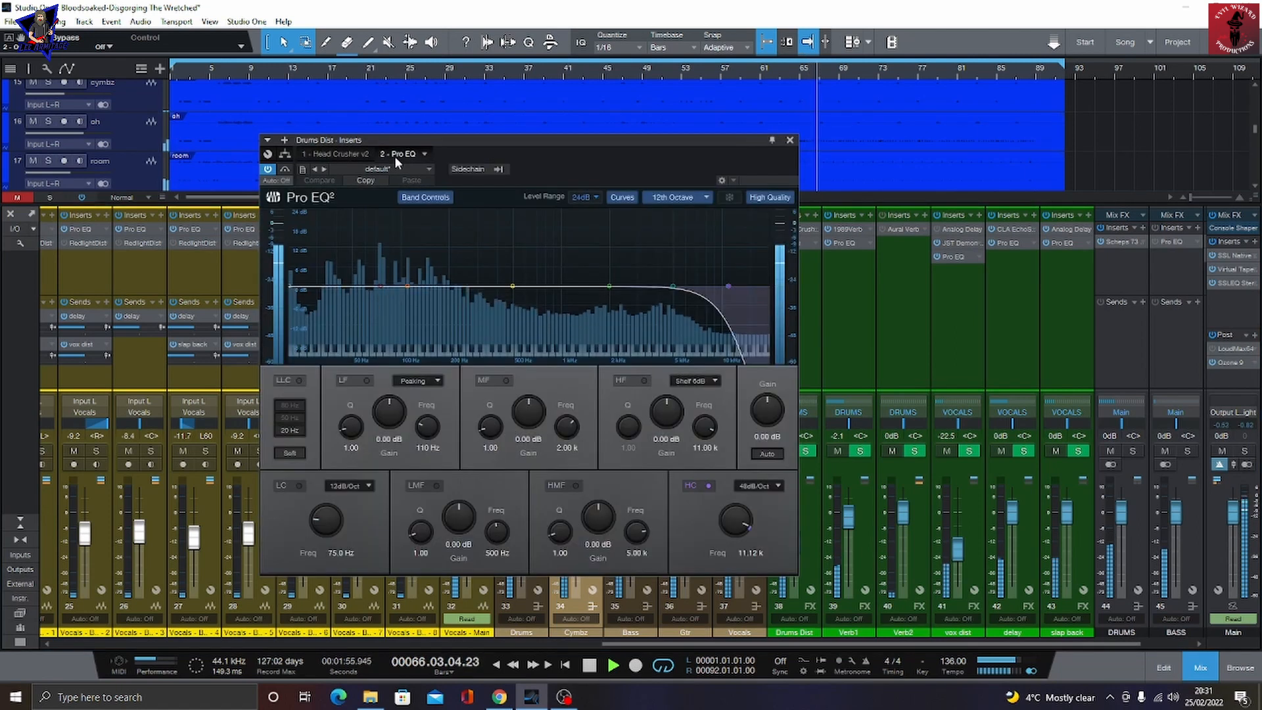
left_click(846, 230)
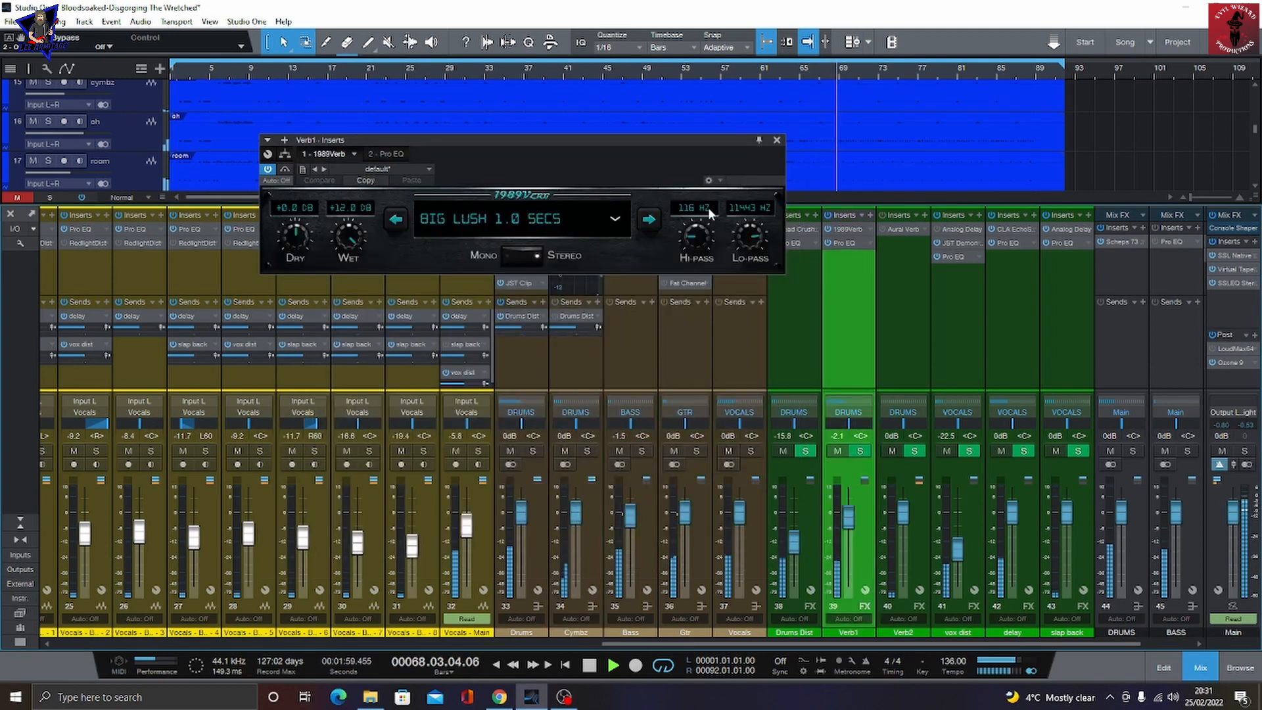
left_click(387, 154)
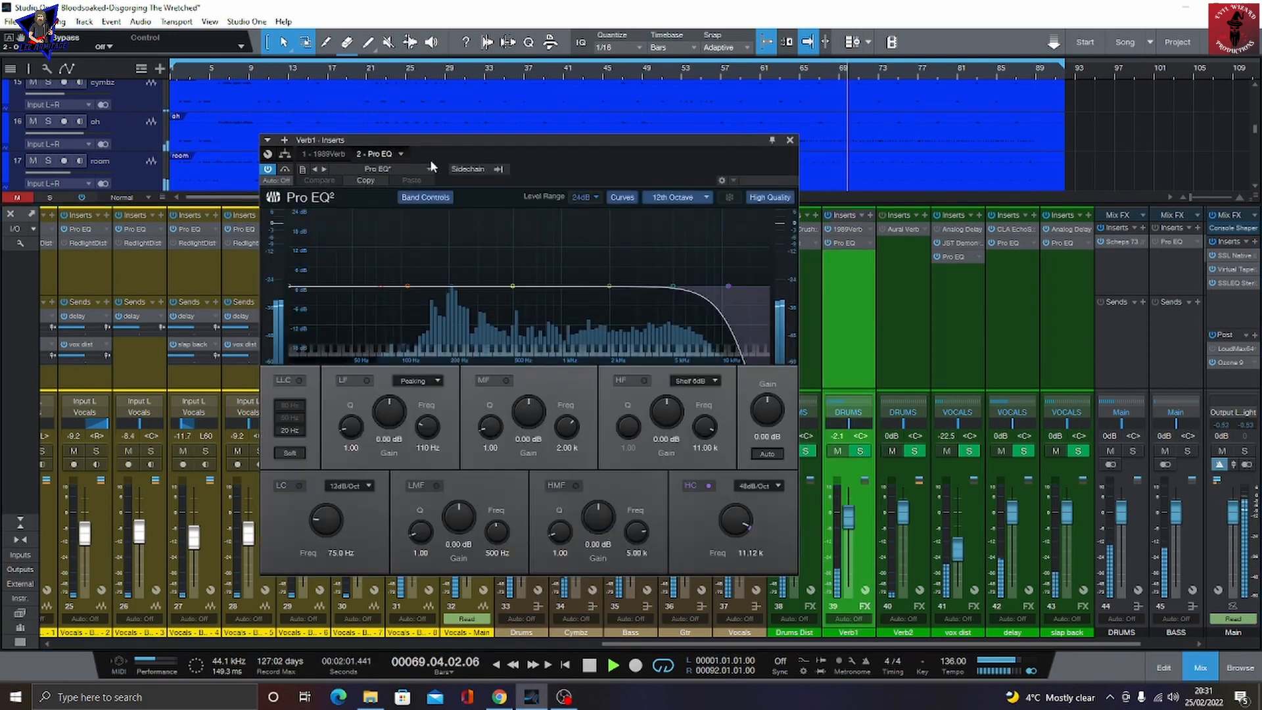
Step: Inspect the vox dist channel's JST Demon Fuzz and Pro EQ inserts, then the delay channel's CLA EchoSphere and Pro EQ
left_click(958, 243)
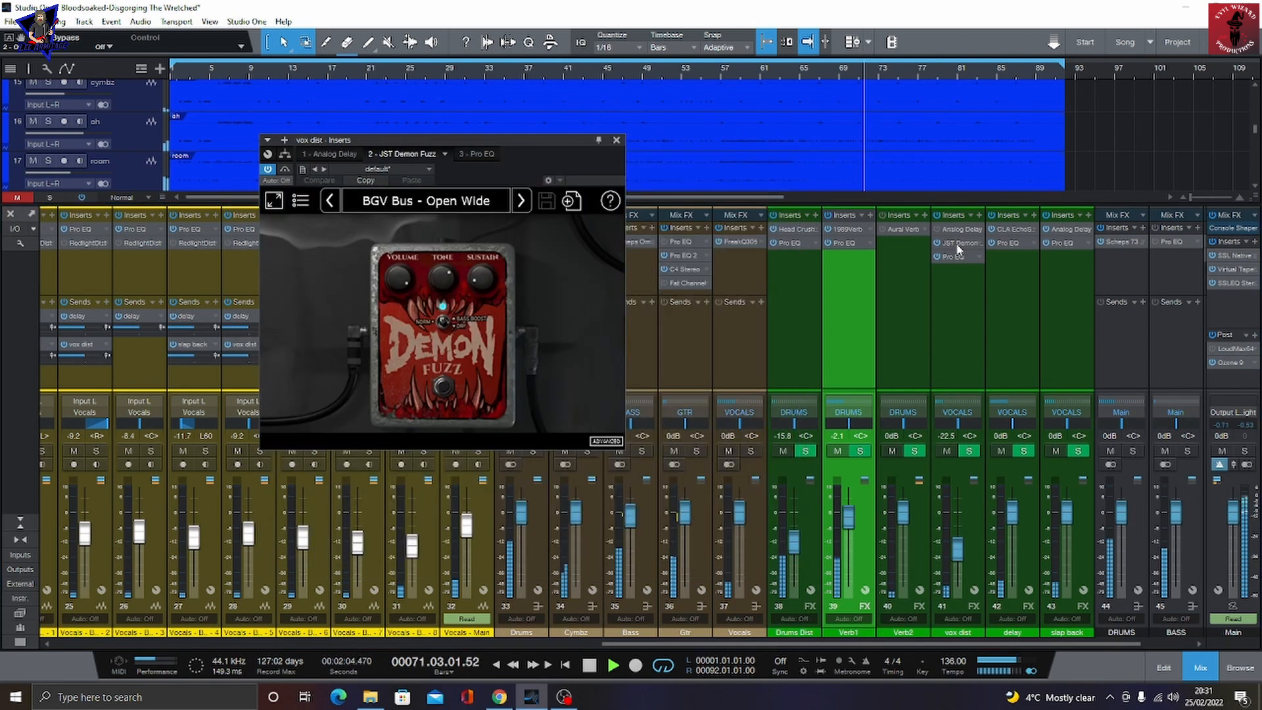
left_click(472, 156)
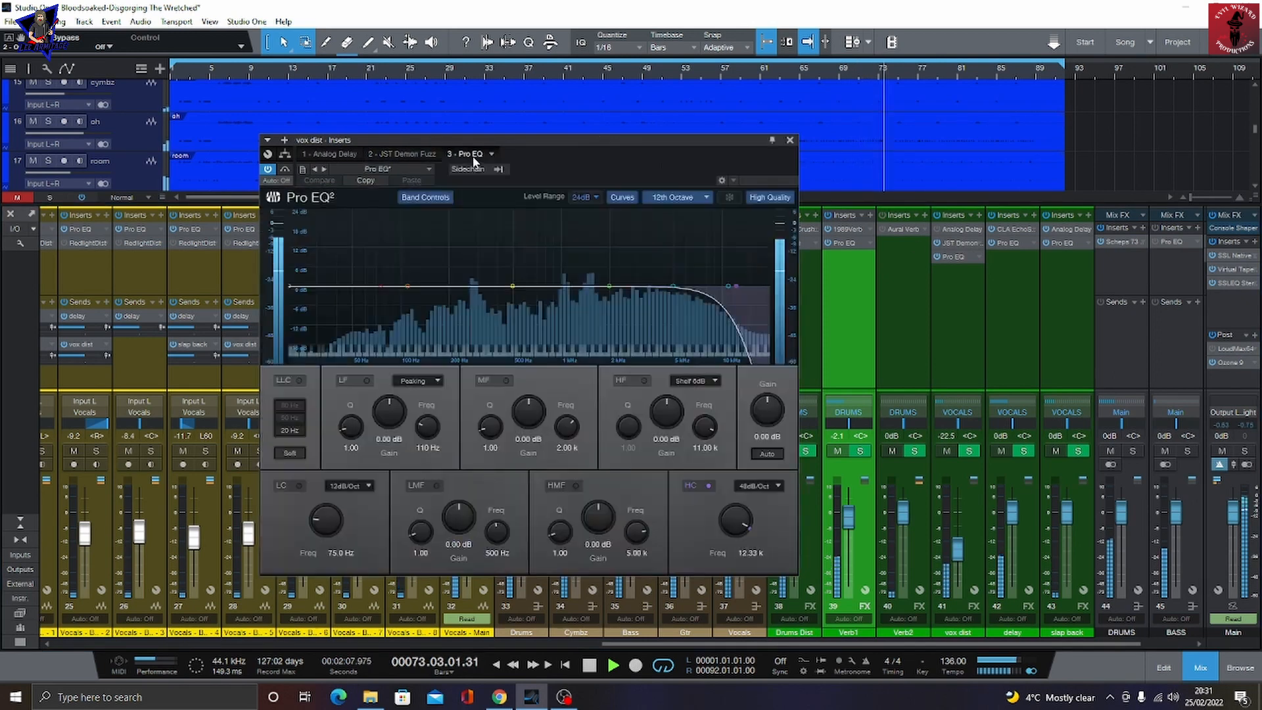
left_click(1014, 230)
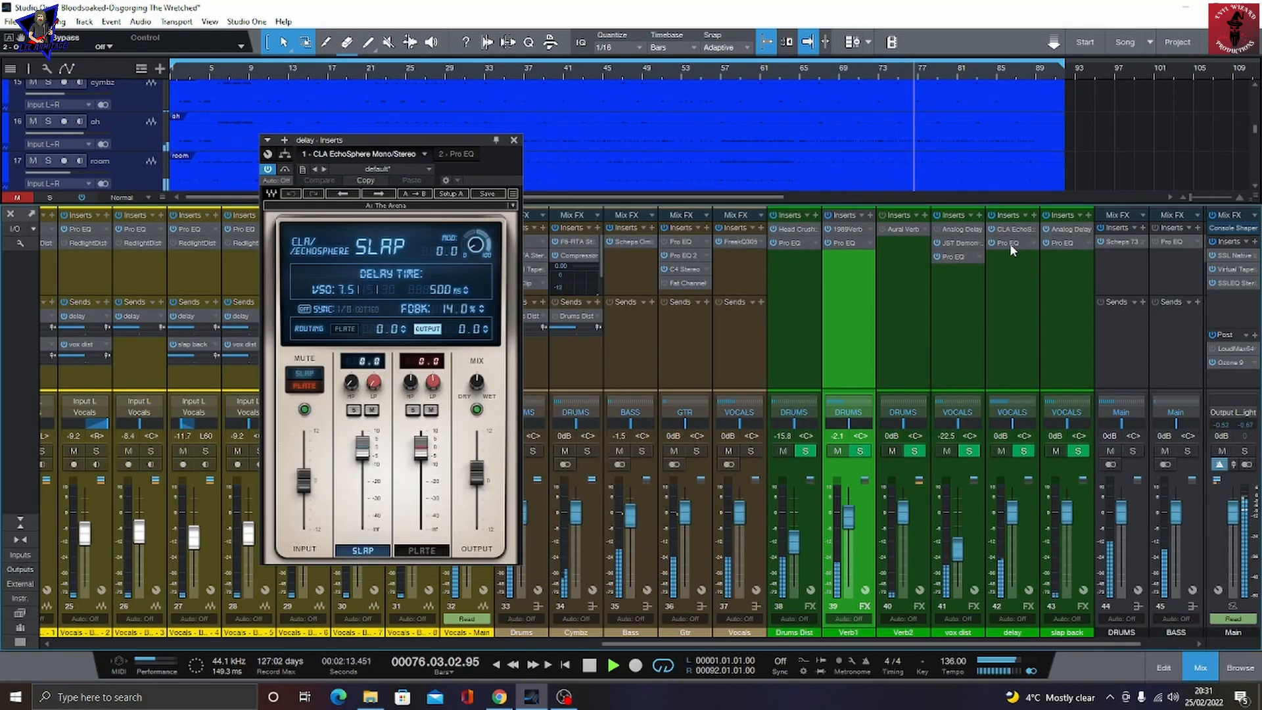
left_click(1010, 244)
left_click(1006, 243)
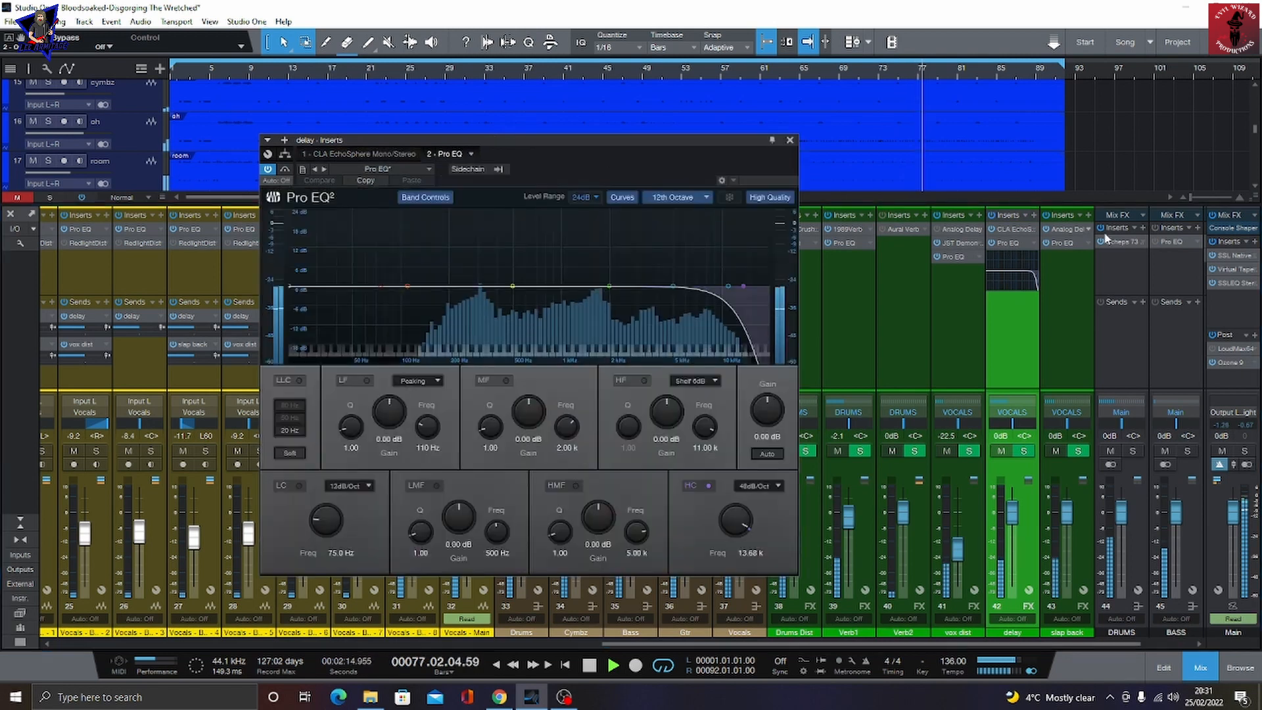
Step: Inspect the slap back channel's Analog Delay and Pro EQ inserts, then the DRUMS mix FX bus's Scheps 73 Stereo
left_click(1063, 229)
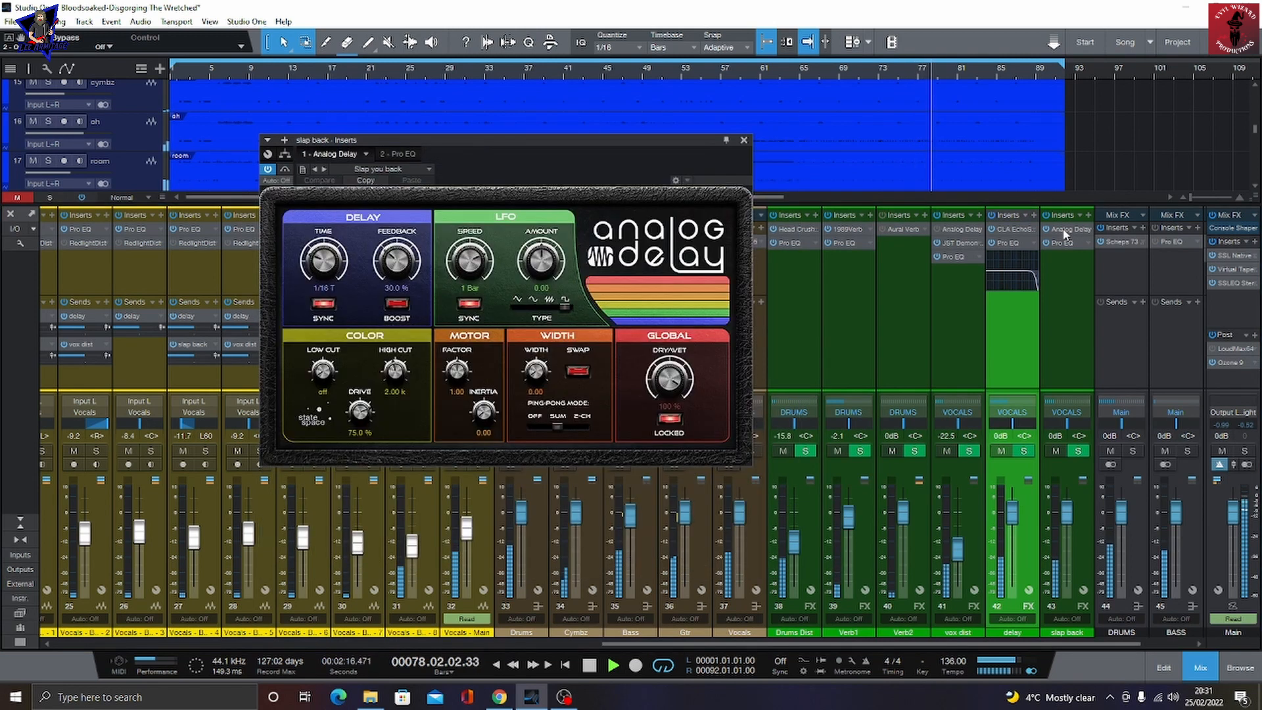
left_click(399, 153)
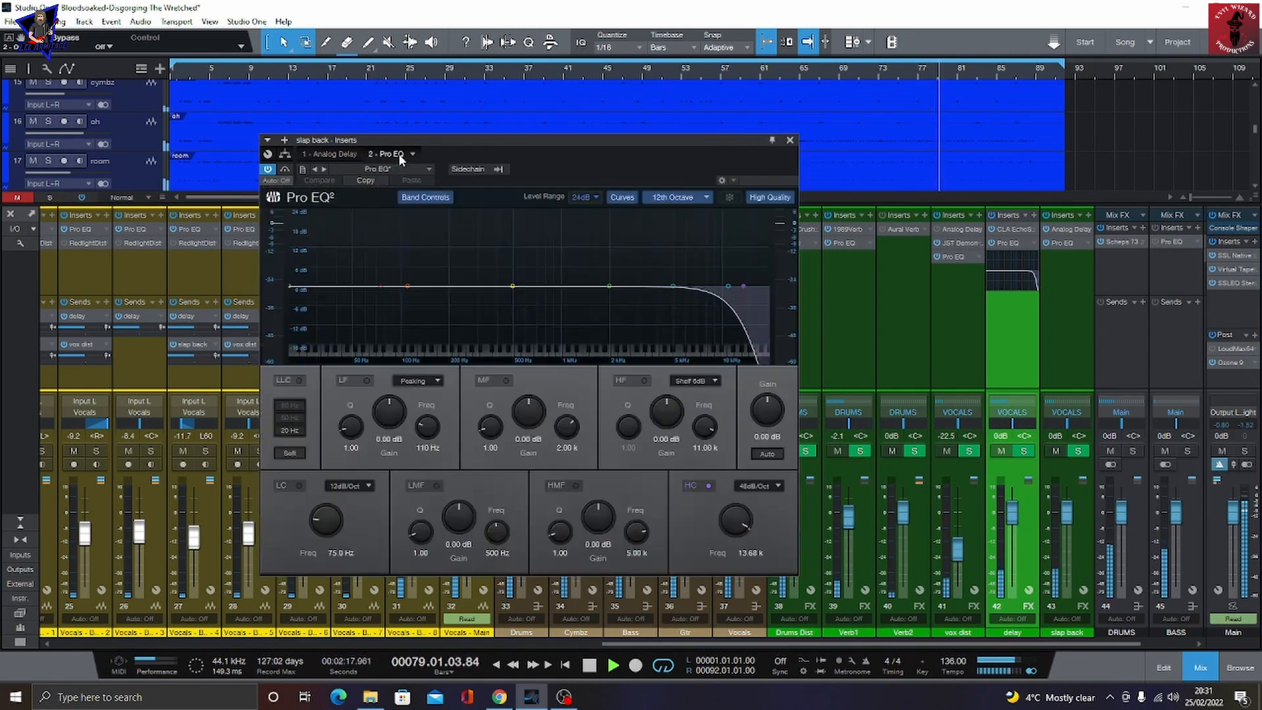
left_click(1120, 242)
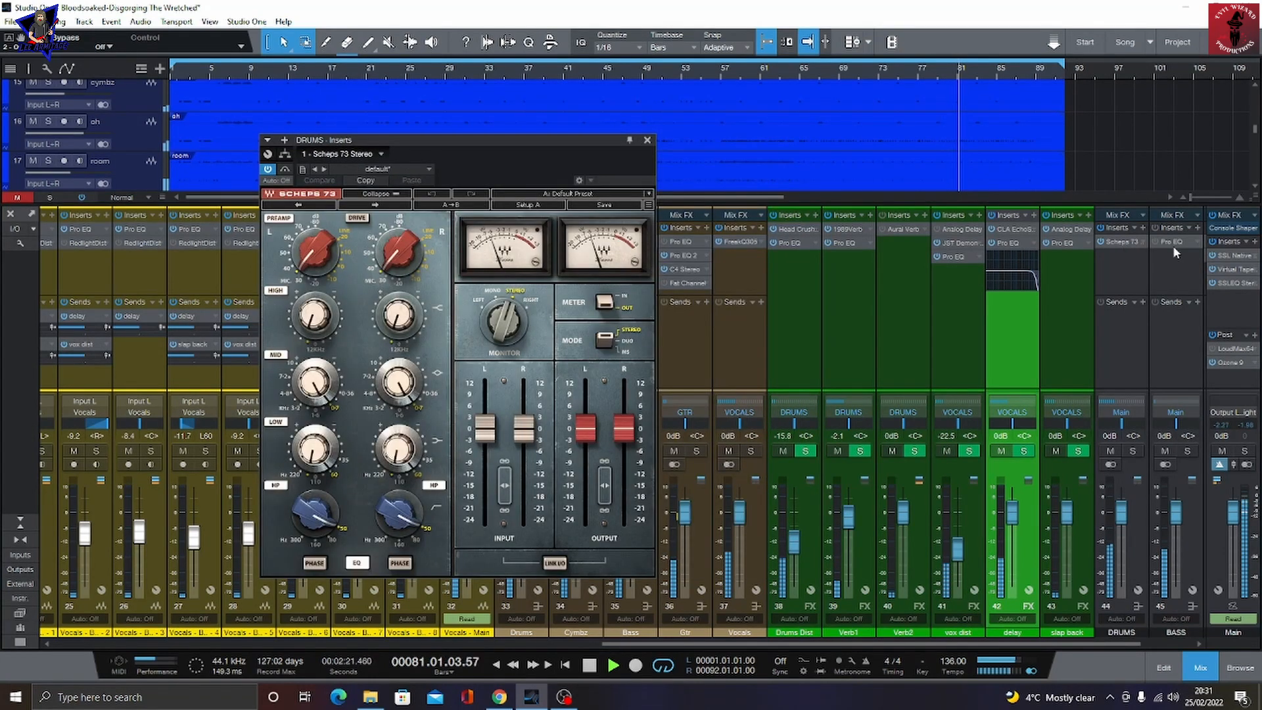
Step: Inspect the JW BG-Guitars insert on the GTR mix FX bus and JW BG-Vocals on the VOCALS mix FX bus
scroll(1137, 263, "right", 2)
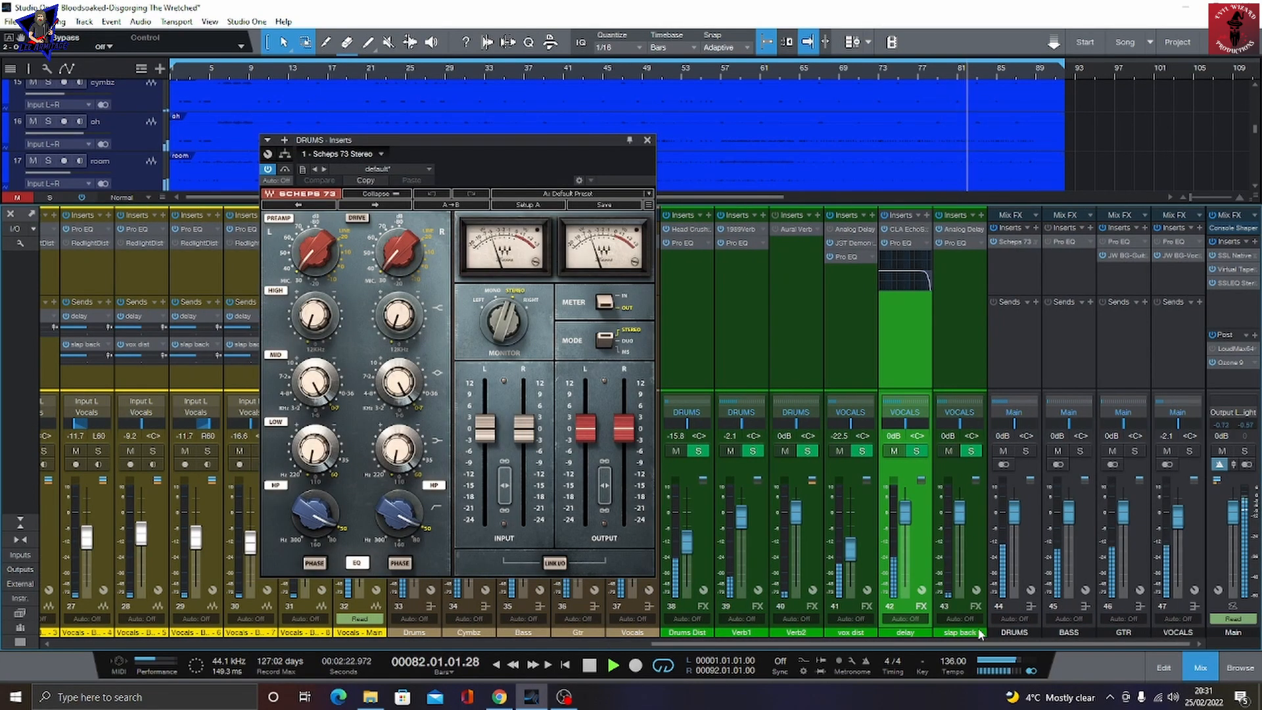
left_click(1124, 257)
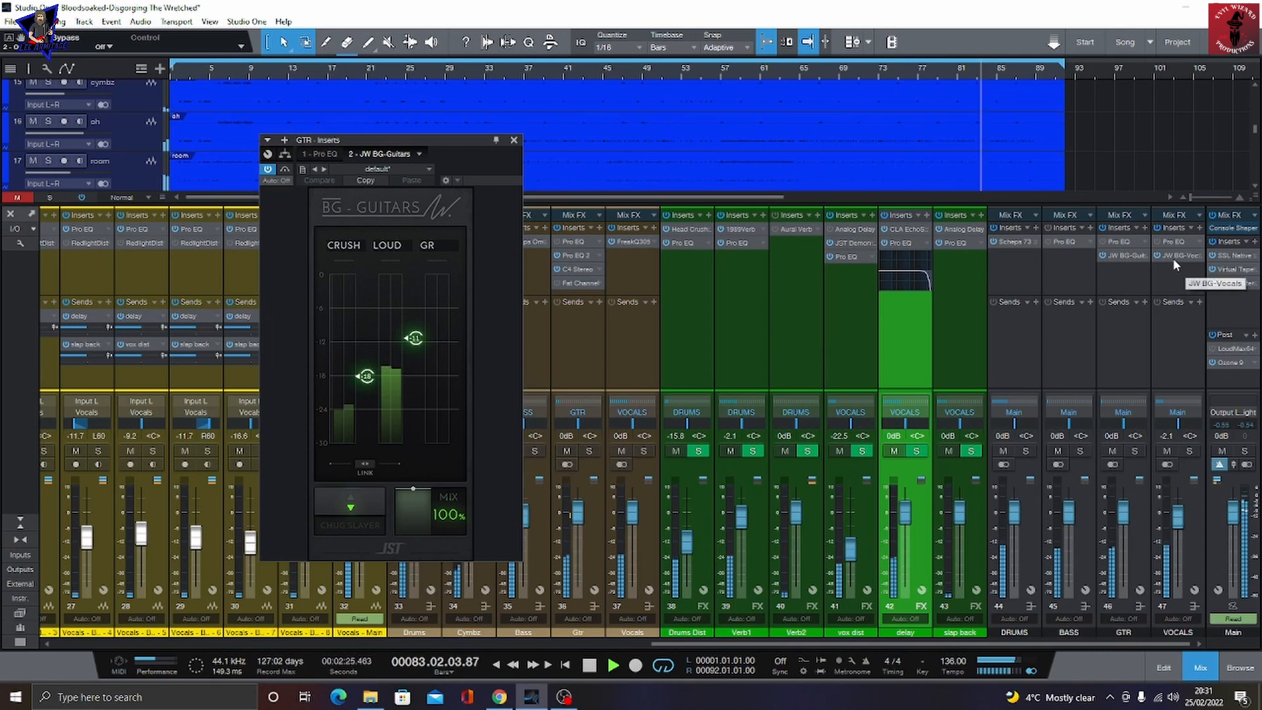
left_click(1173, 257)
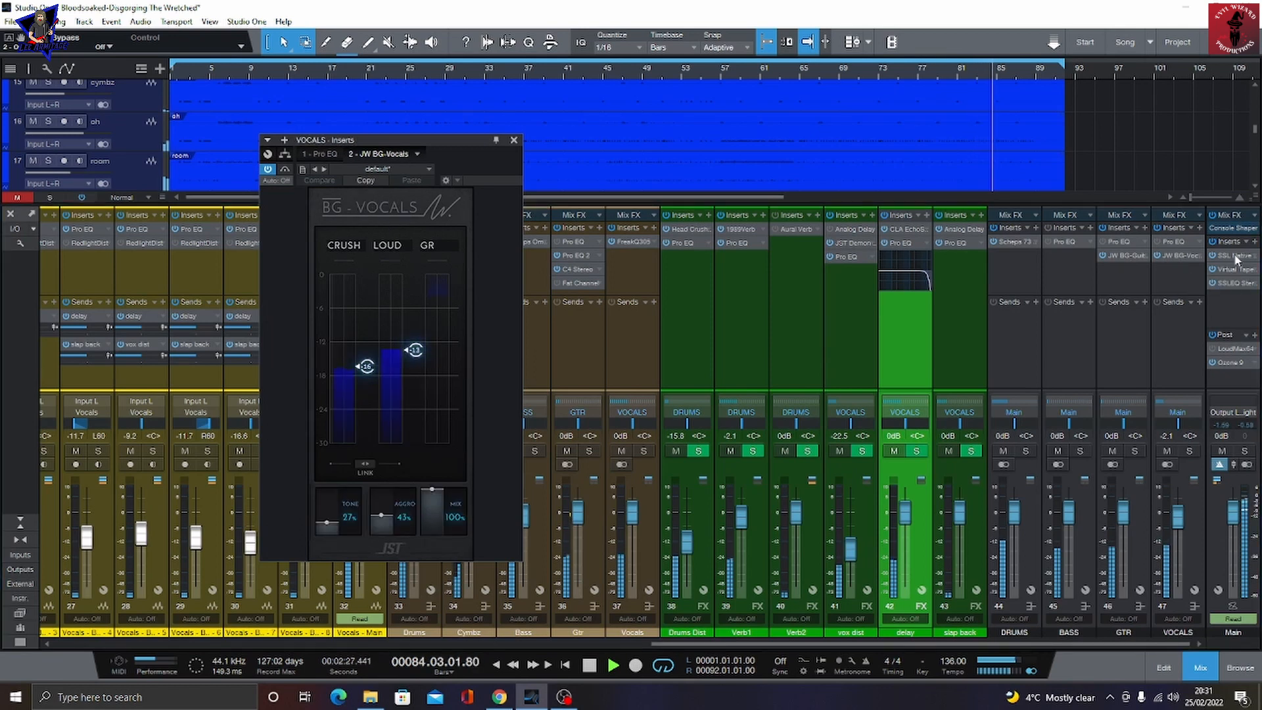
Step: Inspect the Main bus's Console Shaper, SSL Native Bus Compressor 2, Virtual Tape Machines and SSLEQ Stereo inserts
left_click(1231, 228)
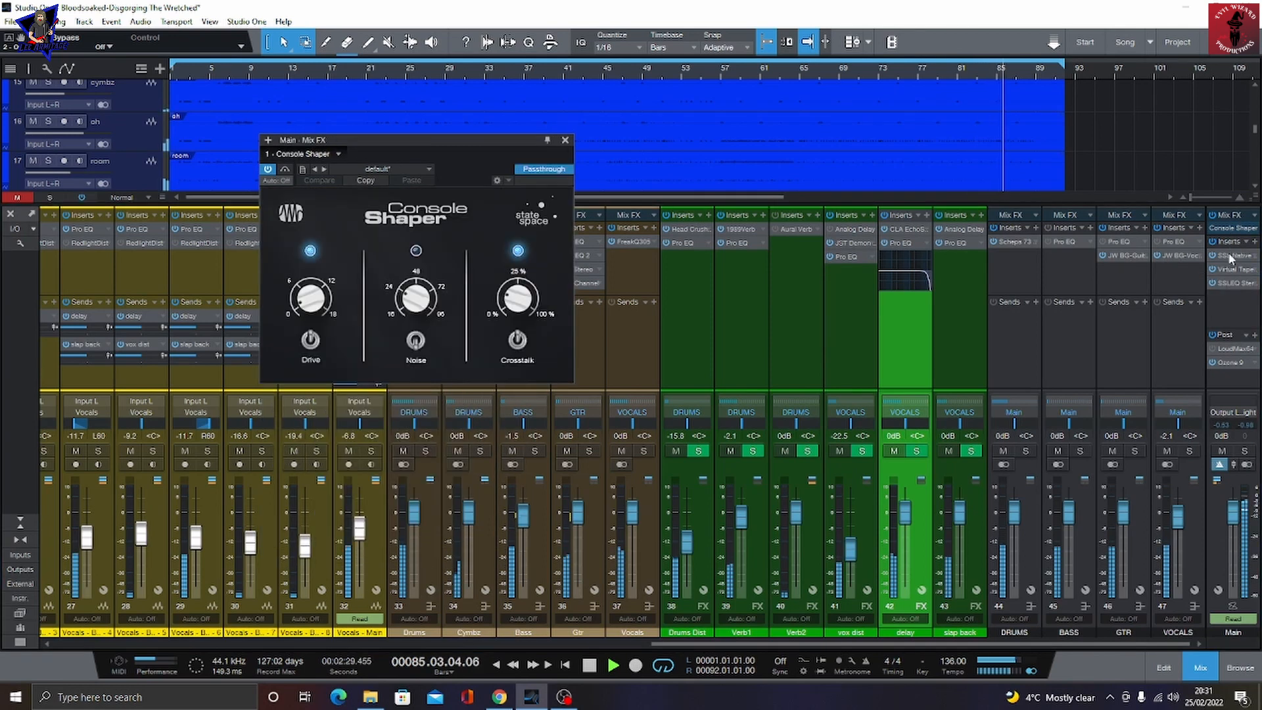
left_click(1232, 255)
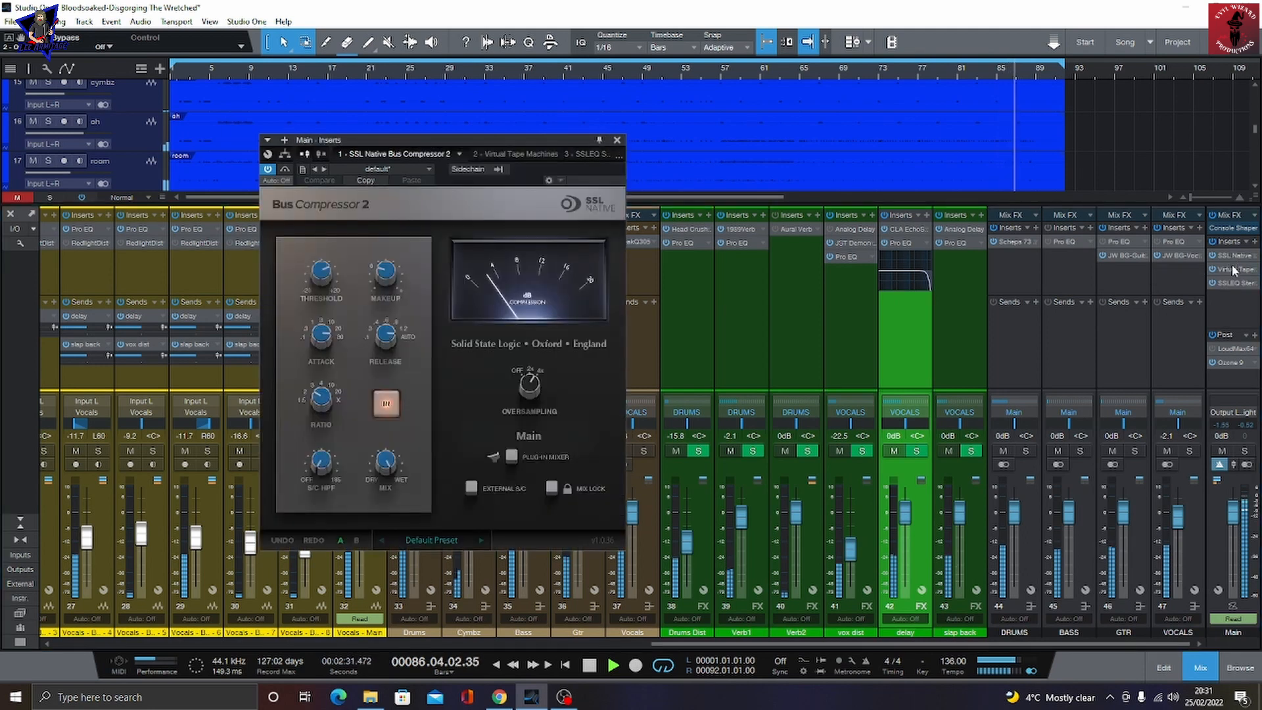
left_click(1232, 269)
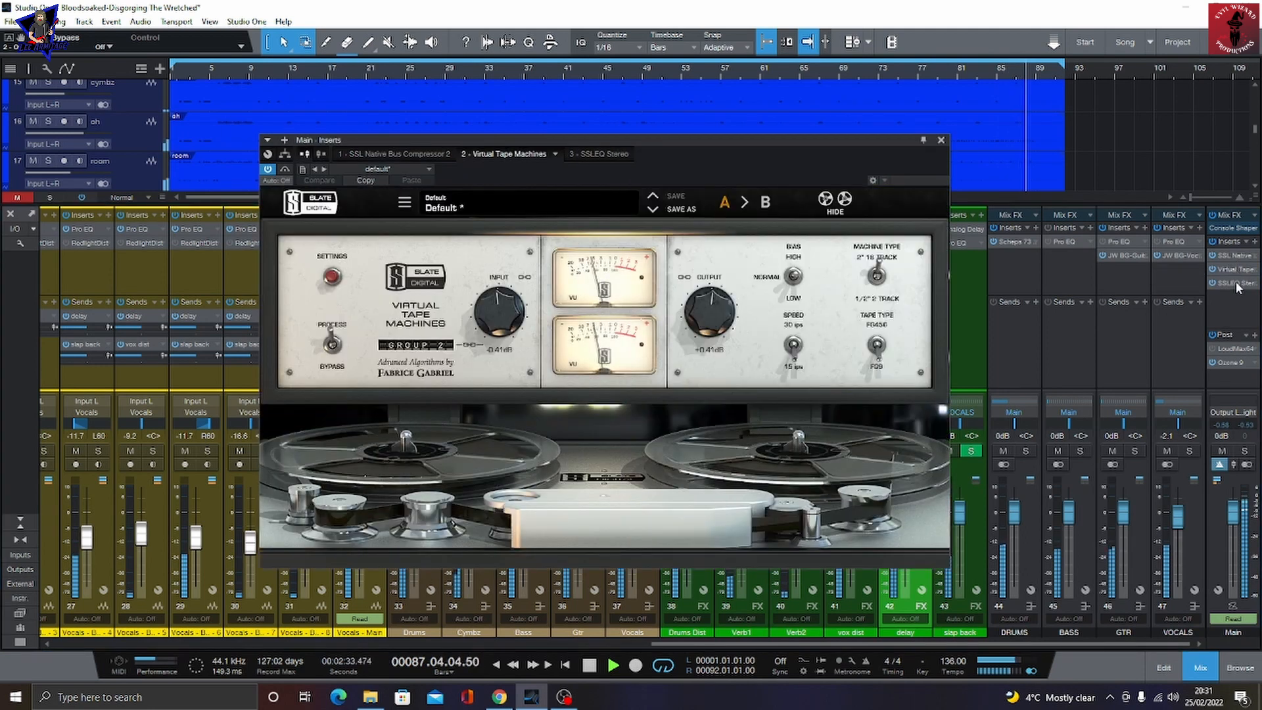
left_click(1237, 284)
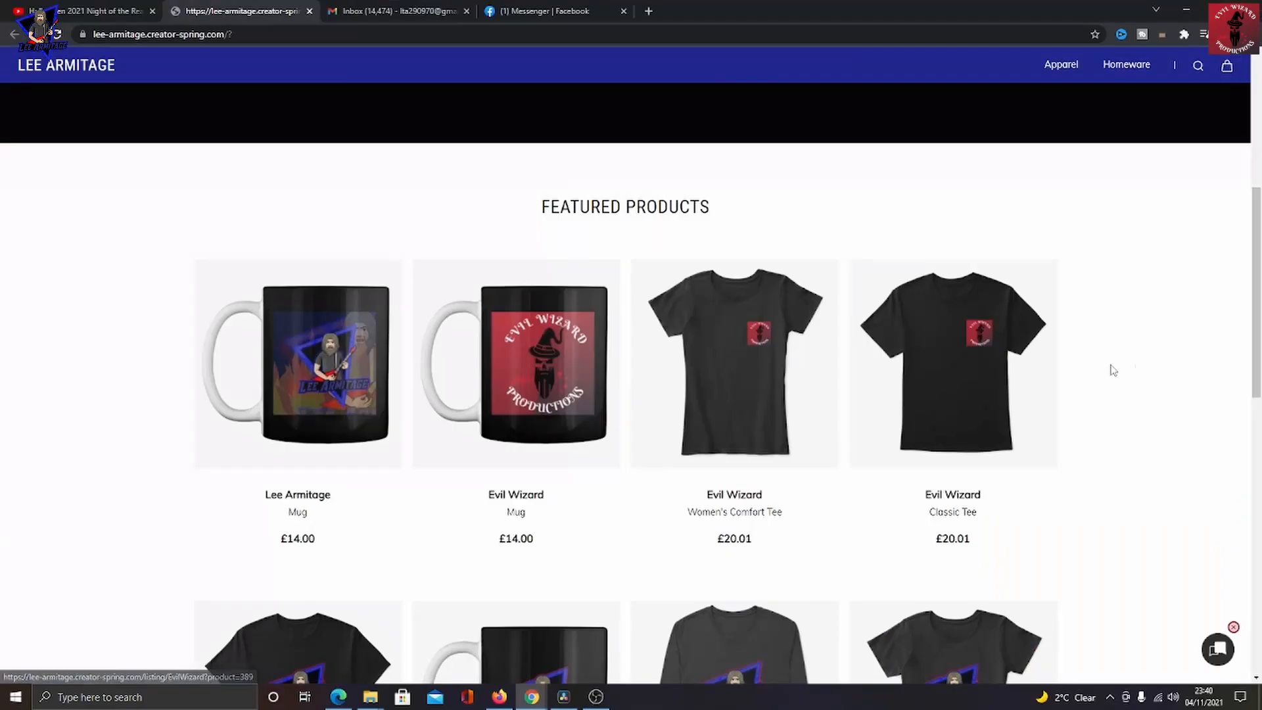
Step: Browse the featured products on the merch store web page in the browser
scroll(1107, 296, "down", 3)
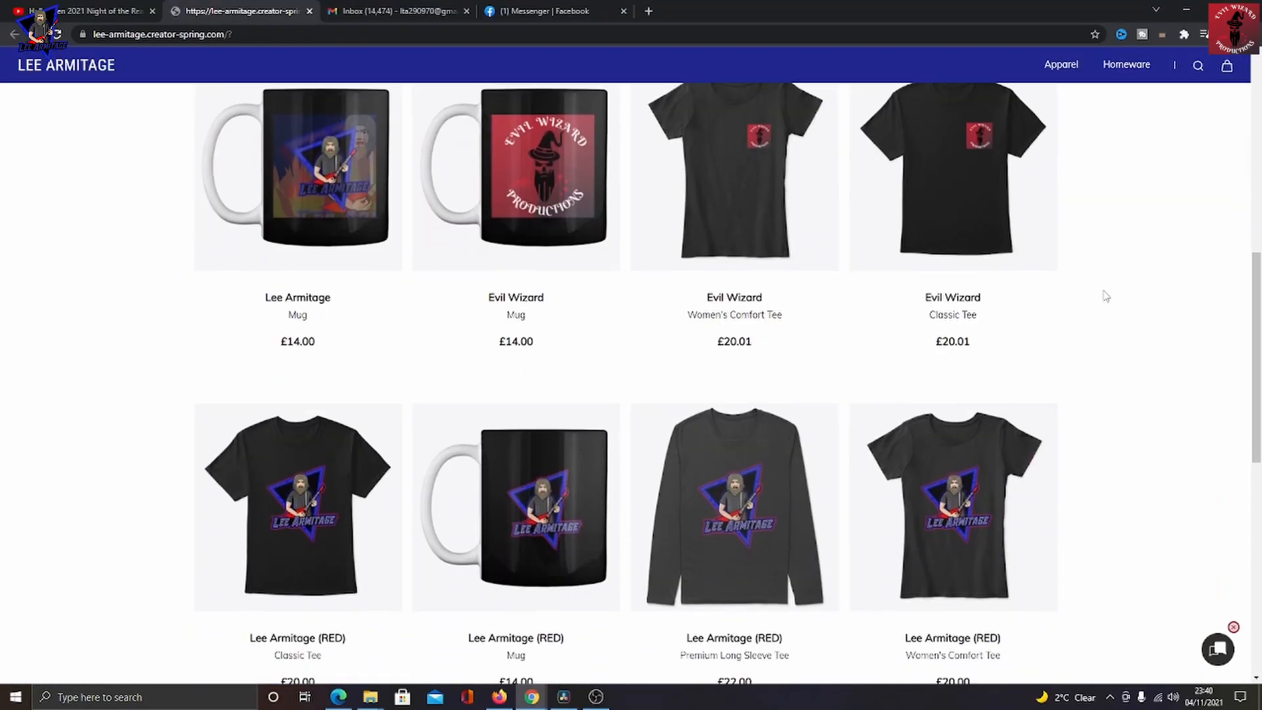
scroll(1107, 296, "down", 5)
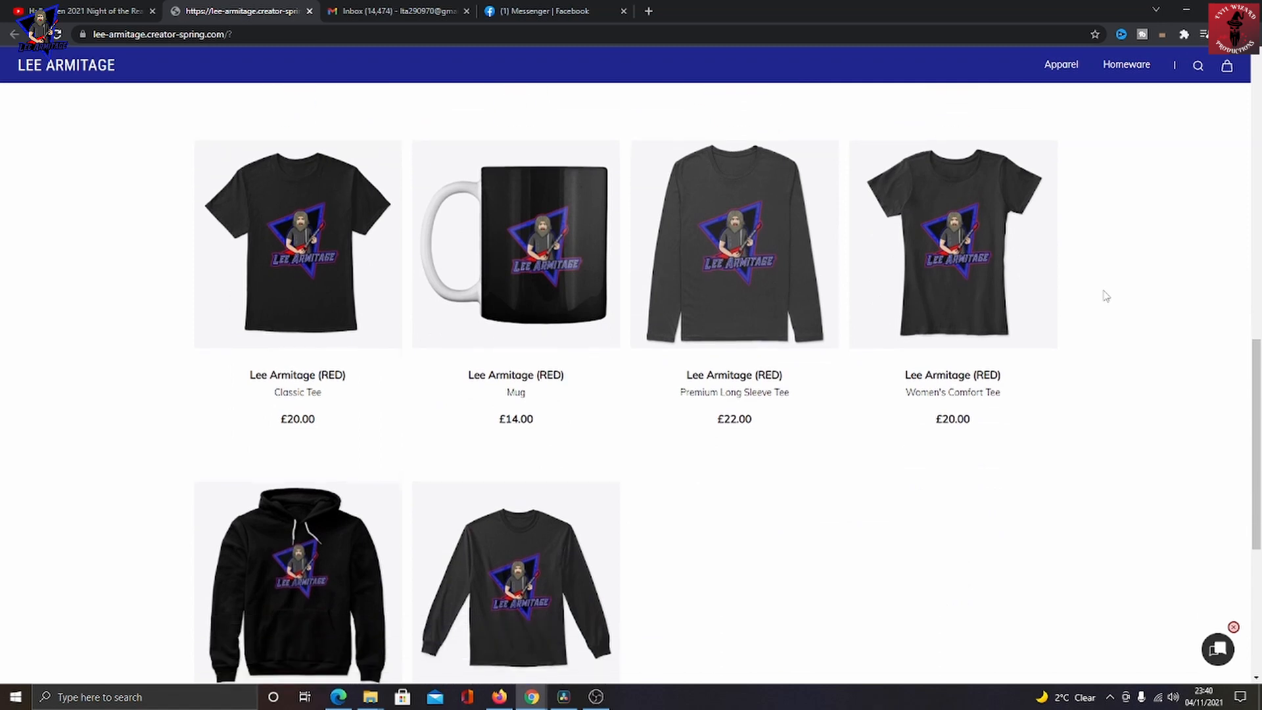
scroll(1106, 296, "up", 8)
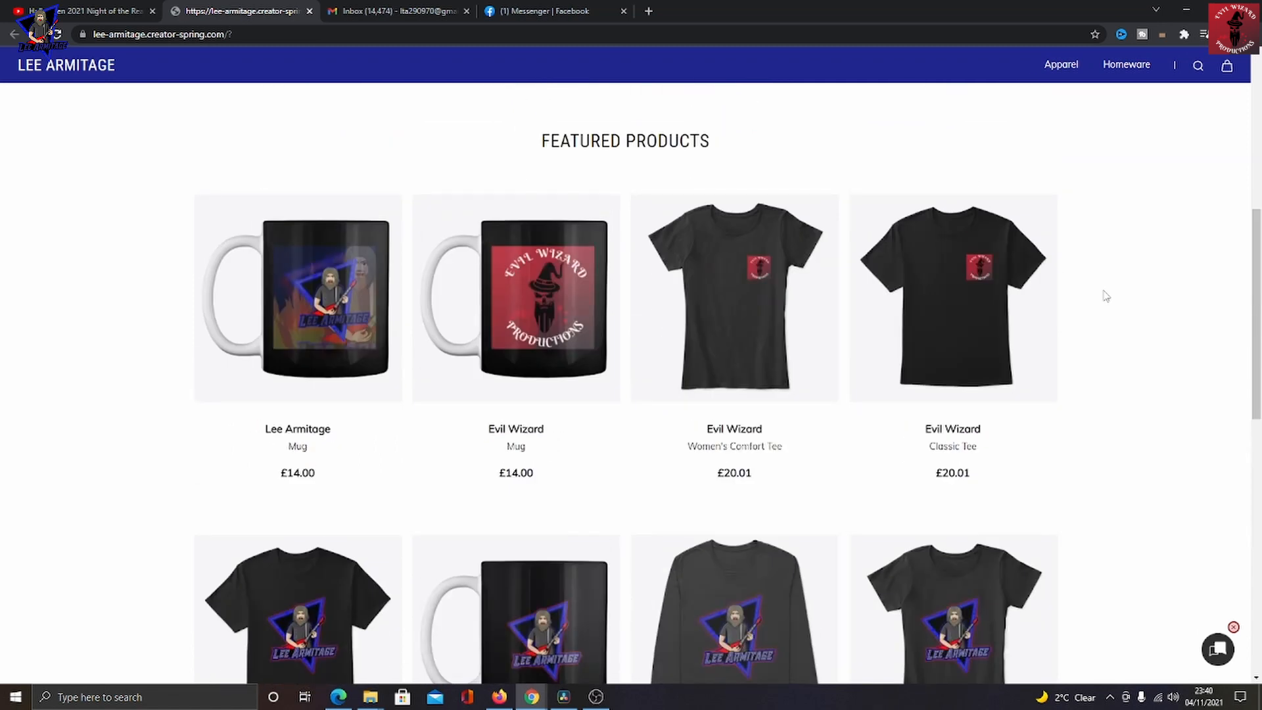
scroll(1107, 296, "down", 6)
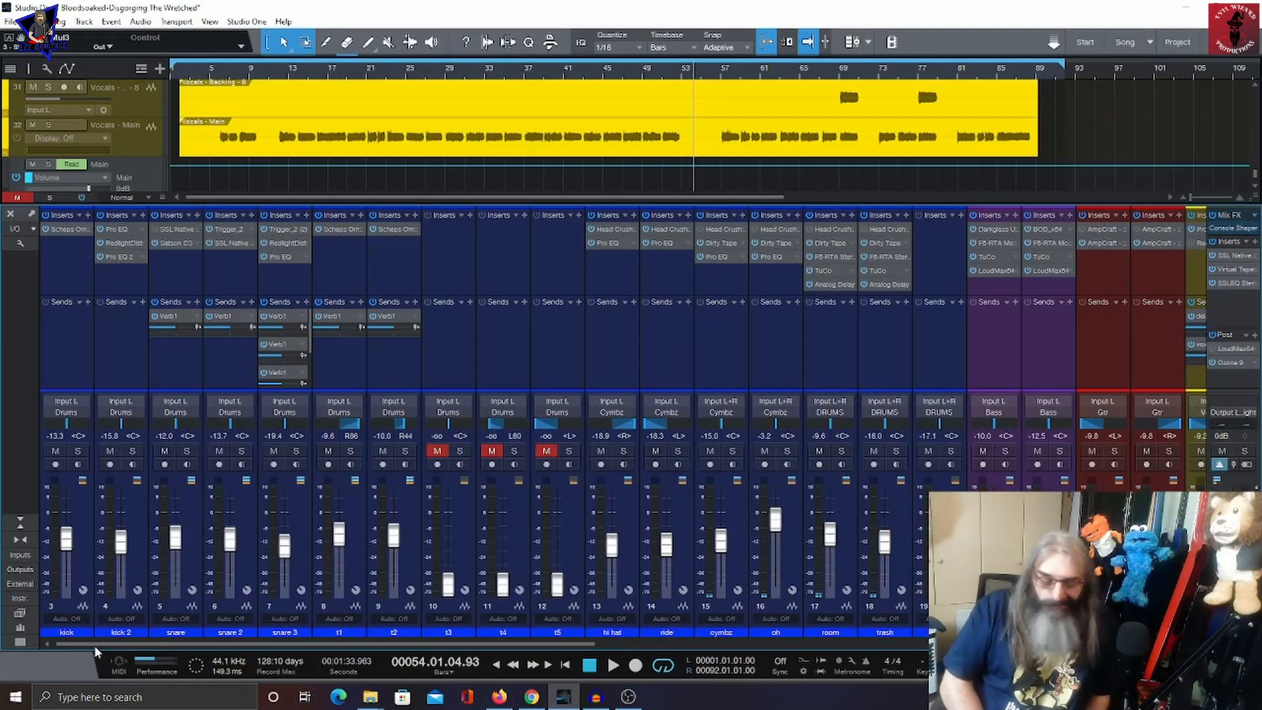